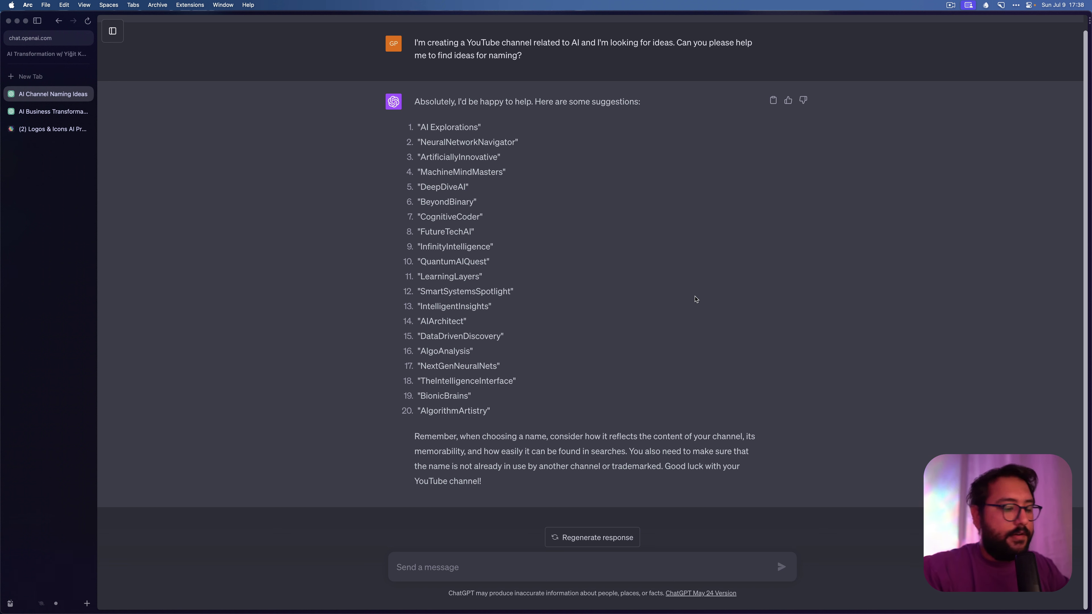
- Switch to the AI Business Transformation chat and scroll up to its opening channel-naming request
key(super+alt+Down)
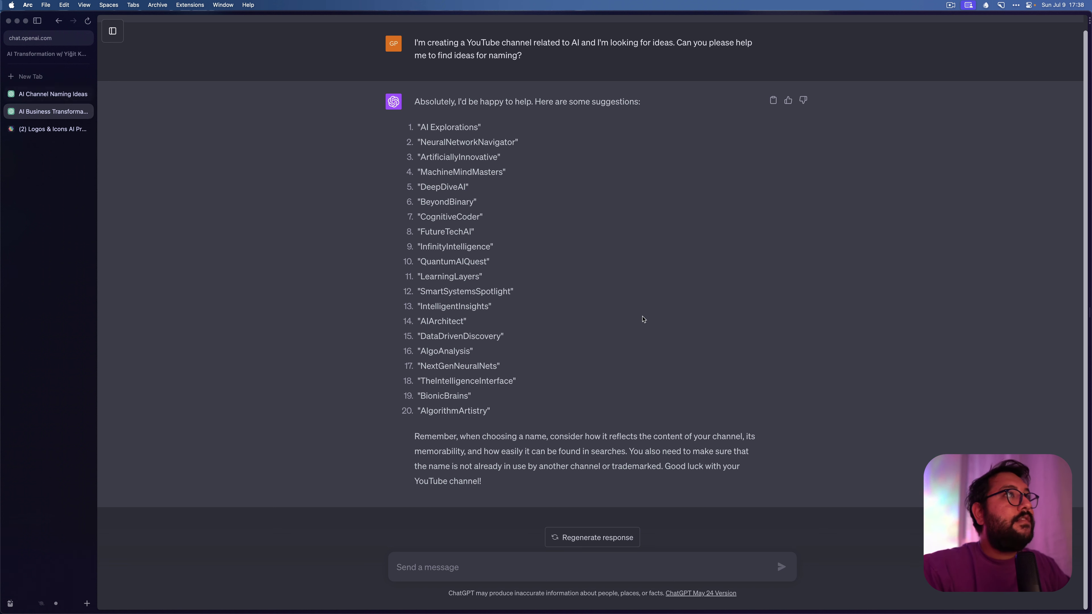
scroll(640, 333, up, 5)
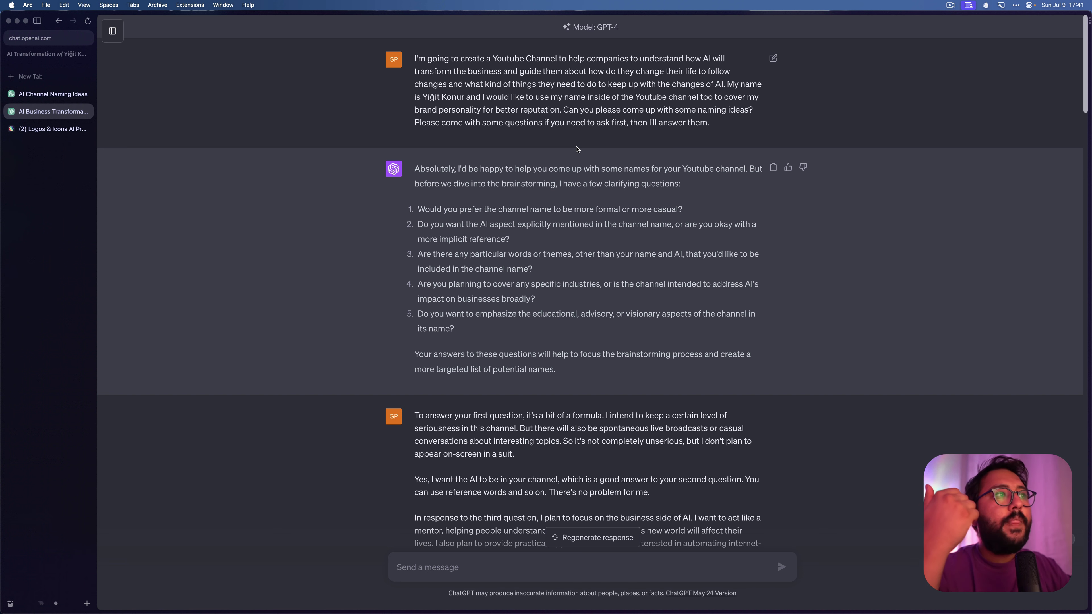
scroll(577, 149, down, 5)
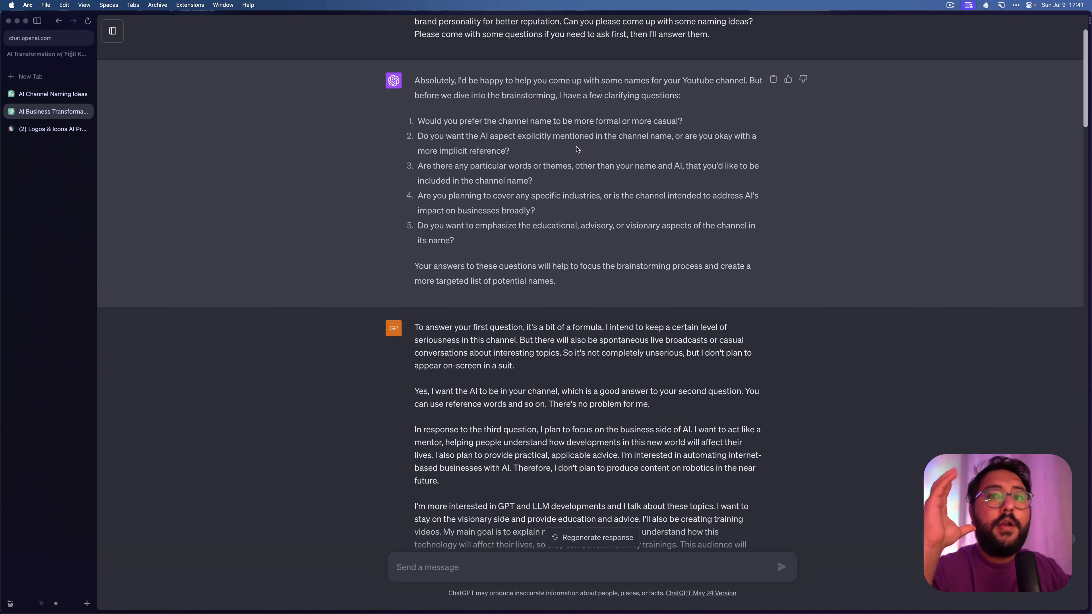
scroll(577, 150, down, 5)
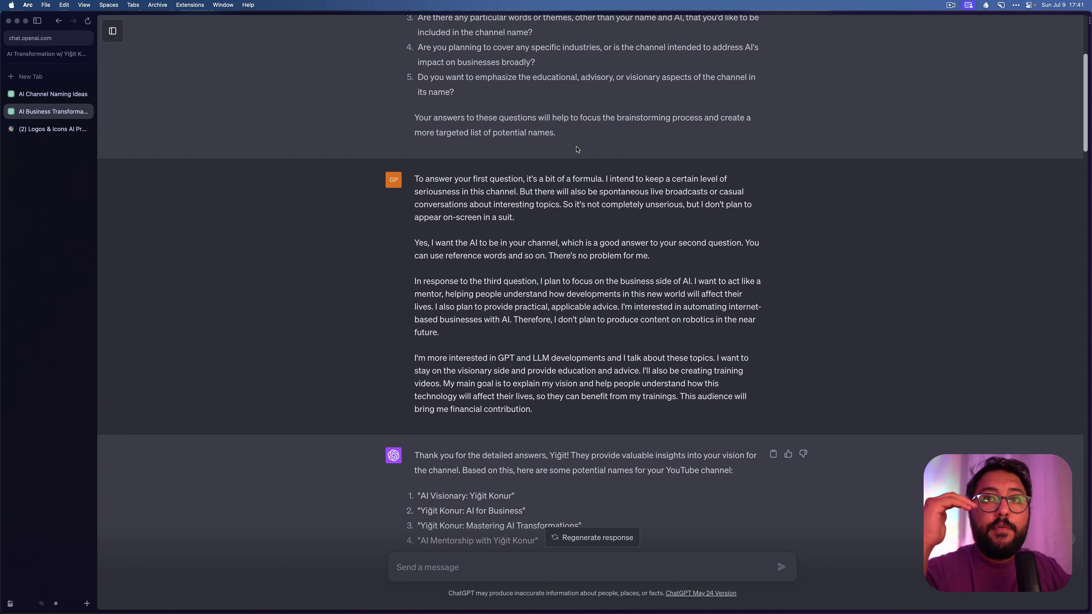
scroll(577, 150, down, 10)
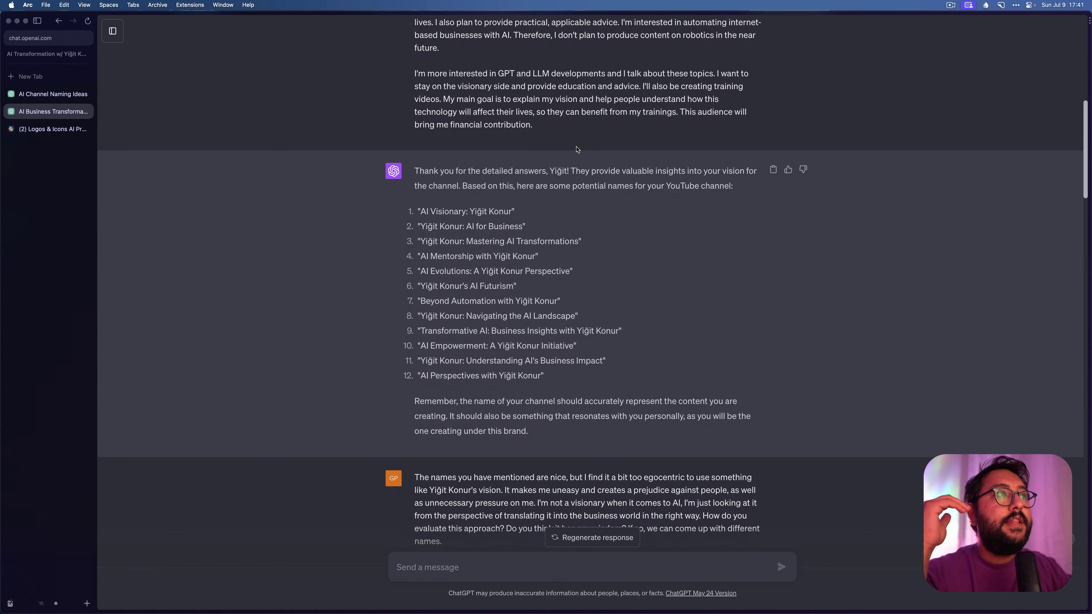
scroll(577, 150, down, 1)
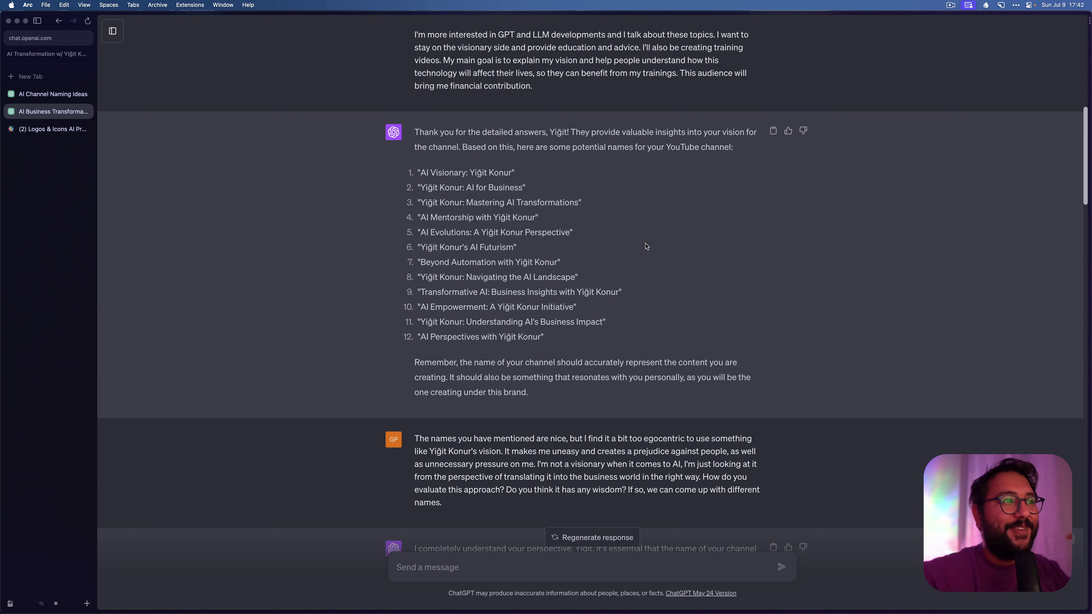
scroll(646, 249, down, 5)
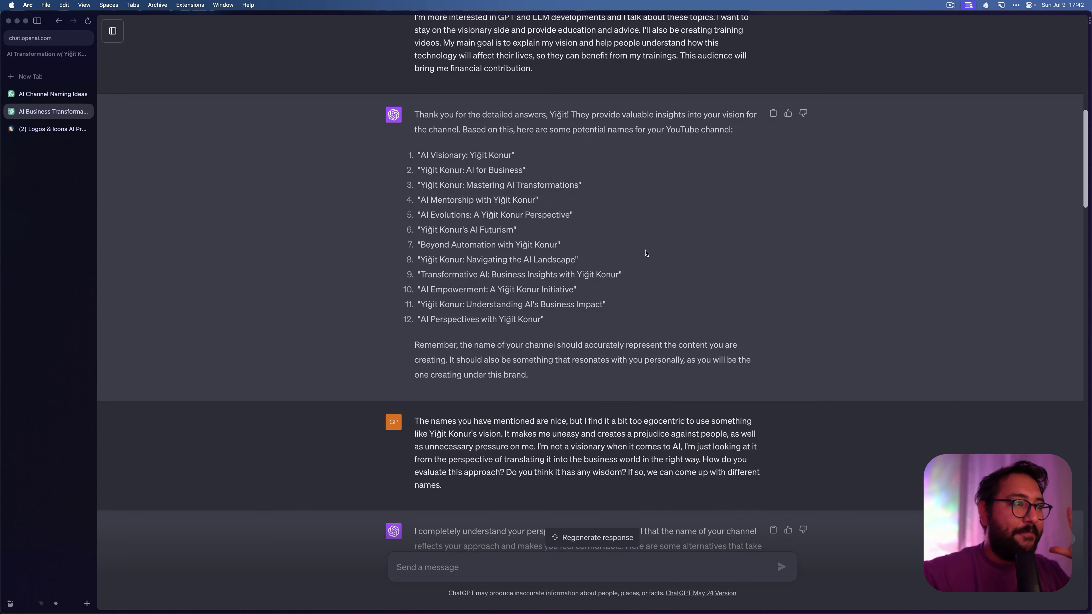
scroll(640, 313, down, 3)
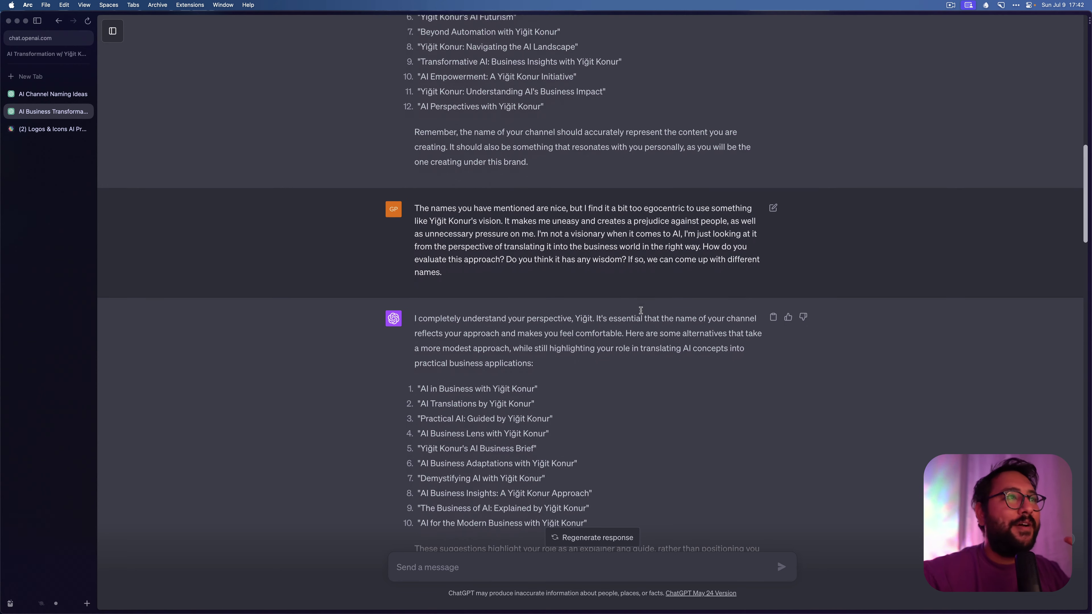
scroll(641, 313, down, 3)
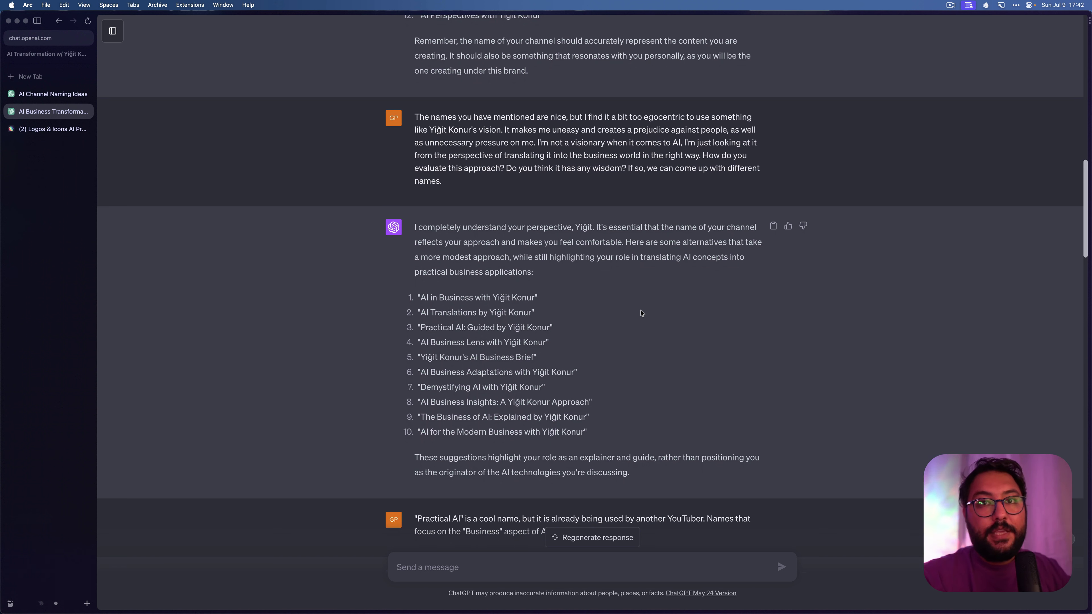
scroll(641, 313, down, 2)
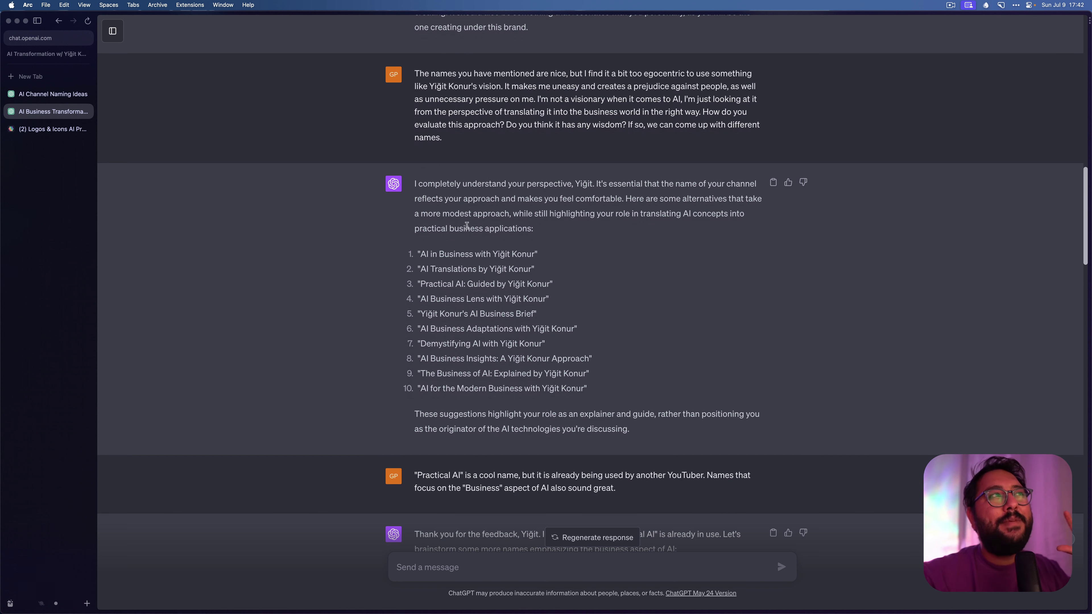
drag(443, 213, 509, 214)
scroll(485, 263, down, 2)
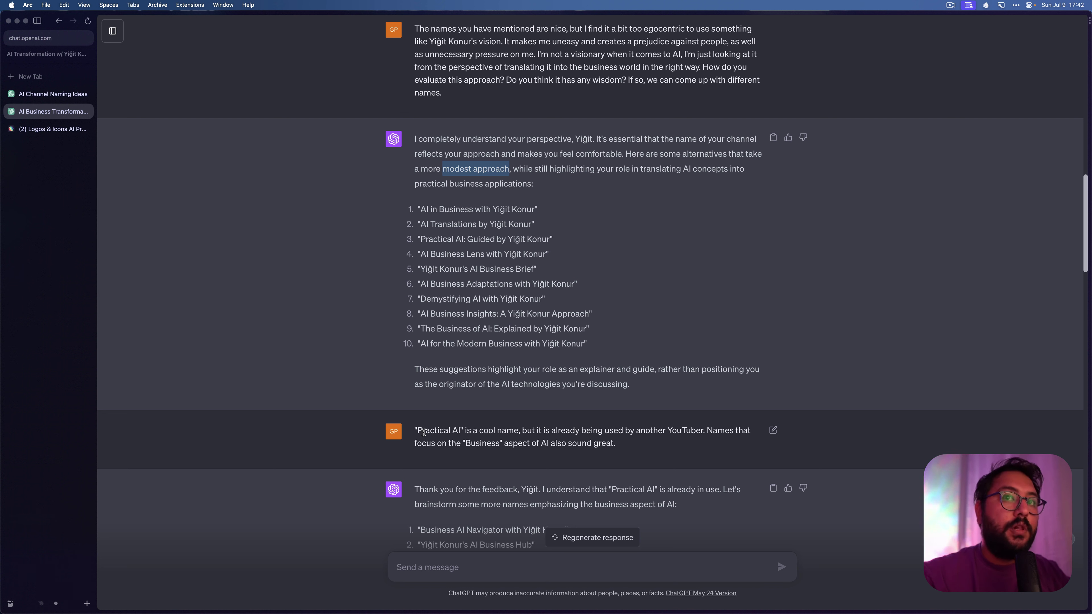
double_click(453, 313)
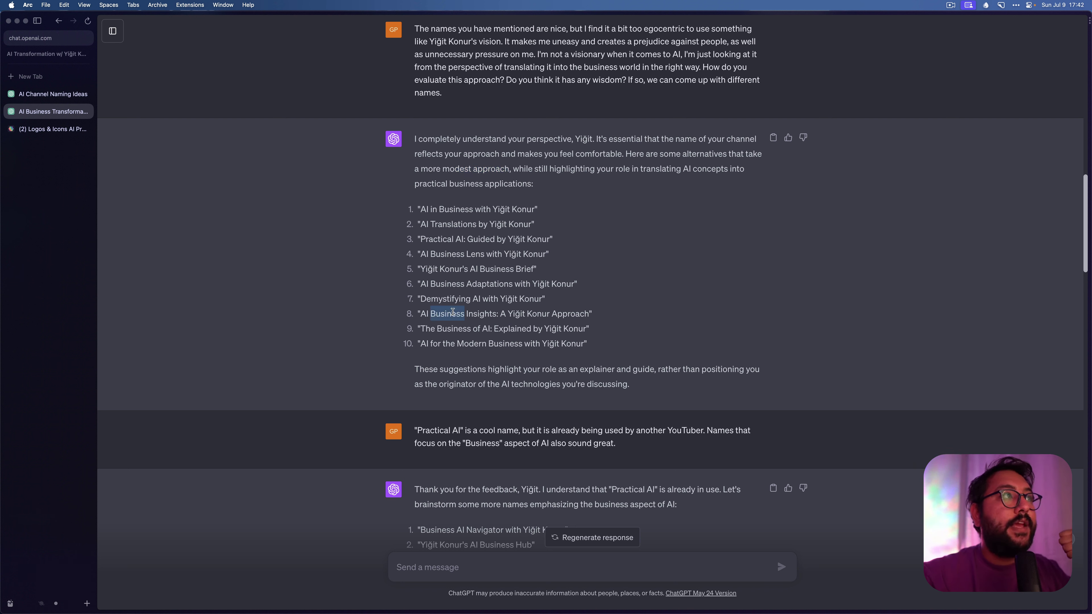
double_click(447, 285)
click(487, 272)
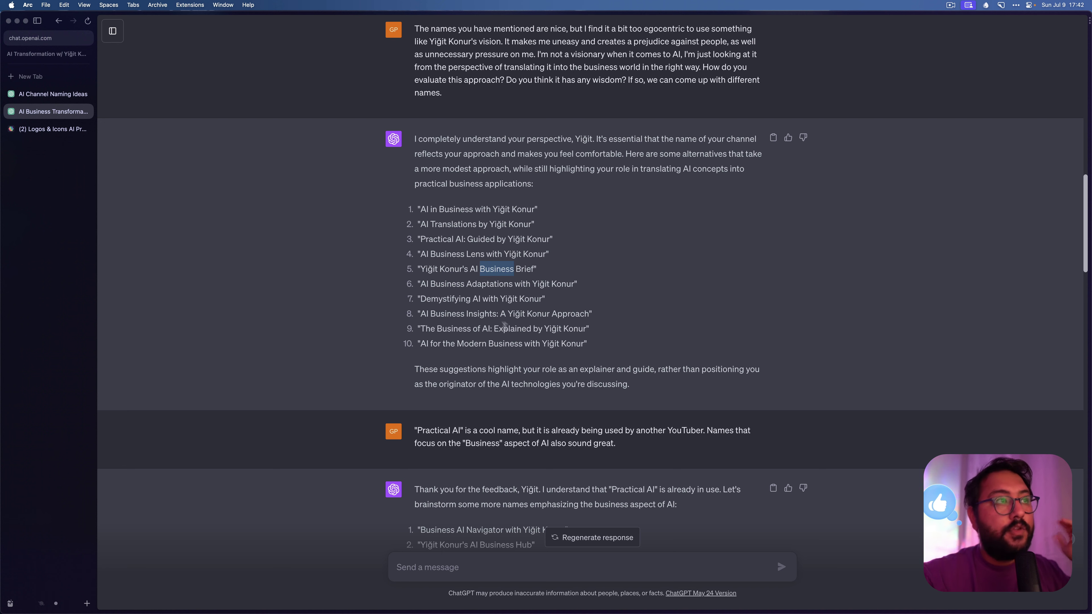
scroll(518, 344, down, 10)
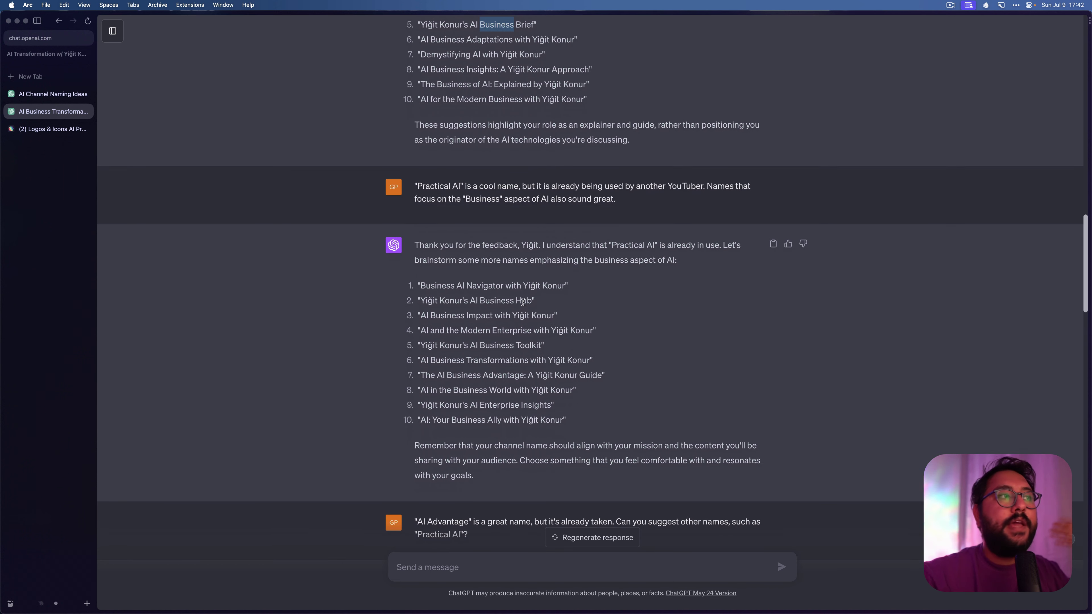
scroll(523, 306, down, 2)
scroll(524, 303, up, 1)
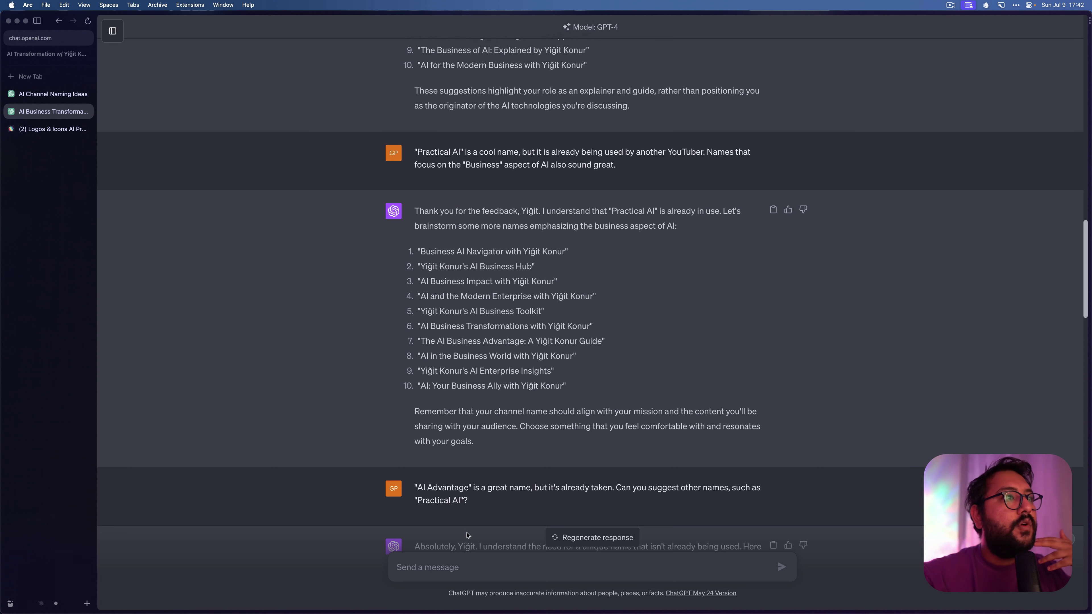
triple_click(476, 489)
click(525, 167)
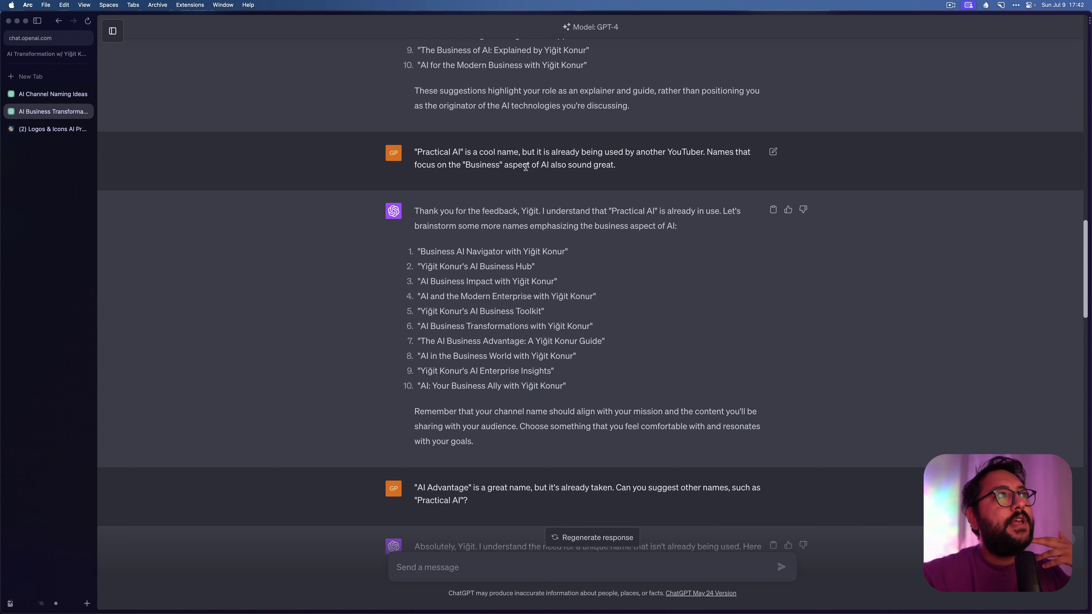
triple_click(525, 167)
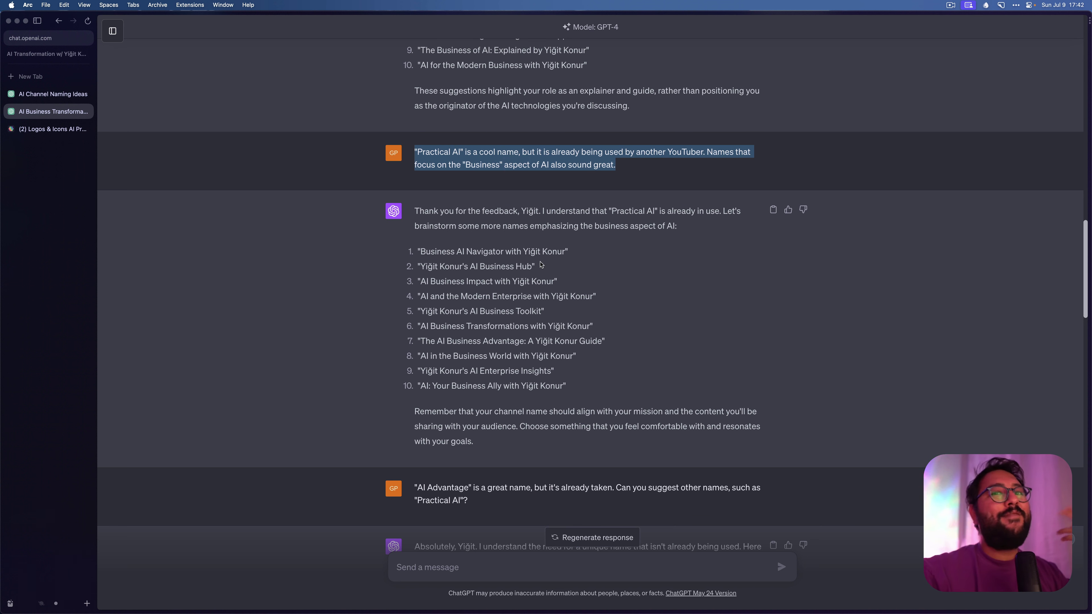
scroll(544, 268, down, 5)
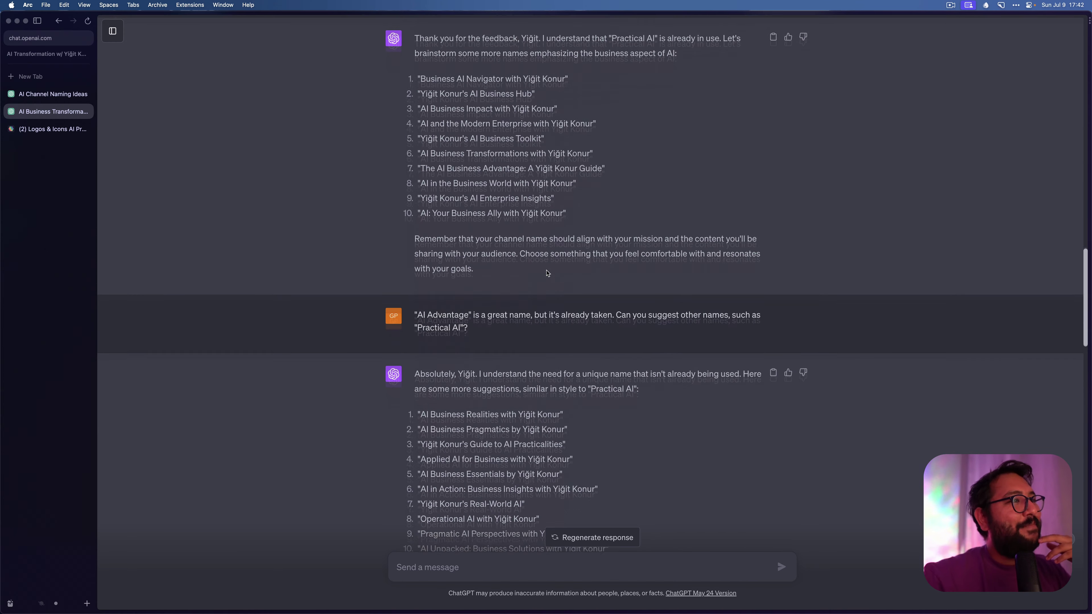
scroll(547, 272, down, 2)
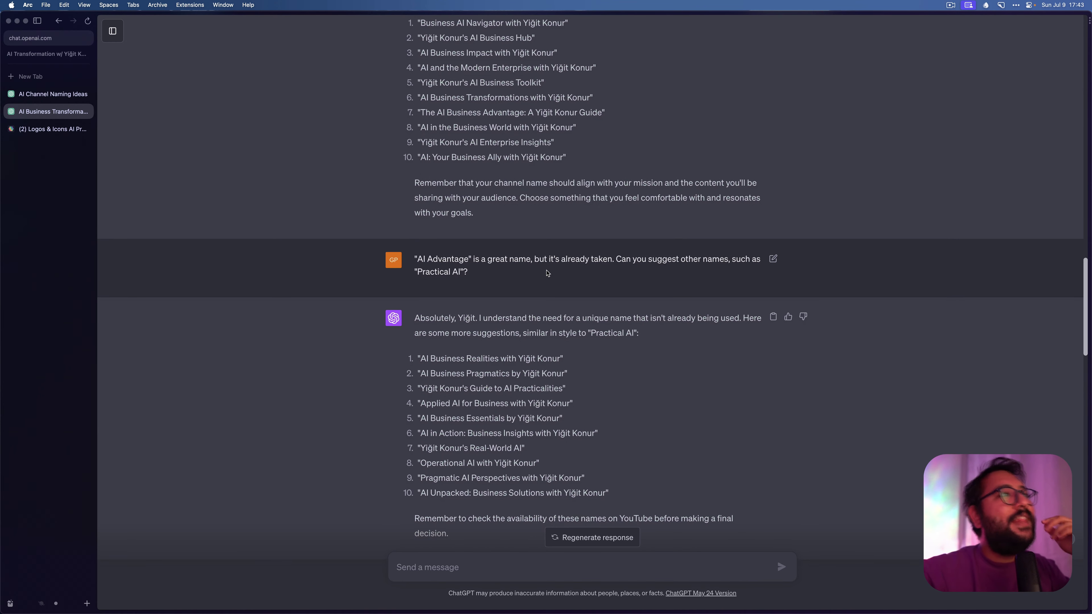
scroll(547, 273, up, 1)
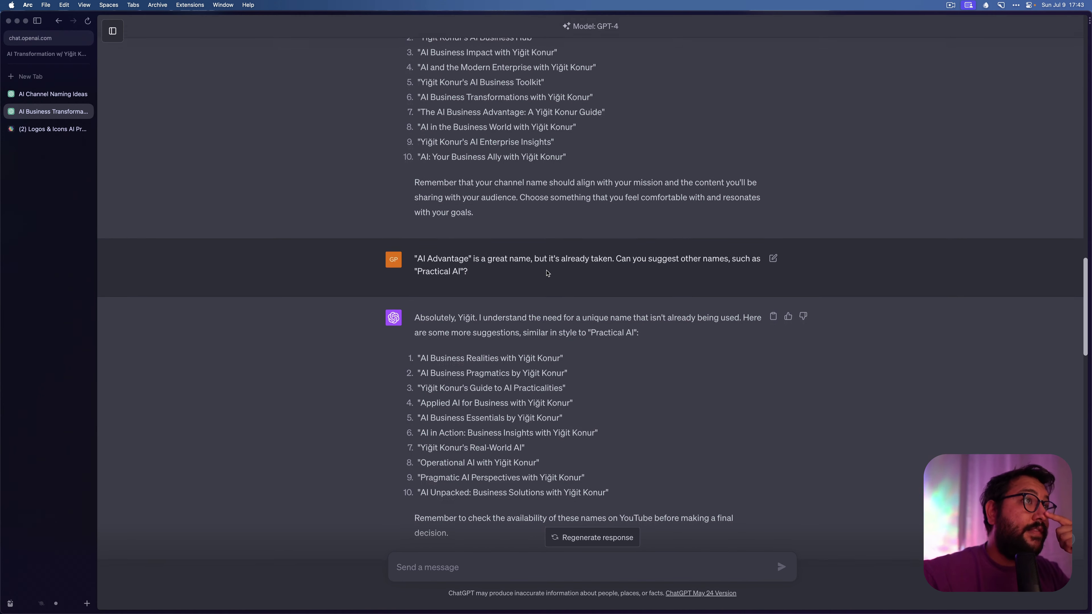
scroll(549, 275, down, 1)
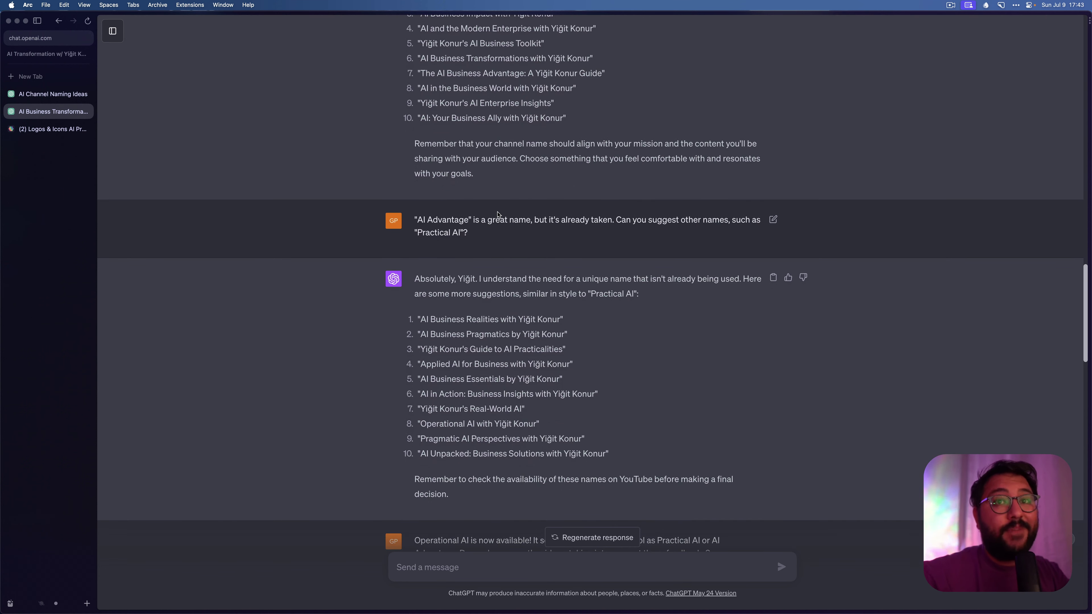
scroll(500, 230, down, 2)
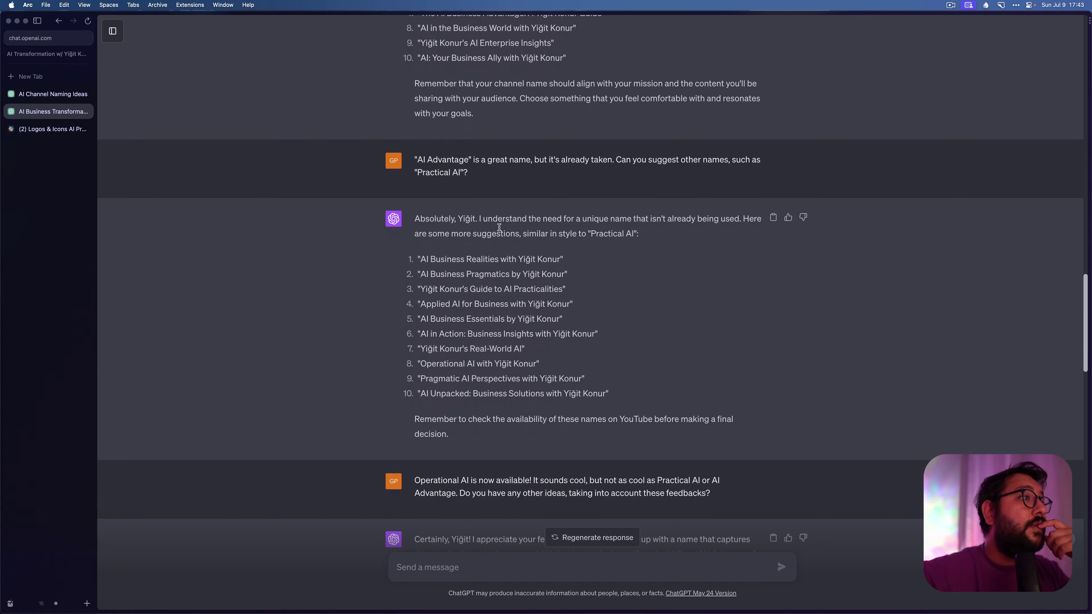
scroll(499, 229, down, 1)
scroll(499, 228, down, 3)
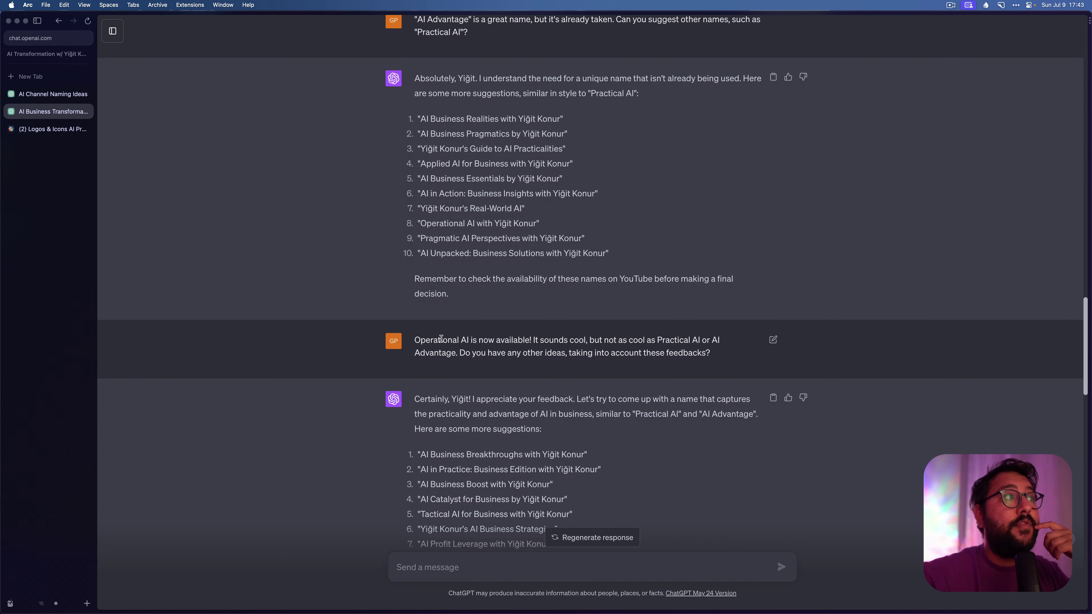
scroll(479, 340, down, 1)
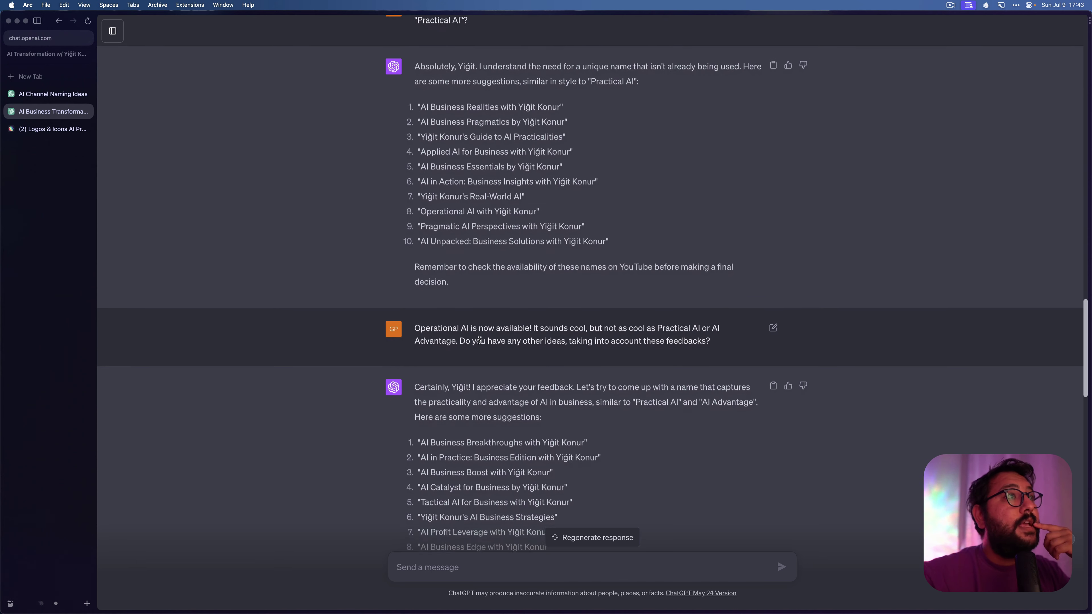
scroll(480, 340, down, 3)
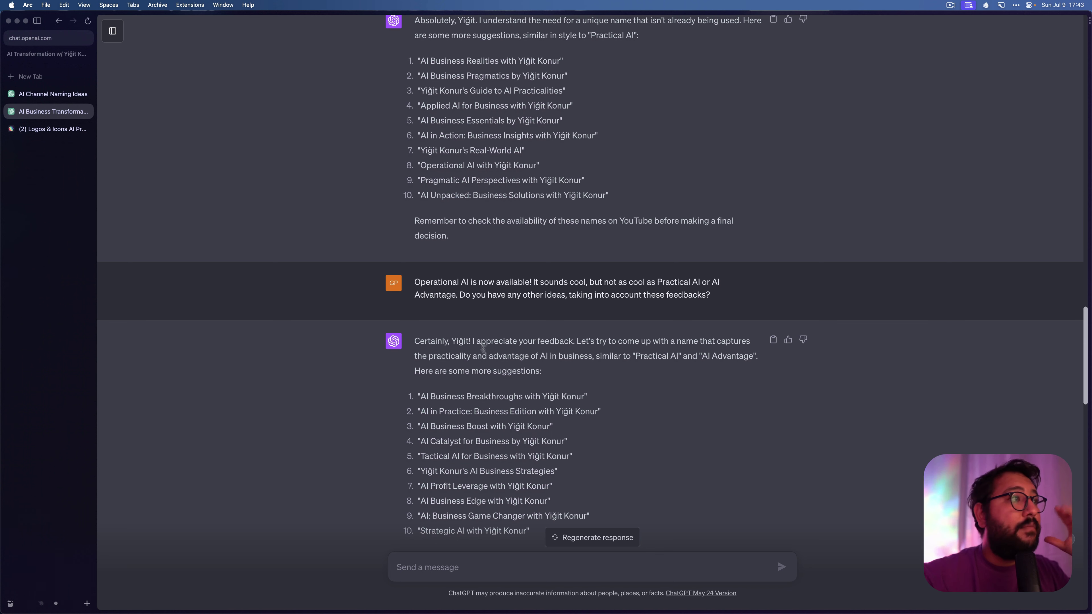
scroll(498, 365, down, 12)
scroll(497, 366, down, 4)
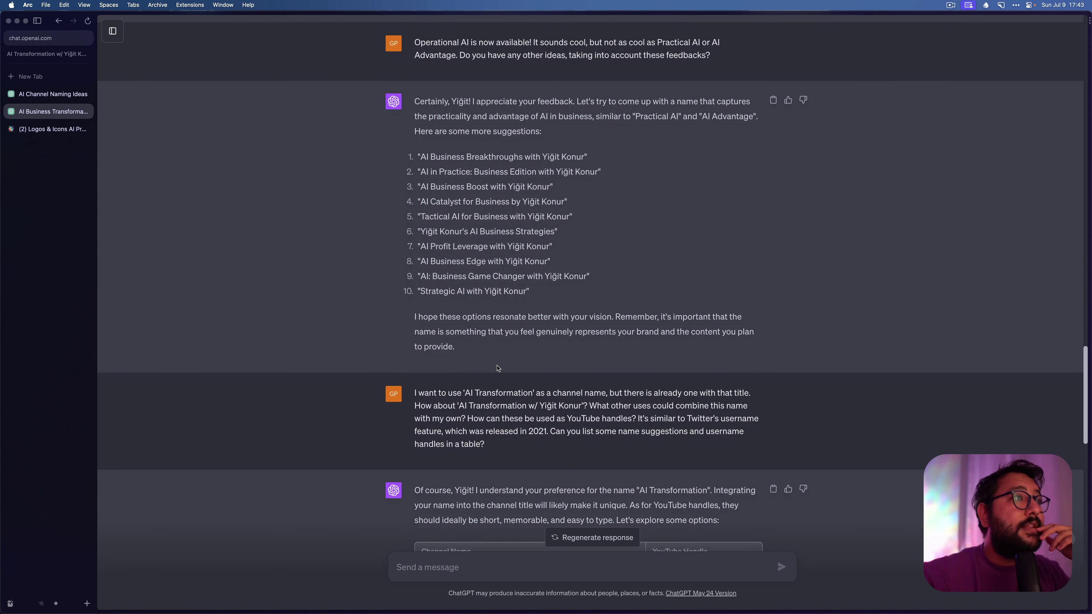
scroll(498, 363, down, 10)
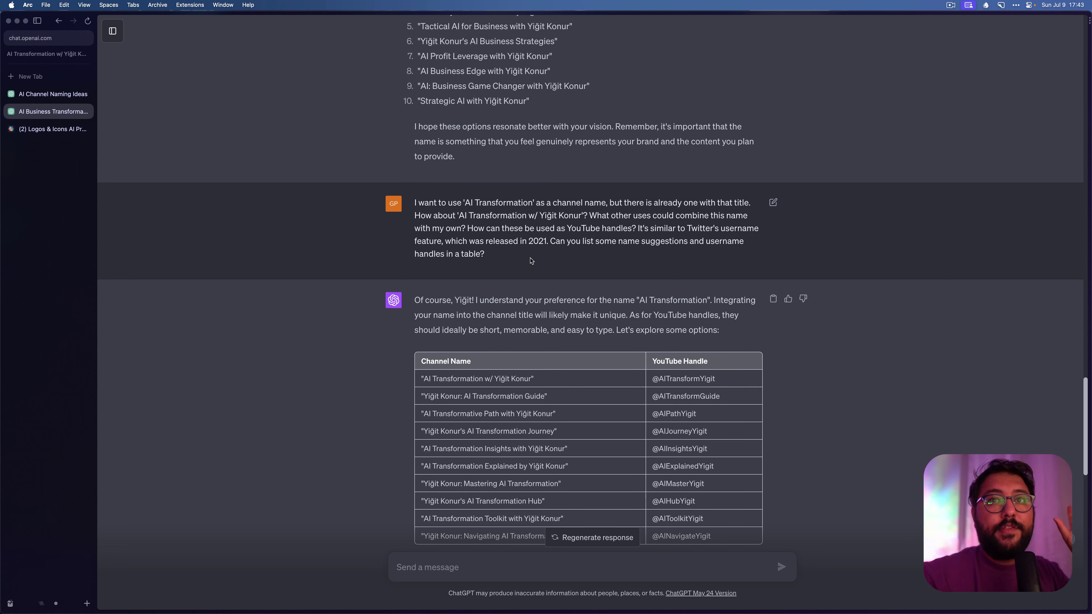
scroll(531, 261, down, 1)
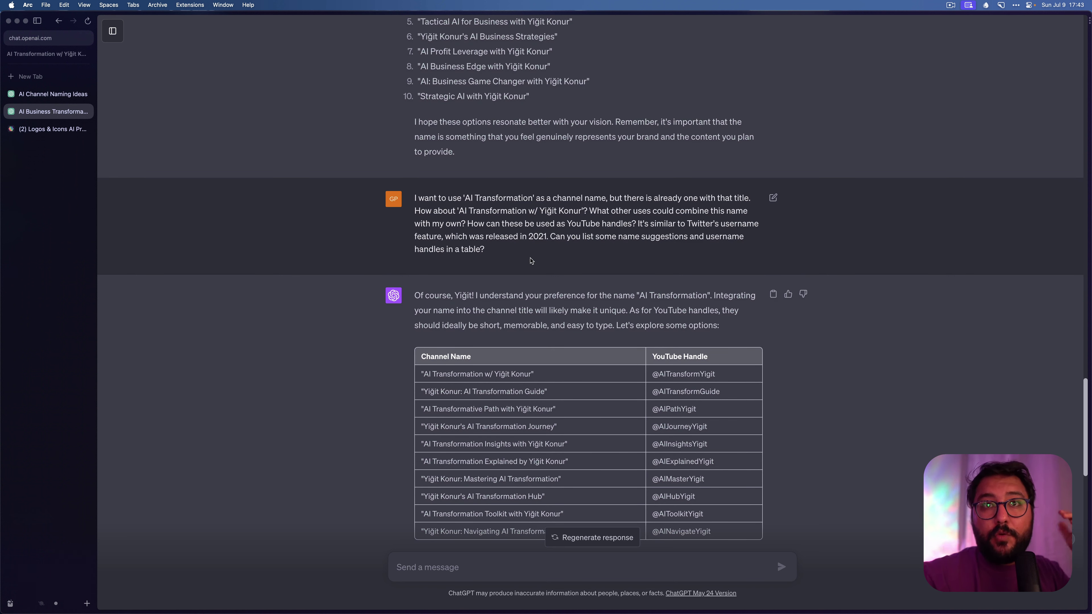
scroll(531, 261, down, 1)
scroll(531, 261, down, 2)
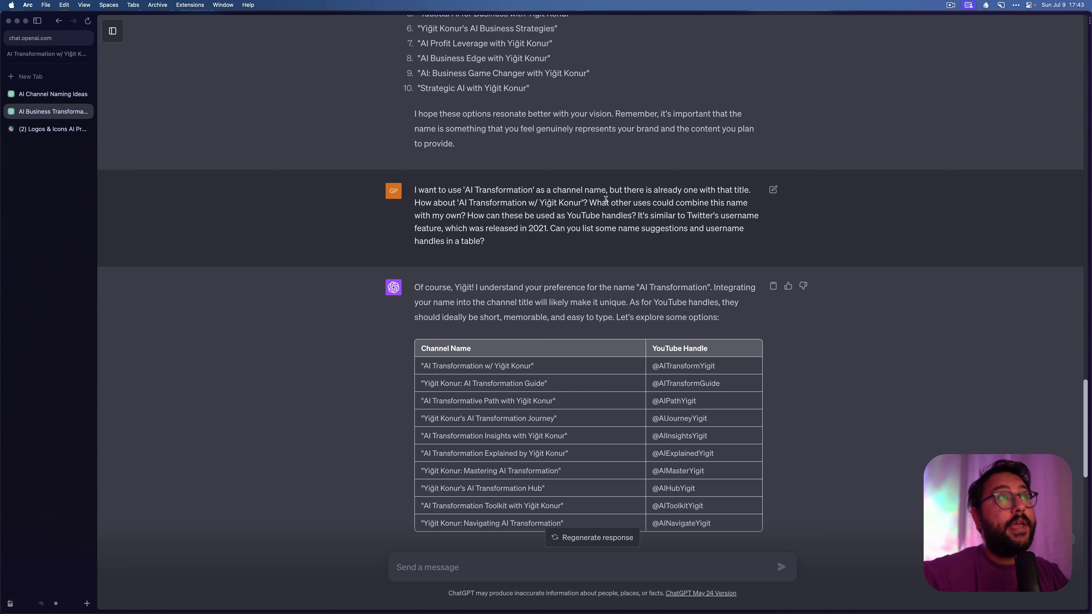
drag(635, 214, 561, 228)
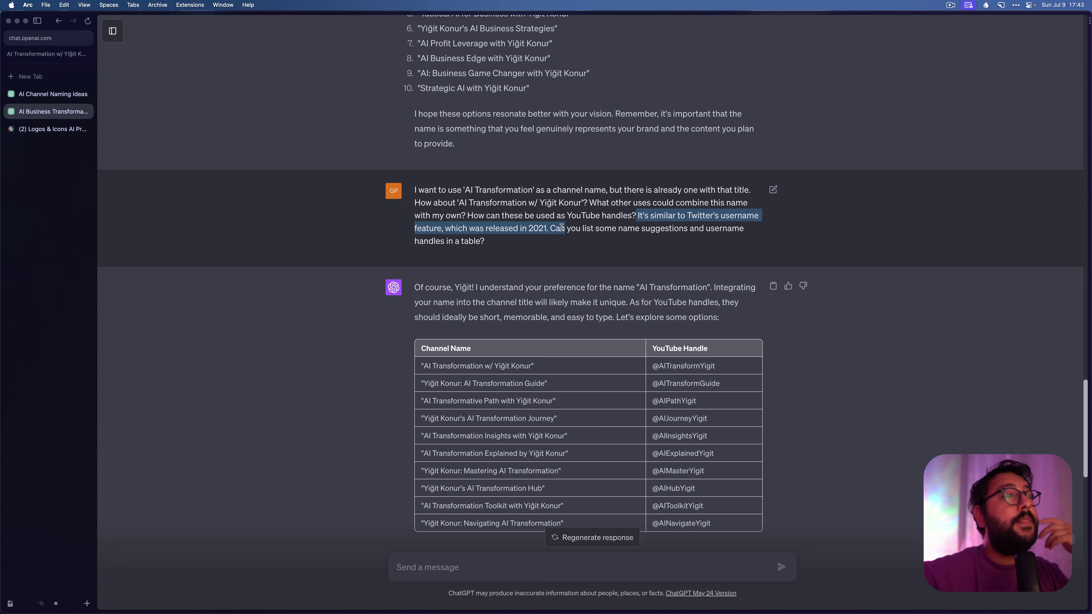
click(578, 245)
scroll(577, 245, down, 5)
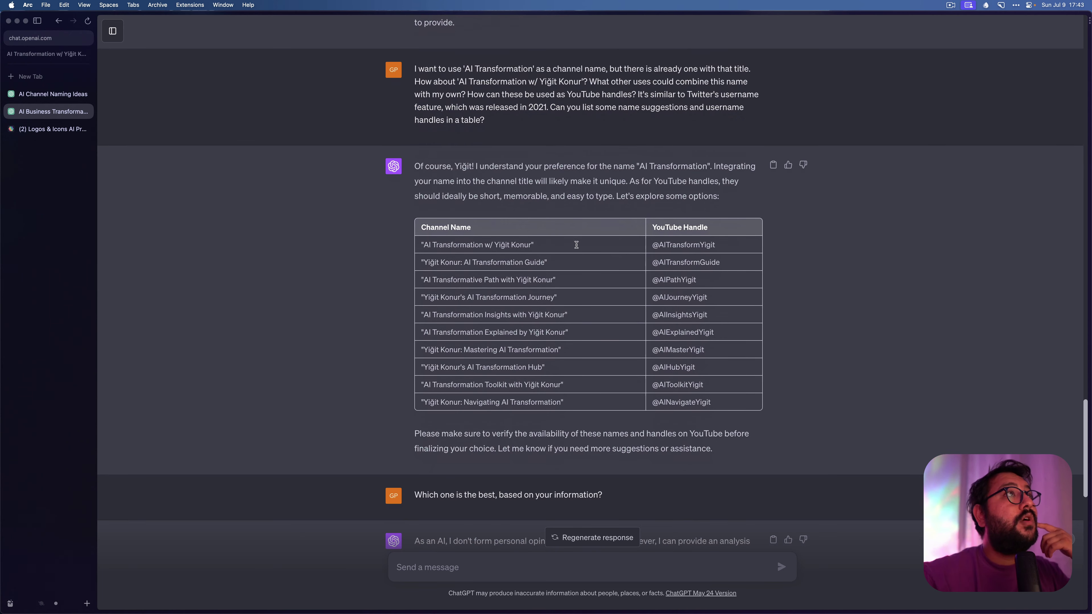
double_click(537, 107)
scroll(536, 107, down, 3)
scroll(535, 107, down, 1)
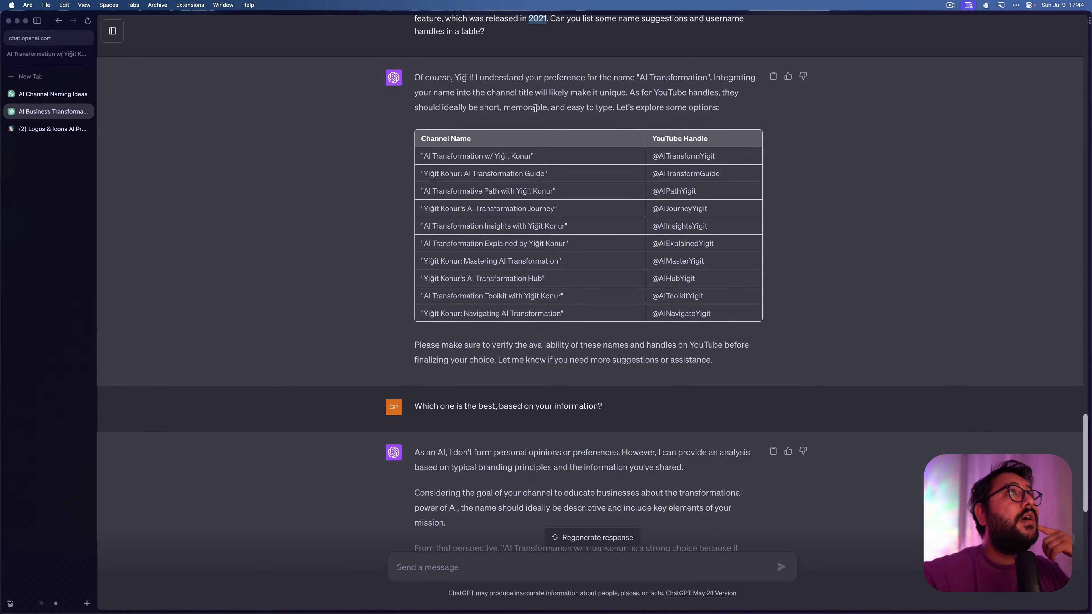
click(536, 107)
scroll(536, 108, down, 2)
scroll(535, 111, down, 1)
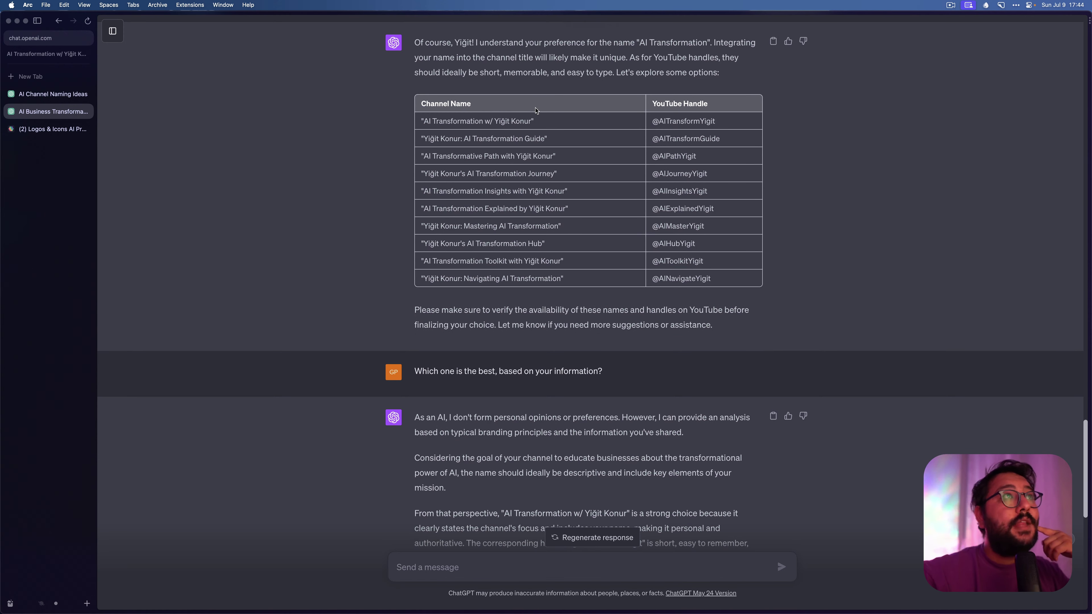
drag(536, 110, 708, 287)
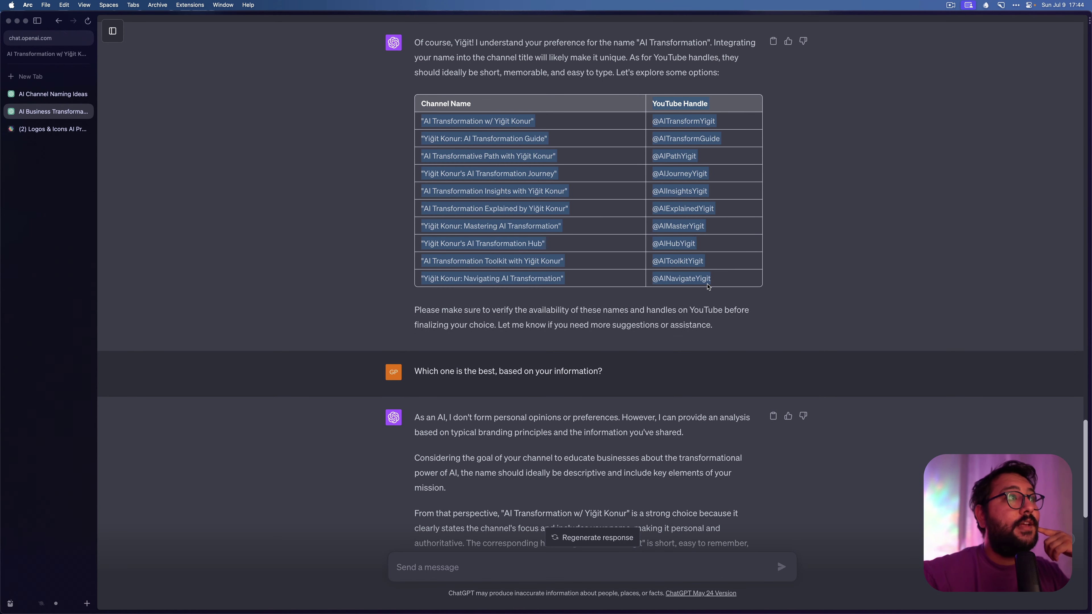
click(708, 287)
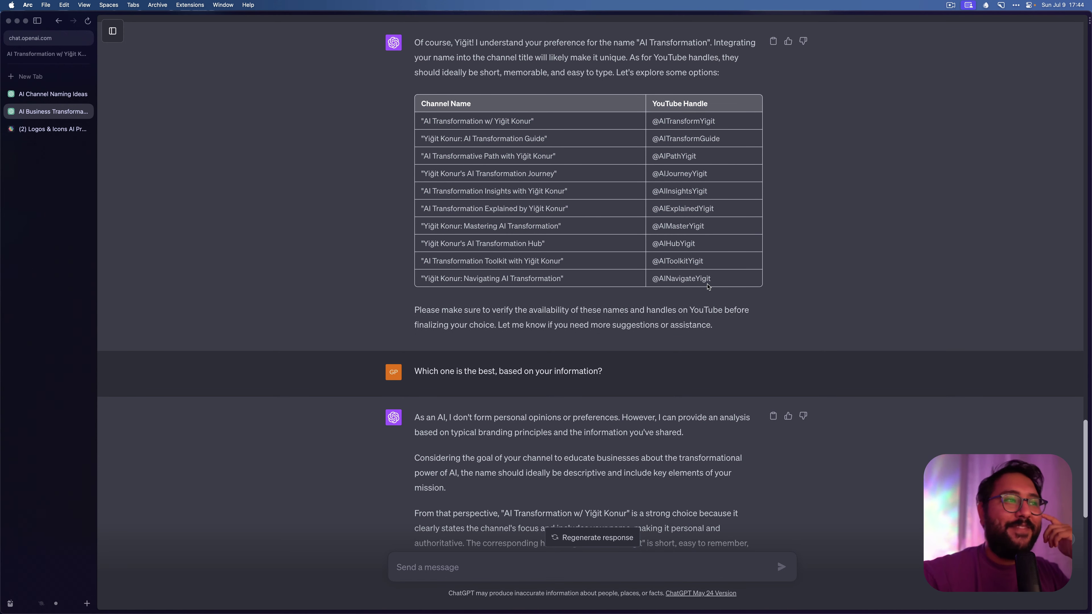
scroll(709, 287, down, 5)
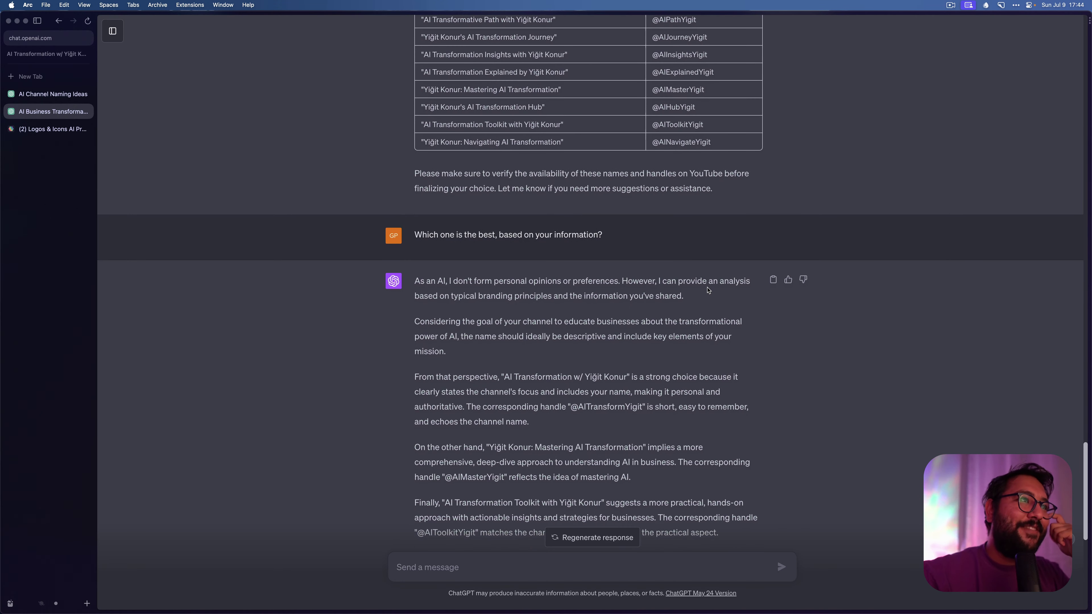
scroll(709, 291, down, 3)
scroll(616, 243, down, 1)
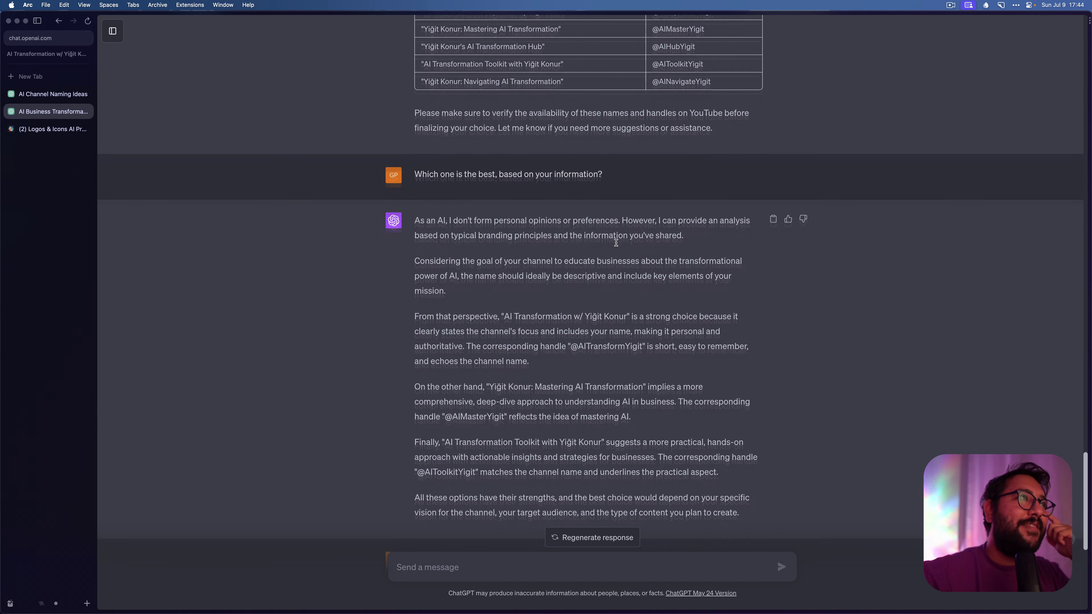
scroll(616, 242, down, 2)
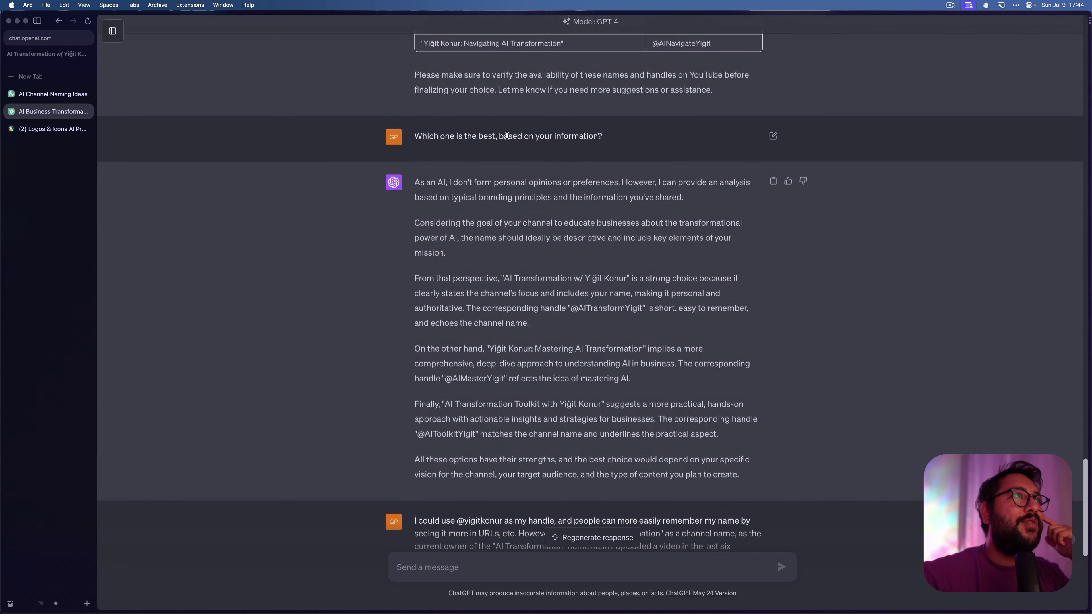
scroll(520, 317, up, 2)
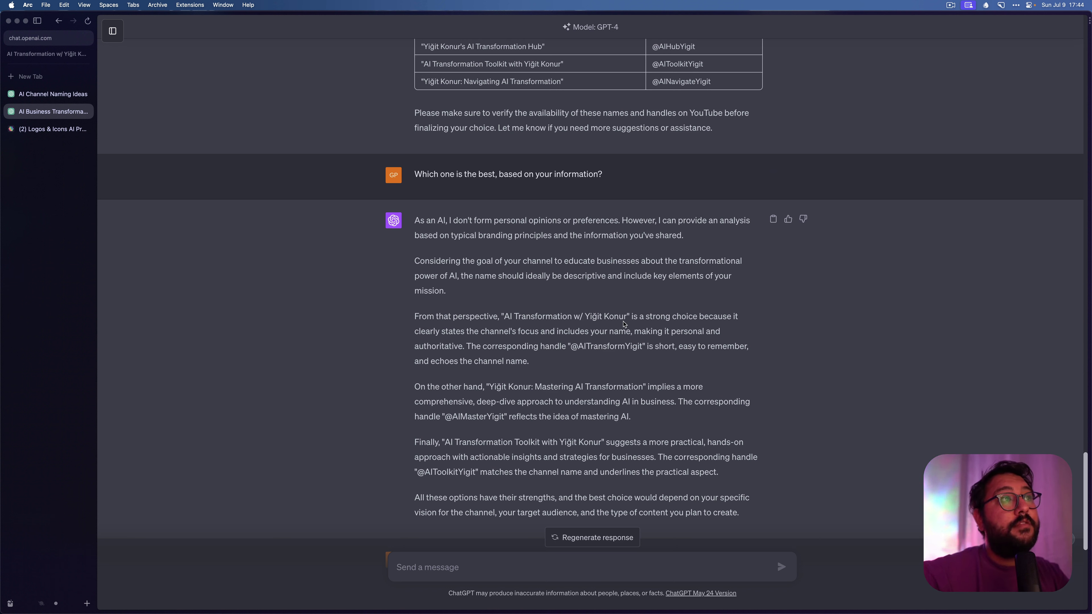
double_click(630, 345)
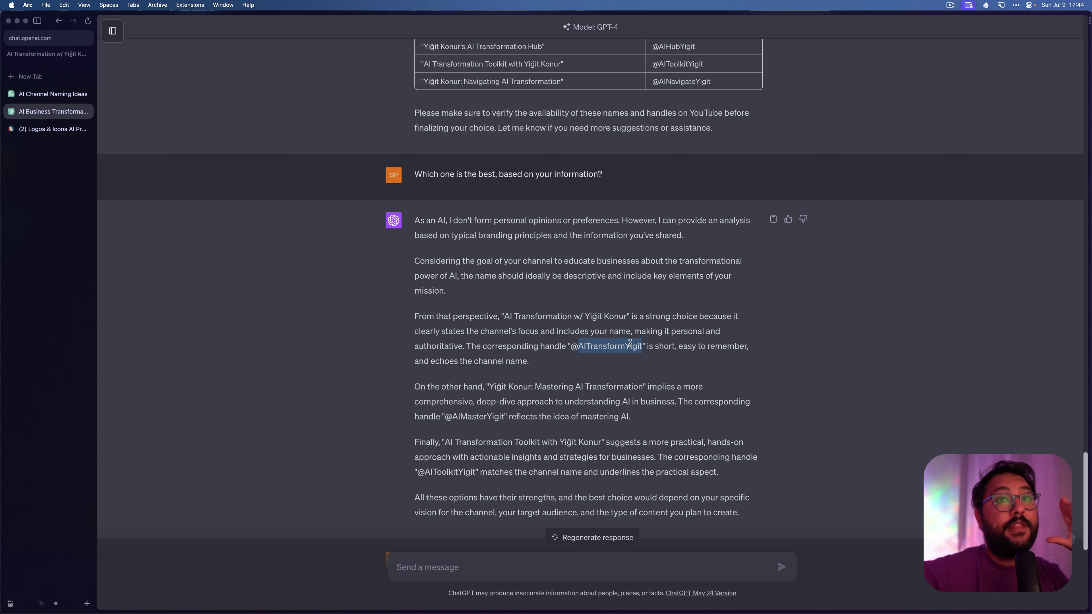
scroll(630, 344, down, 6)
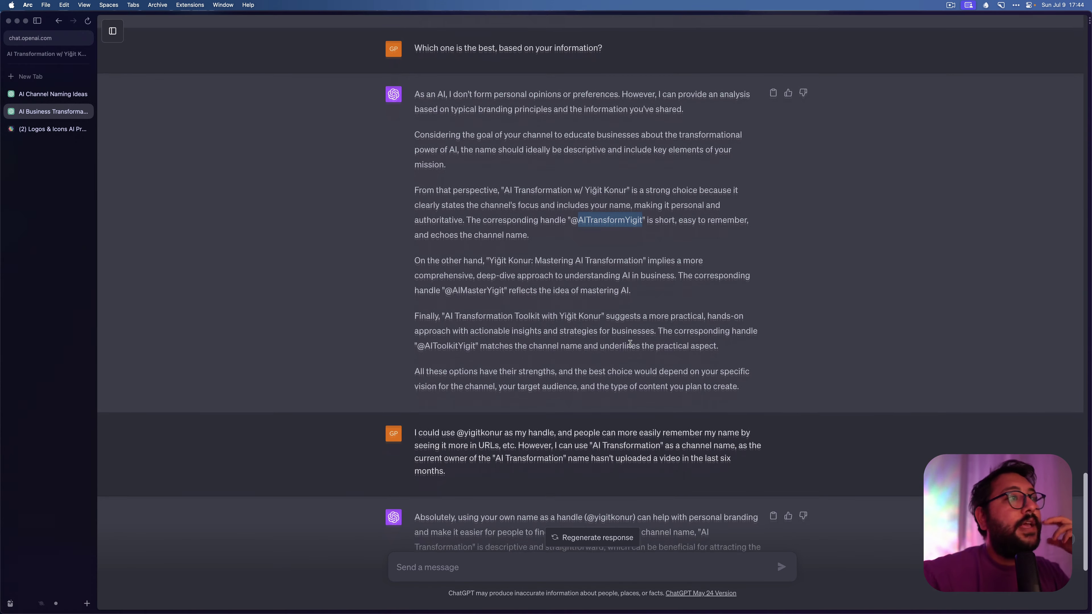
scroll(630, 346, down, 3)
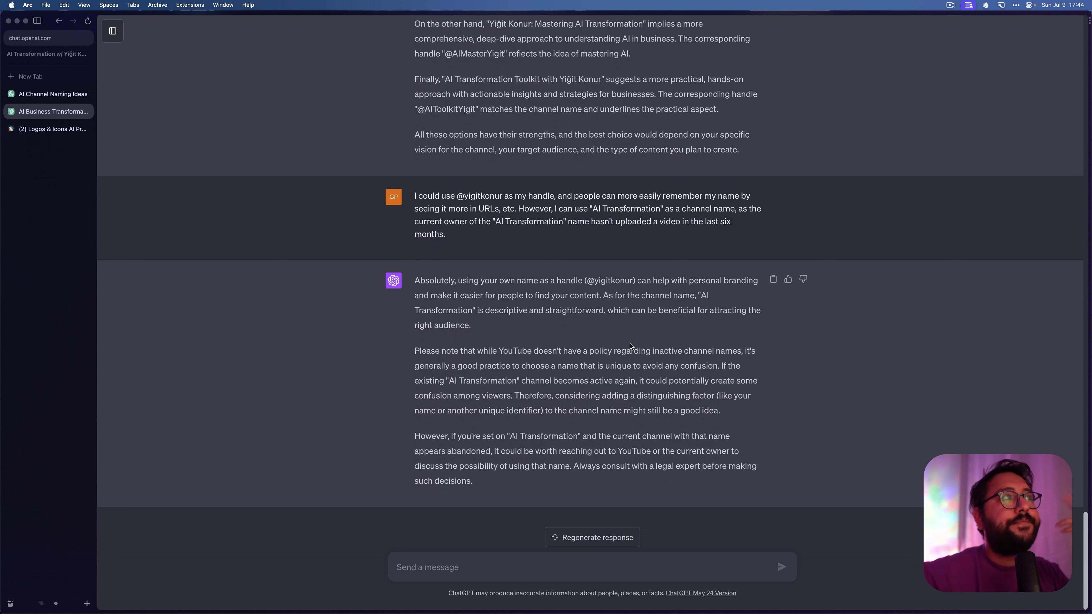
drag(563, 221, 502, 223)
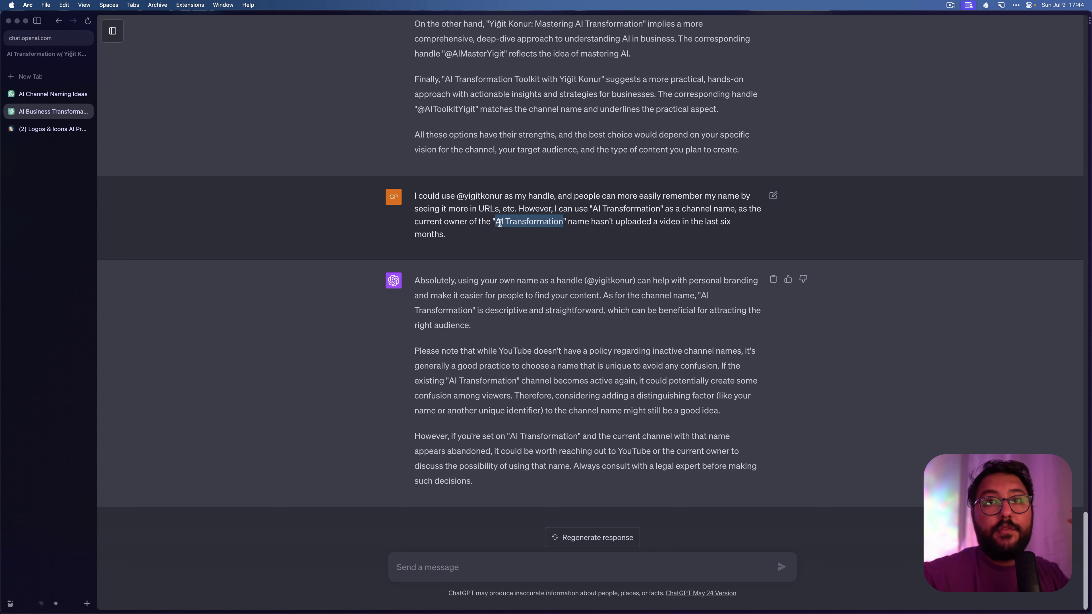
click(506, 239)
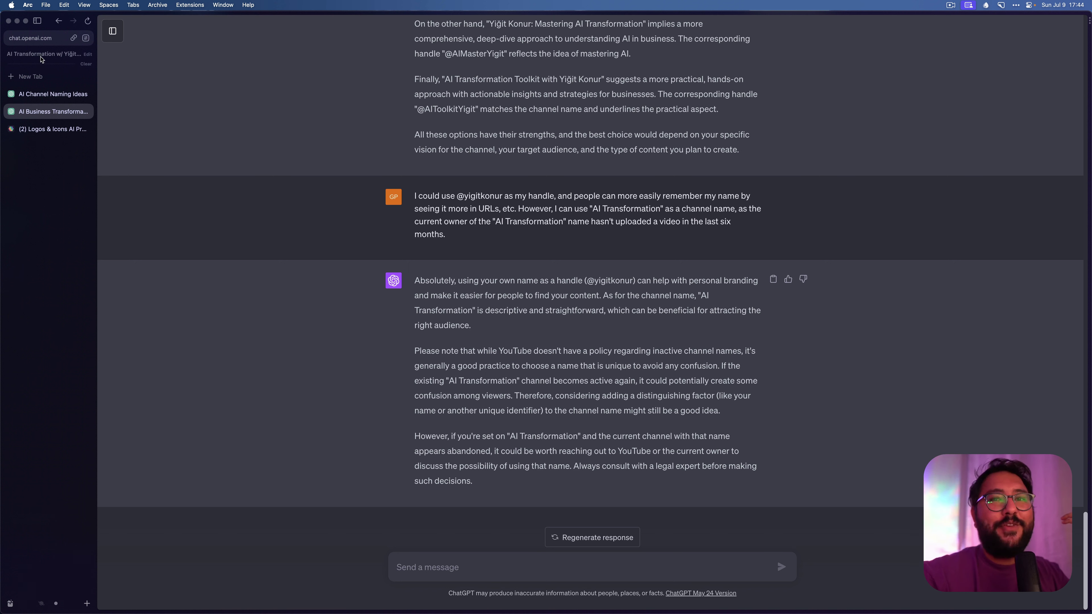
- Bring up PromptBase's Logos & Icons prompts page and go to its featured logo prompts
click(62, 134)
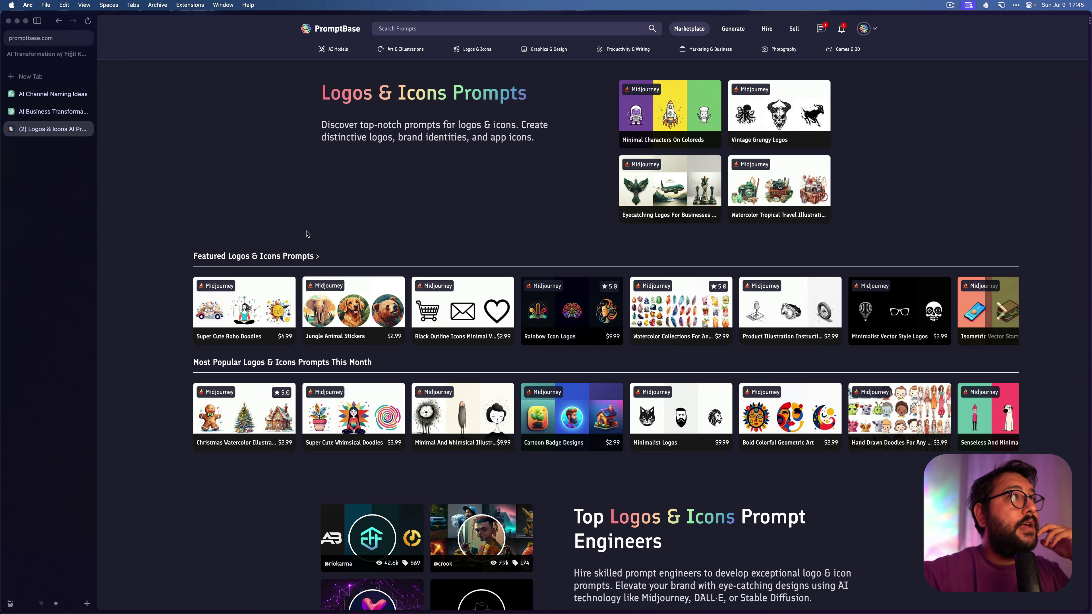
click(309, 258)
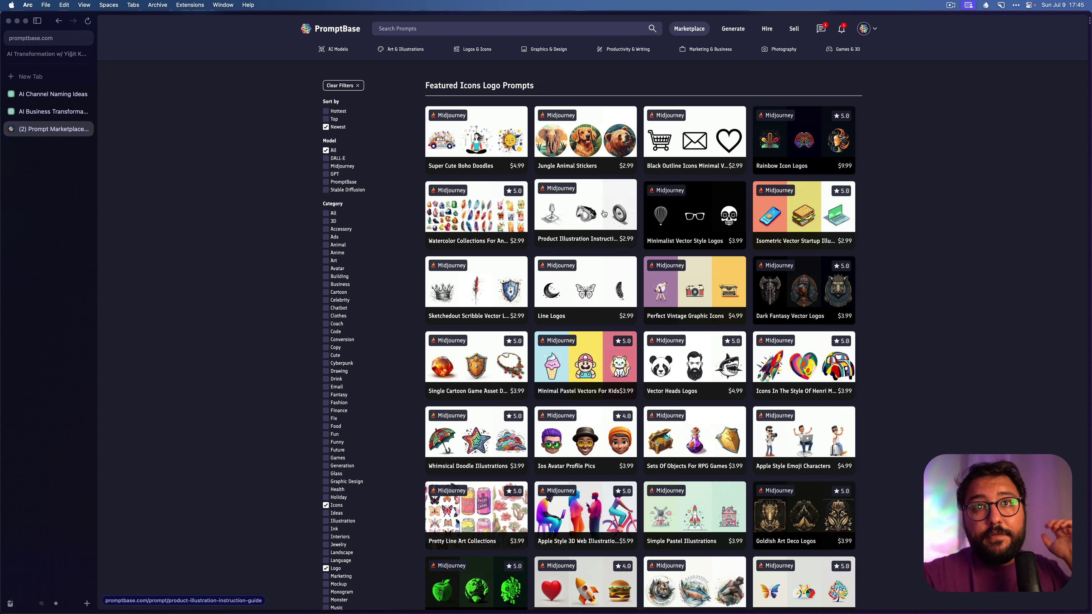
- Scroll the featured logo grid and open 3D Product Logos in a background tab
scroll(675, 267, down, 2)
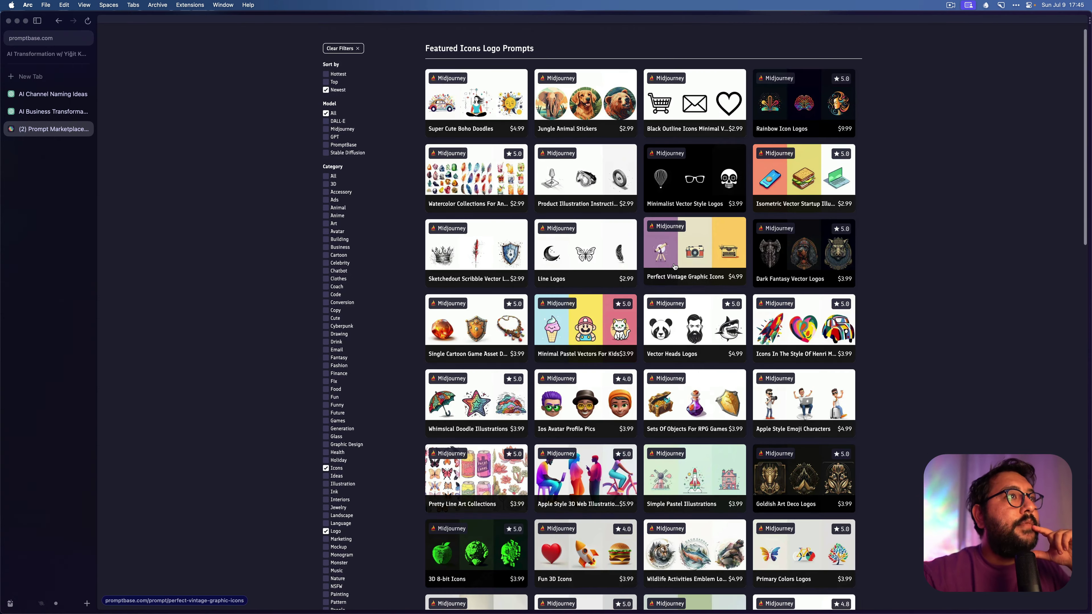
scroll(675, 267, down, 6)
scroll(675, 267, down, 7)
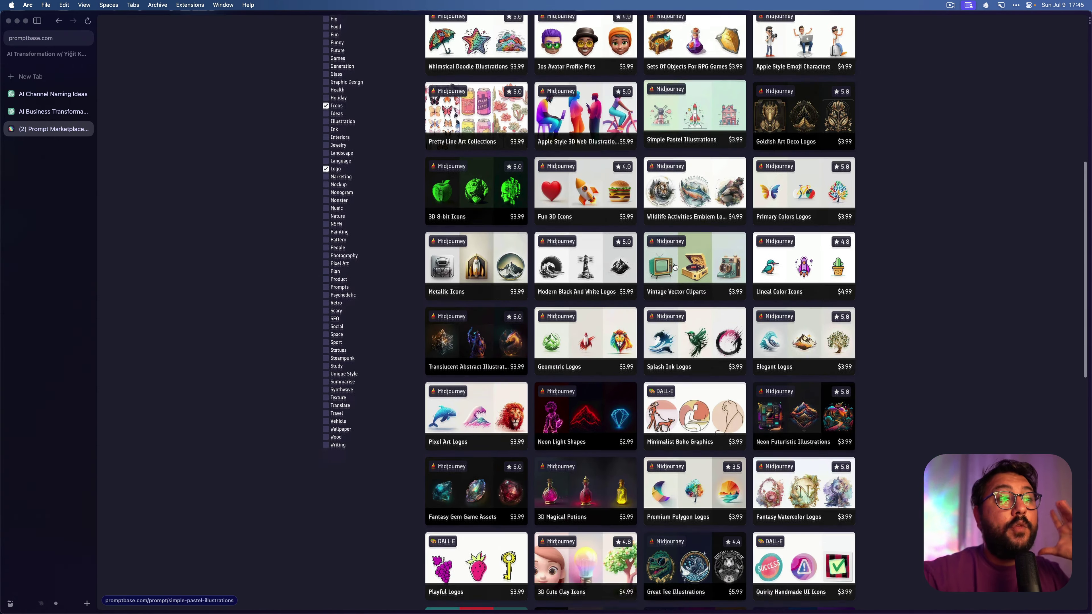
scroll(674, 266, down, 2)
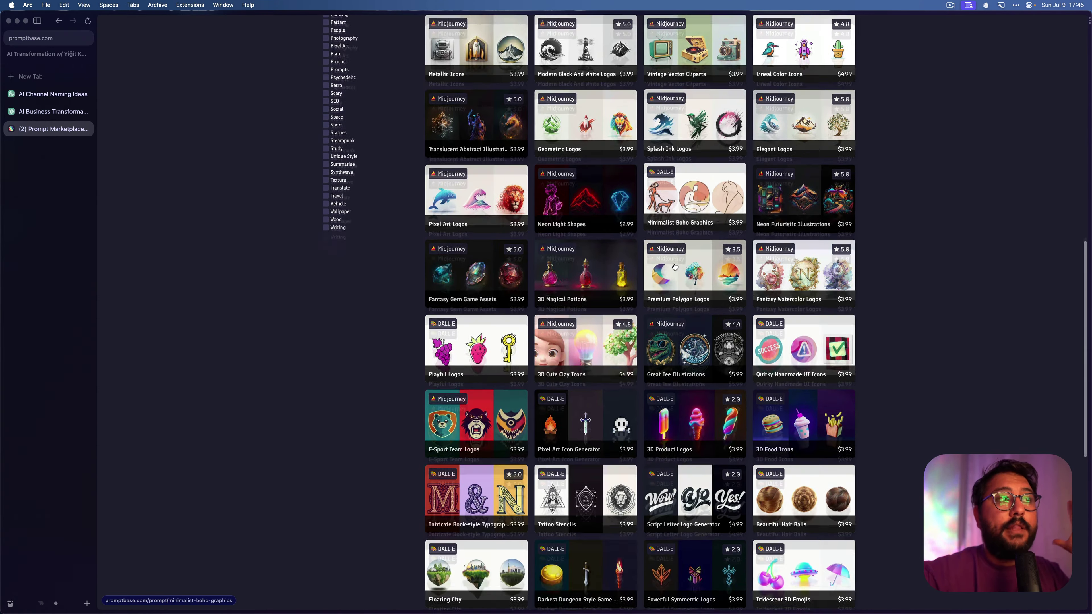
super+click(678, 396)
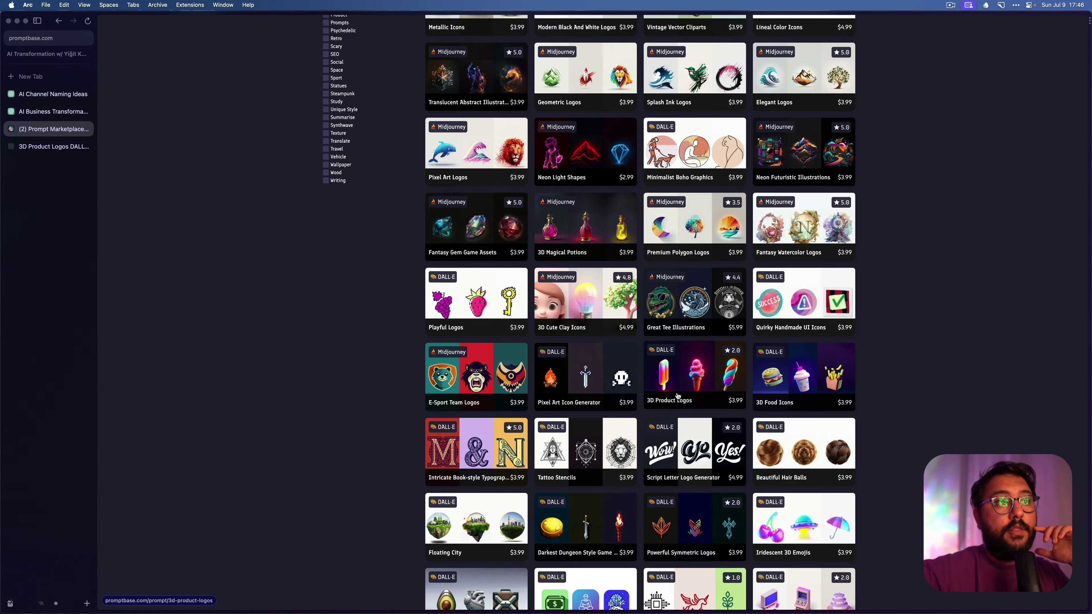
- Scroll back to the top of the listing and start a prompt marketplace search
scroll(678, 396, down, 3)
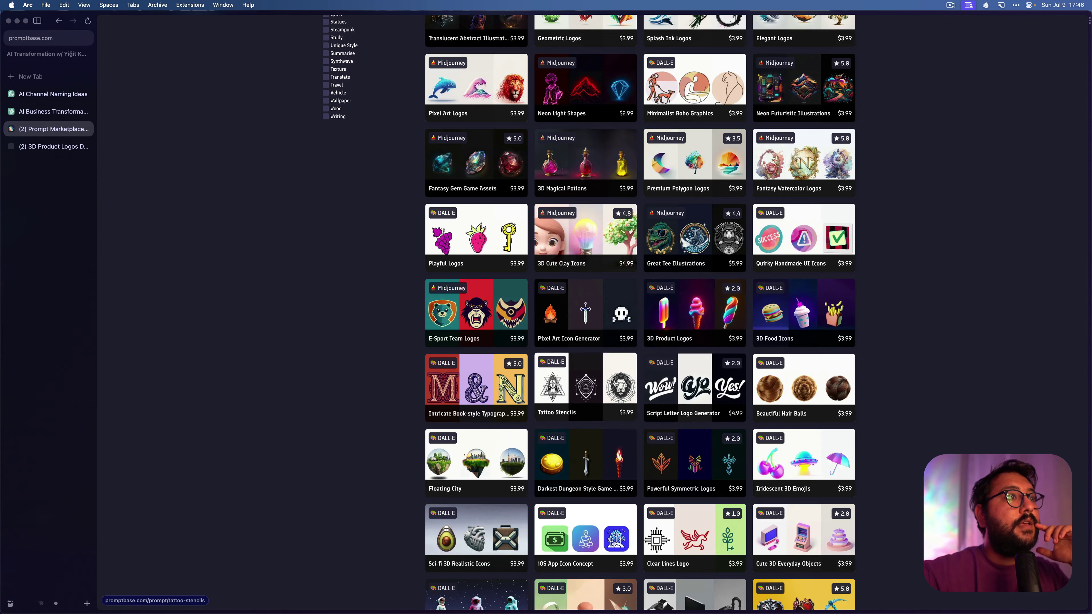
scroll(617, 382, down, 3)
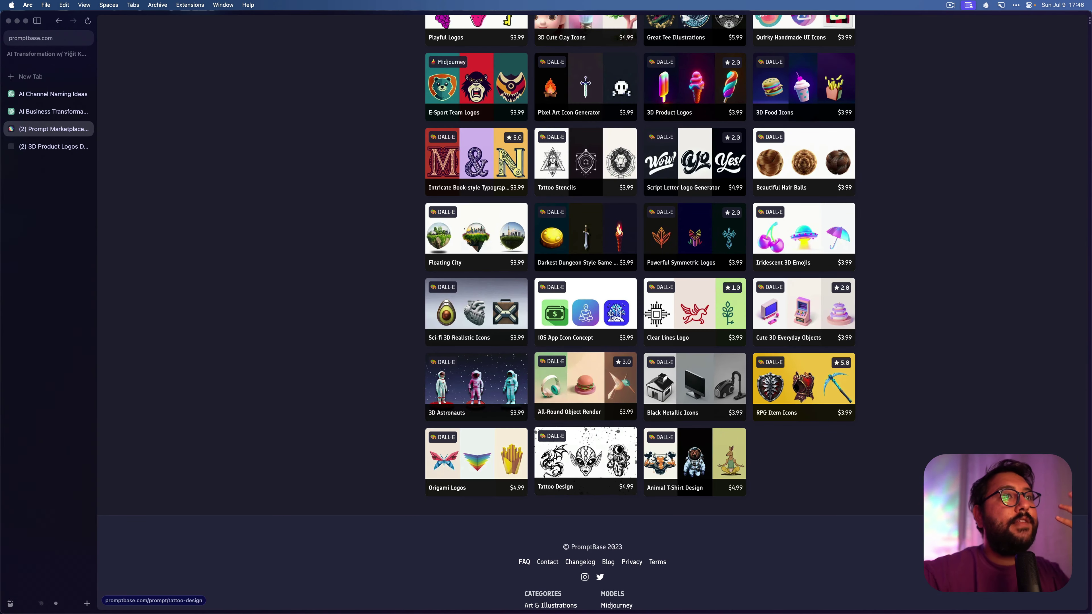
scroll(616, 443, up, 5)
scroll(616, 444, up, 10)
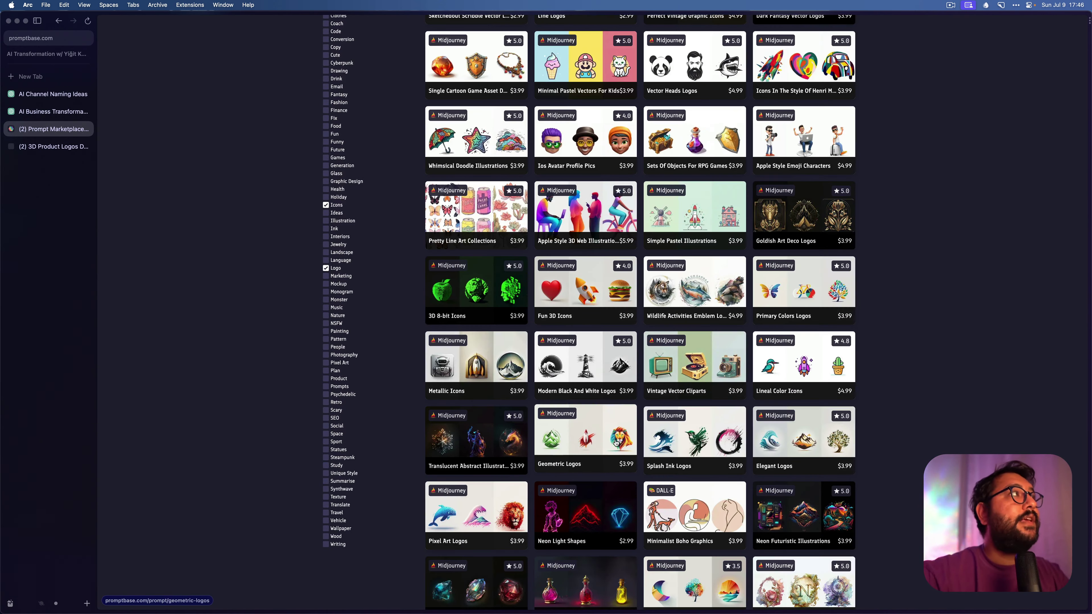
scroll(624, 371, up, 7)
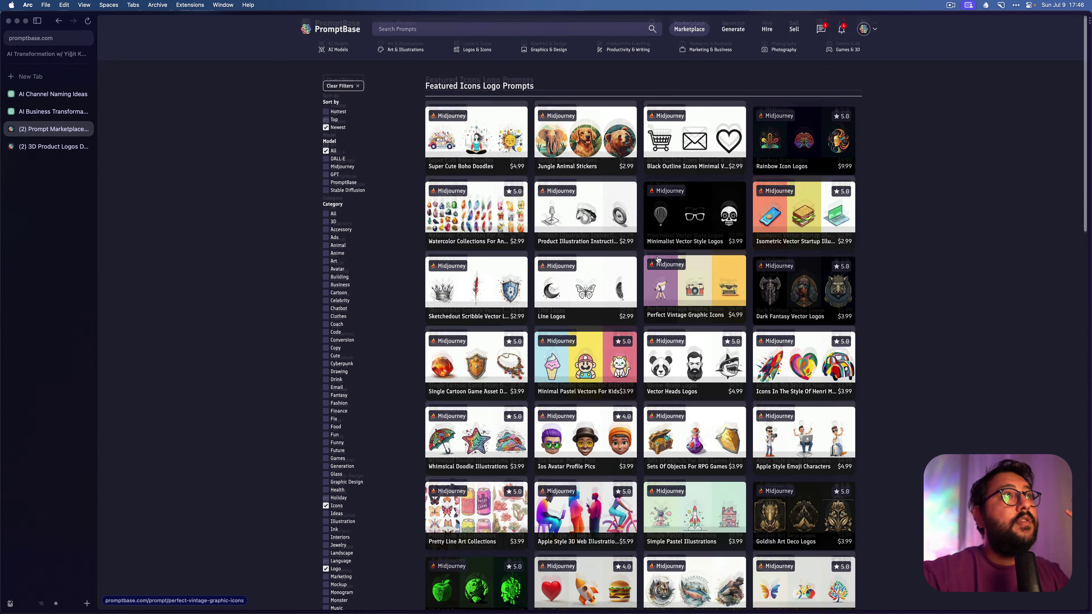
click(524, 31)
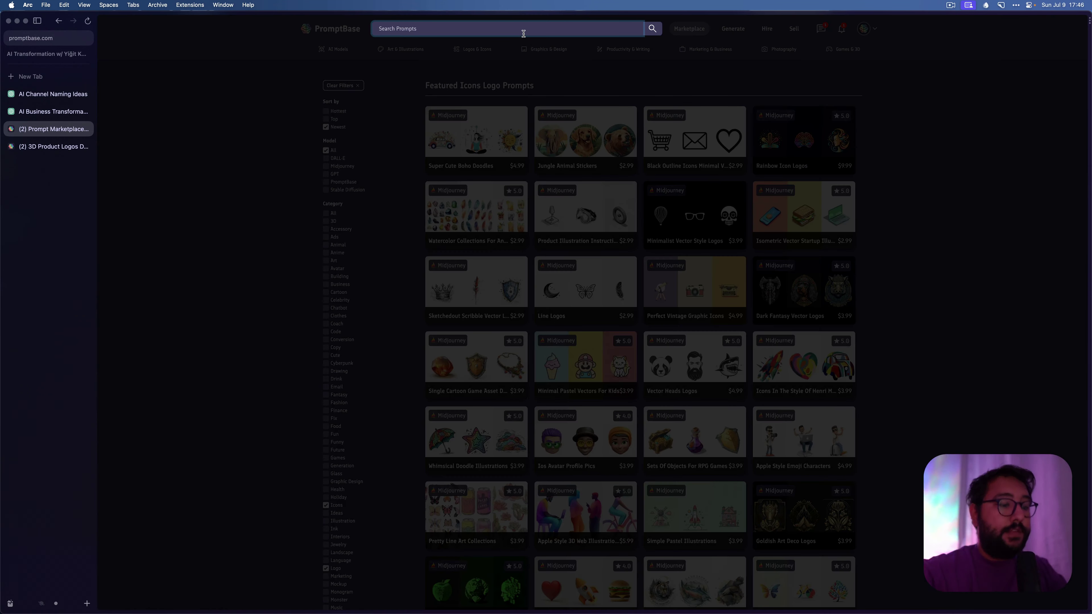
text(logo)
key(Return)
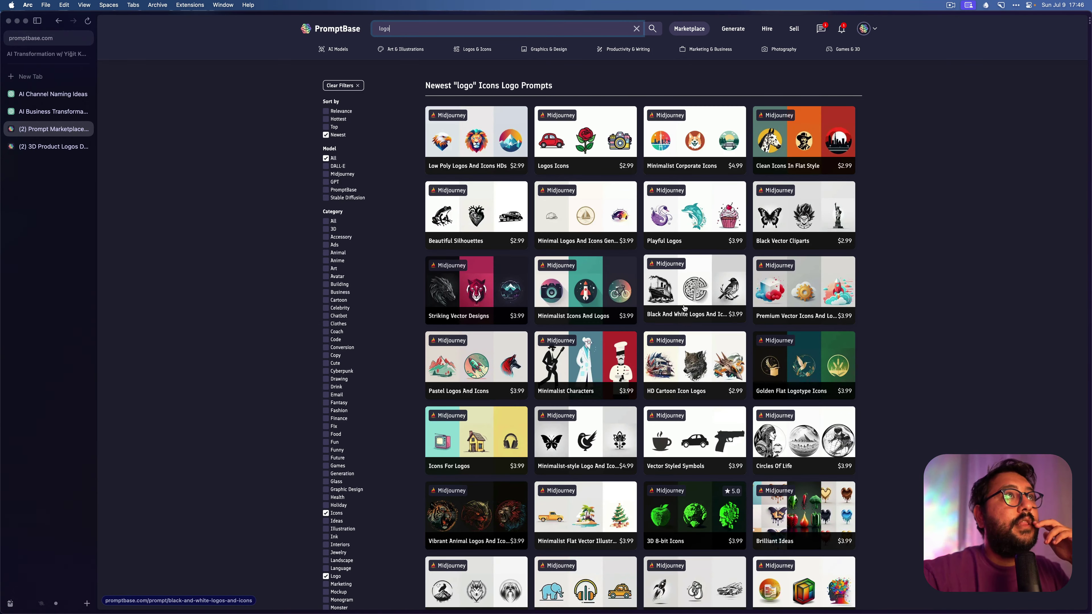
scroll(688, 310, down, 5)
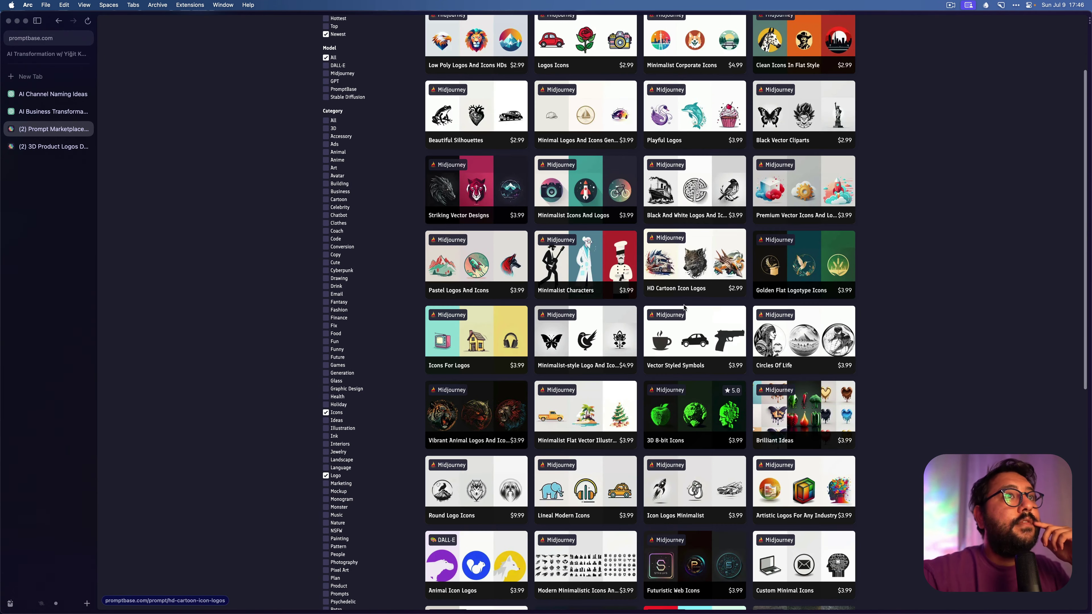
scroll(719, 320, down, 1)
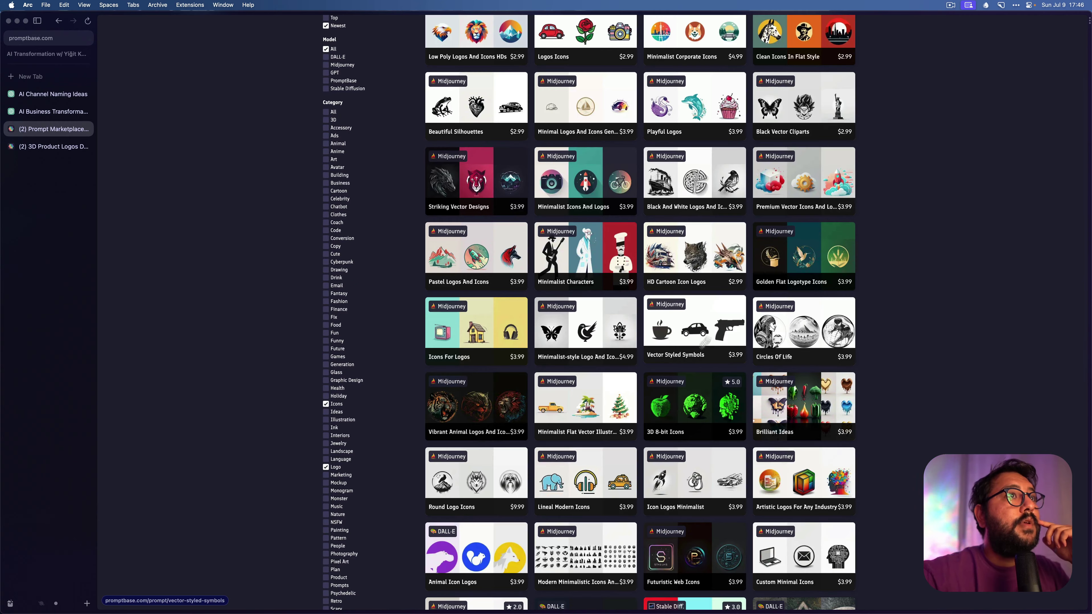
scroll(691, 371, down, 10)
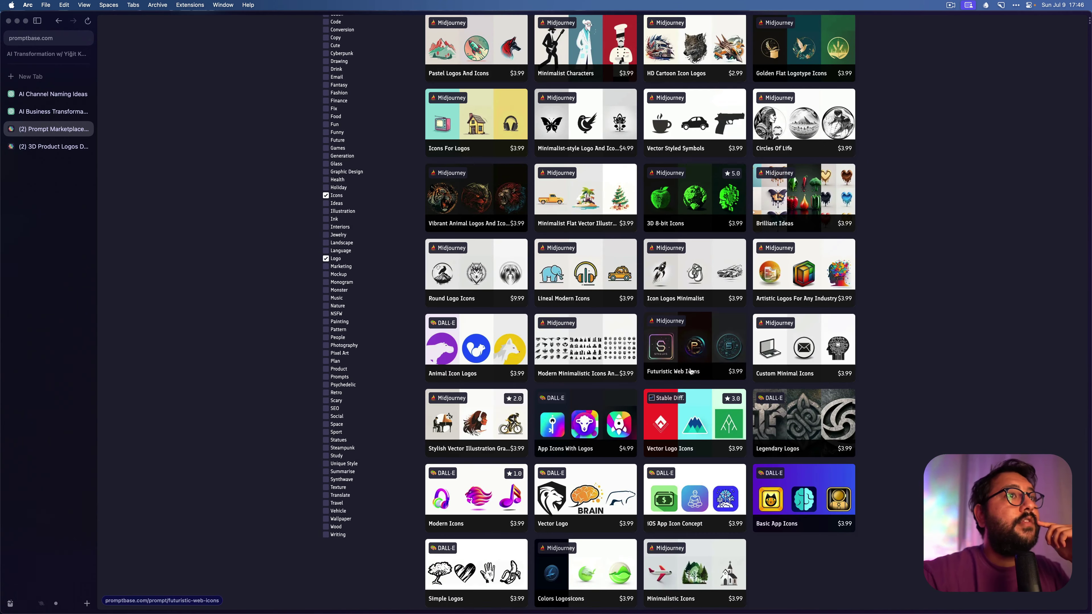
scroll(691, 371, down, 3)
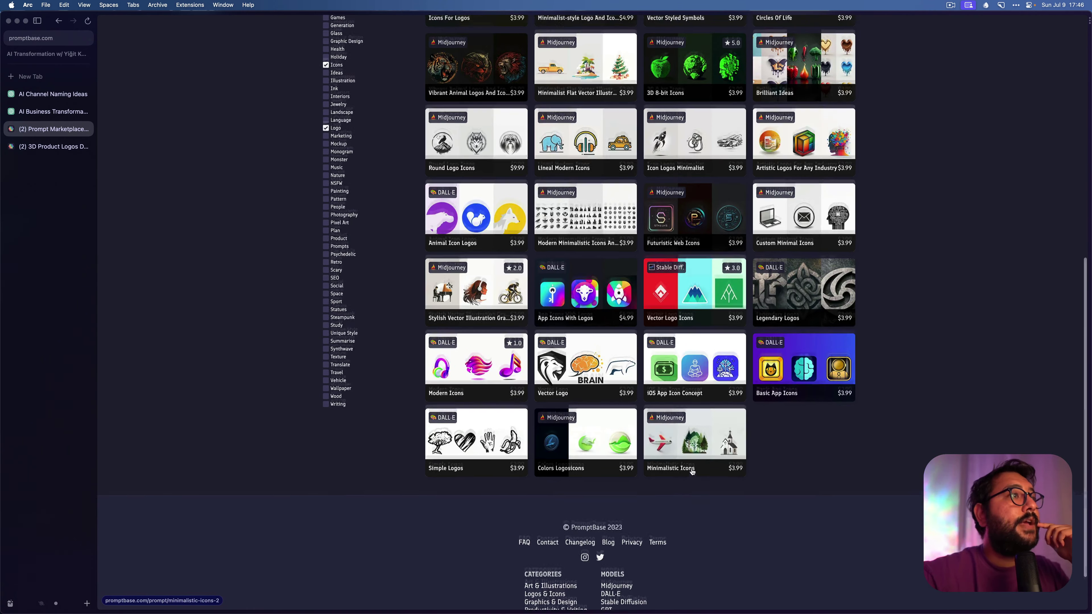
scroll(692, 473, up, 13)
scroll(692, 473, up, 3)
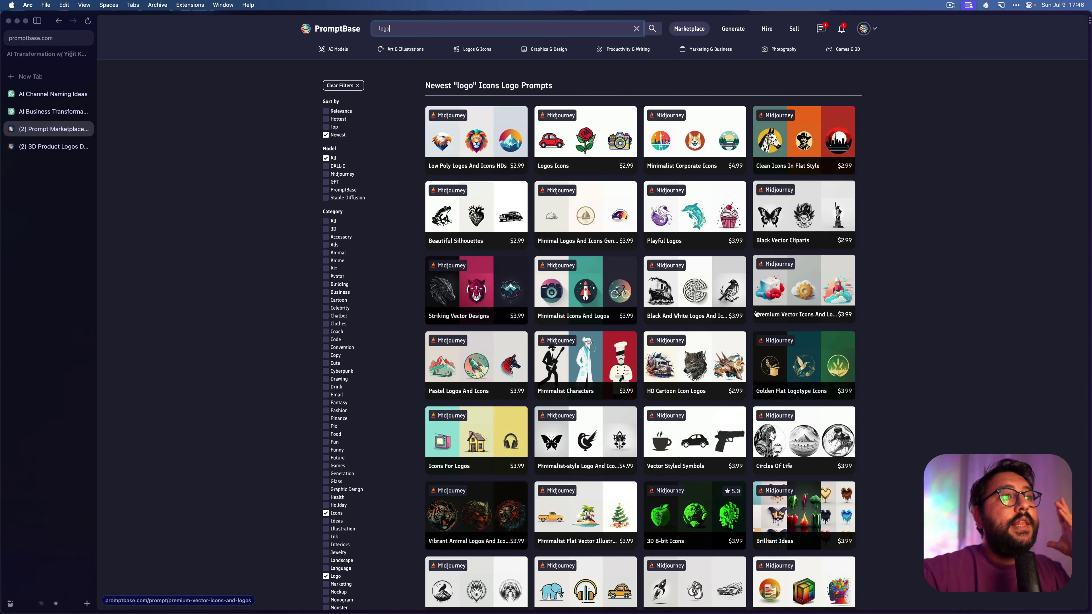
scroll(757, 314, down, 2)
scroll(757, 315, down, 3)
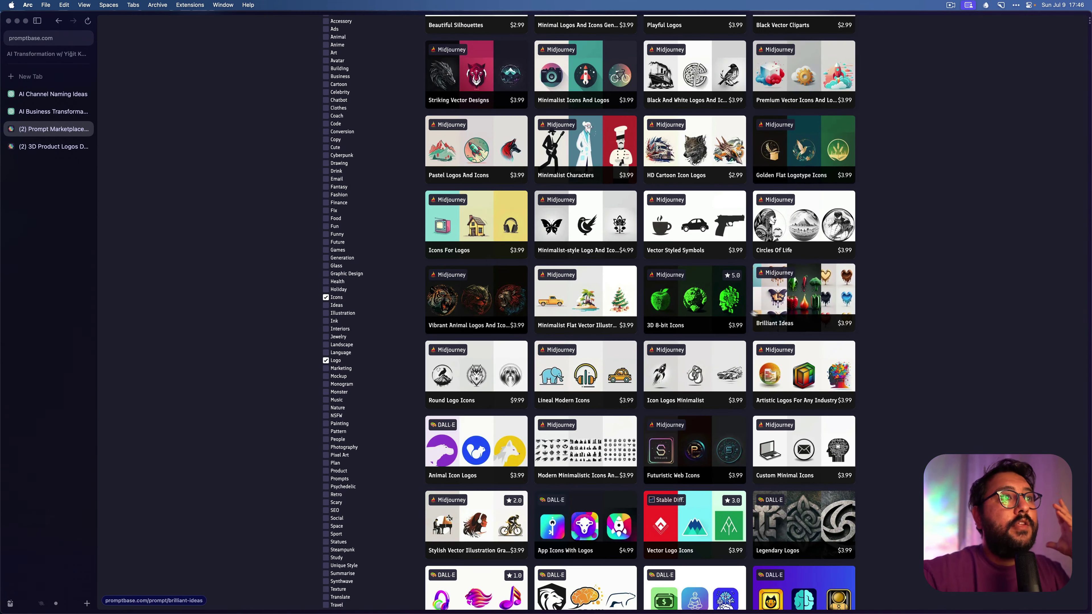
click(484, 372)
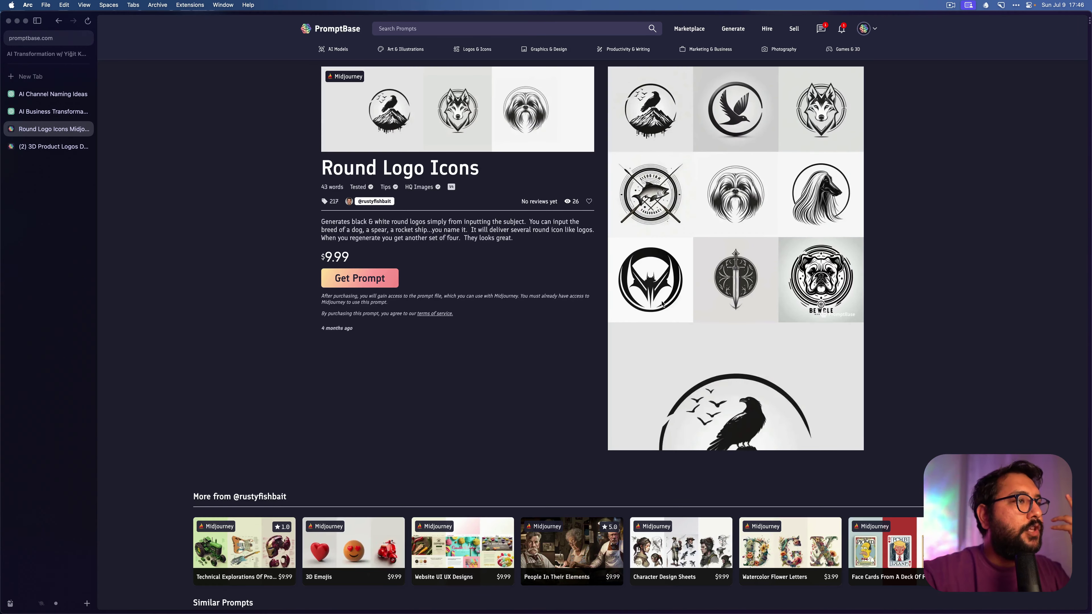
key(super+bracketleft)
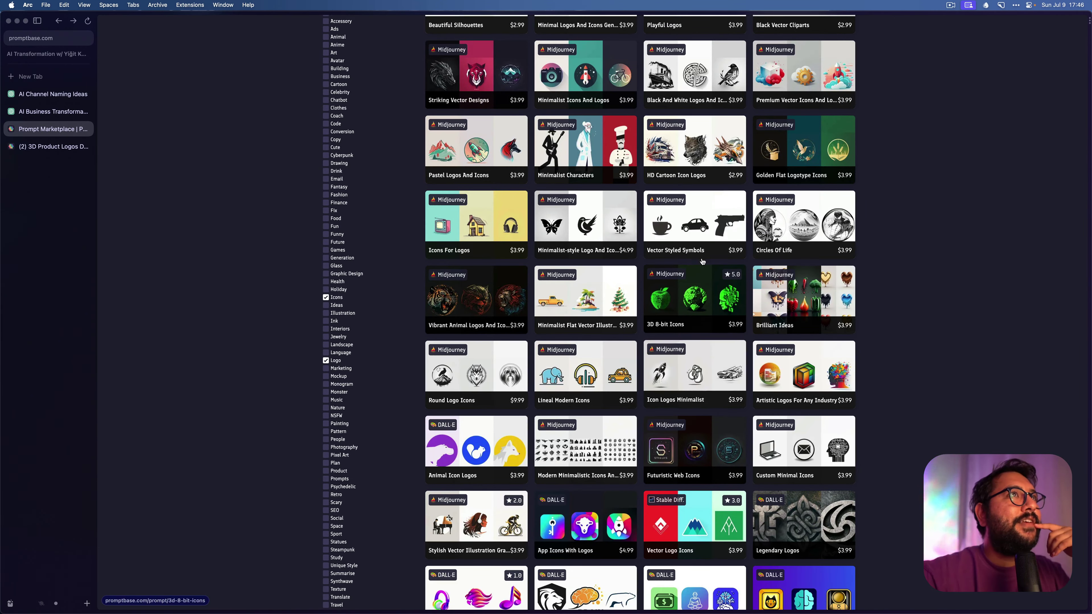
scroll(684, 310, up, 5)
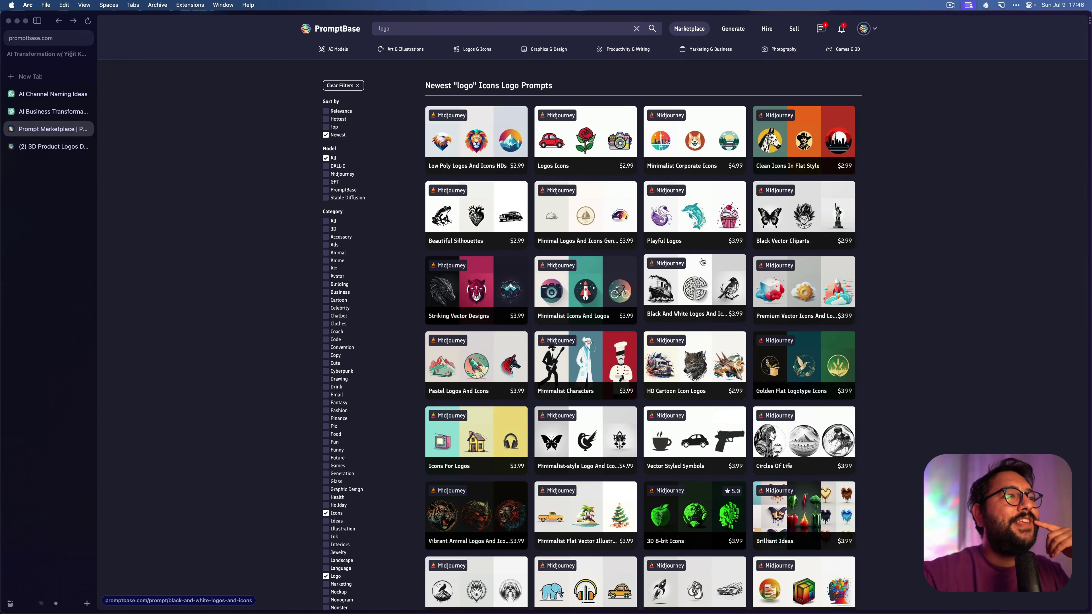
scroll(702, 262, down, 10)
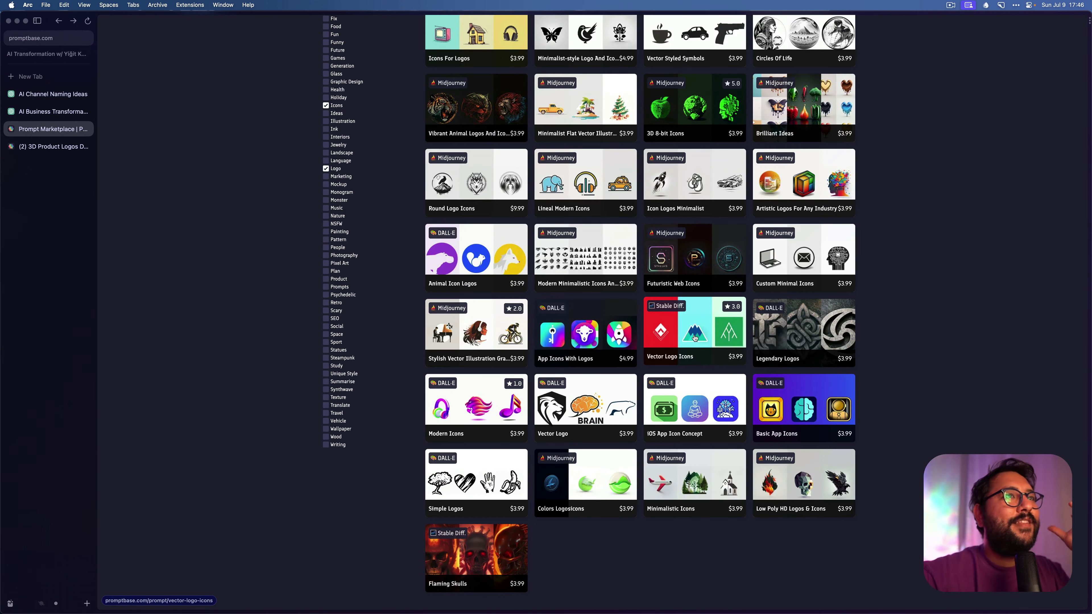
scroll(695, 338, up, 10)
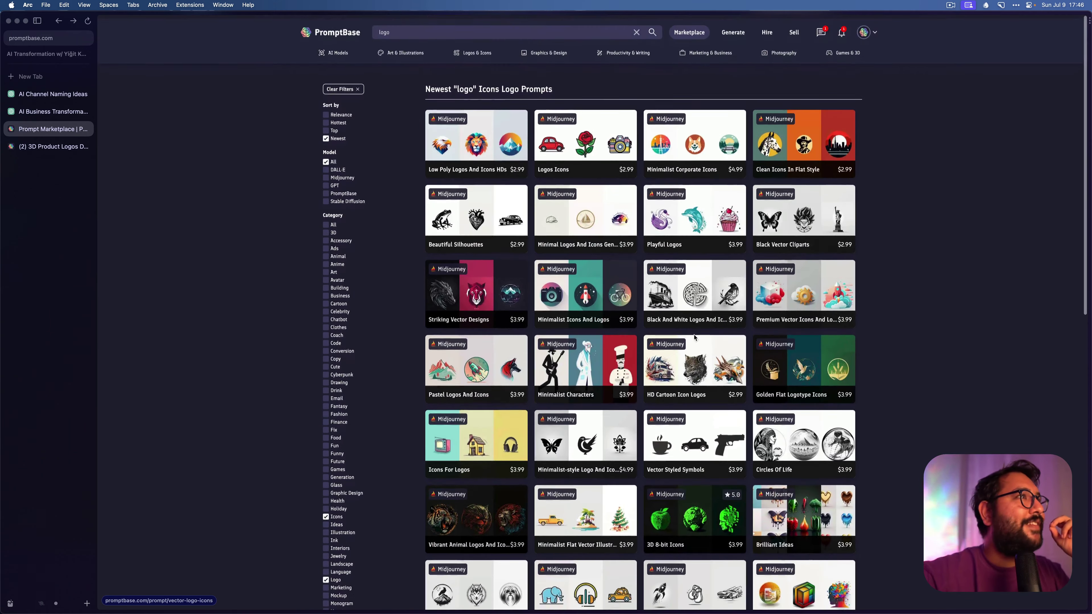
scroll(525, 248, down, 2)
scroll(525, 248, up, 2)
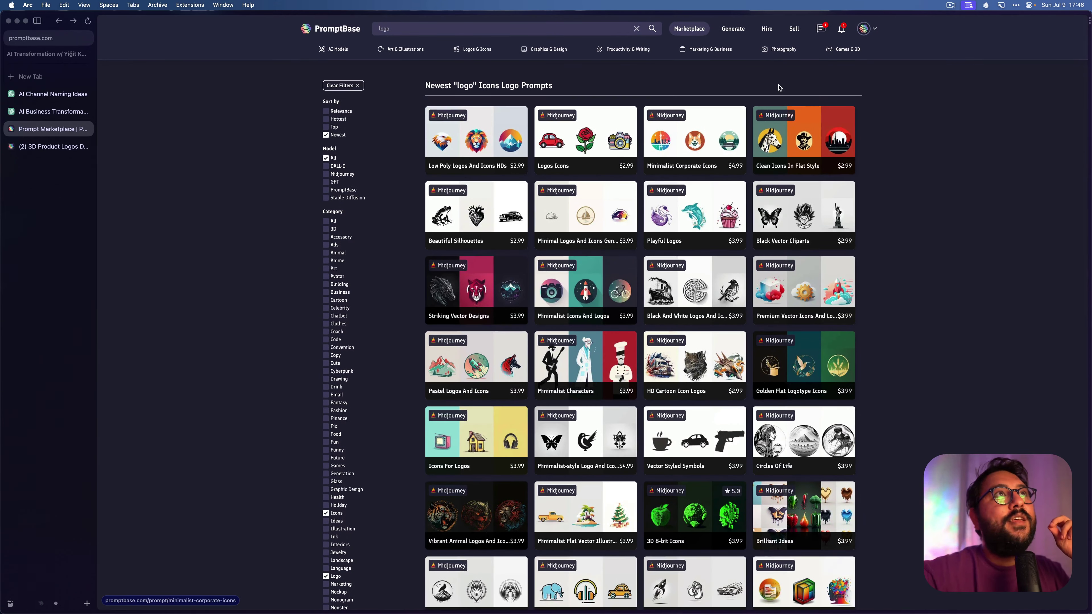
- Open the purchased Stamp Logos prompt from the account's Purchases list
click(872, 31)
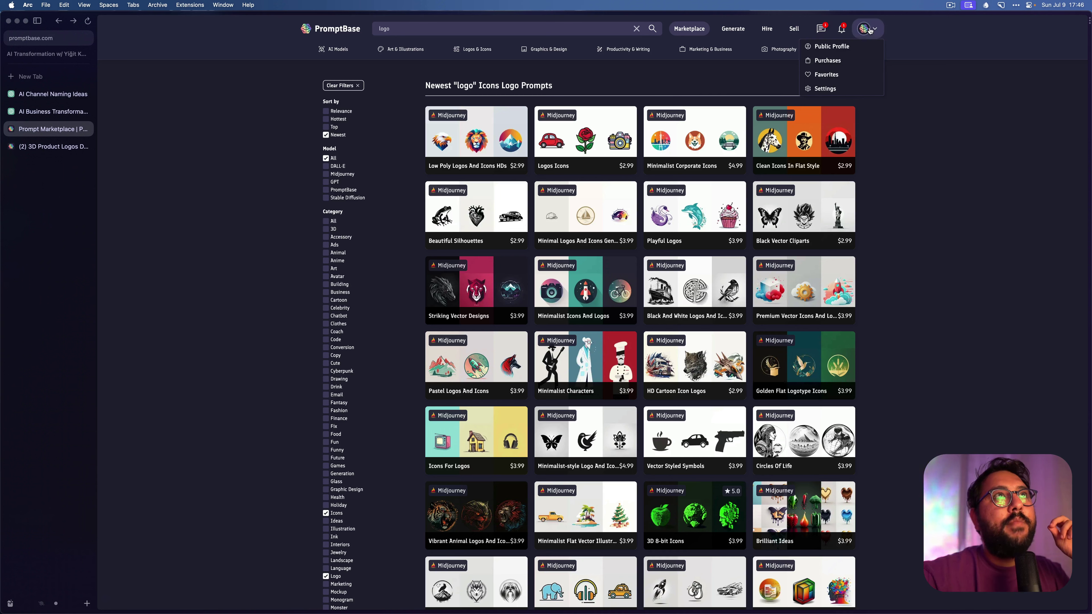
click(841, 60)
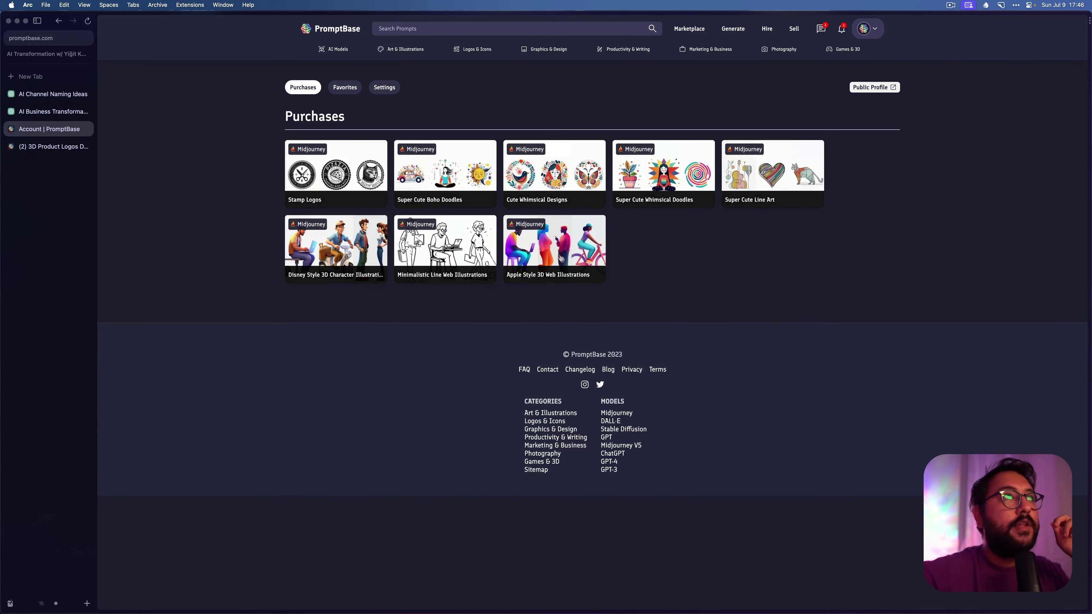
click(378, 186)
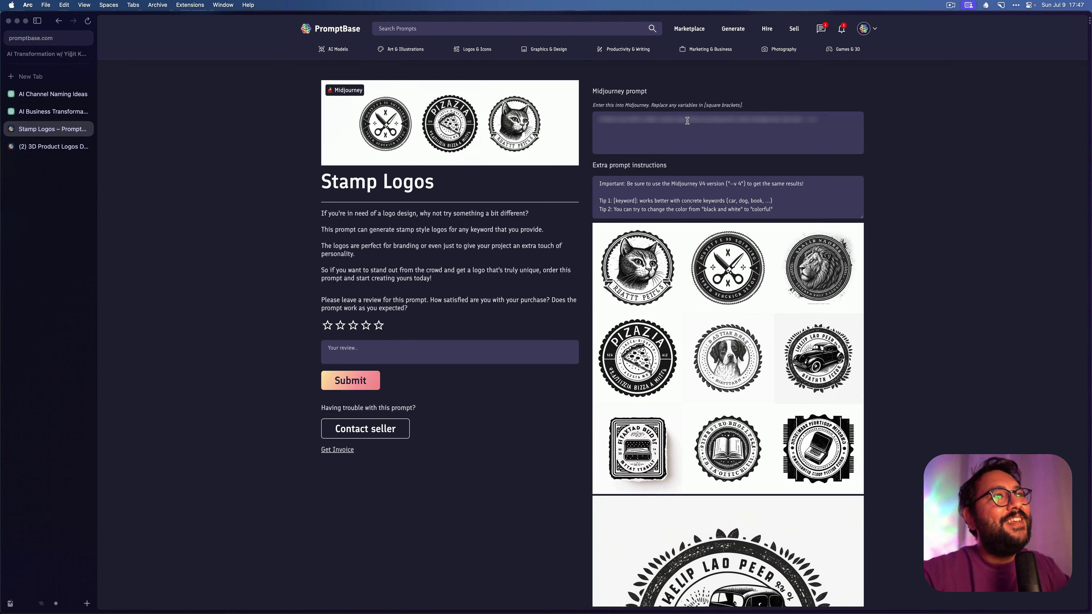
- Copy the Stamp Logos Midjourney prompt text to the clipboard
triple_click(687, 121)
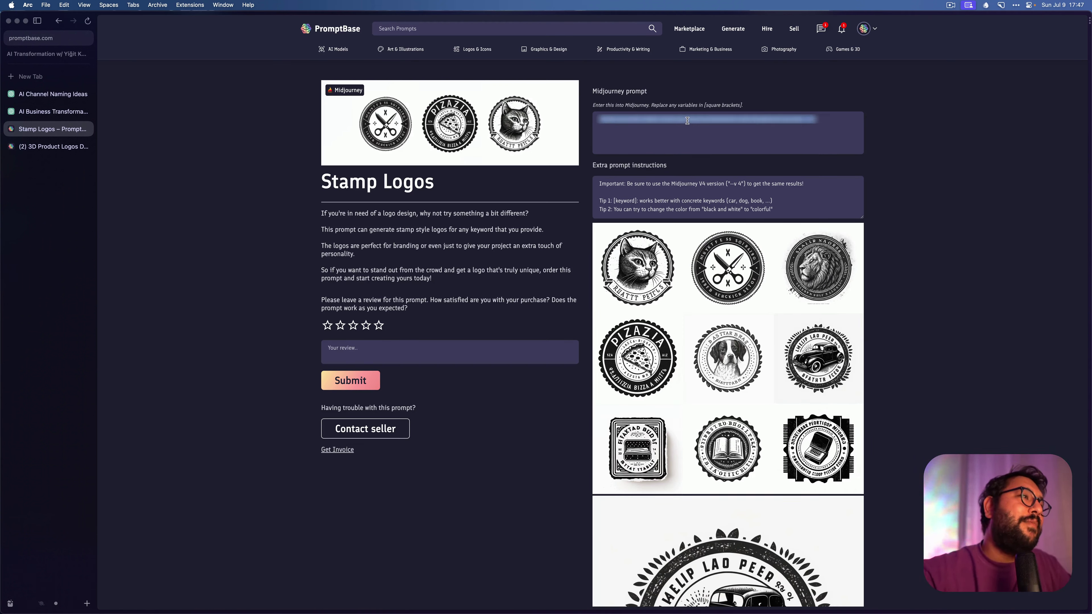
key(super+c)
key(alt+space)
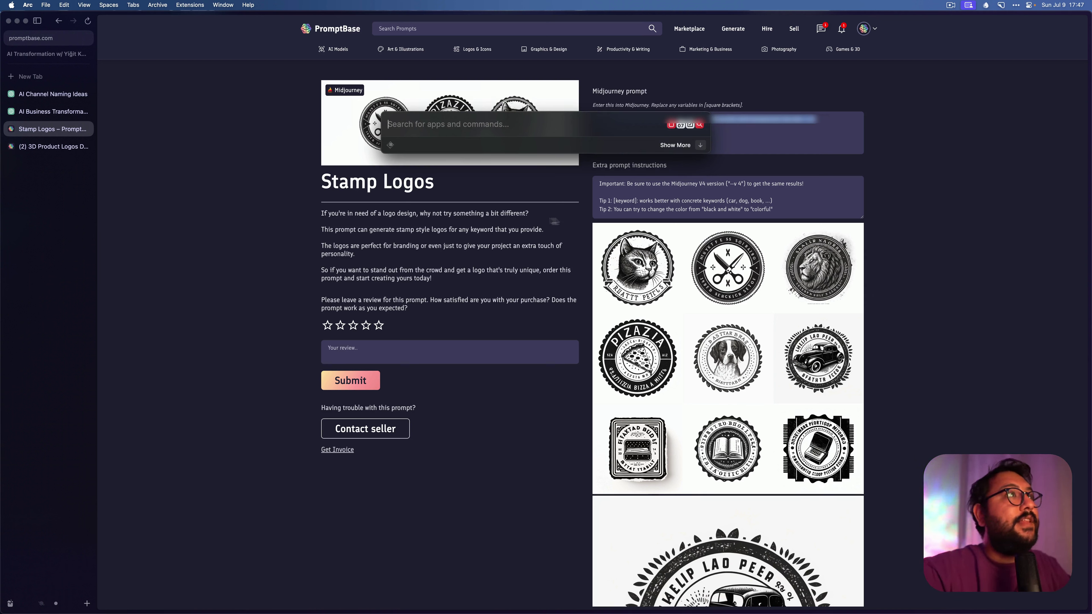
click(531, 221)
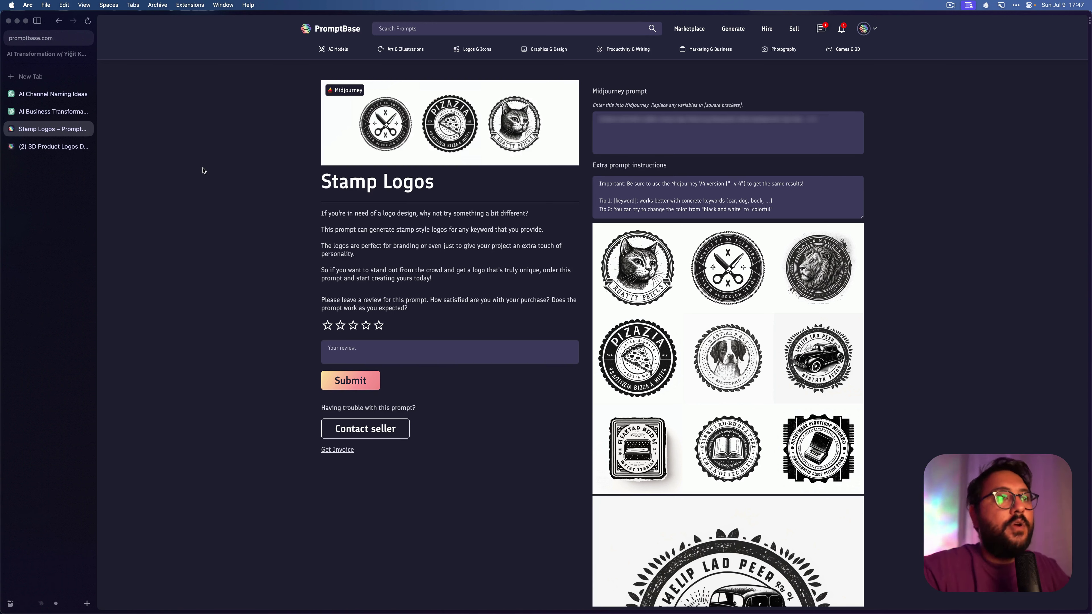
key(alt+space)
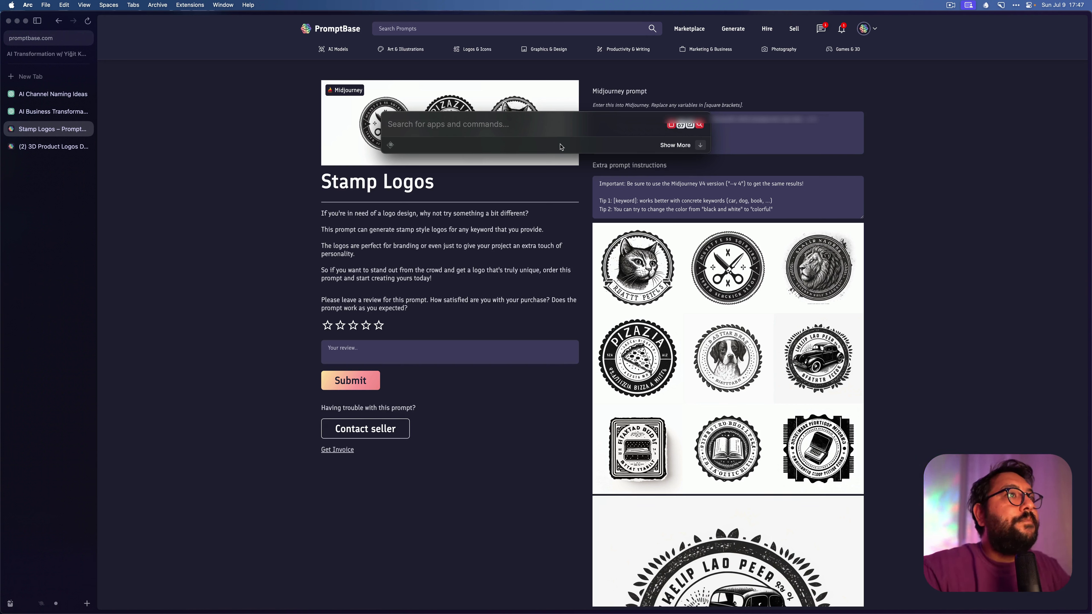
- Search Google for 'midjourney prompts' from Raycast, opening the results in Safari
key(Escape)
key(alt+space)
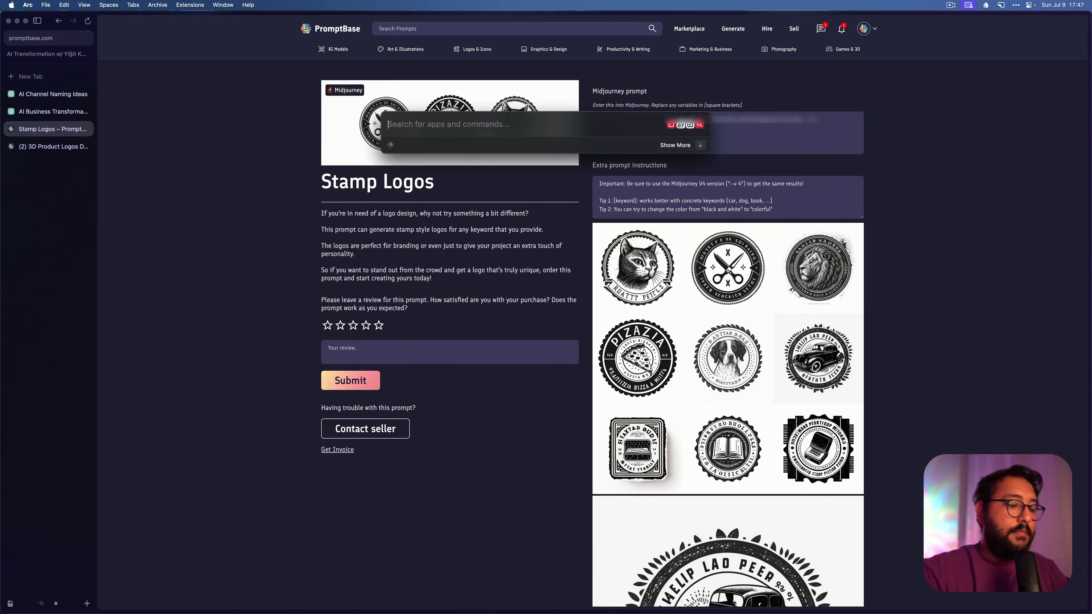
text(midjorun)
key(BackSpace)
key(BackSpace)
key(BackSpace)
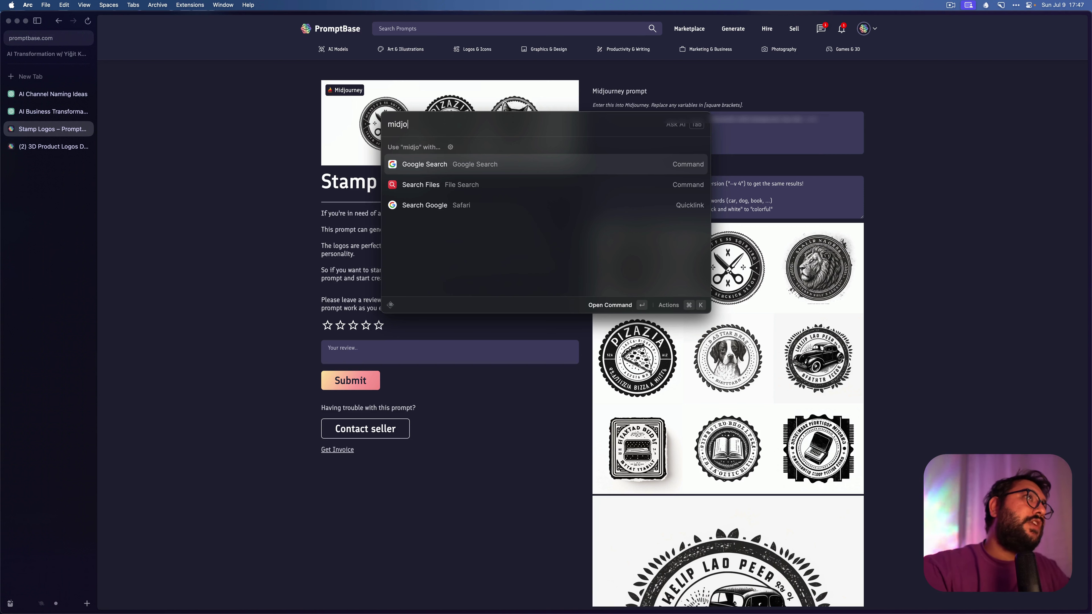
text(urney)
key(Return)
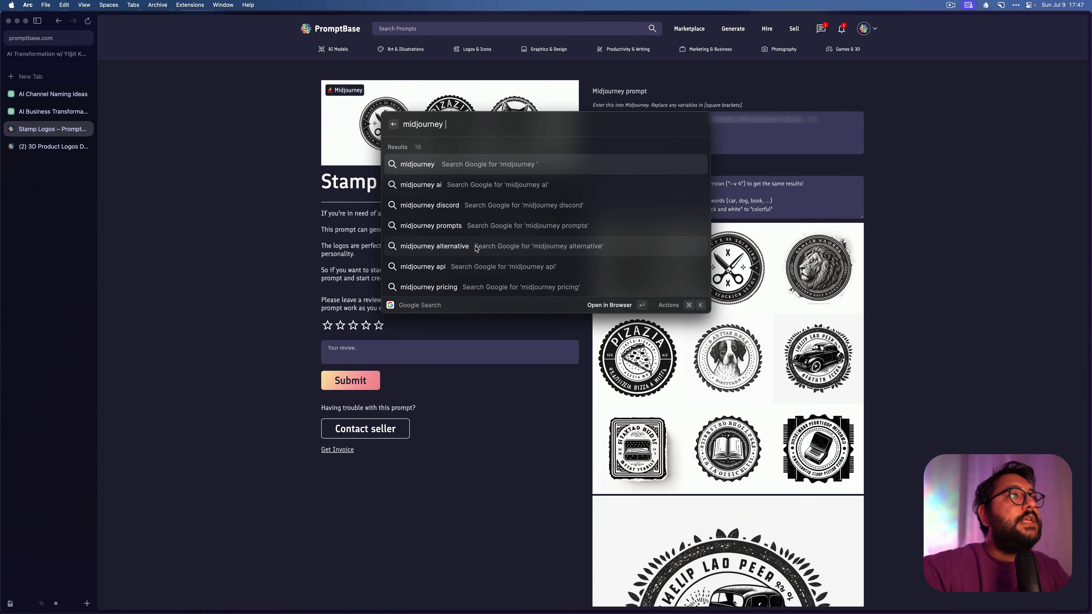
scroll(477, 228, down, 1)
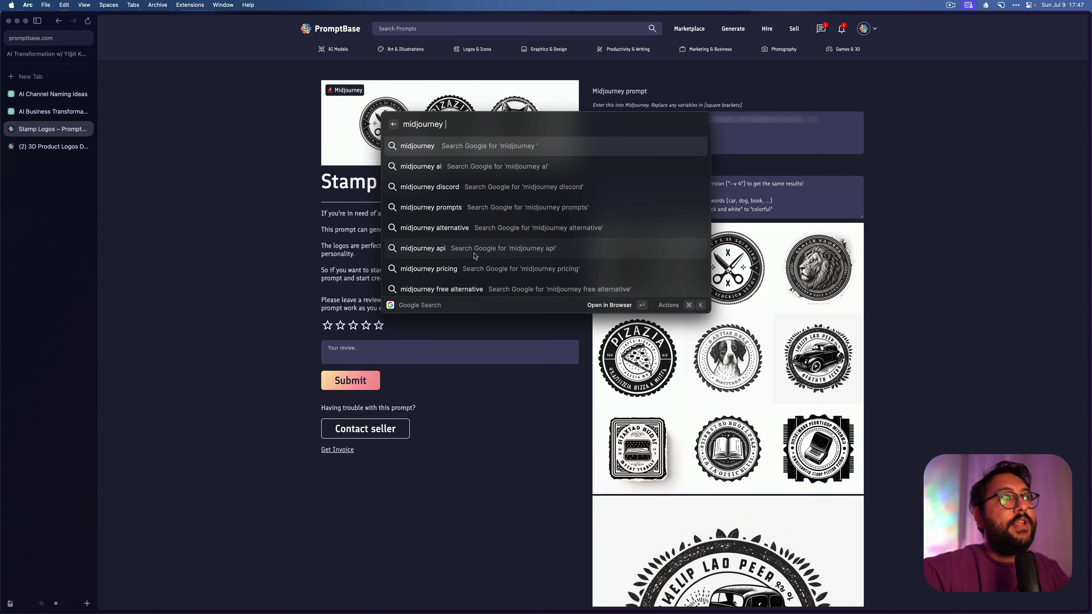
click(495, 205)
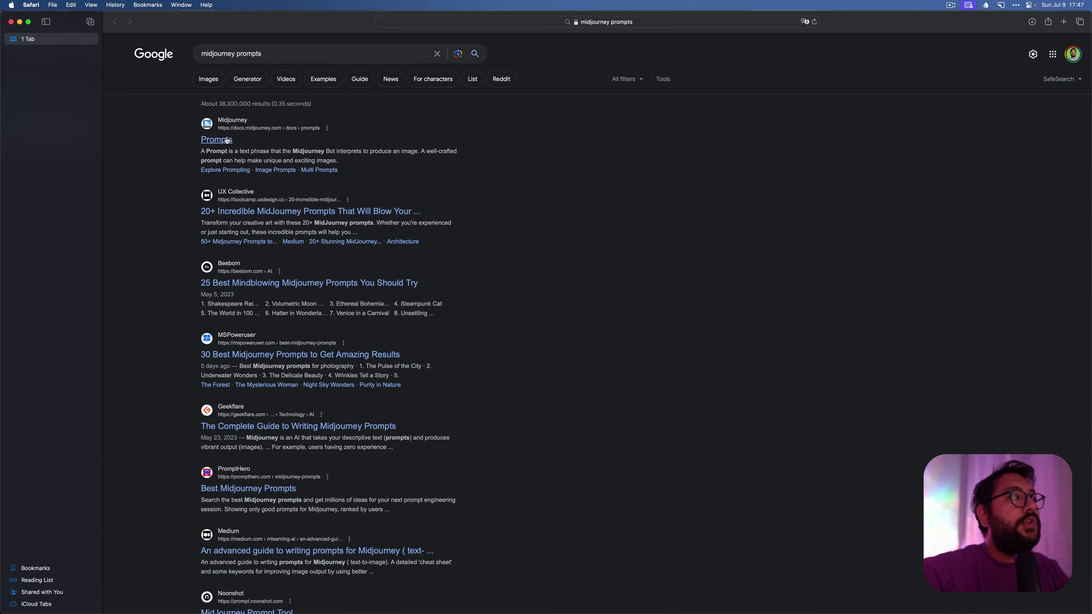
click(227, 140)
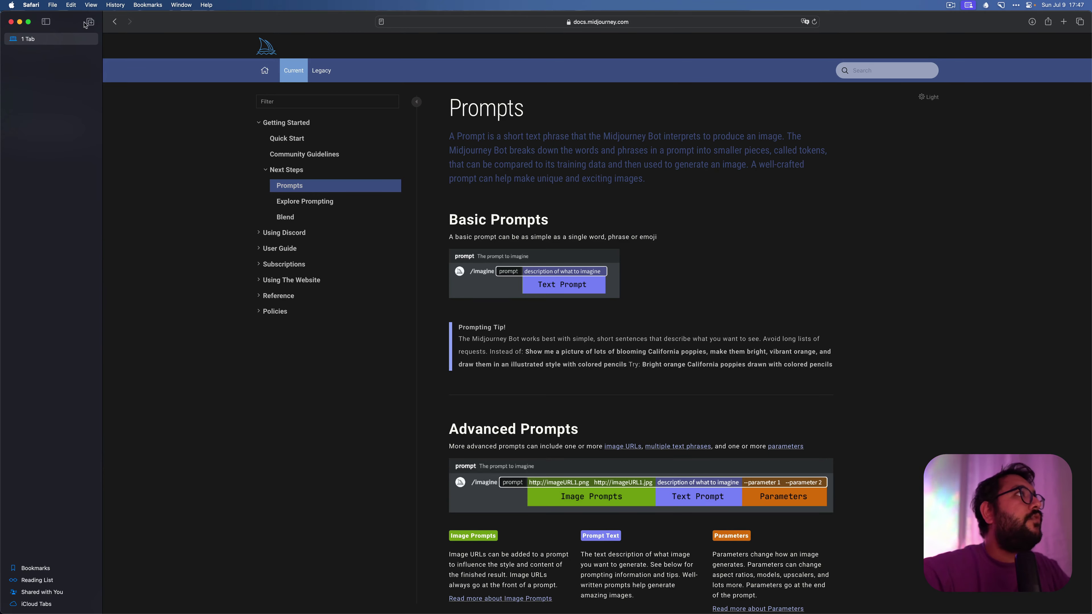
click(45, 21)
scroll(489, 361, down, 10)
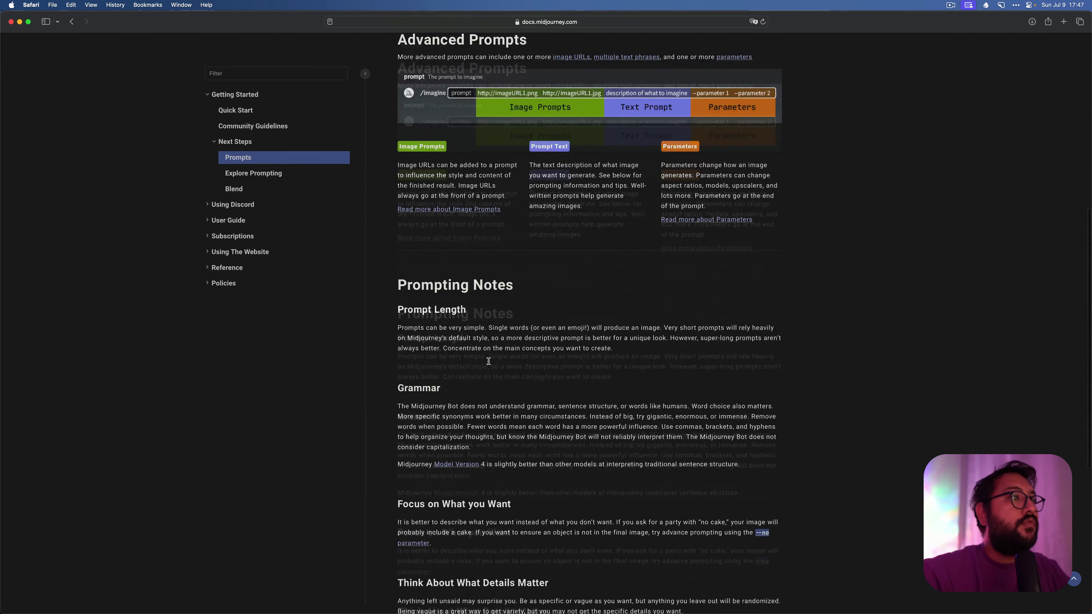
scroll(489, 362, down, 5)
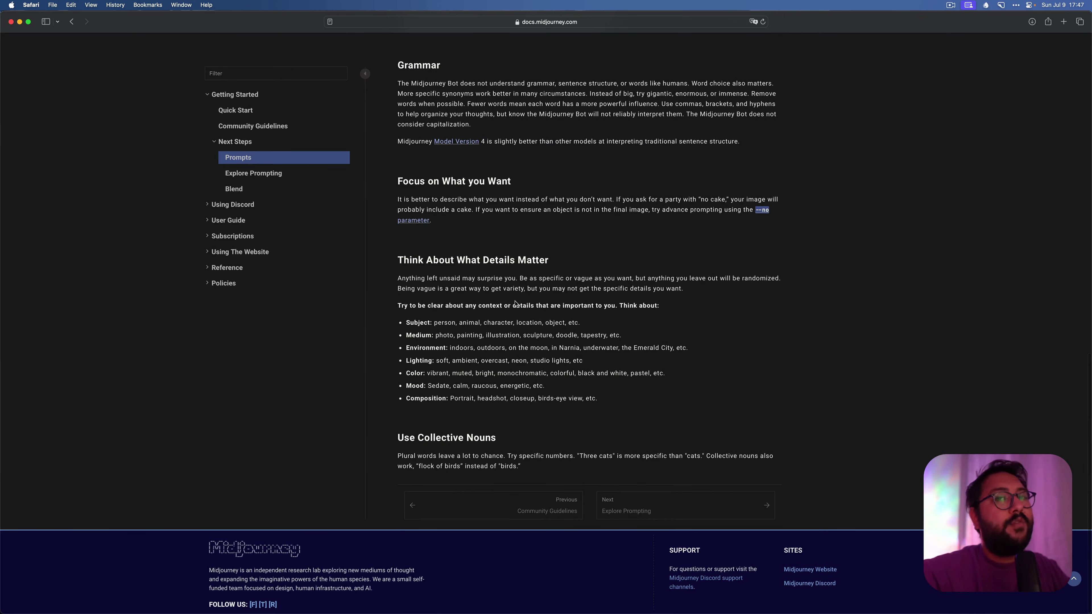
key(super+bracketleft)
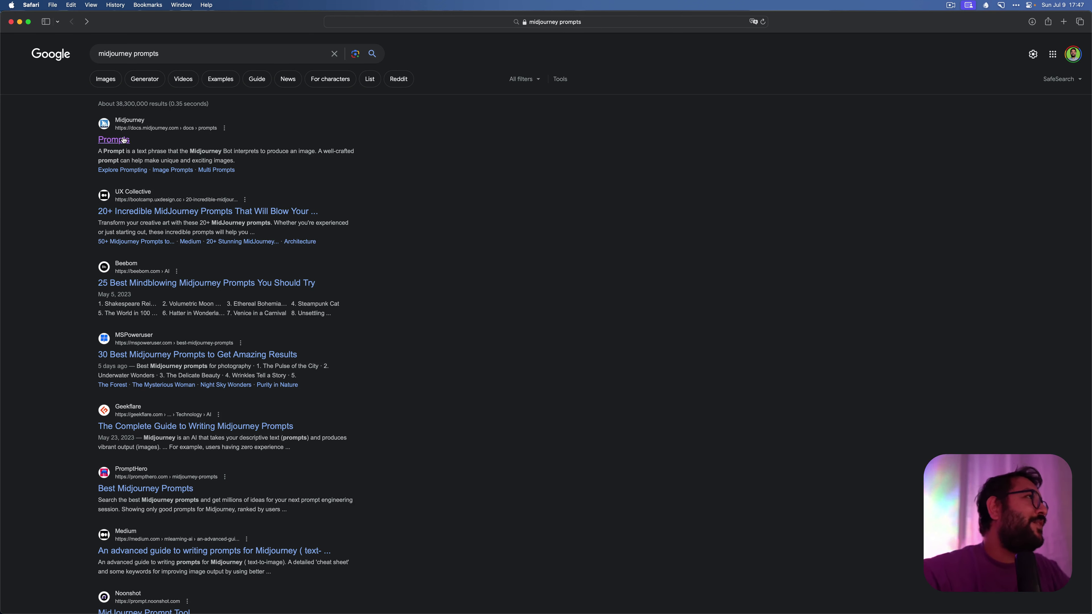
- Search 'midjourney github' and open the MidJourney-Styles-and-Keywords-Reference repository
click(161, 55)
key(alt+BackSpace)
text(github)
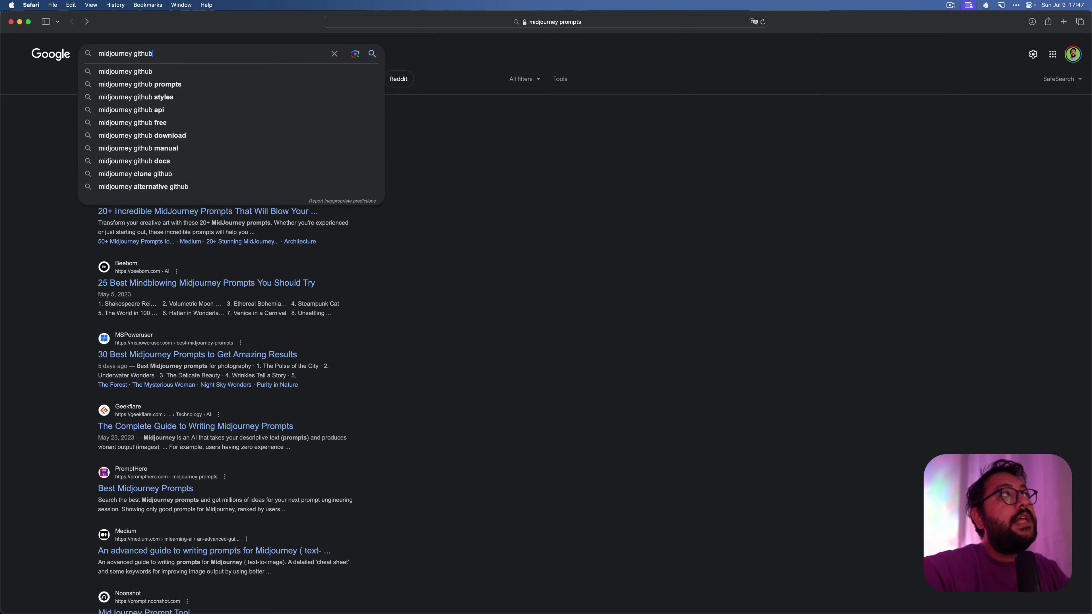
key(Return)
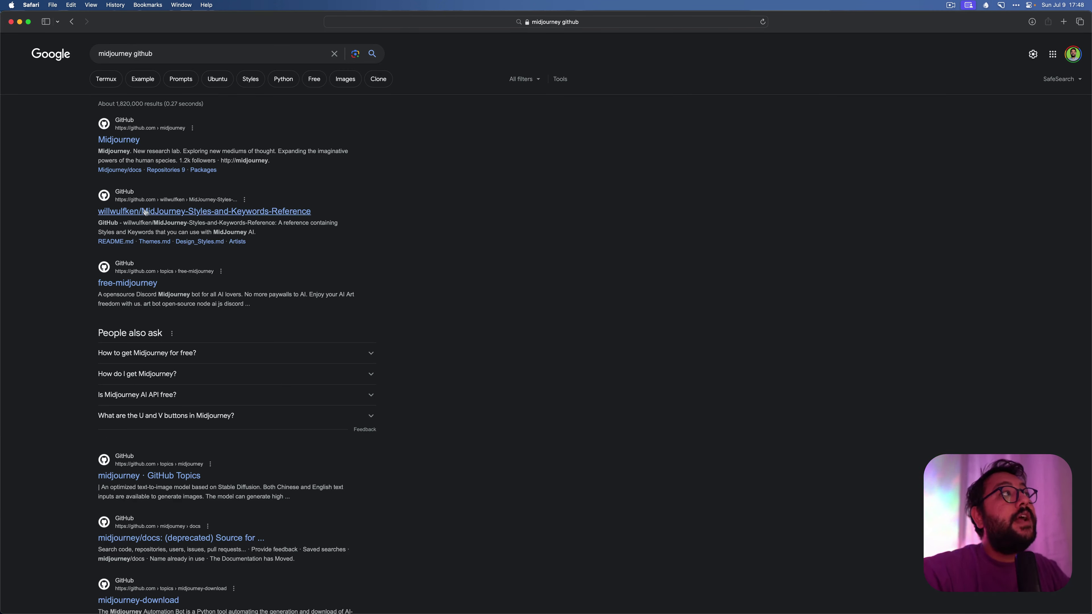
click(155, 215)
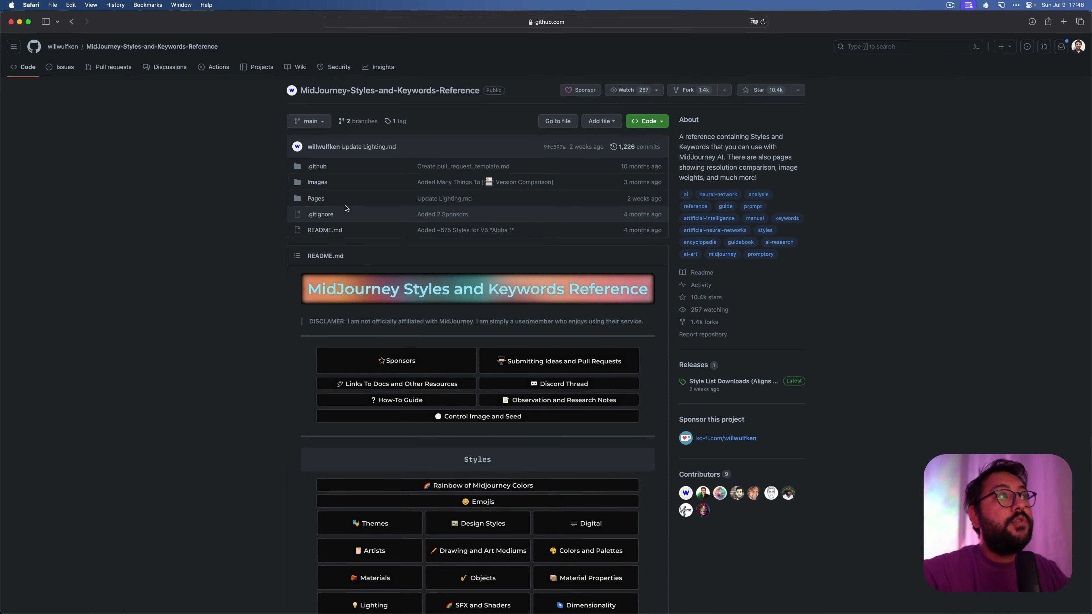
- Open Themes.md and expand the Retro/Modern and Realism/Abstraction example sections
scroll(487, 354, down, 5)
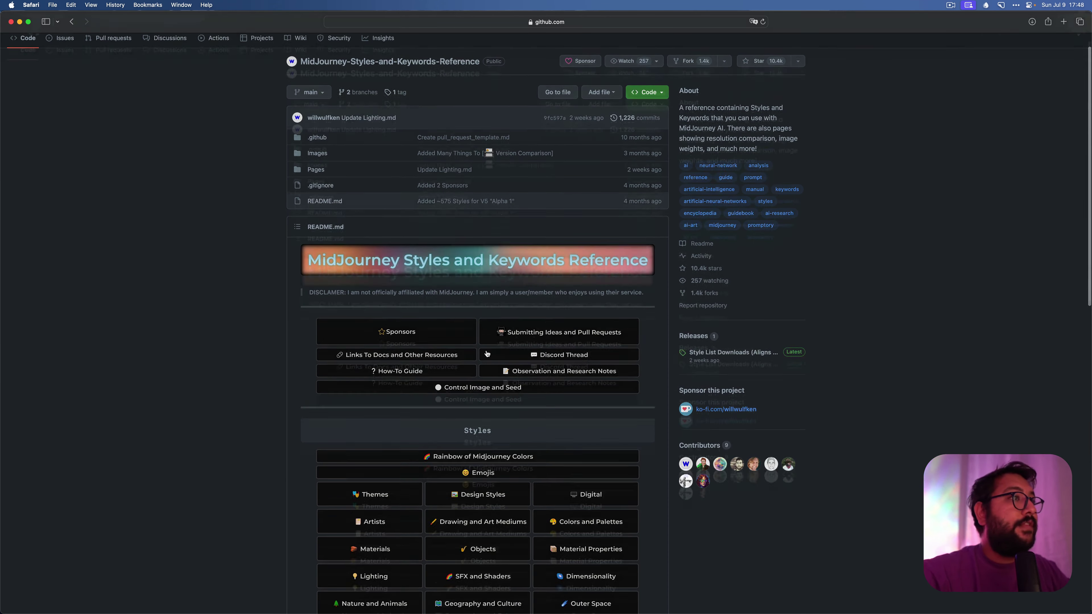
scroll(500, 204, down, 8)
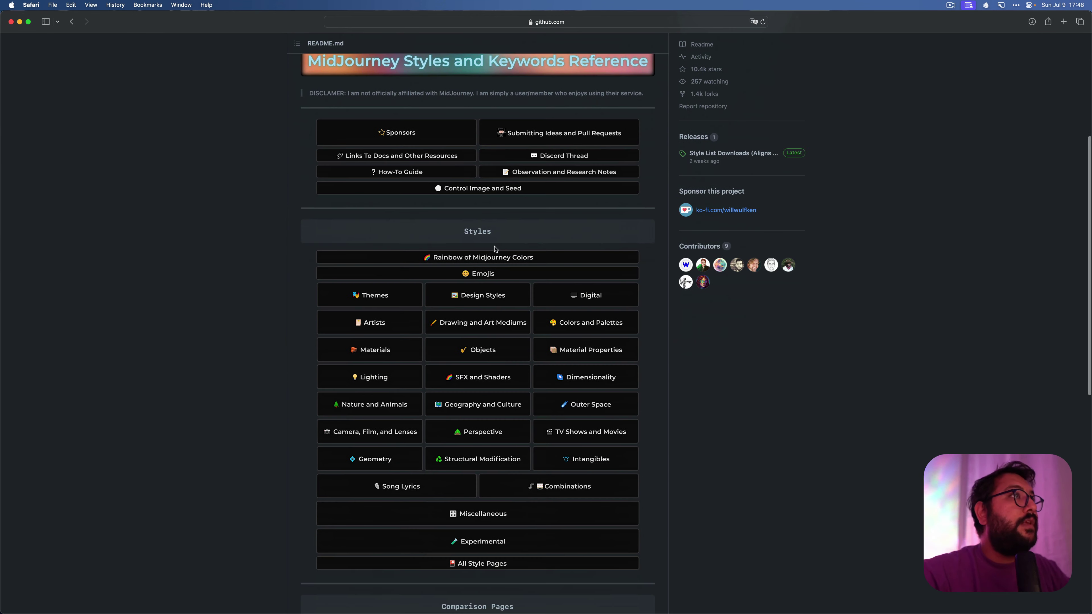
click(394, 299)
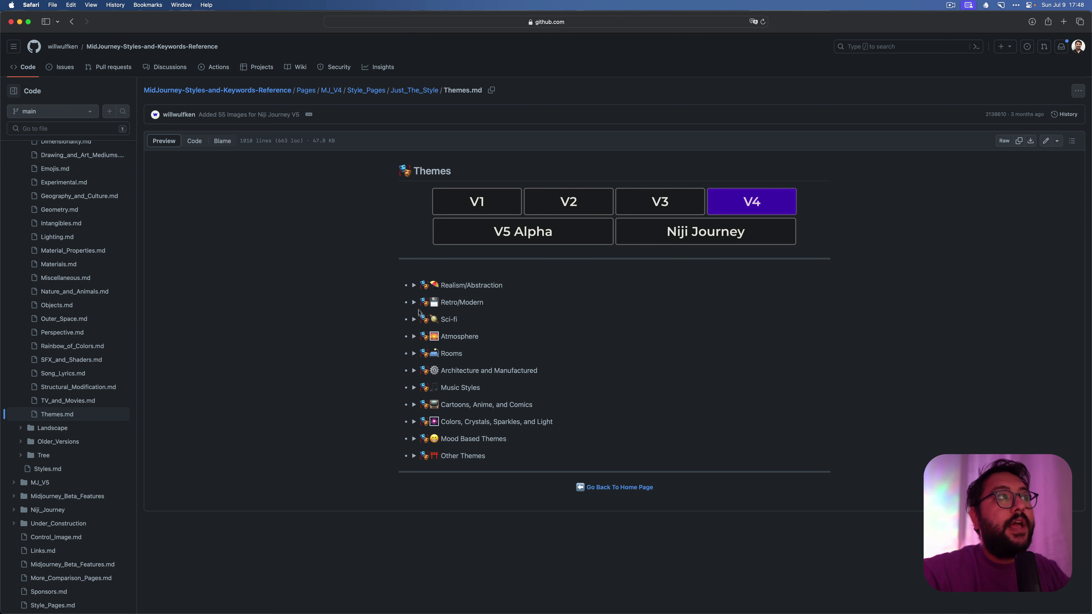
click(413, 303)
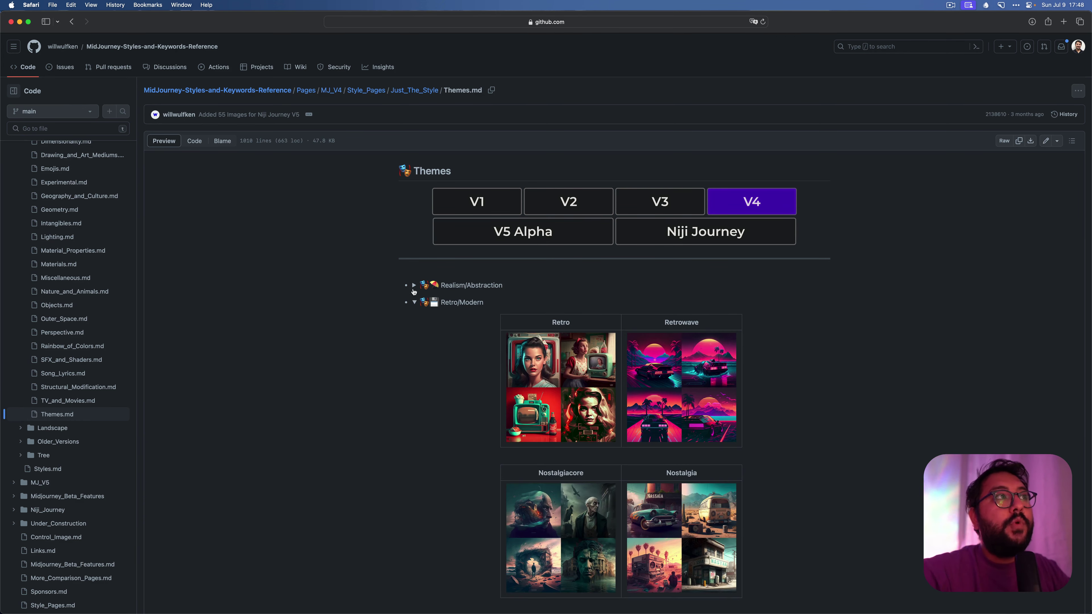
click(413, 285)
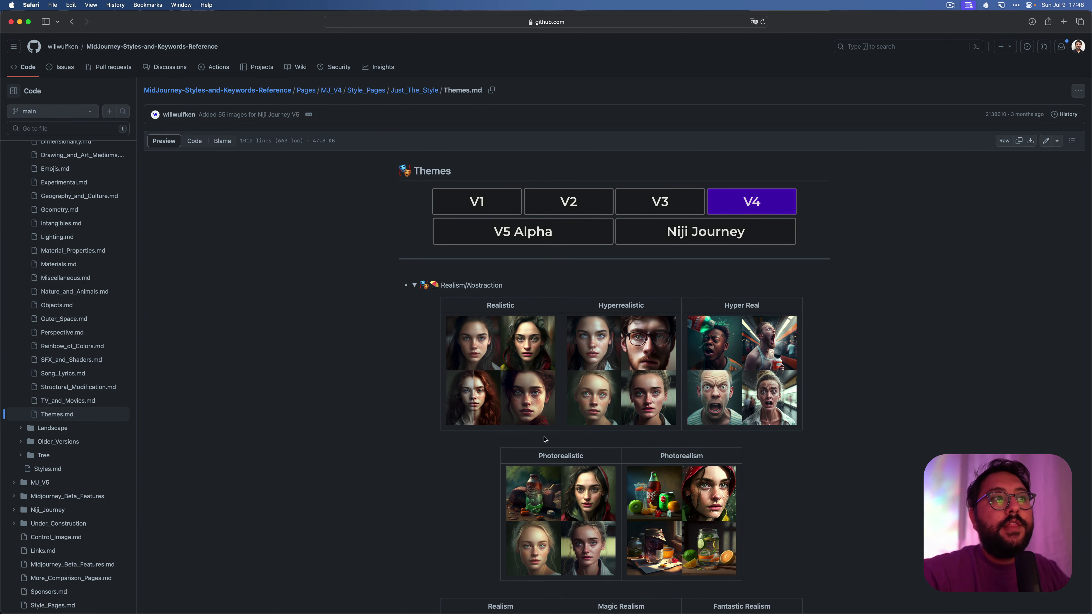
- Browse the theme example images, then return to the Stamp Logos prompt page
scroll(545, 439, down, 8)
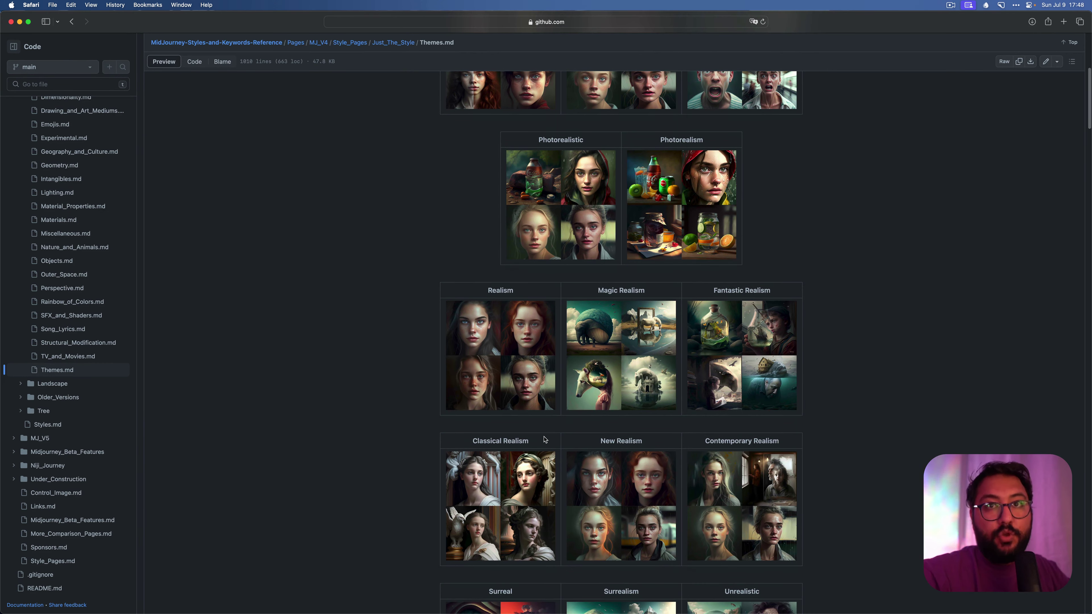
scroll(544, 440, down, 3)
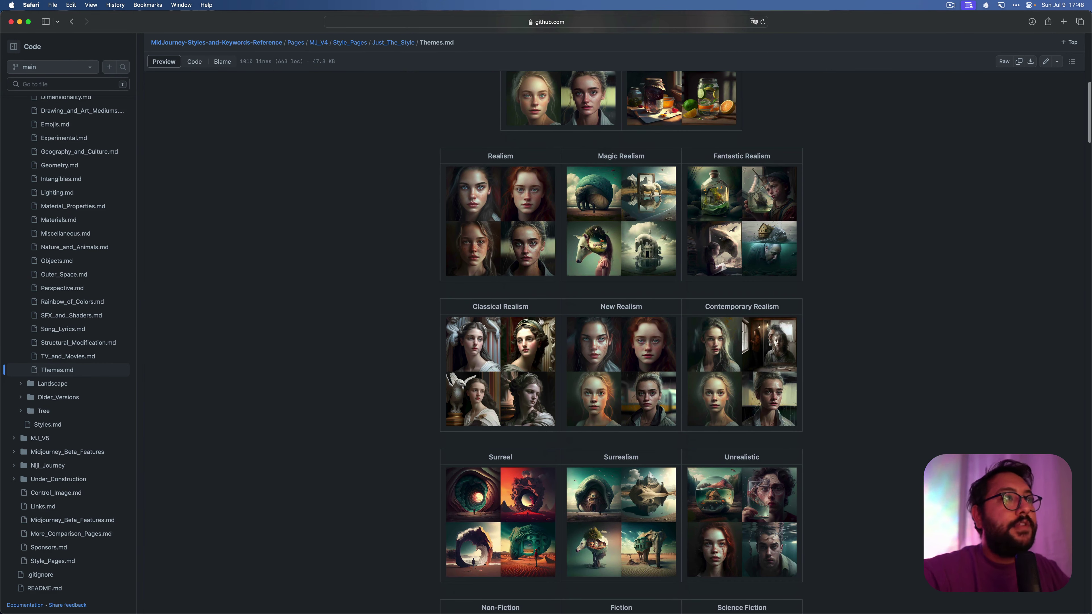
scroll(519, 308, up, 5)
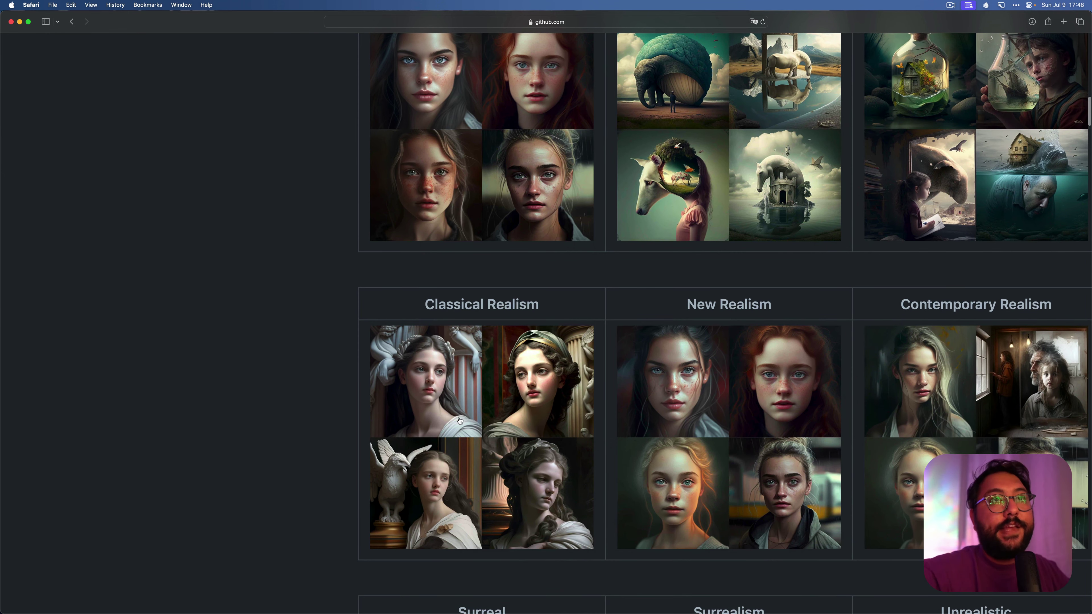
scroll(460, 420, down, 5)
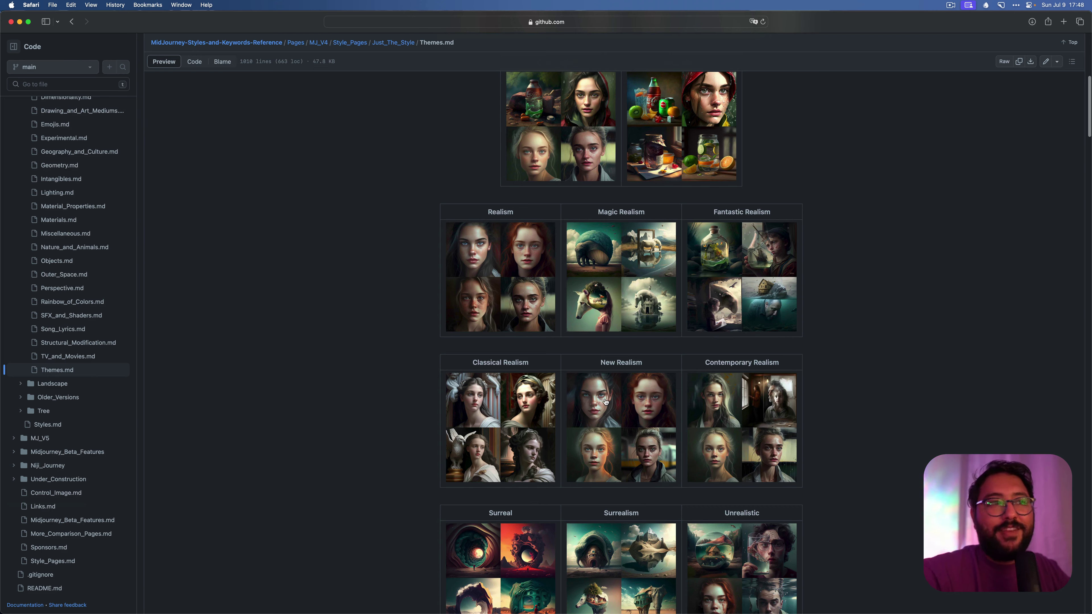
scroll(606, 403, down, 6)
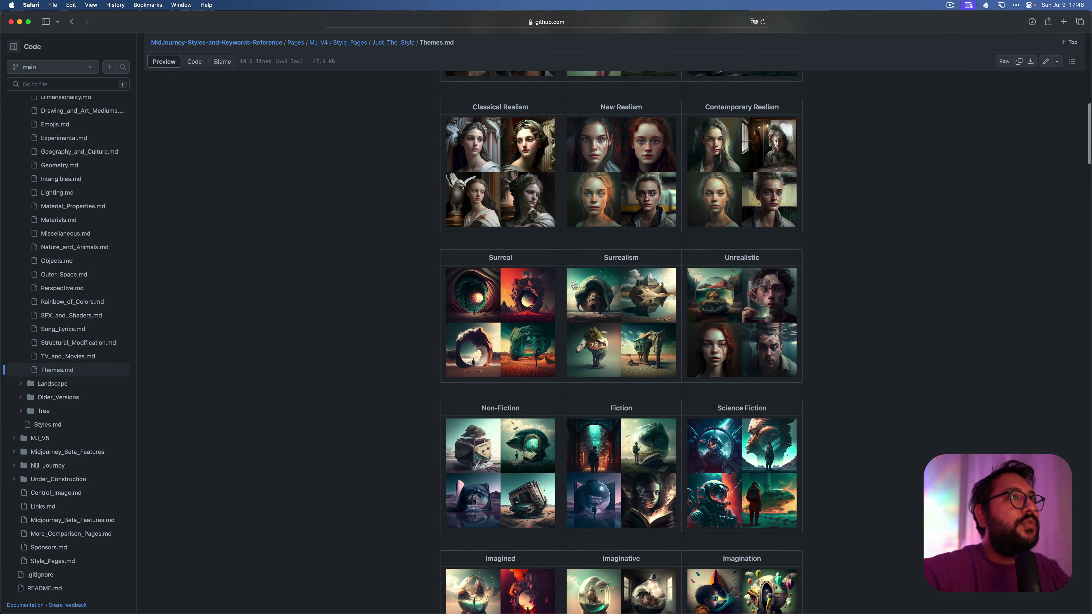
scroll(579, 388, down, 10)
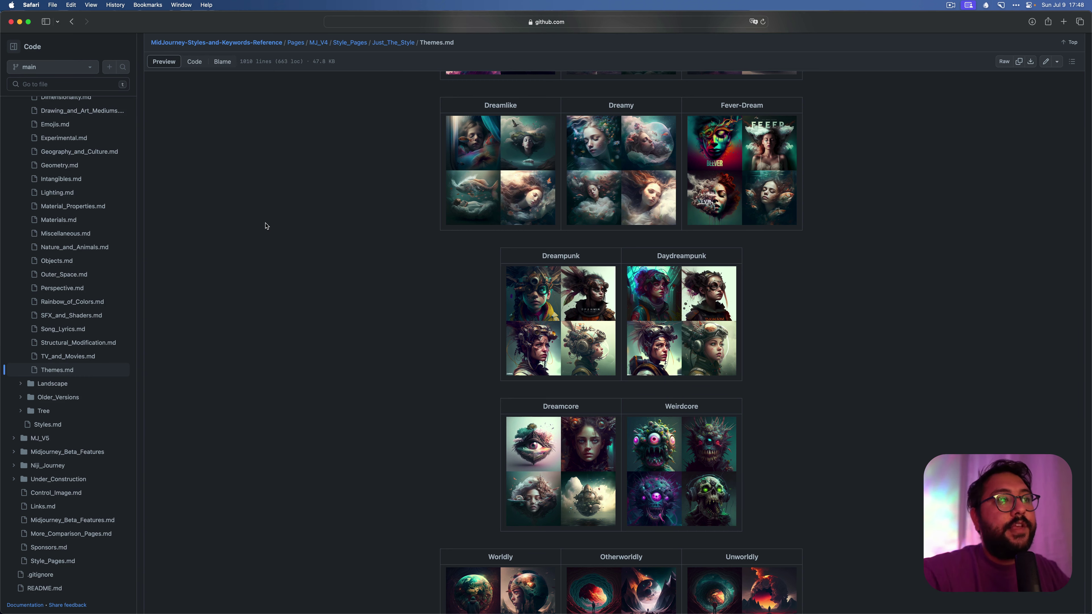
key(super+Tab)
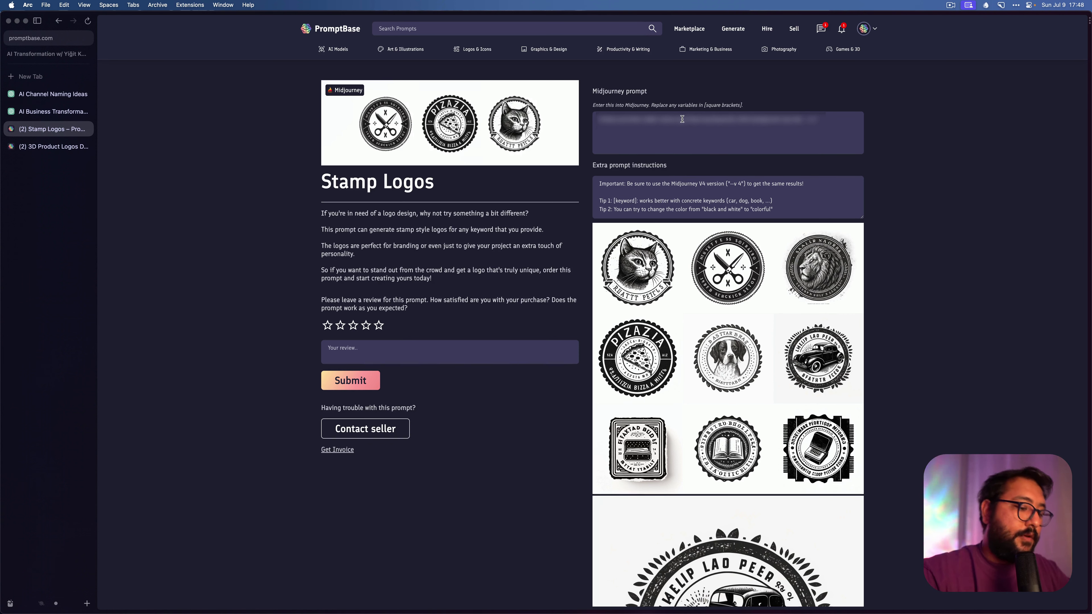
- Reselect the full Stamp Logos Midjourney prompt text on the page
key(alt+space)
text(midjour)
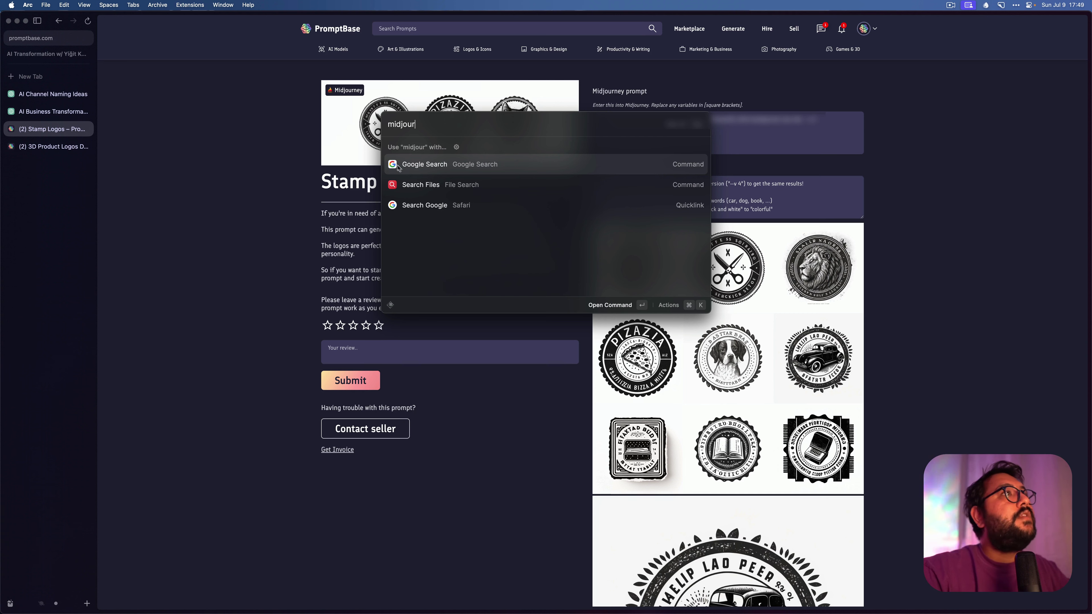
key(Escape)
key(Escape)
triple_click(738, 120)
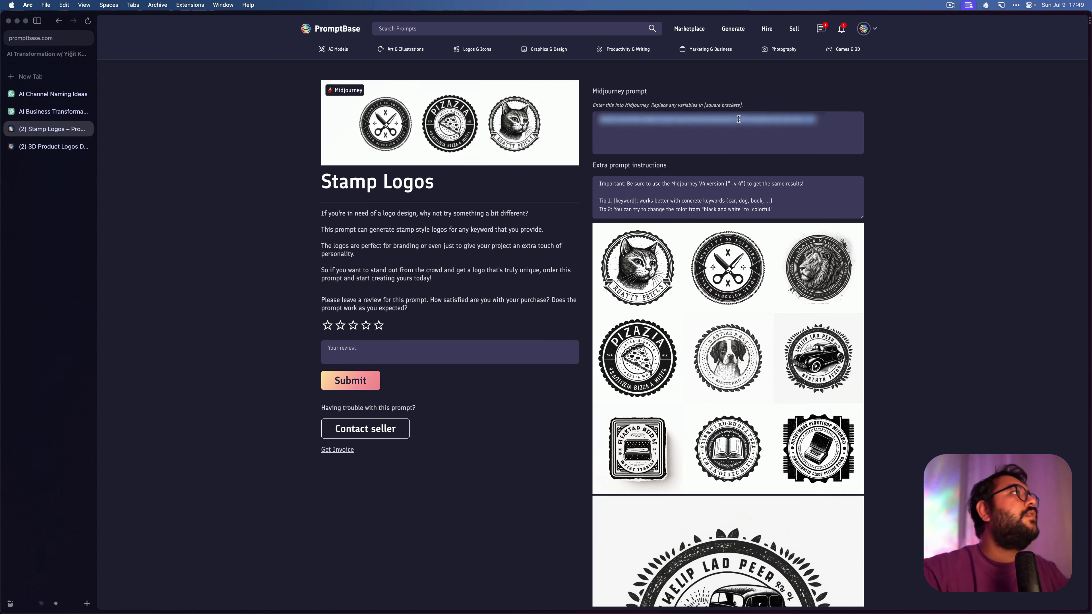
- Run a Google search for 'midjourney api' from Raycast
key(alt+space)
text(midjour)
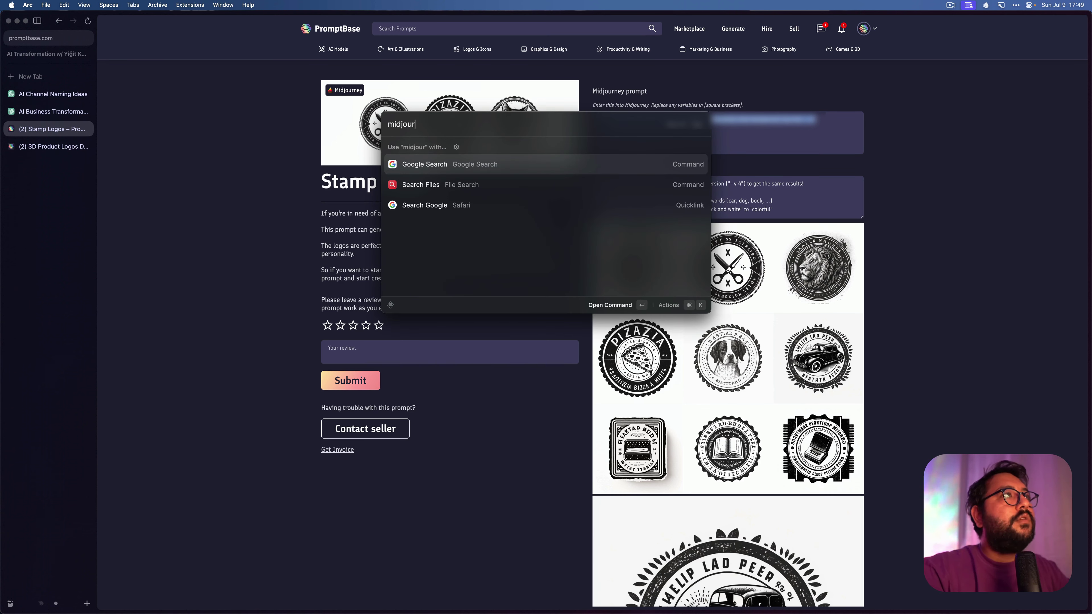
text(ney api)
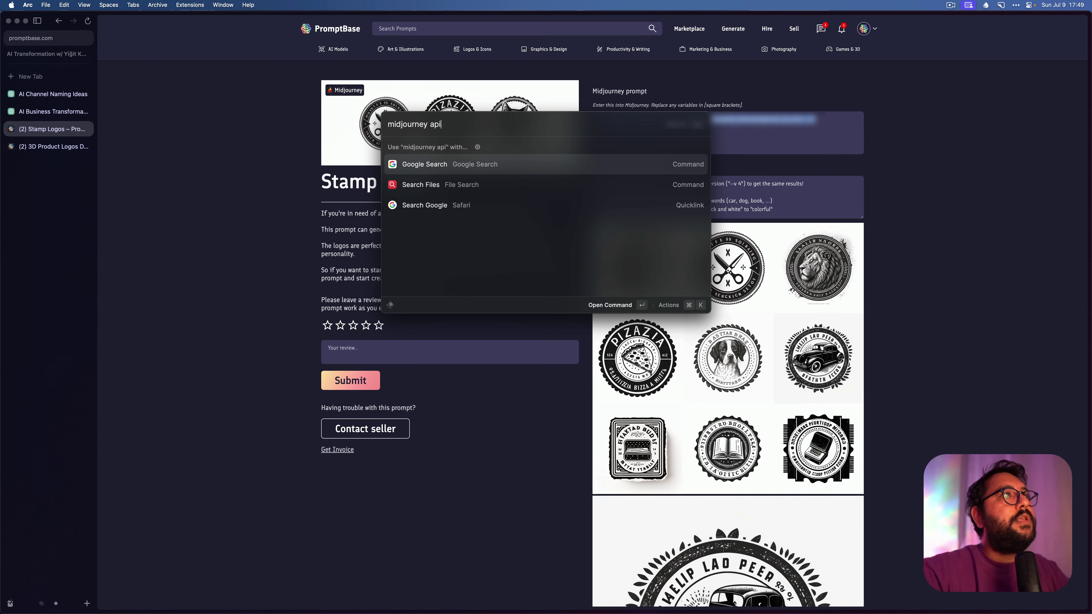
key(Return)
key(Return)
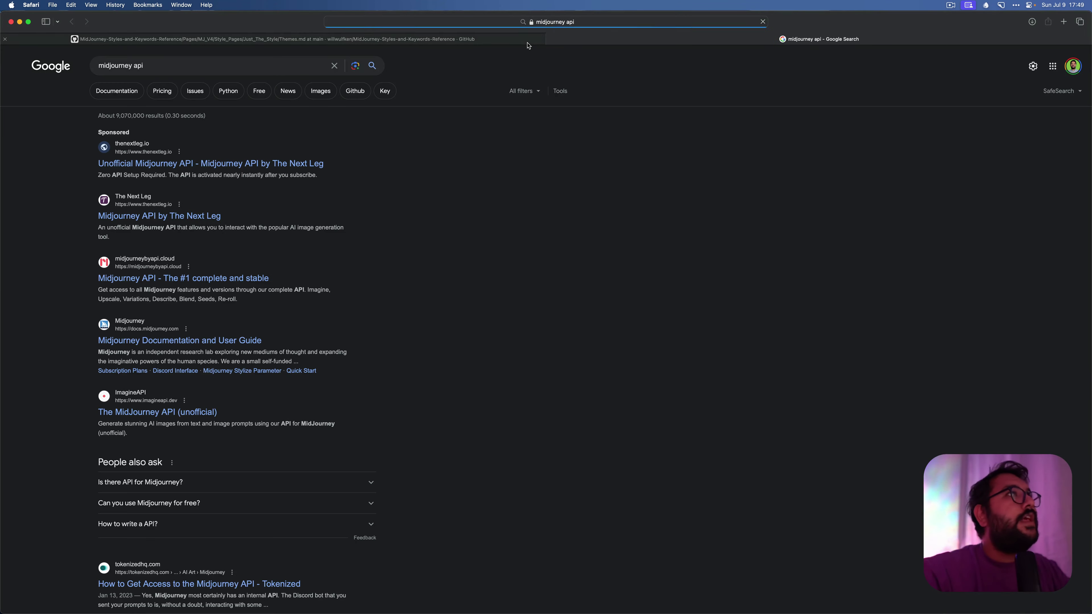
- Open the sponsored Unofficial Midjourney API result, The Next Leg, in a new tab
scroll(178, 215, down, 1)
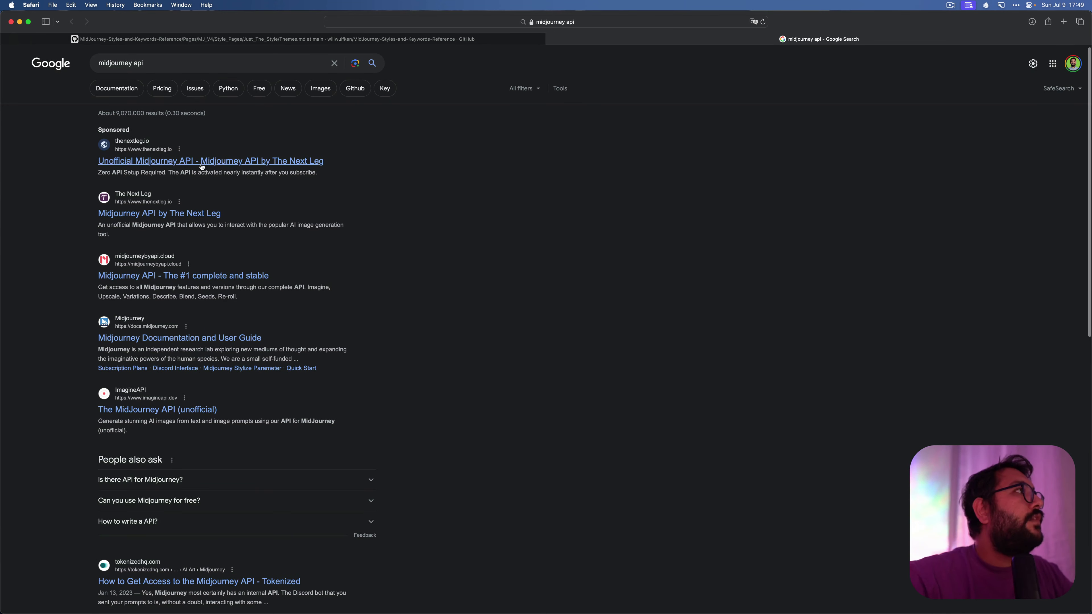
super+click(201, 162)
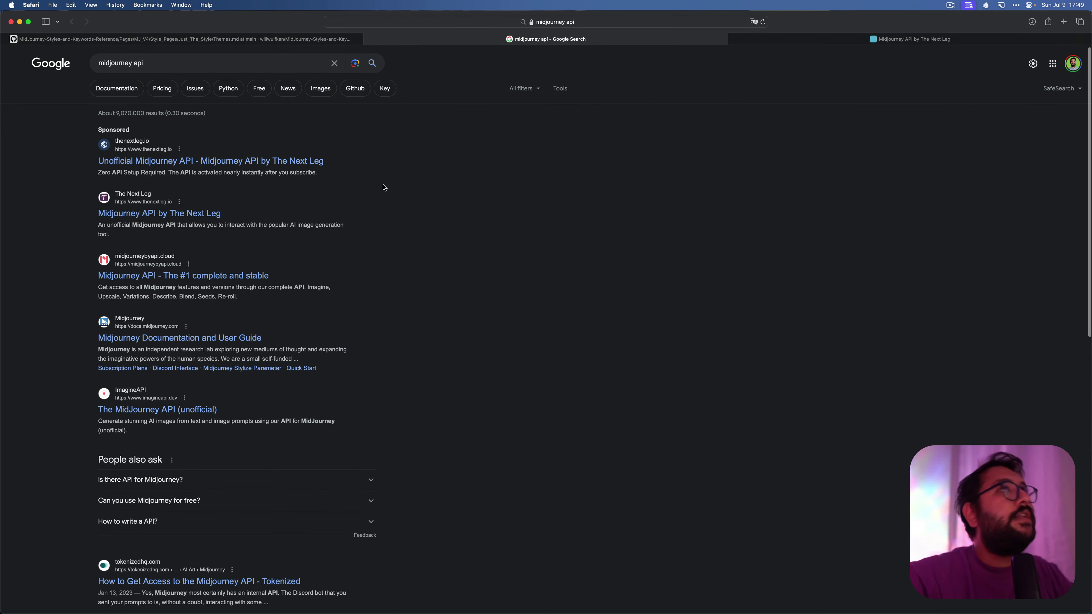
drag(214, 169, 211, 147)
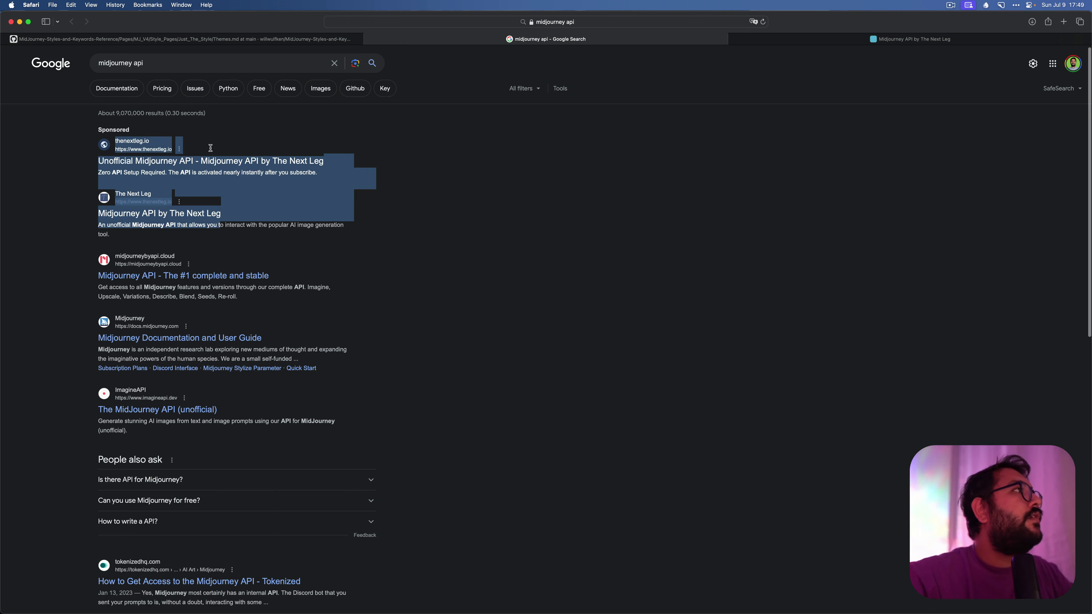
click(455, 184)
key(ctrl+Tab)
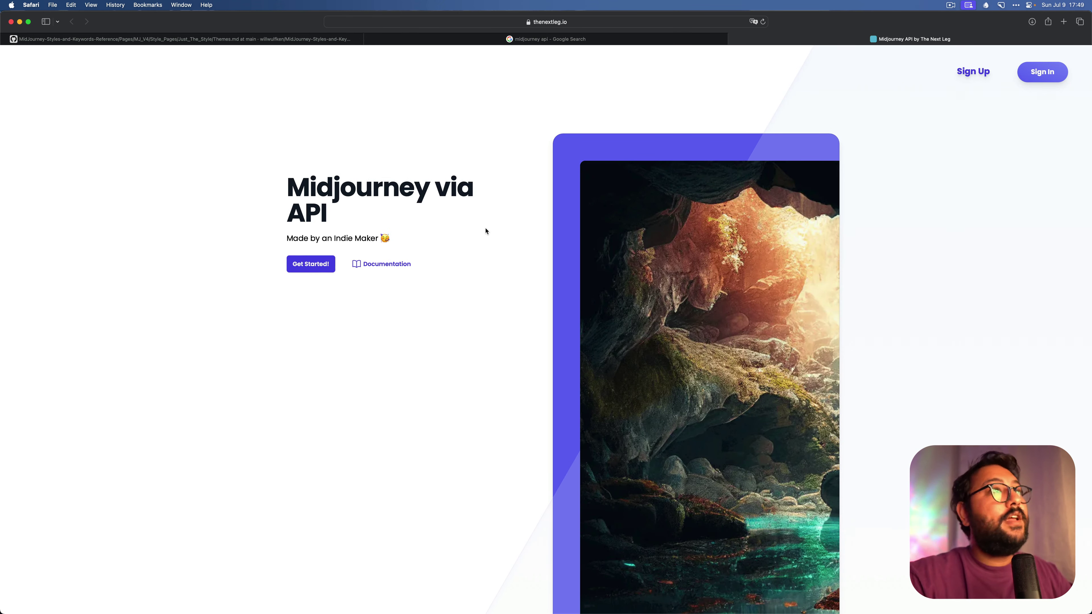
- Review the thenextleg.io features, $40/month pricing and FAQ, then return to the top
scroll(545, 239, down, 13)
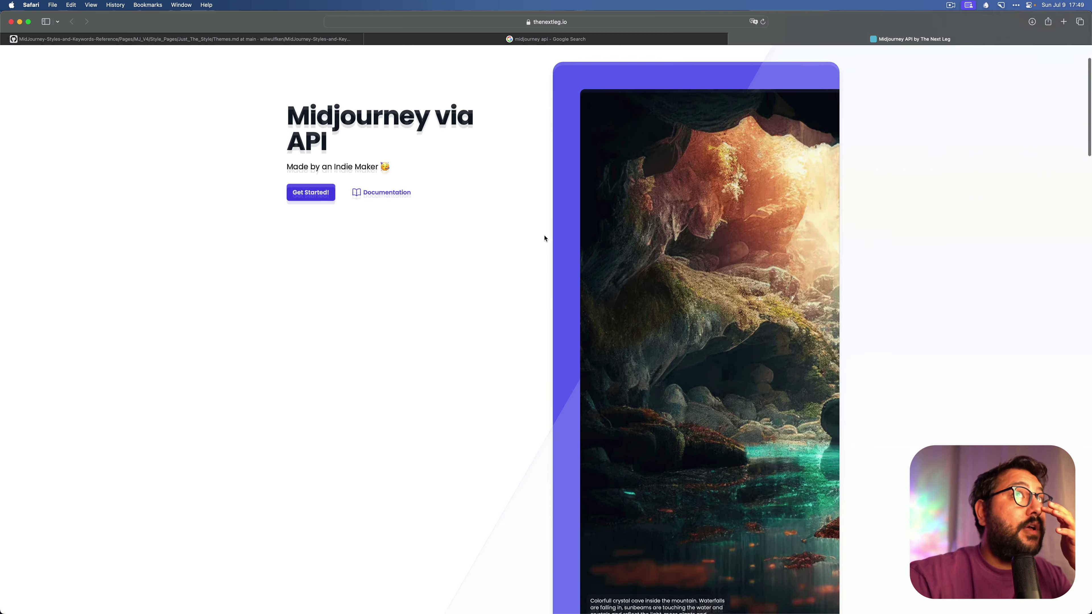
scroll(545, 238, down, 5)
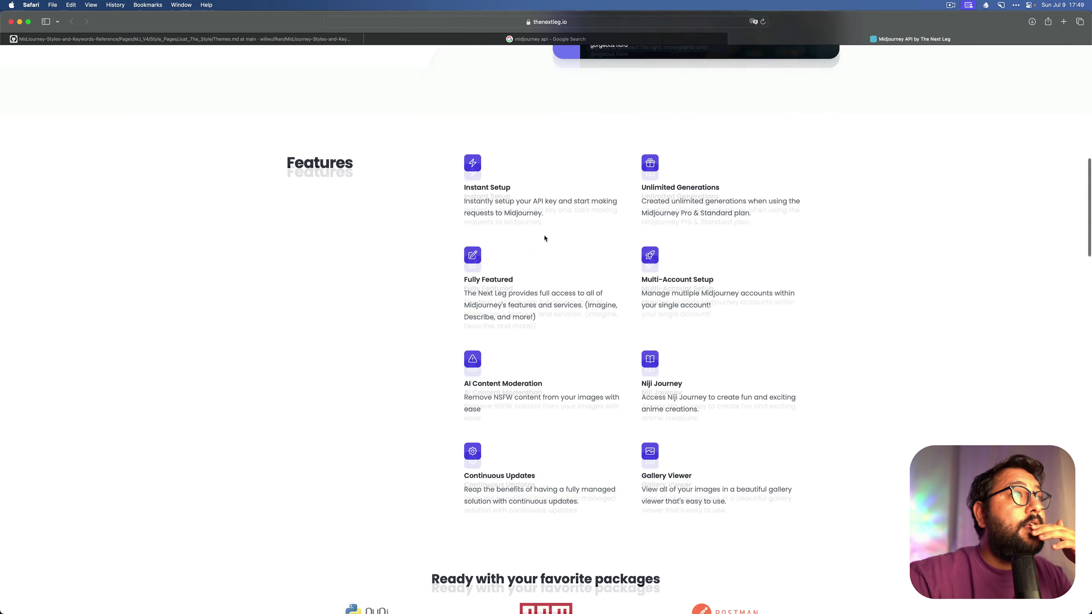
scroll(544, 239, up, 3)
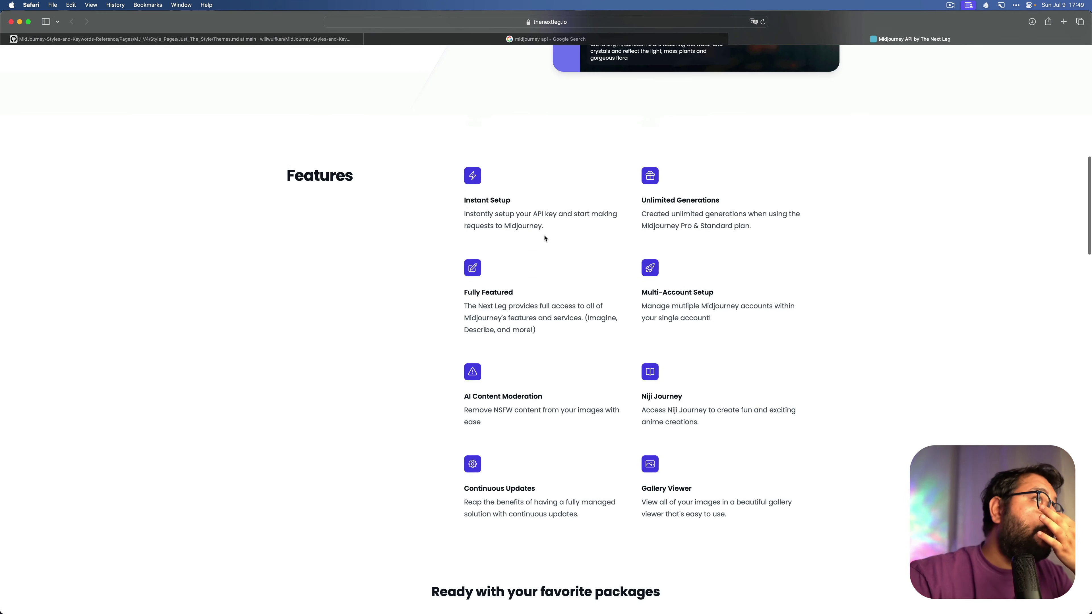
scroll(544, 238, down, 20)
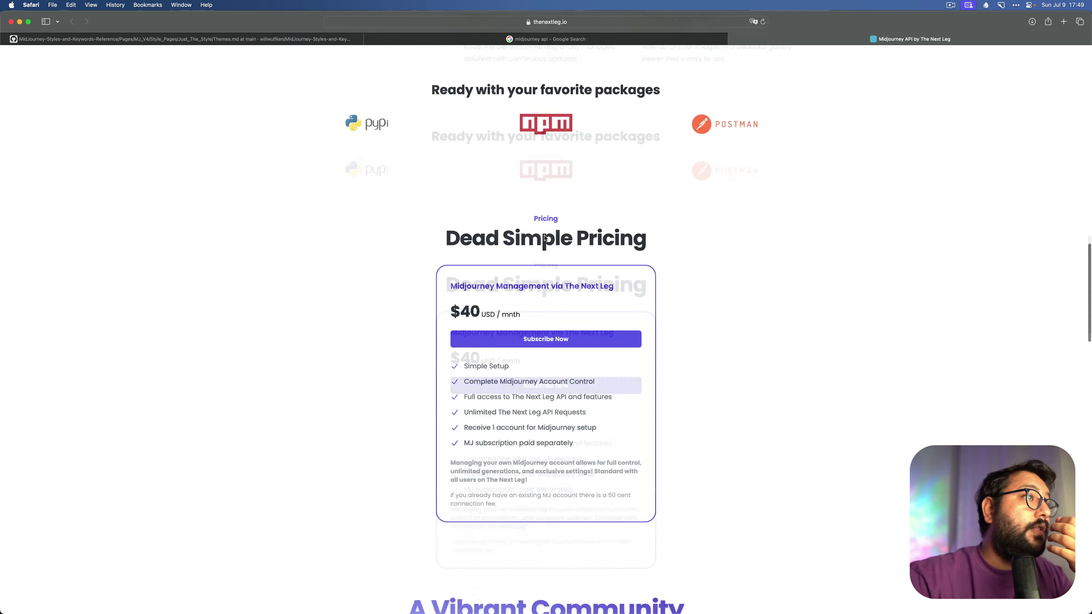
scroll(545, 238, down, 16)
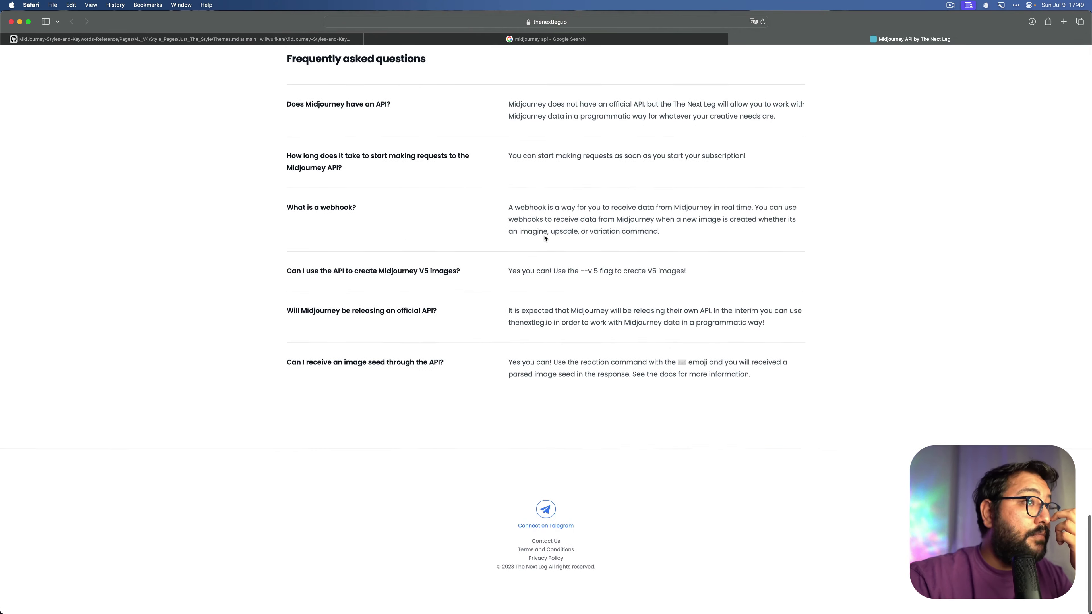
scroll(545, 235, up, 6)
scroll(544, 235, up, 15)
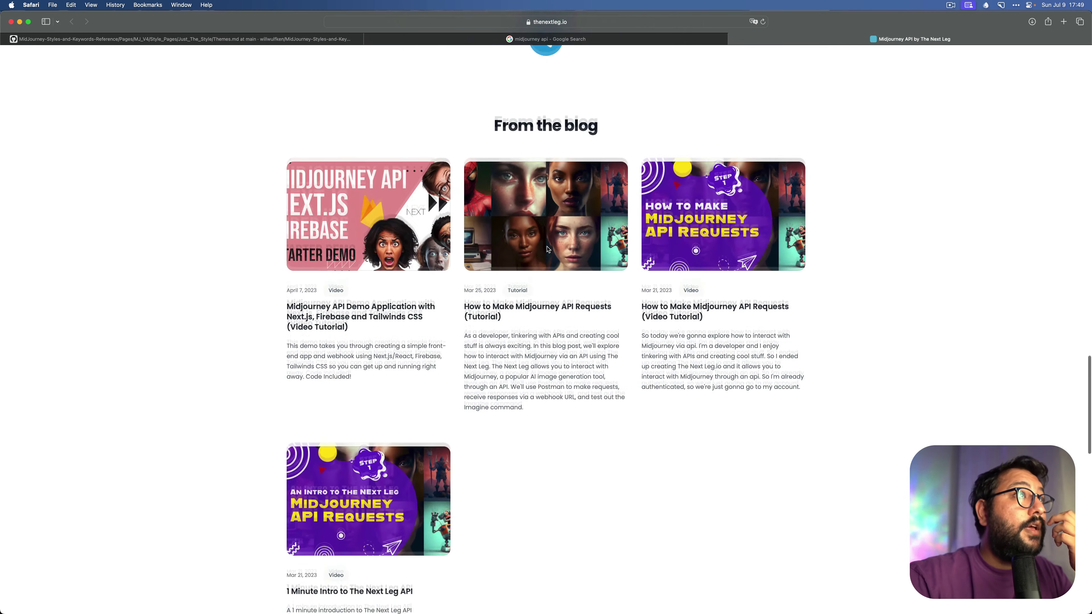
scroll(561, 425, up, 5)
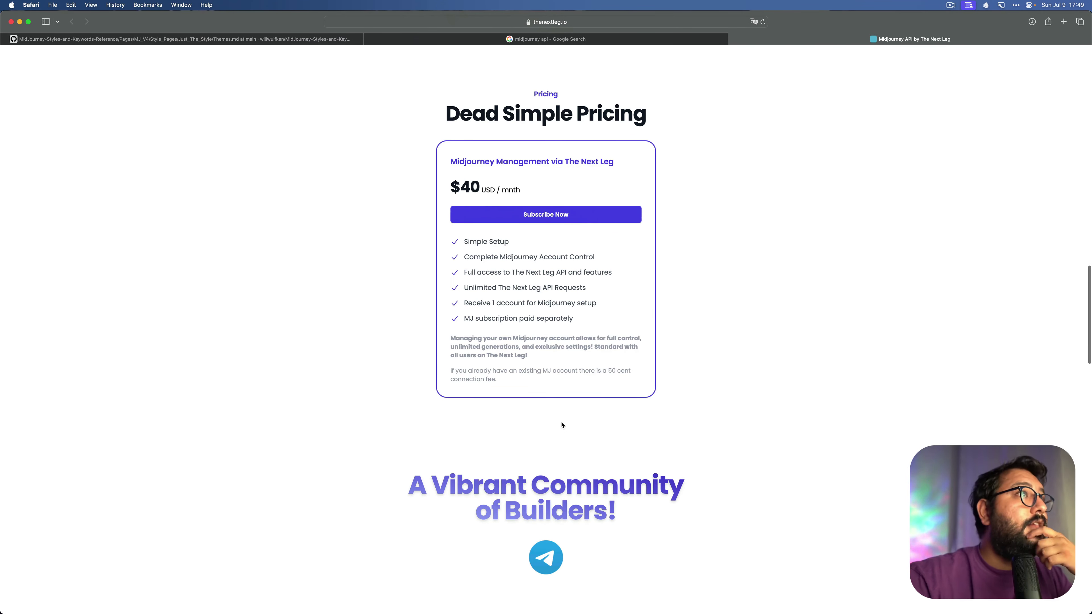
mouse_move(707, 3)
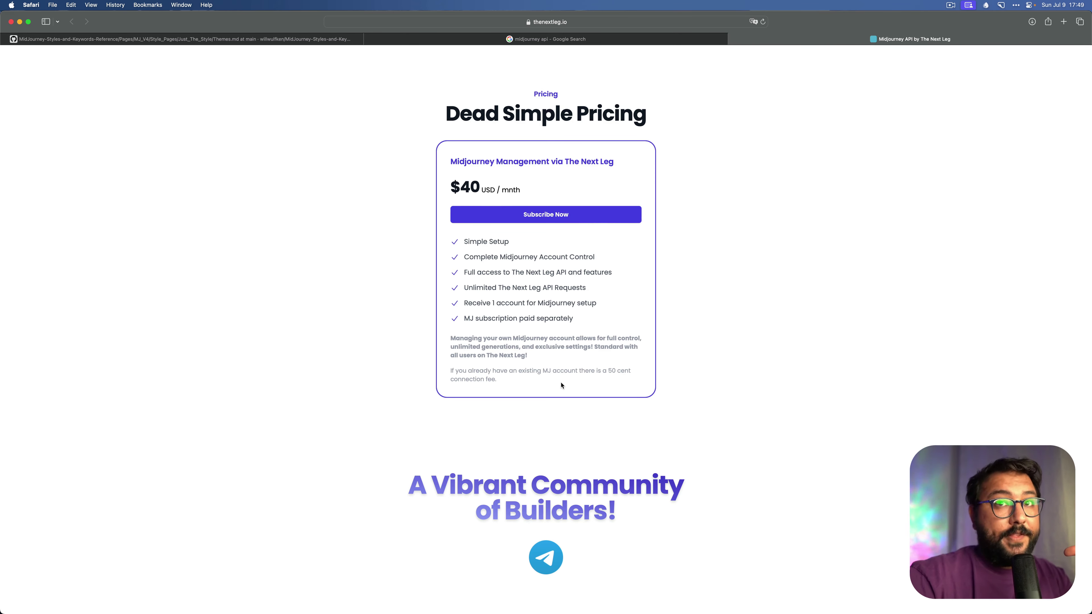
scroll(554, 368, up, 15)
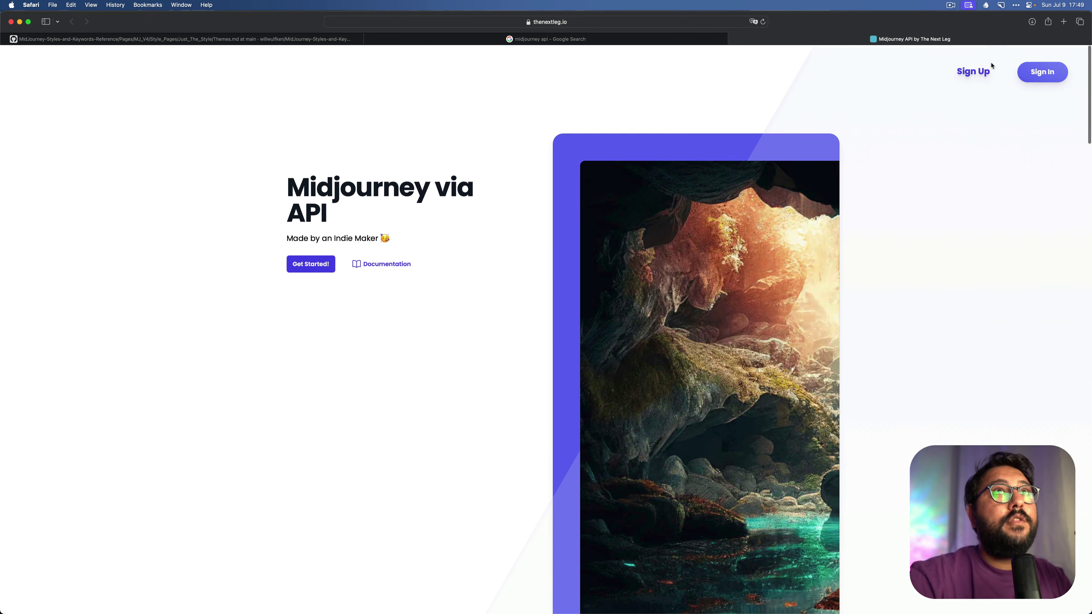
- Open The Next Leg's log-in form, glance at the Stamp Logos page, and return
click(1028, 75)
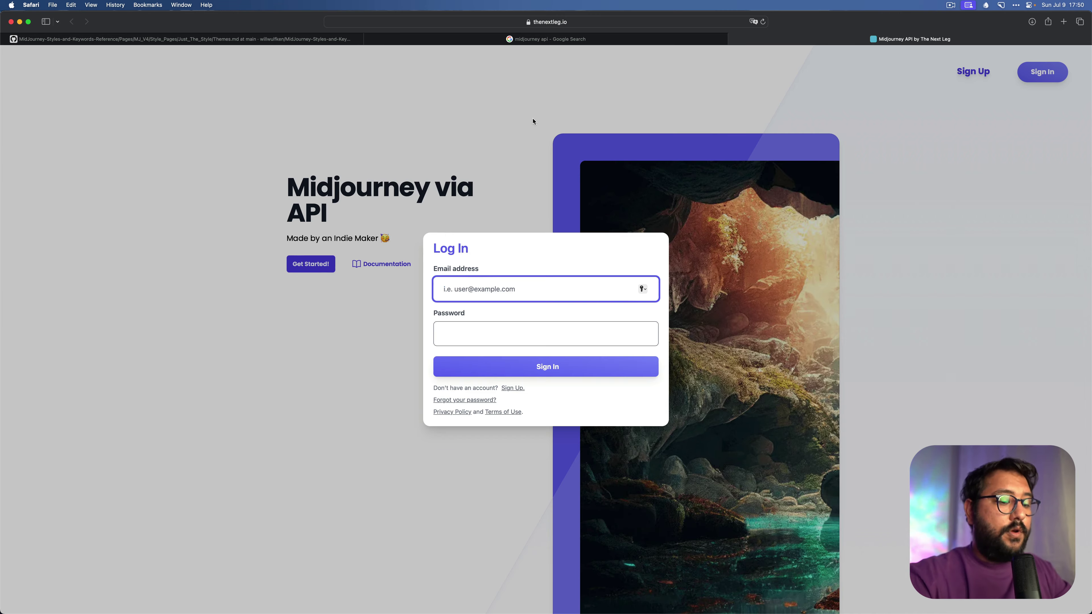
key(super+l)
key(alt+space)
key(super+Tab)
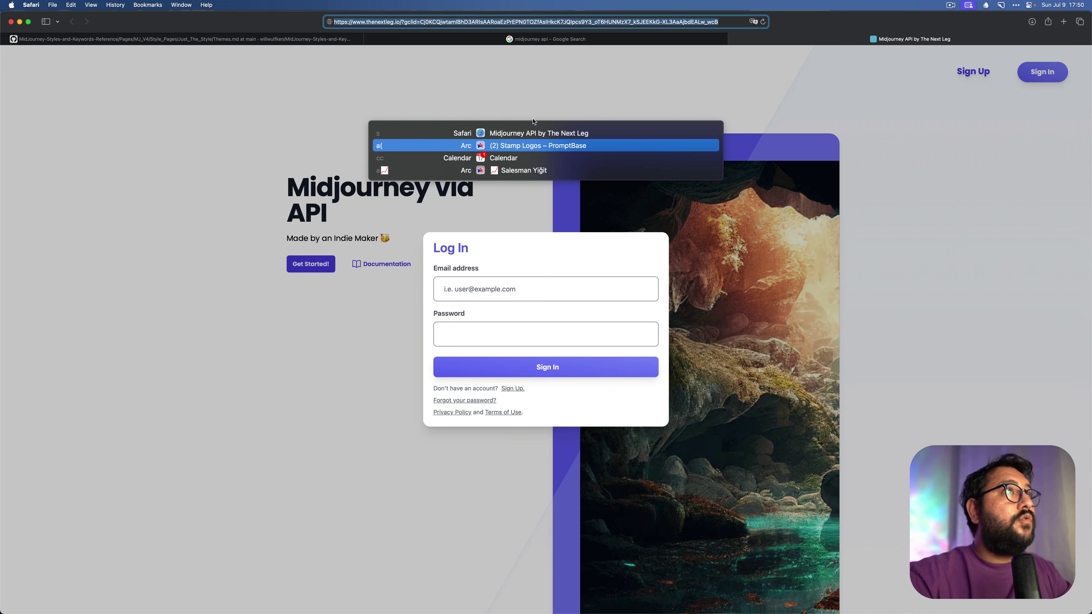
key(Return)
key(alt+space)
key(Escape)
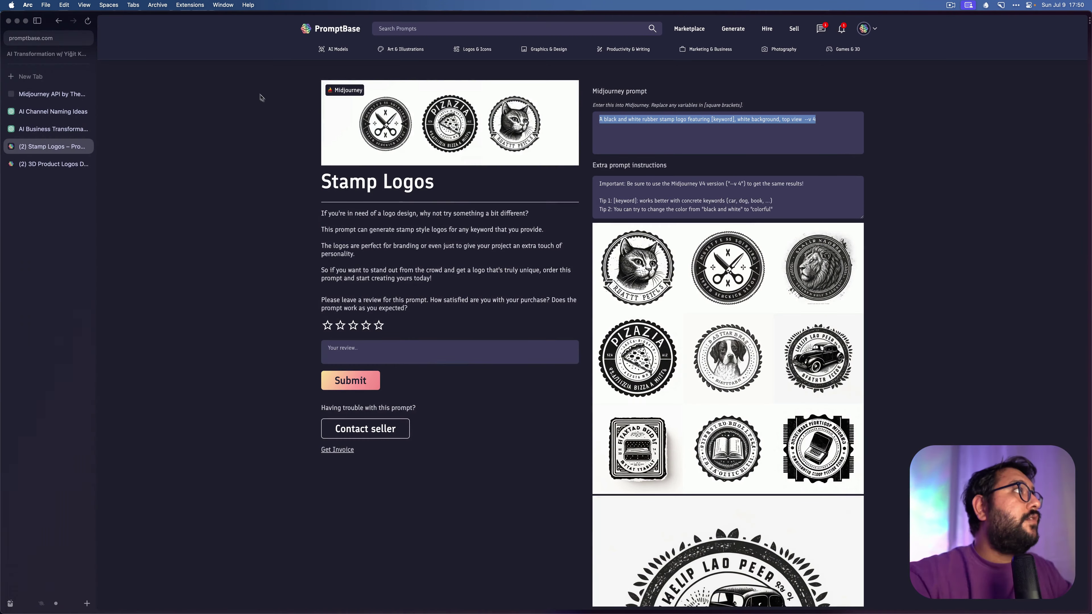
key(ctrl+Tab)
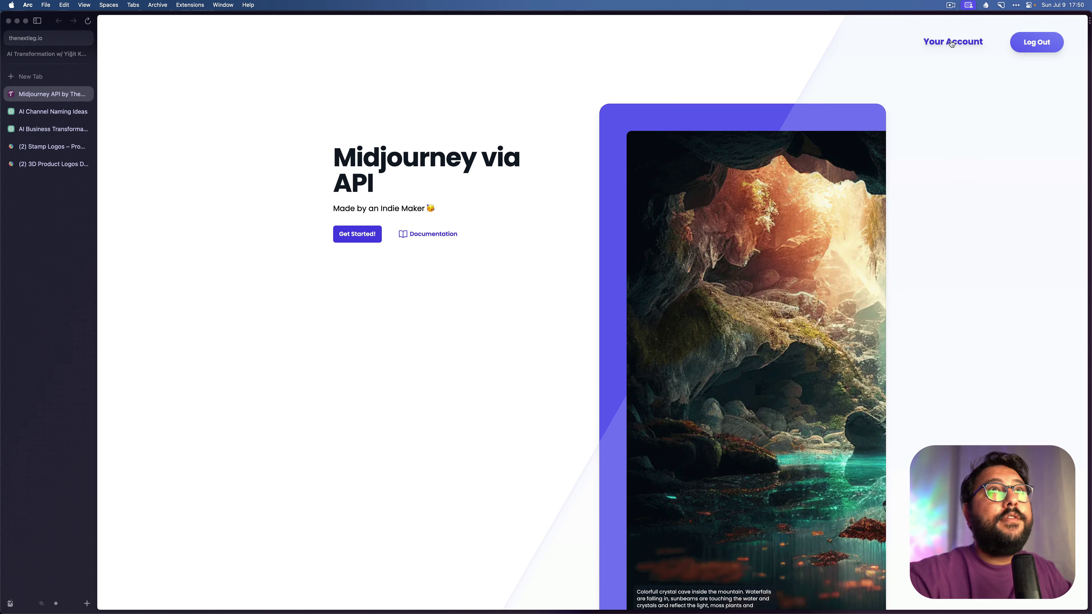
- View the Account 1 dashboard details and open the API documentation in a new tab
click(952, 42)
click(467, 89)
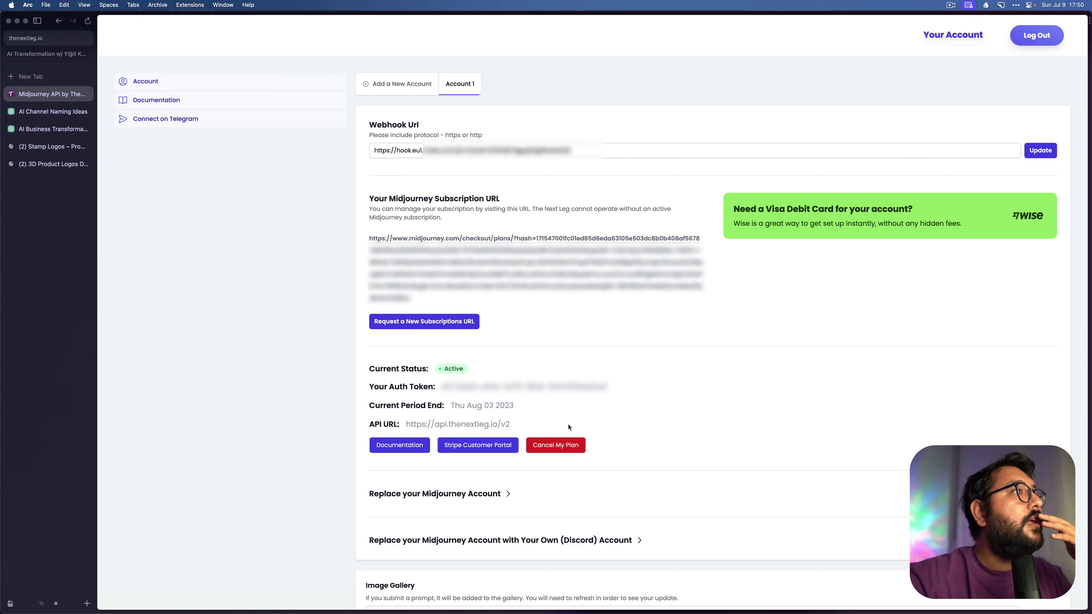
click(420, 447)
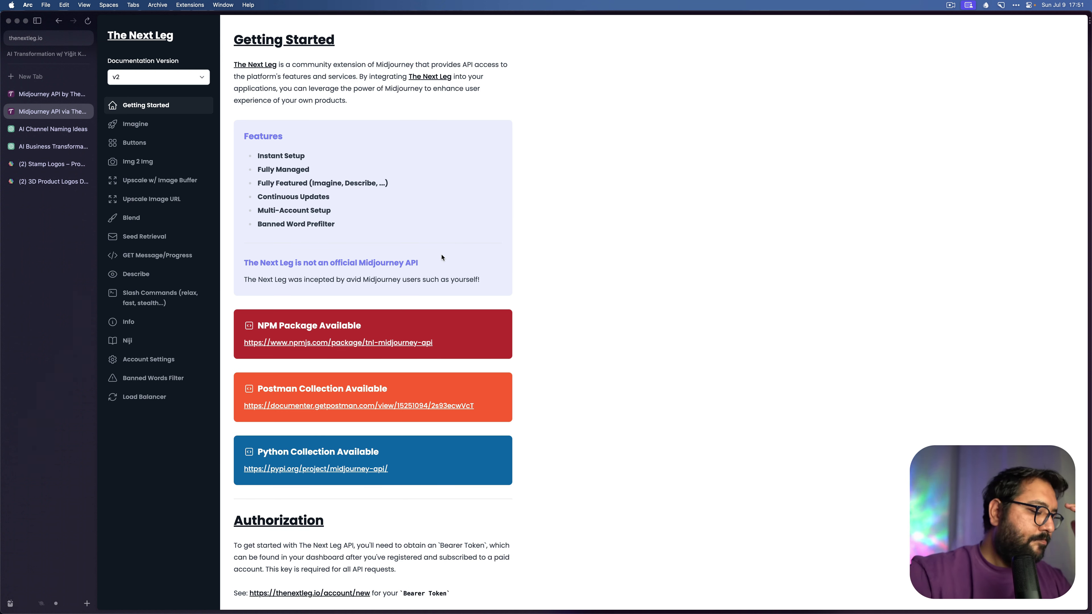
- Show the Imagine endpoint docs, POST /v2/imagine, and scan its code sample
click(161, 125)
scroll(436, 195, down, 5)
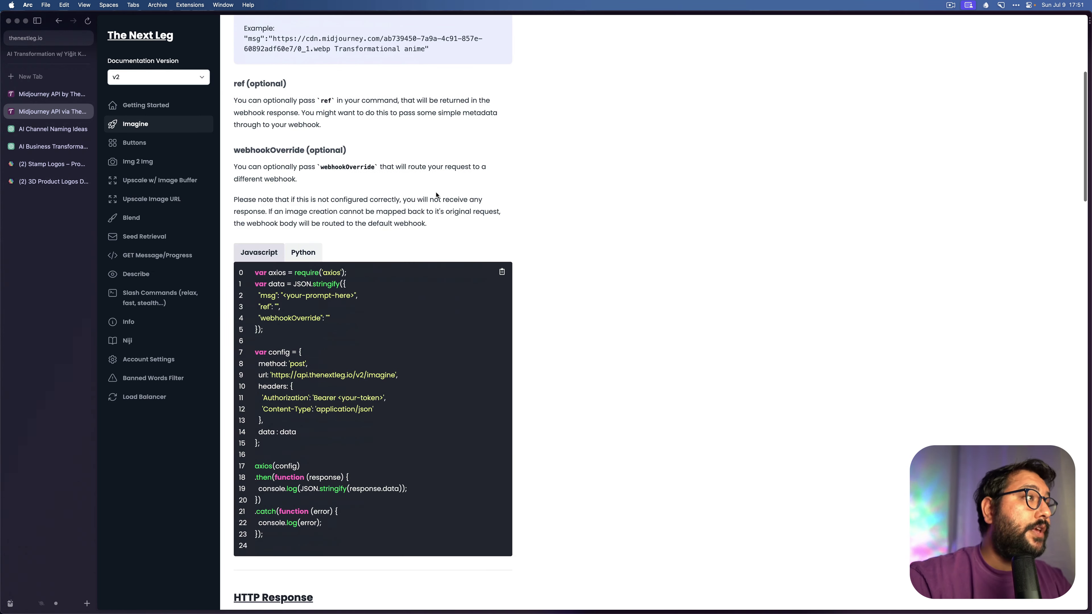
scroll(436, 195, down, 8)
scroll(436, 194, up, 7)
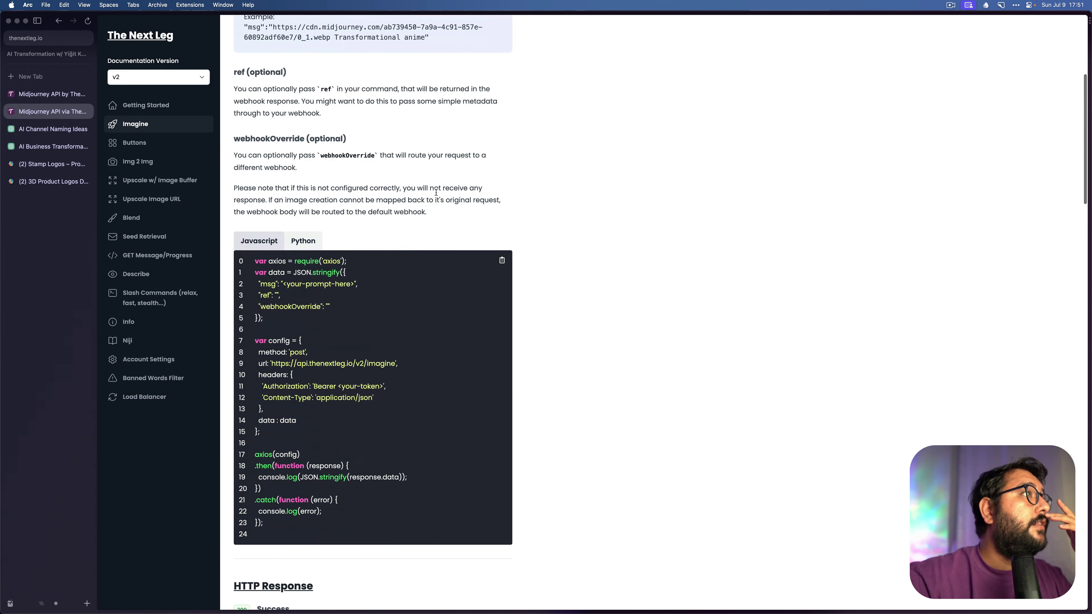
scroll(436, 192, up, 6)
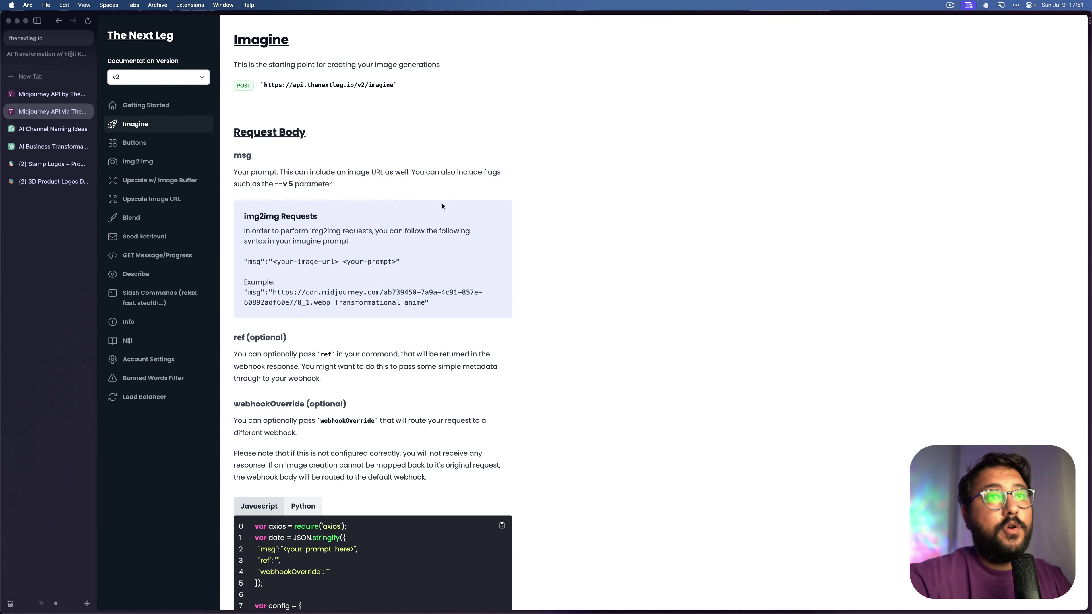
- Reopen the Midjourney Results spreadsheet via a 'midjo' search in Arc's command bar
key(ctrl+Tab)
key(ctrl+Tab)
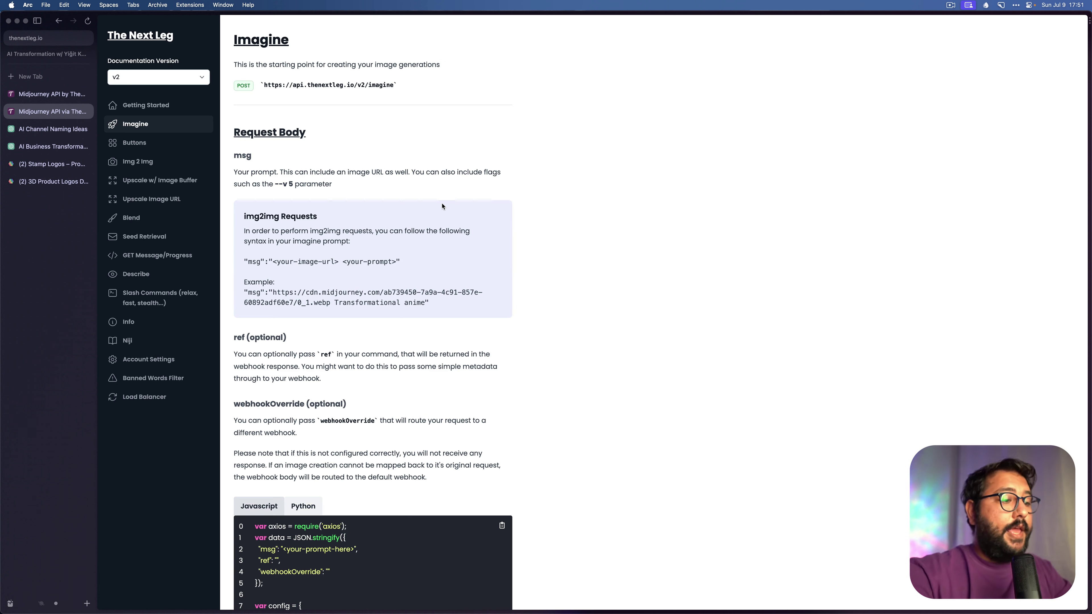
key(super+l)
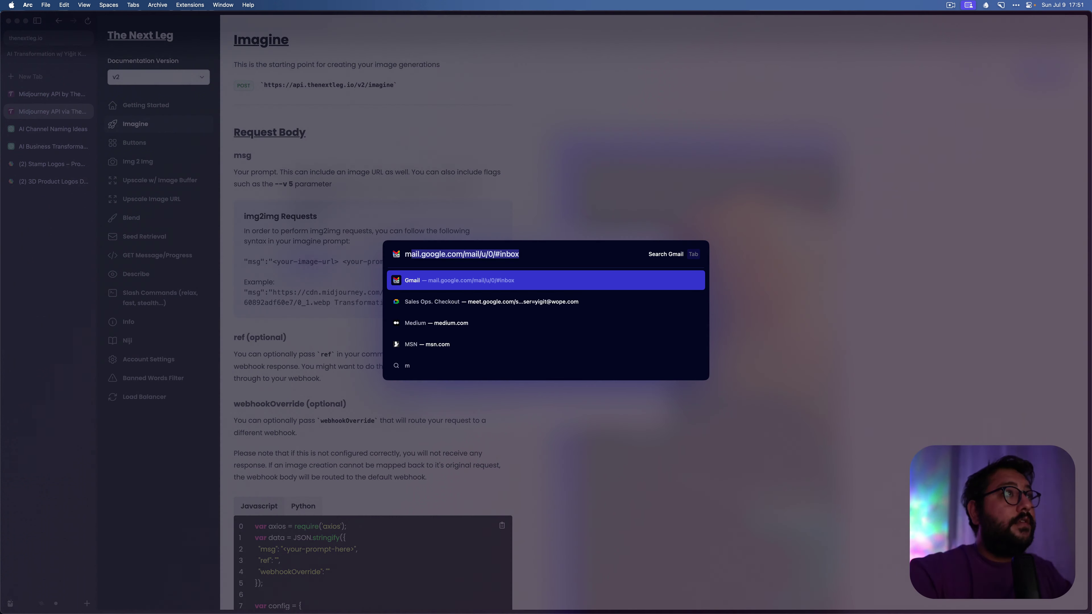
text(midjoru)
key(BackSpace)
key(BackSpace)
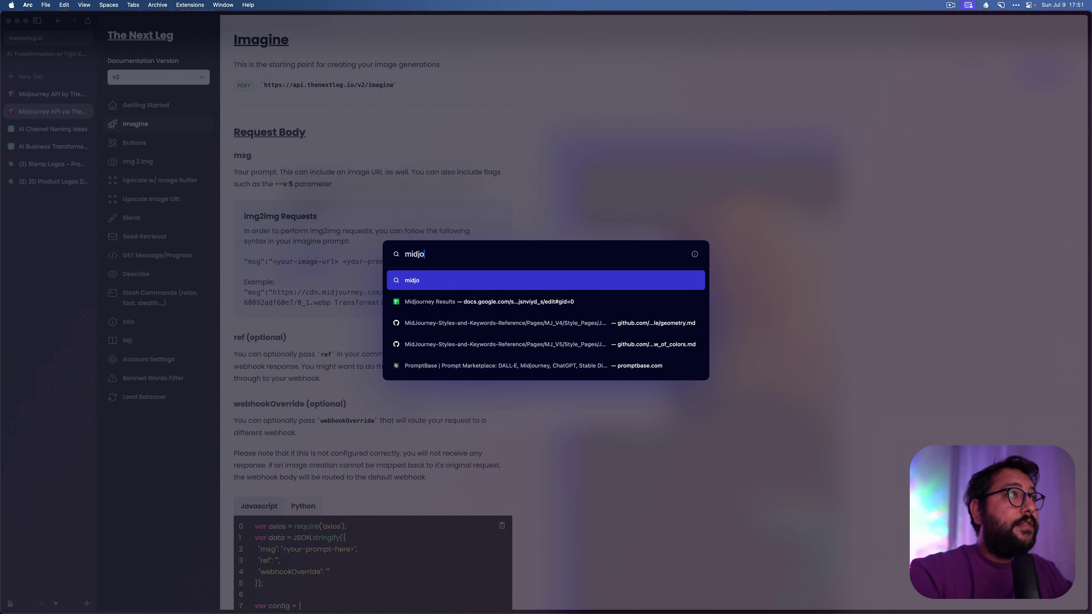
key(Down)
key(Return)
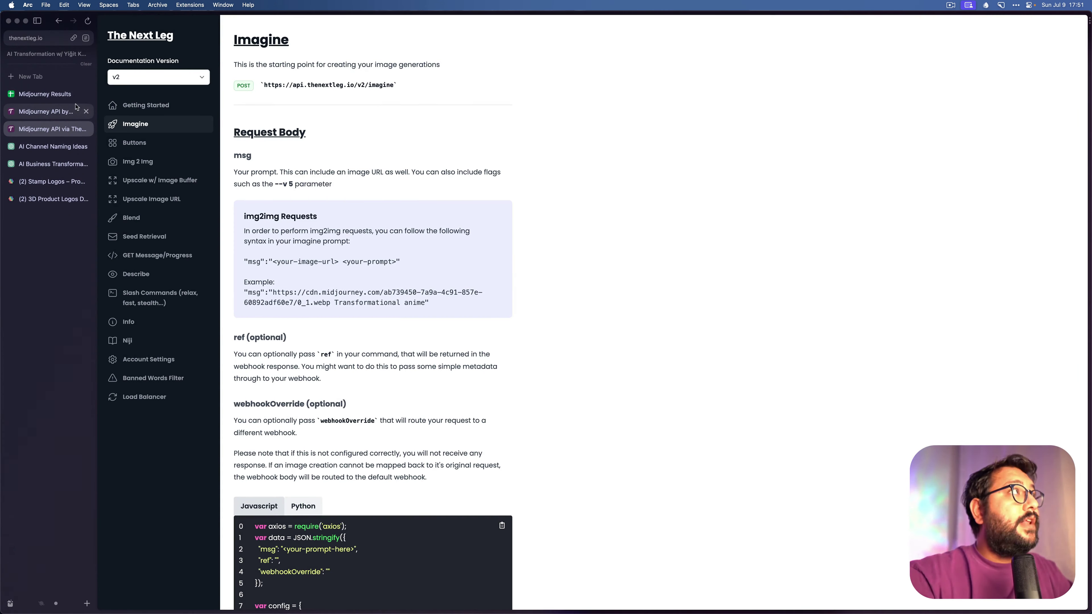
- Check the Midjourney Results Prompt column, then select the full prompt on the Stamp Logos page
click(61, 94)
click(212, 135)
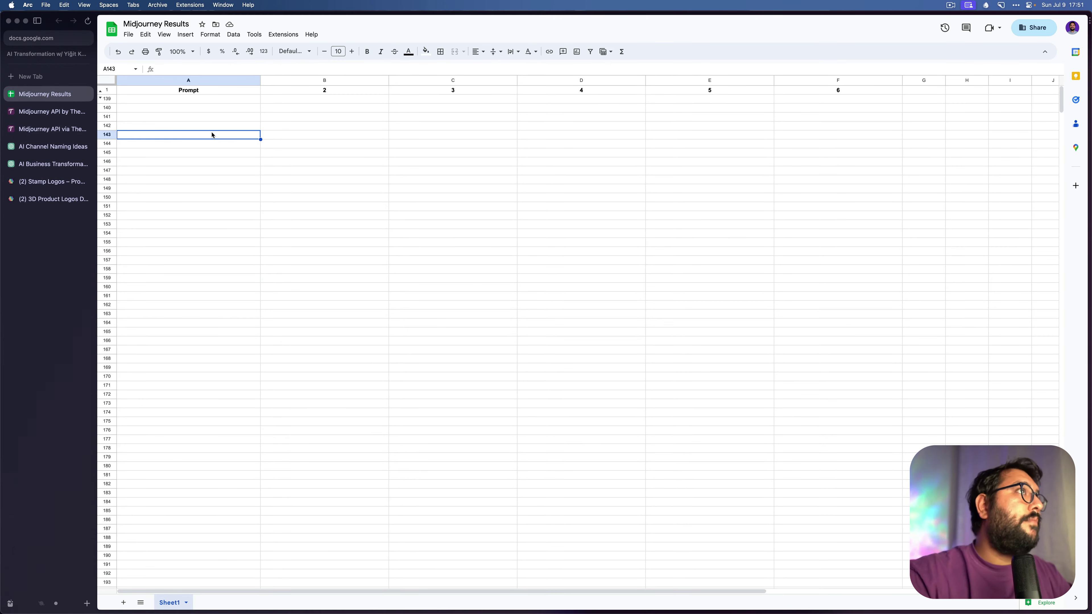
click(64, 112)
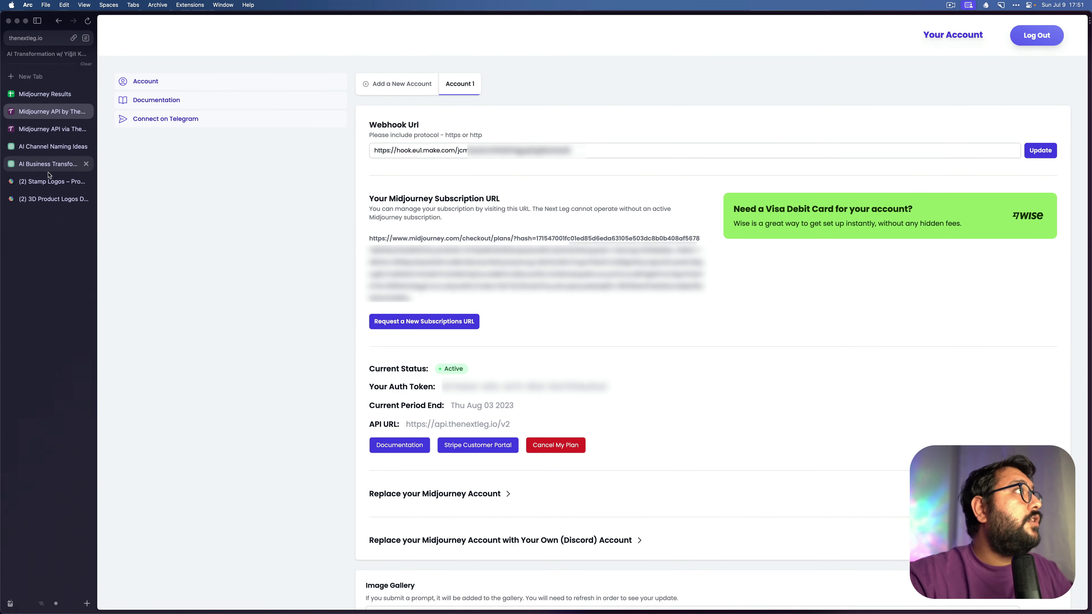
click(51, 181)
click(657, 116)
key(super+c)
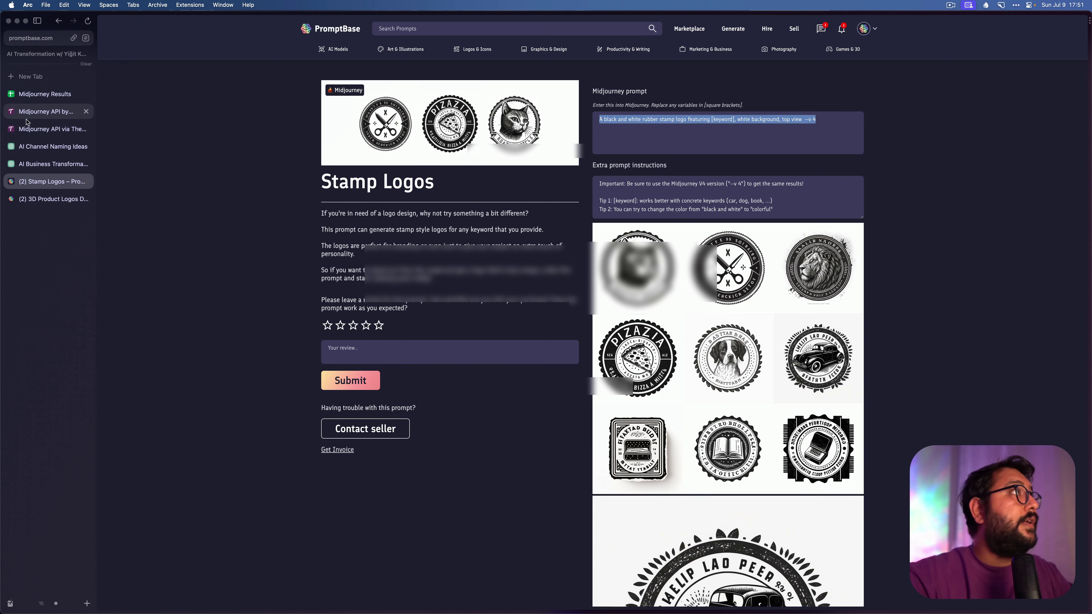
- Glance at the results sheet and Imagine documentation before settling back on The Next Leg account page
click(39, 99)
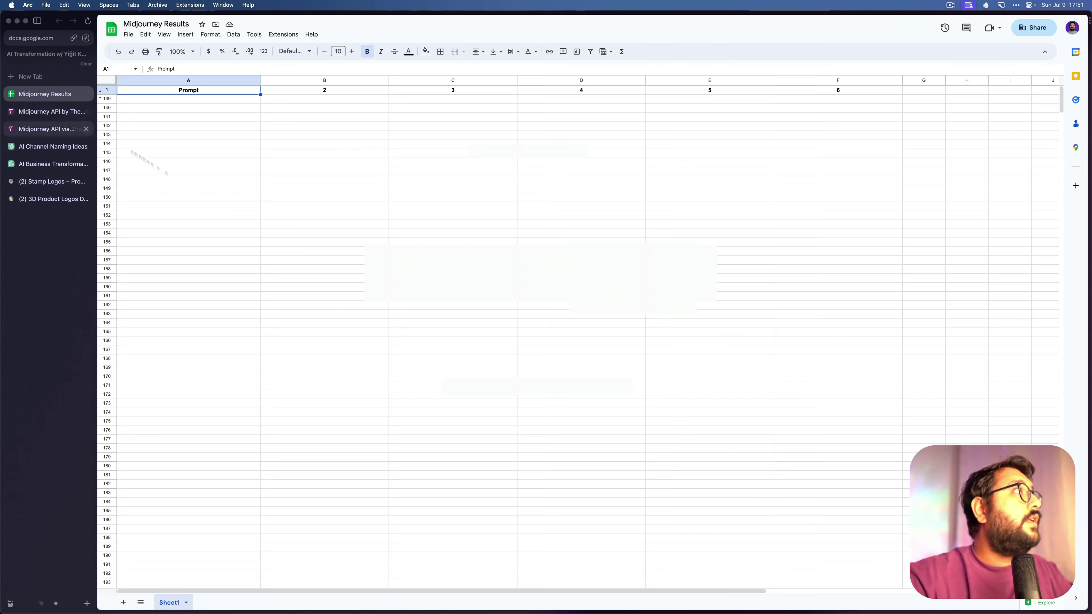
click(61, 112)
click(61, 129)
click(61, 111)
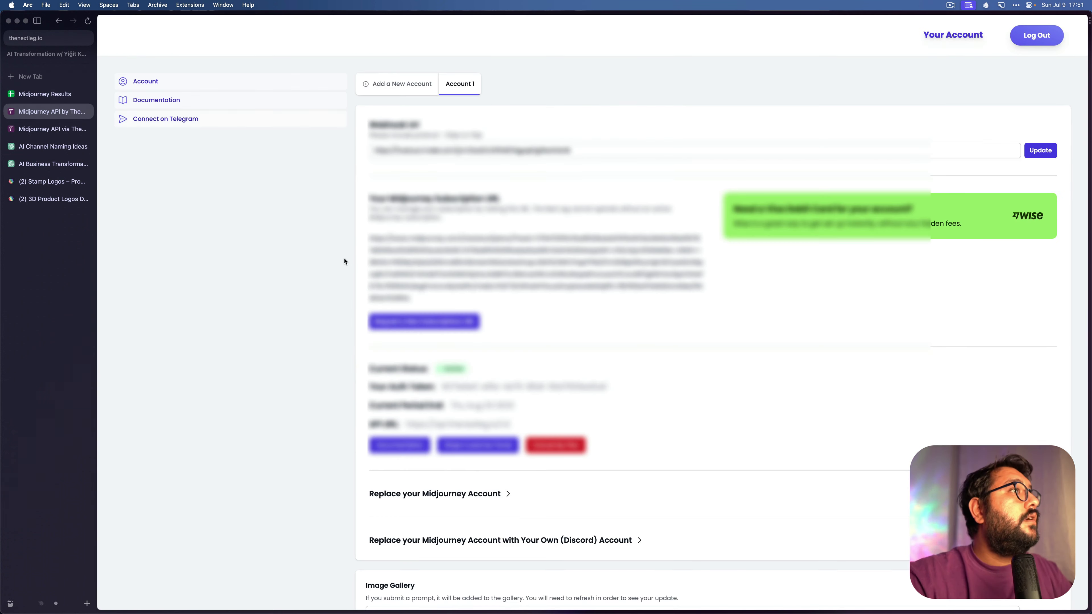
- Paste the stamp logo prompt into the Image Gallery field and replace [keyword] with 'the concept of ai'
scroll(344, 261, down, 20)
scroll(344, 261, up, 8)
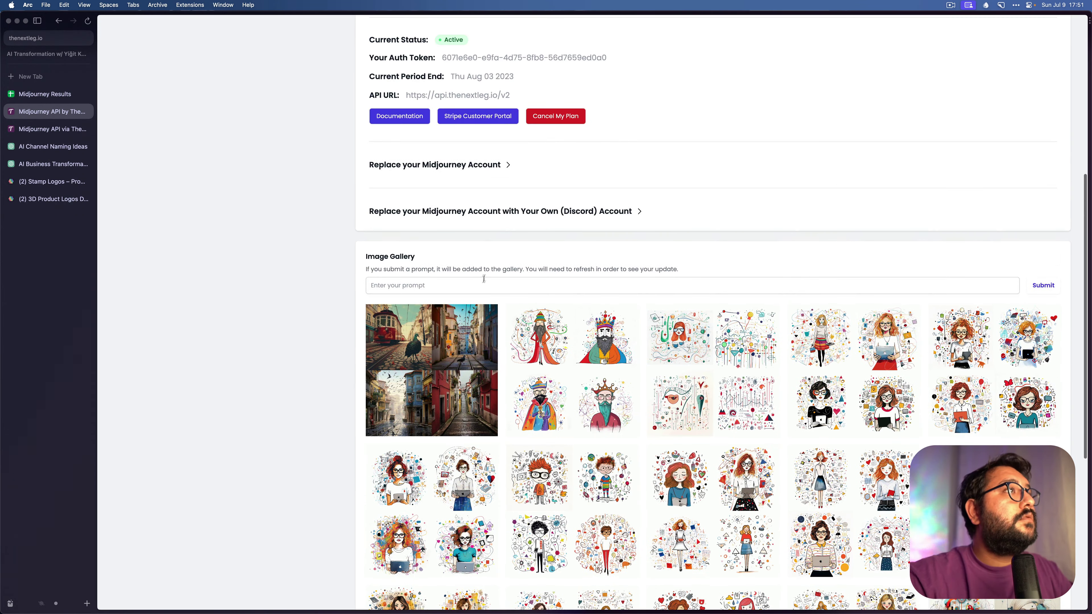
click(482, 283)
key(super+v)
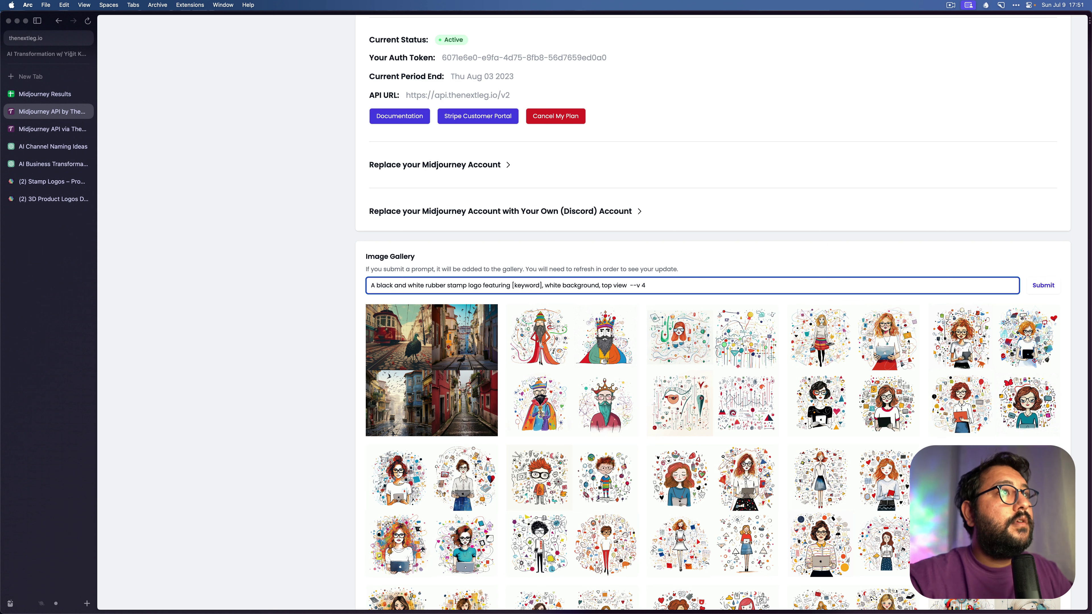
drag(541, 285, 512, 285)
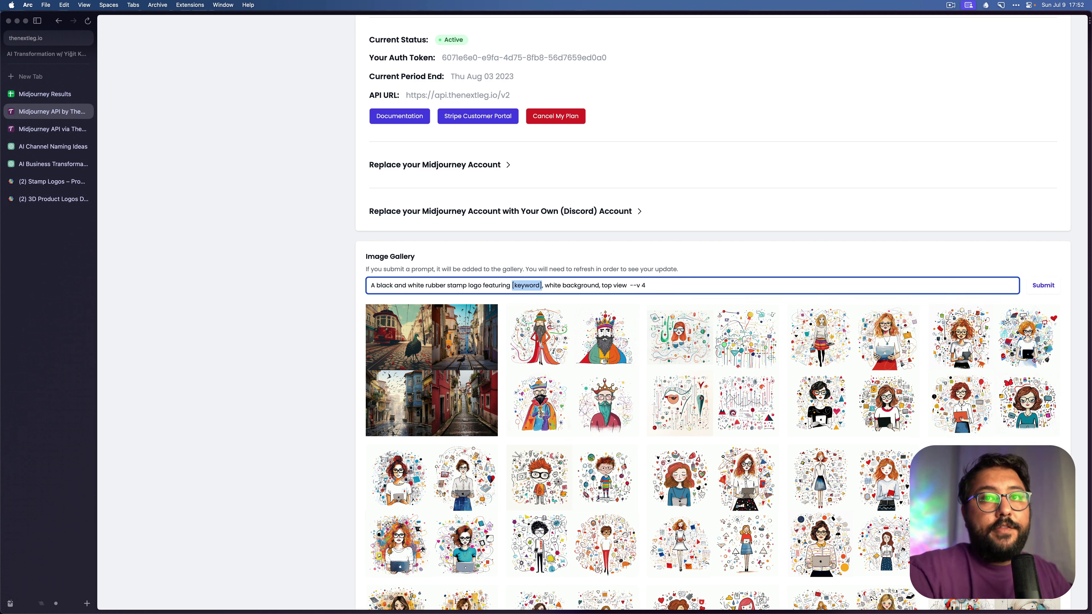
text(ai)
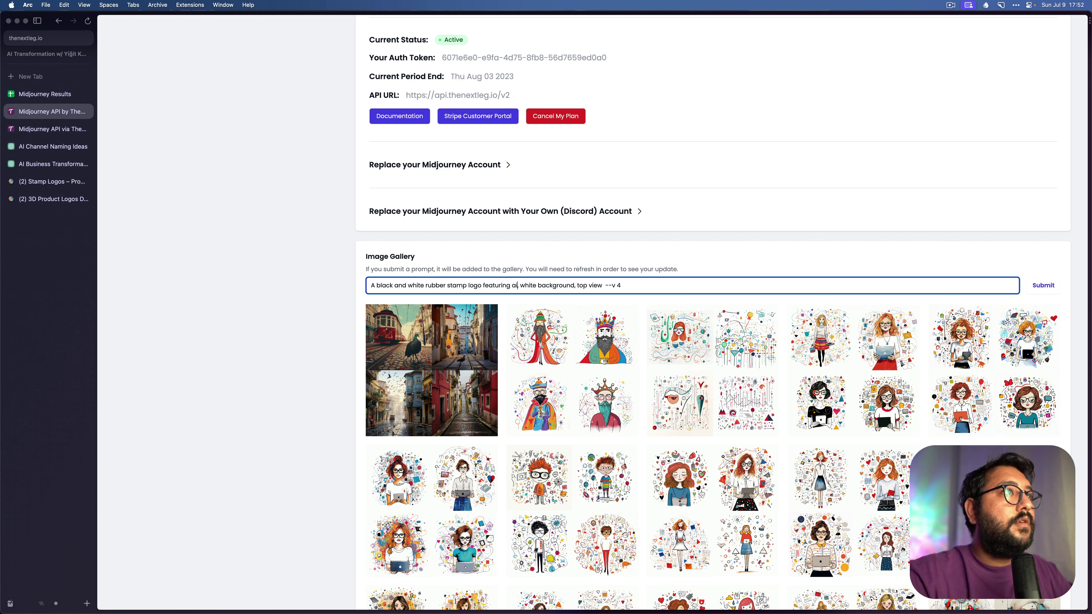
text(the concept )
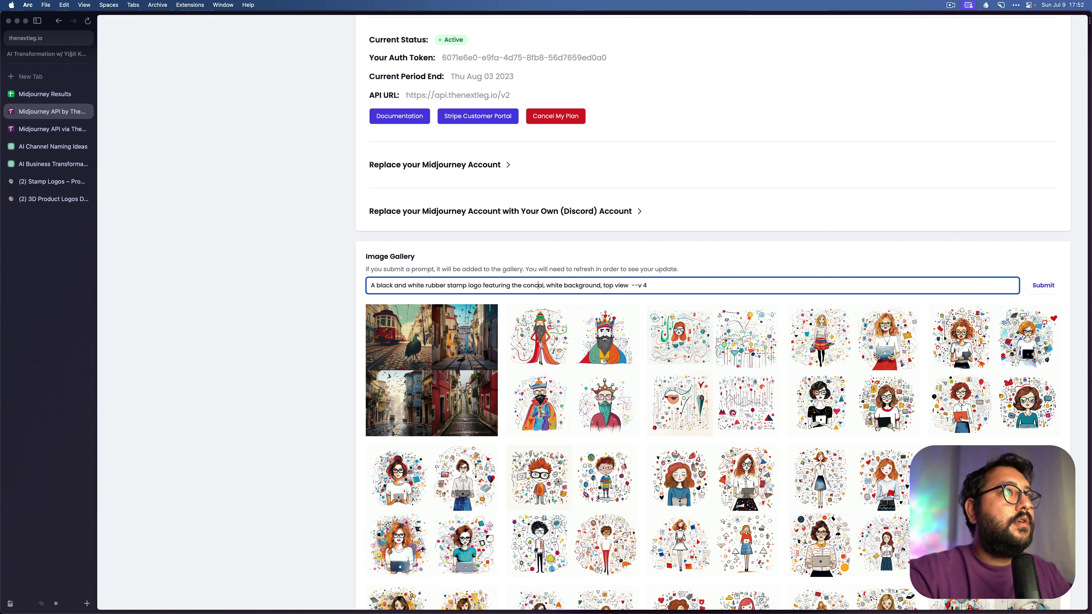
text(of)
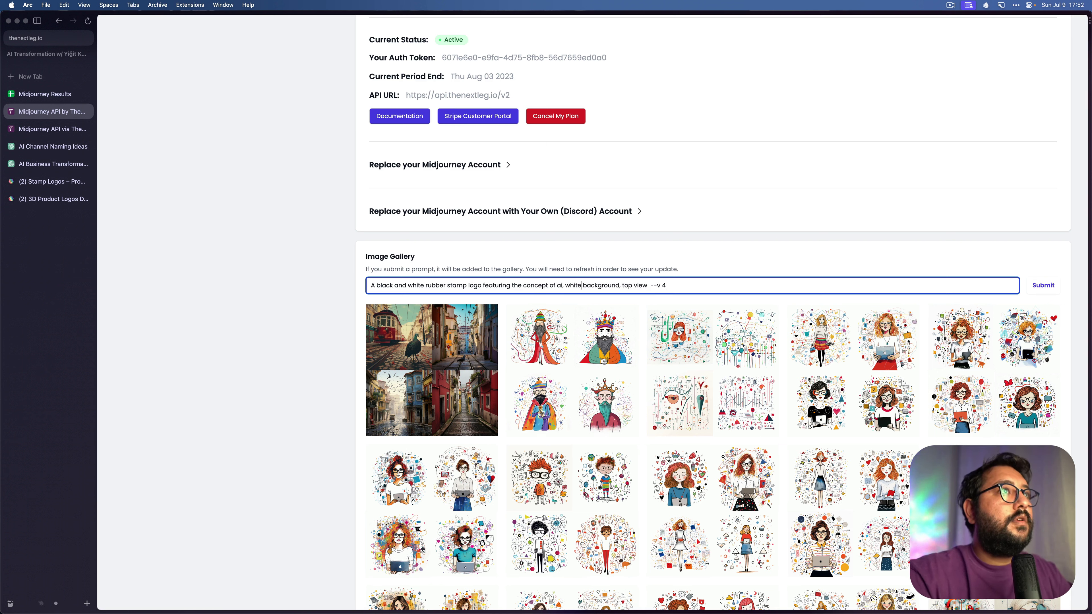
- Change the background from white to transparent and the version to --v 5.1
key(BackSpace)
key(BackSpace)
key(BackSpace)
key(BackSpace)
key(BackSpace)
text(transpare)
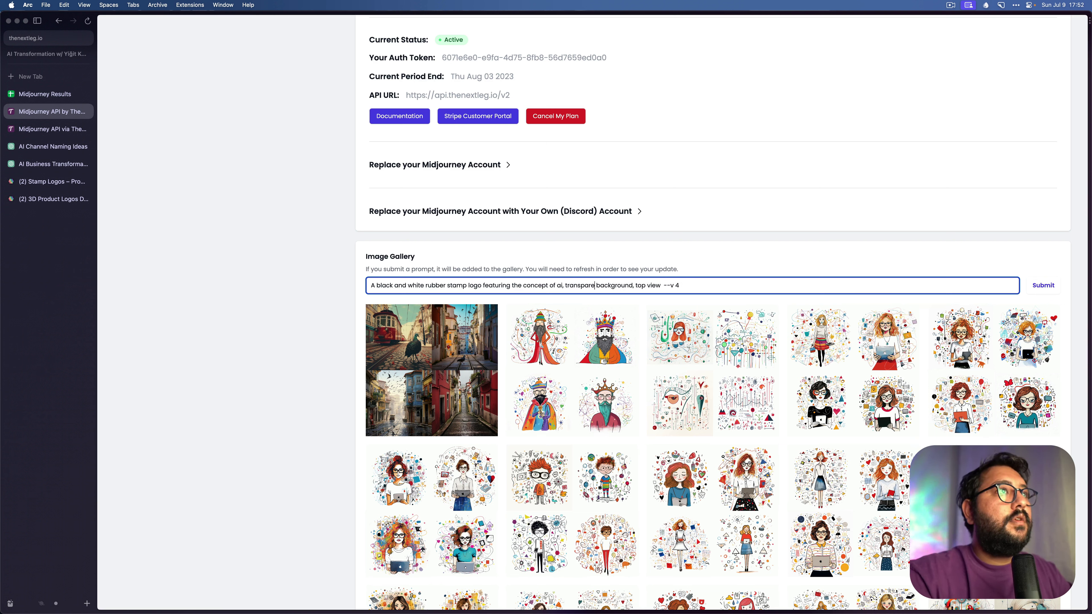
text(nt)
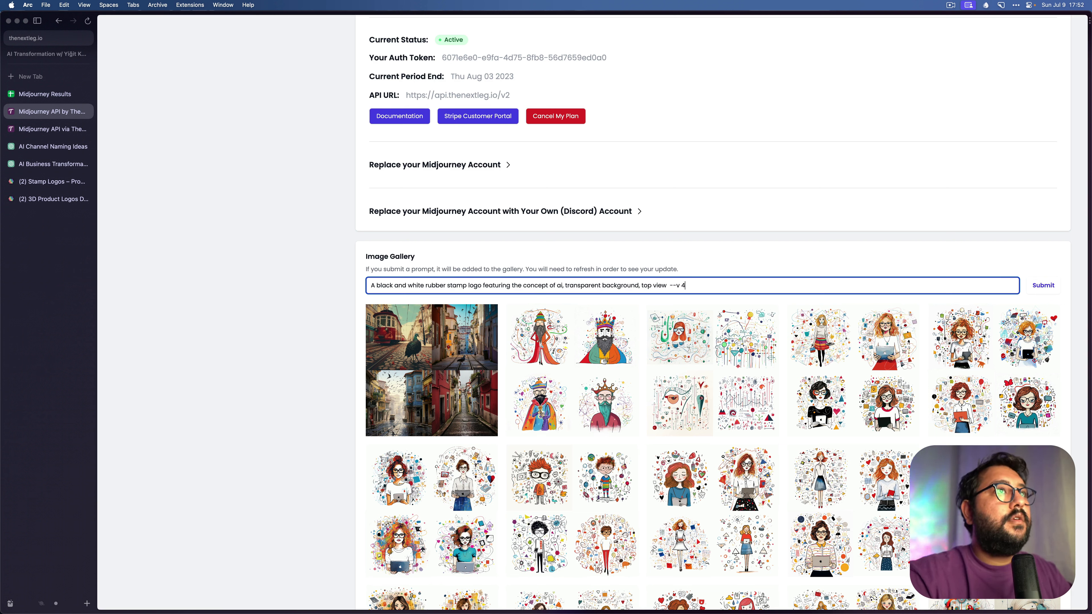
text(.1)
key(super+a)
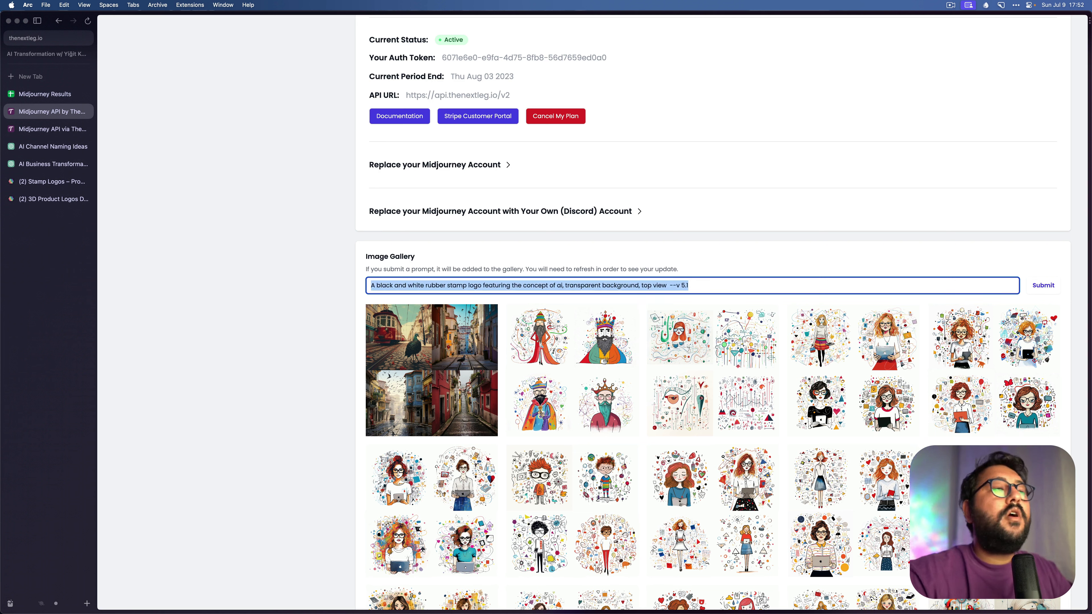
click(371, 286)
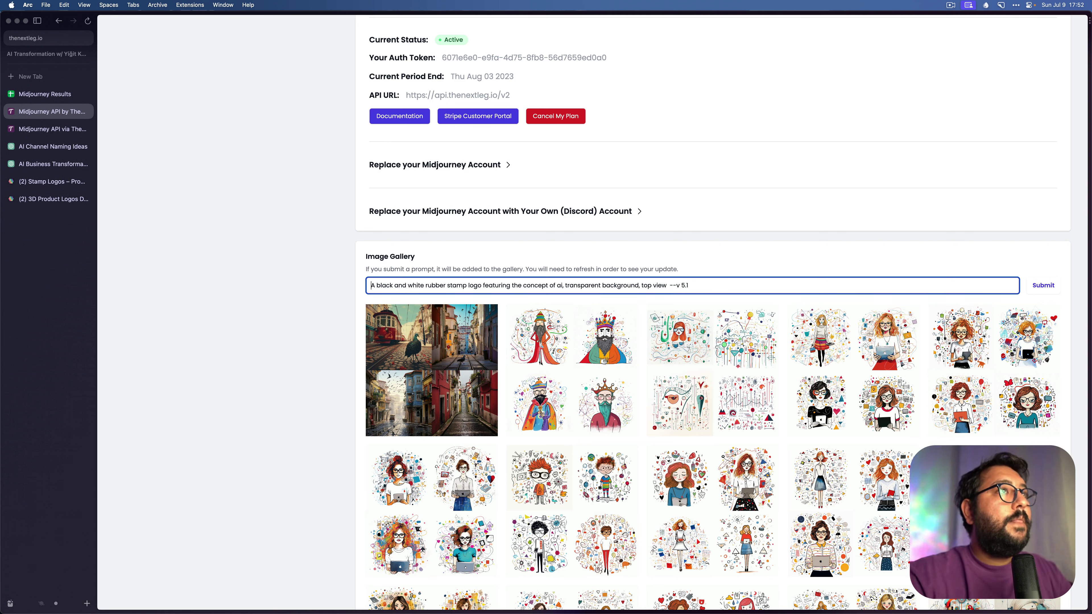
key(super+a)
key(super+c)
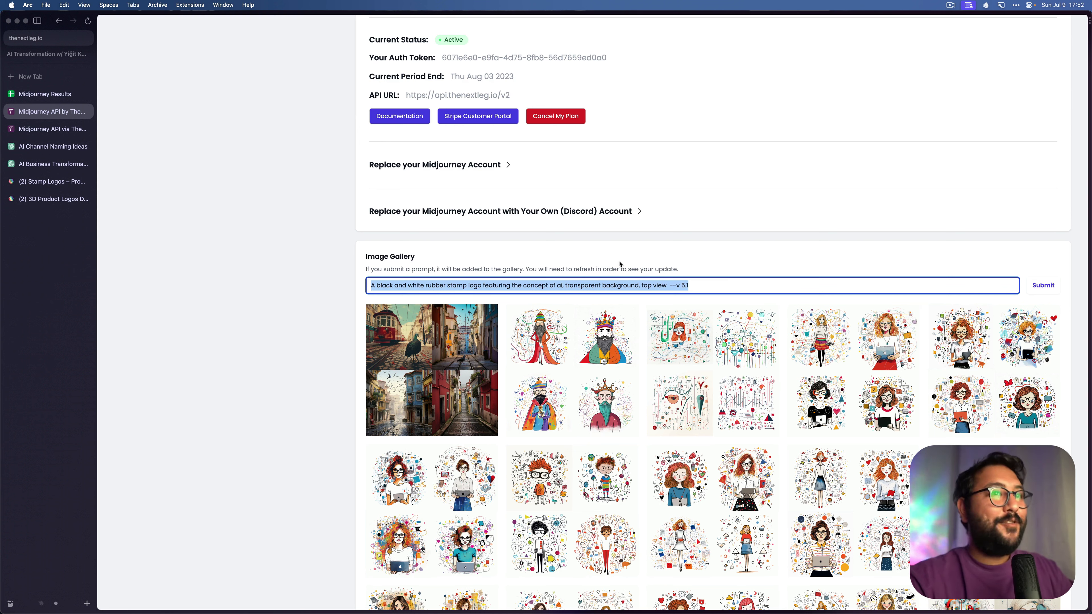
click(802, 279)
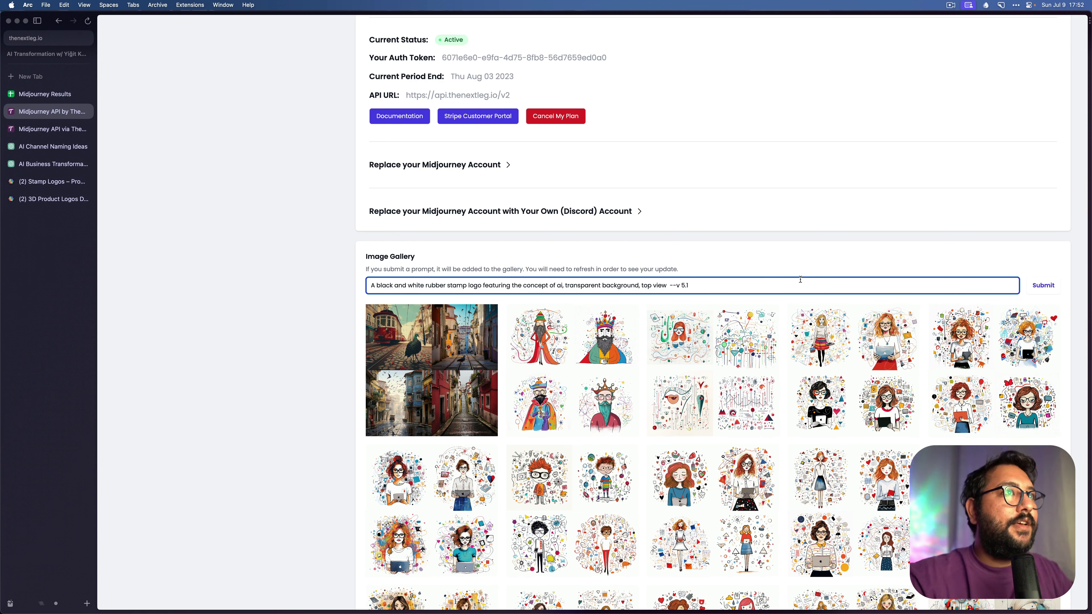
click(760, 286)
- Submit the 'the concept of ai' stamp logo prompt, then resubmit it at --v 5.1 and --v 5.2
click(1034, 291)
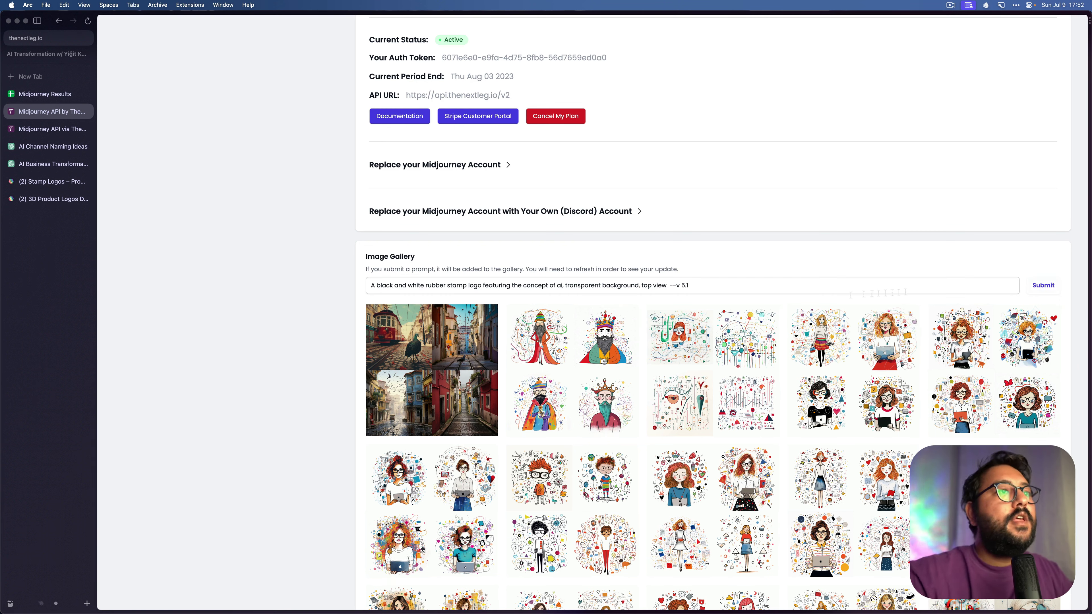
click(462, 284)
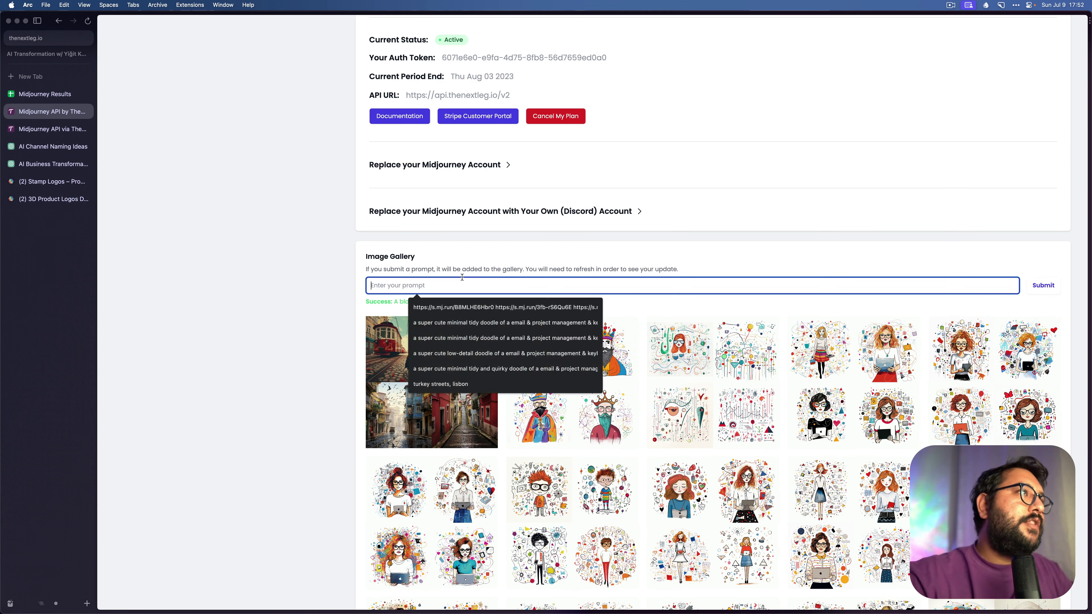
key(super+v)
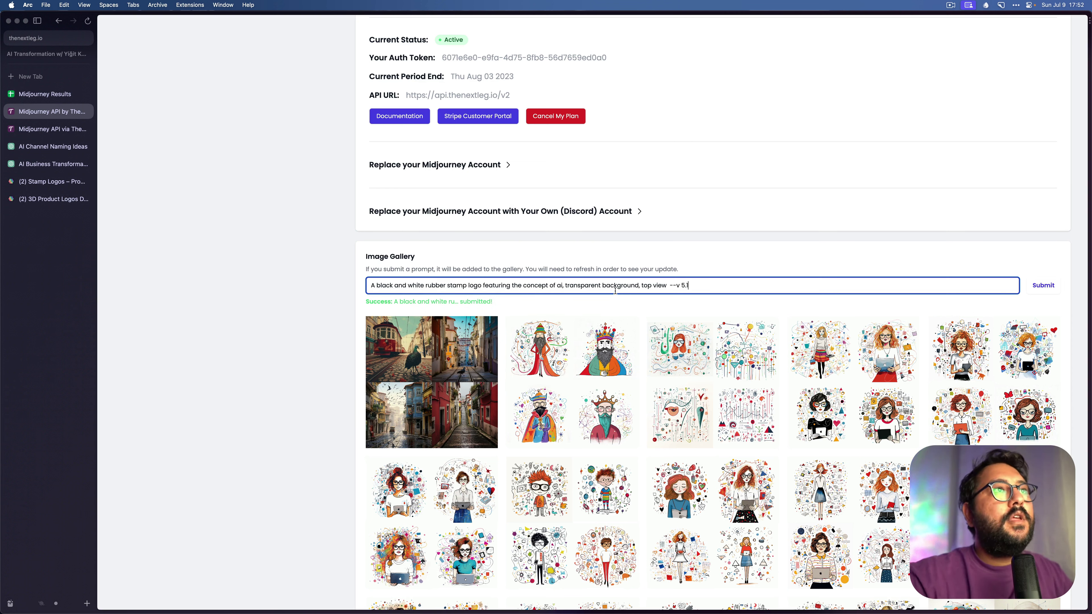
key(super+a)
key(super+c)
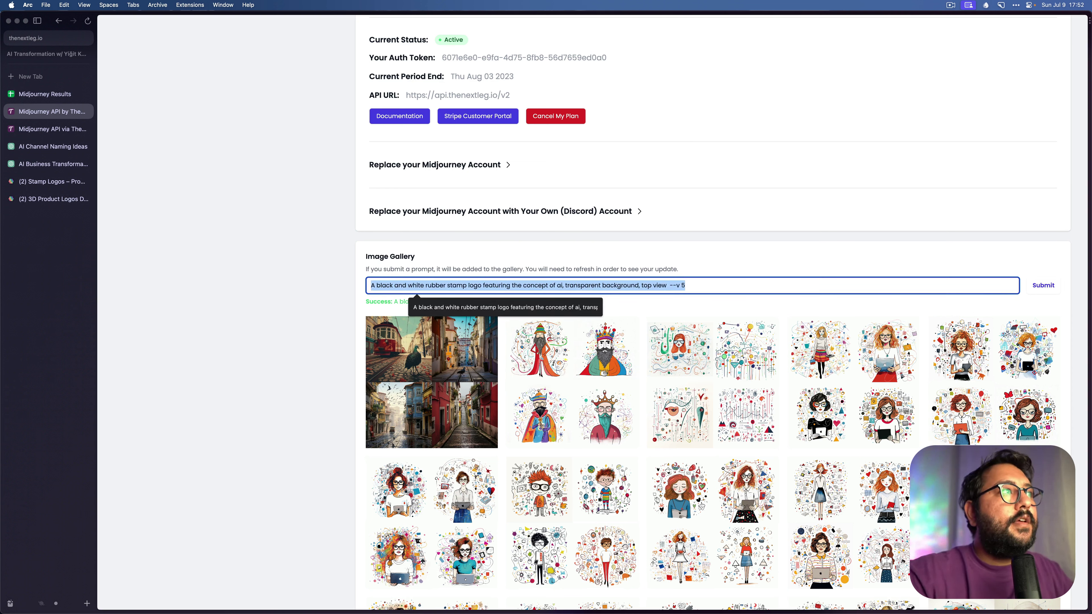
key(BackSpace)
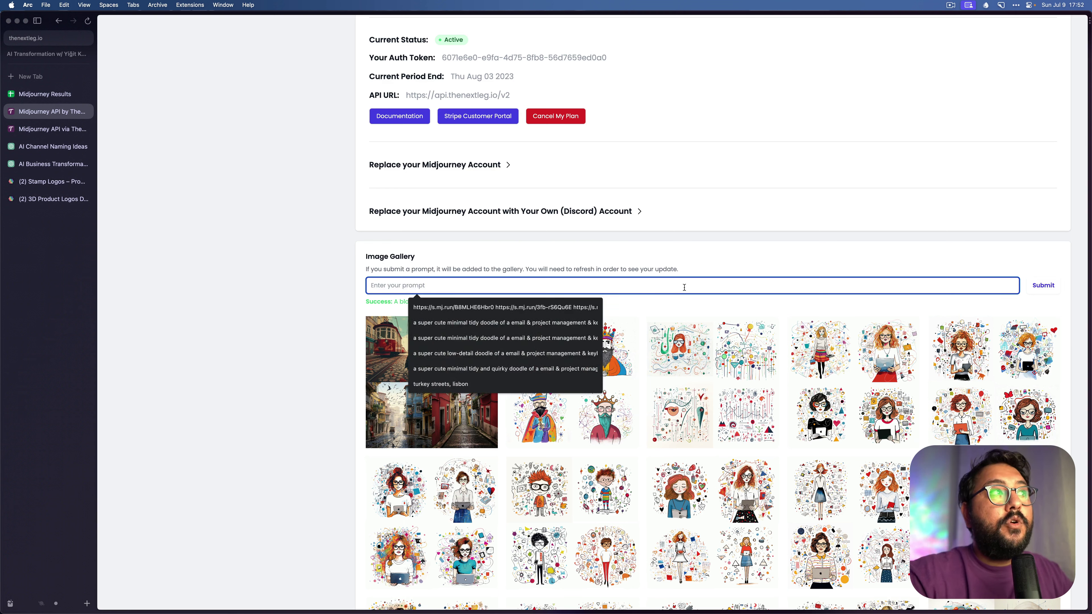
key(super+v)
text(.1)
key(Return)
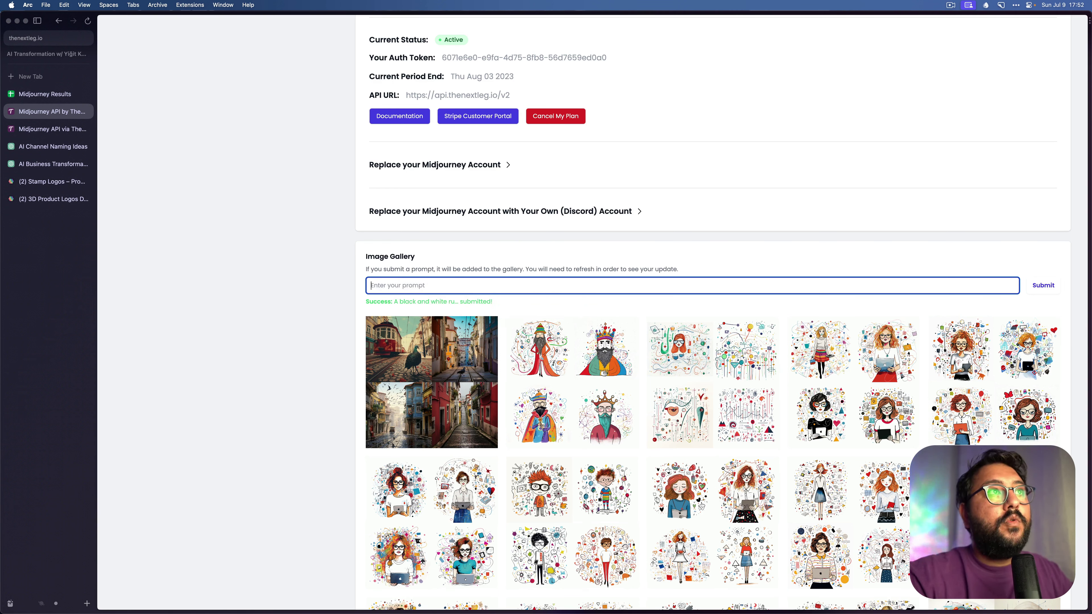
key(super+v)
text(.2)
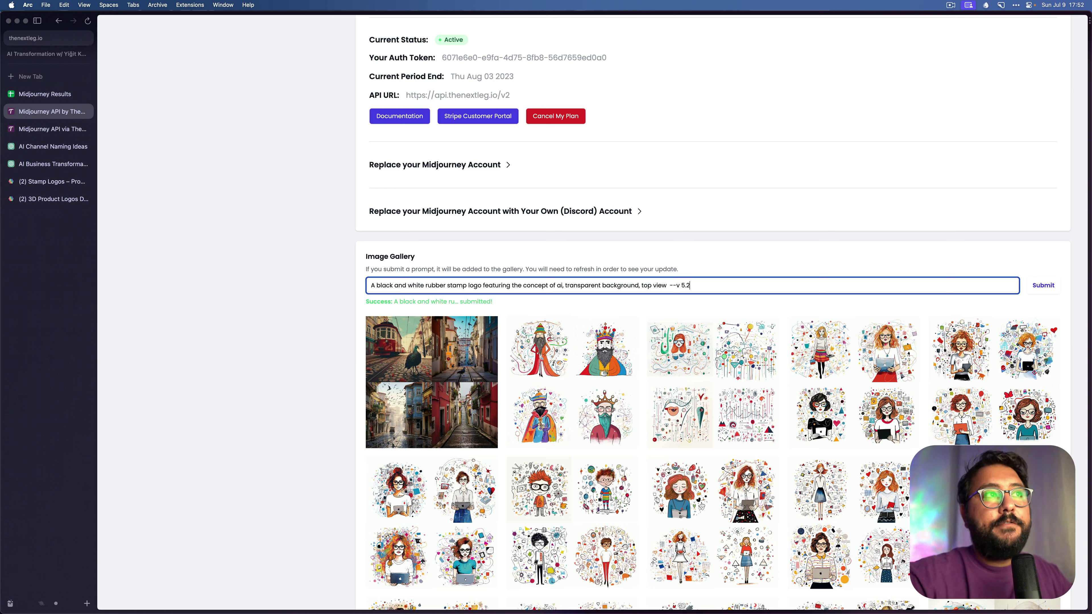
key(Return)
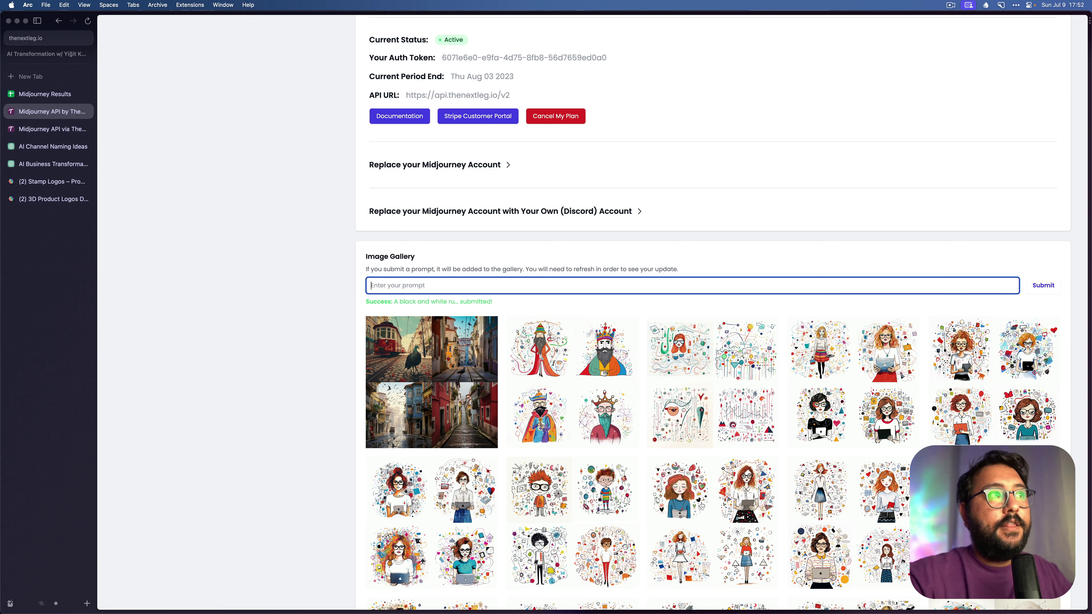
- Reword the prompt's concept to 'artificial intelligence' with version --v 4
key(super+v)
key(BackSpace)
text(4)
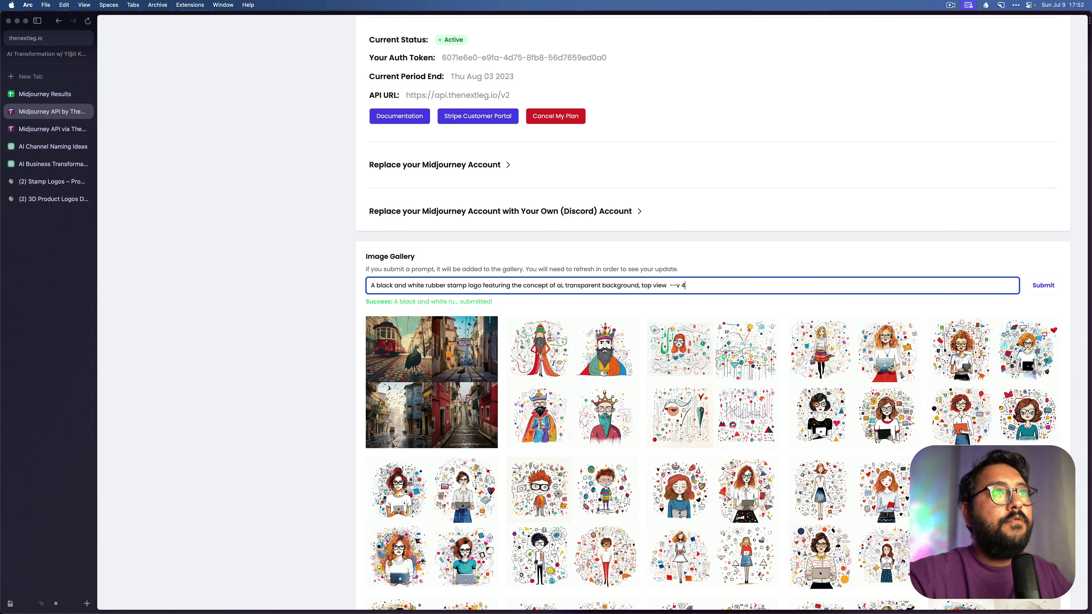
text(rtifical in)
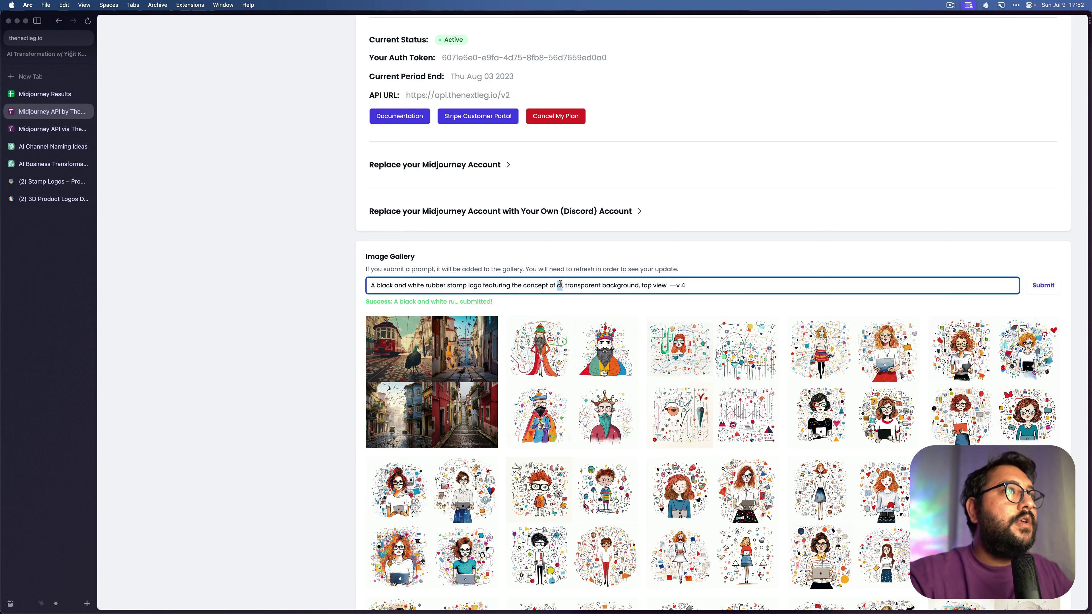
key(BackSpace)
key(BackSpace)
key(BackSpace)
key(BackSpace)
key(BackSpace)
key(BackSpace)
key(BackSpace)
key(BackSpace)
key(BackSpace)
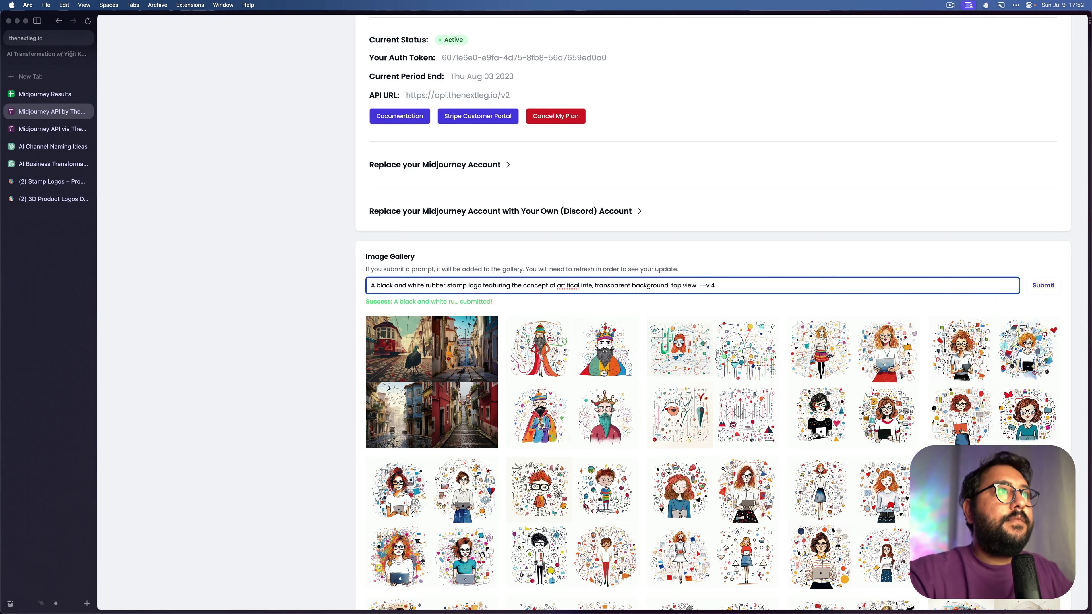
text(ificial int)
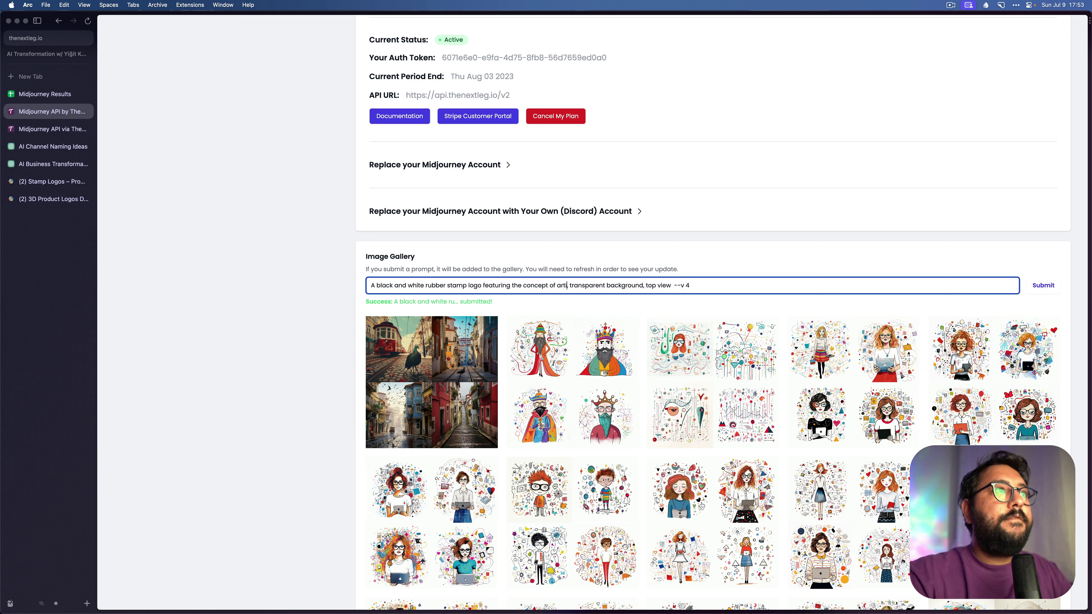
text(elligence)
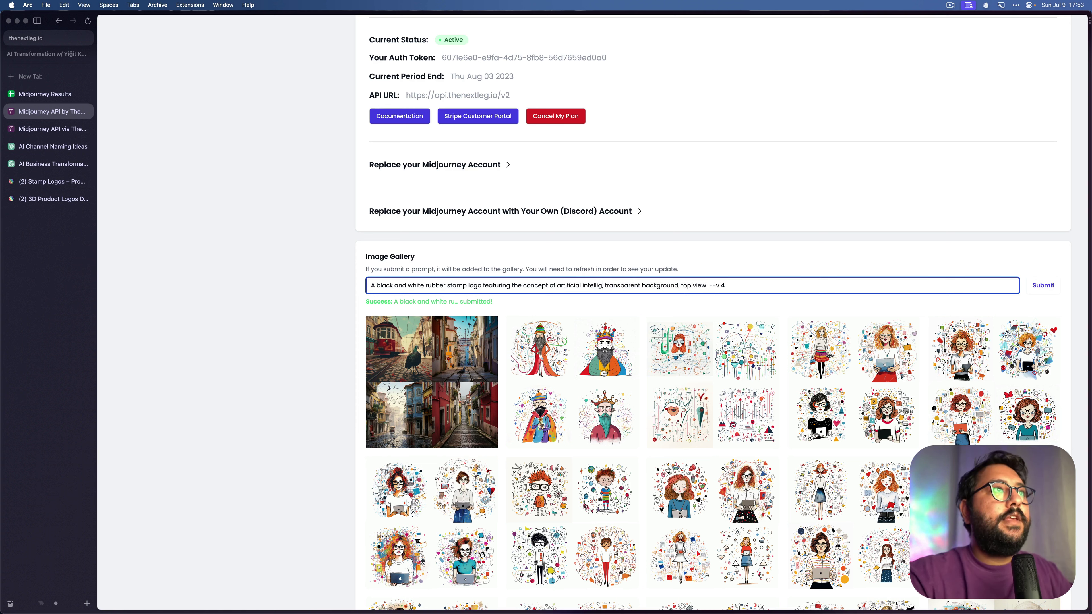
key(super+a)
key(Right)
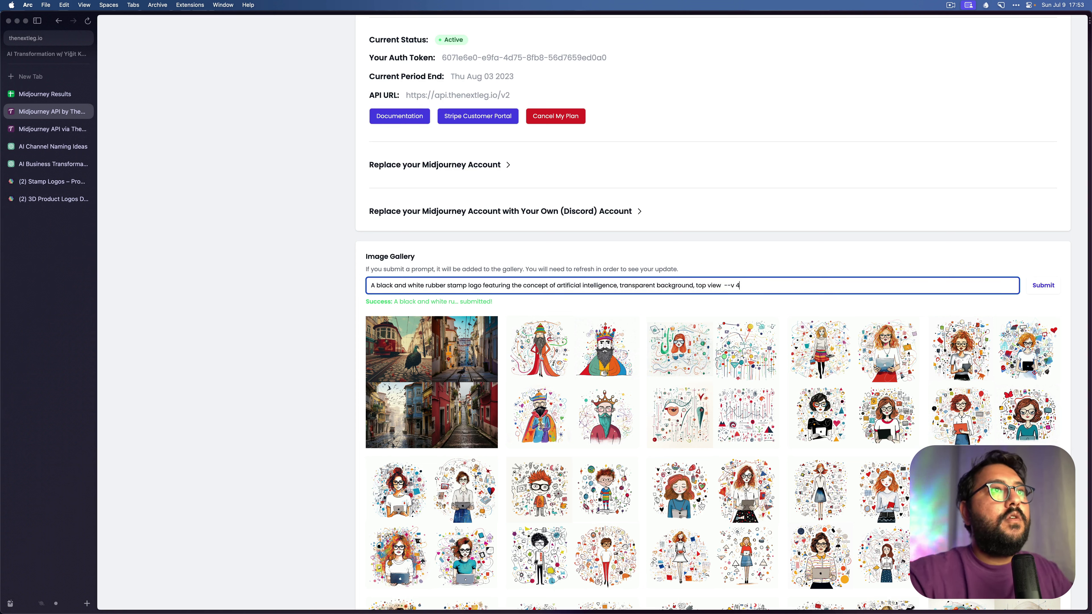
- Submit the artificial intelligence prompt at versions 4, 5, 5.1 and 5.2
key(super+a)
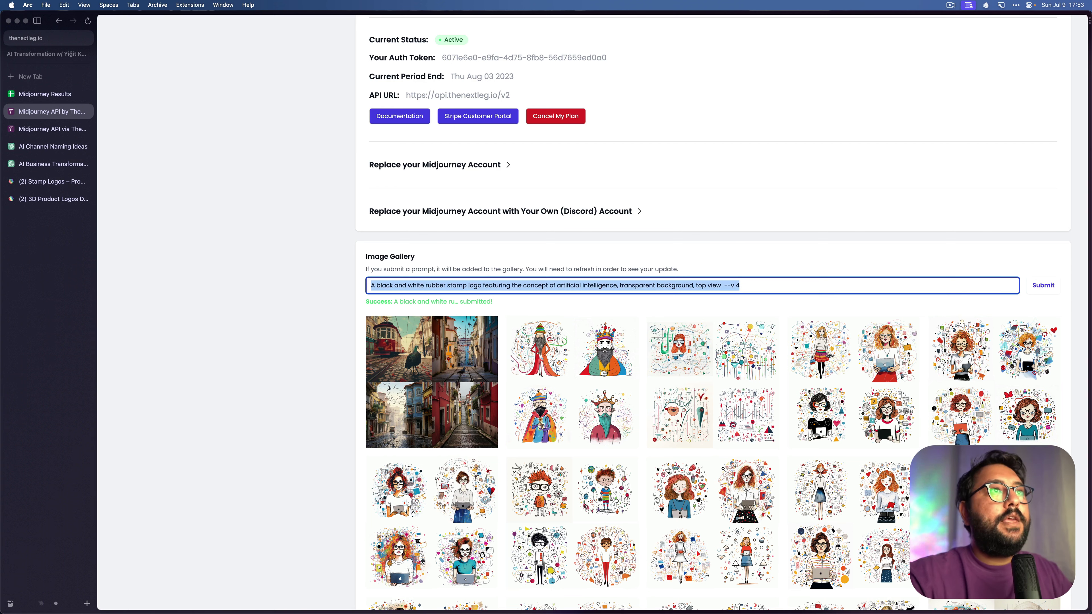
key(Right)
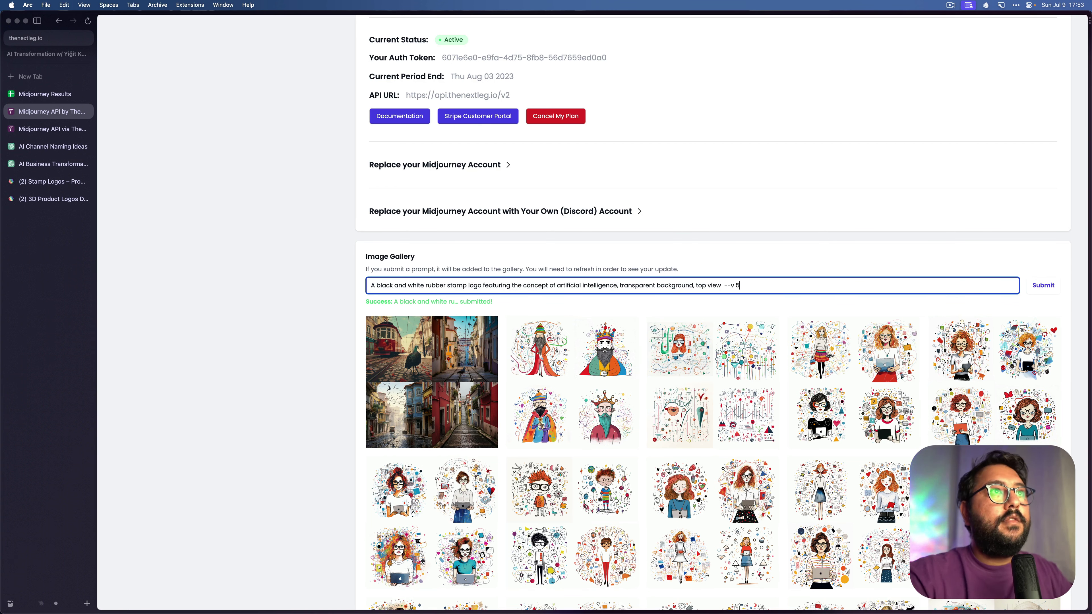
key(super+z)
key(super+z)
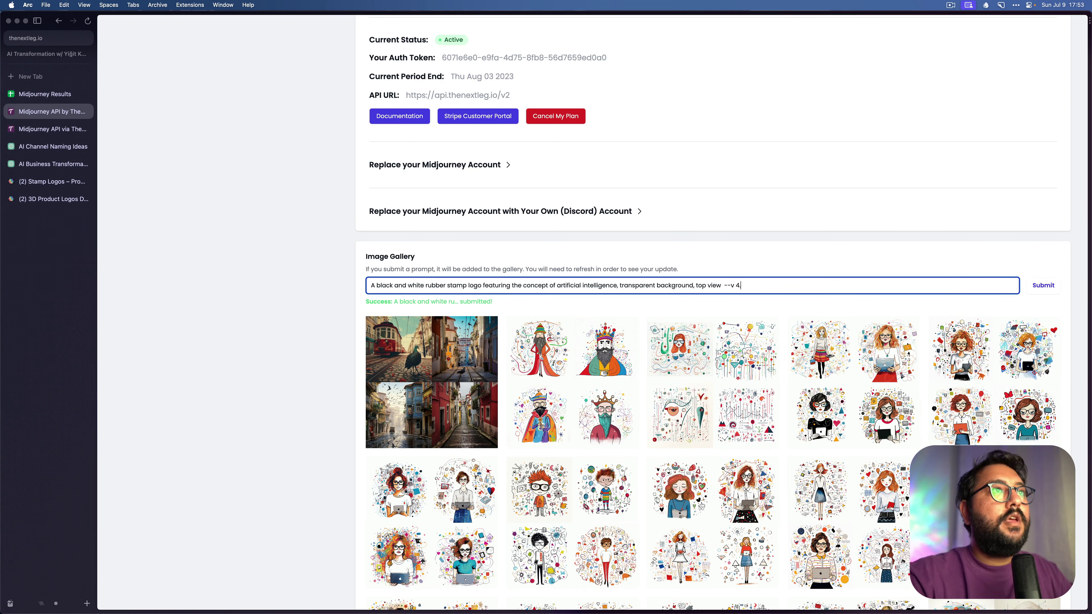
text(5.1)
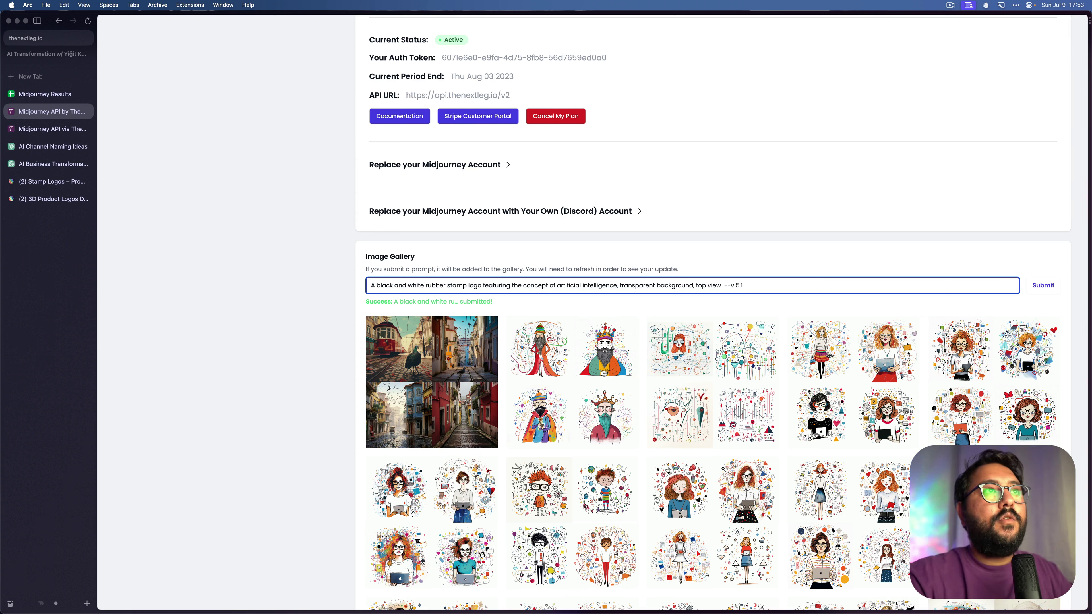
key(super+z)
key(super+z)
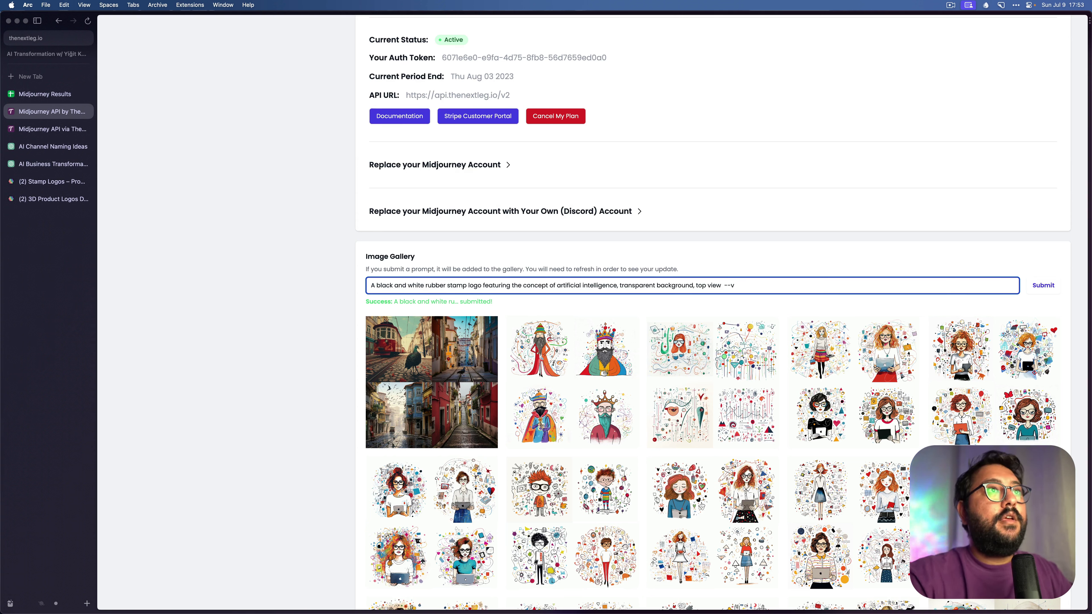
text(5.2)
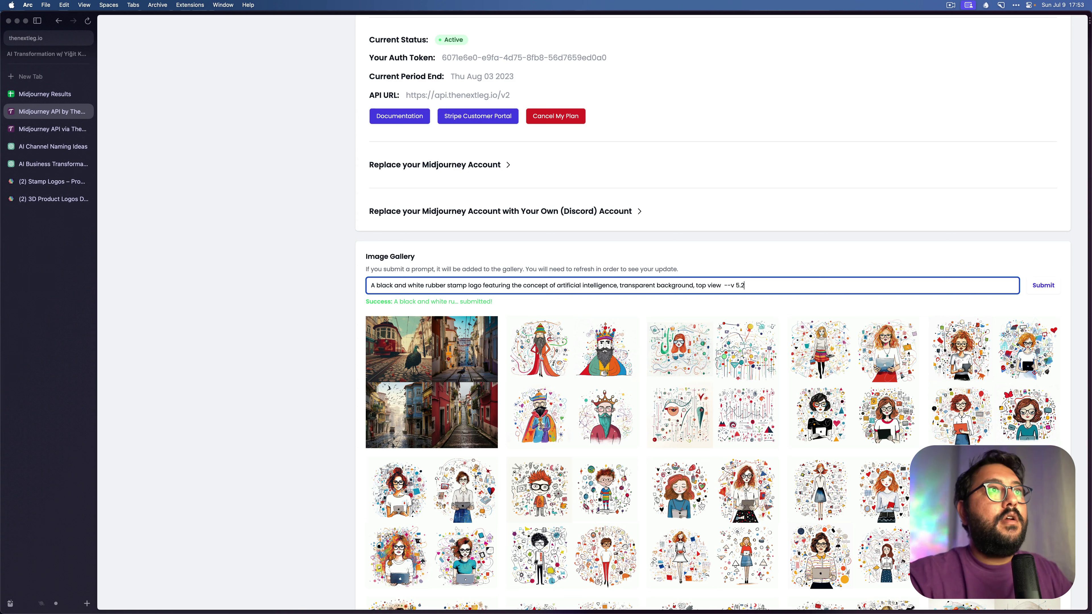
key(Return)
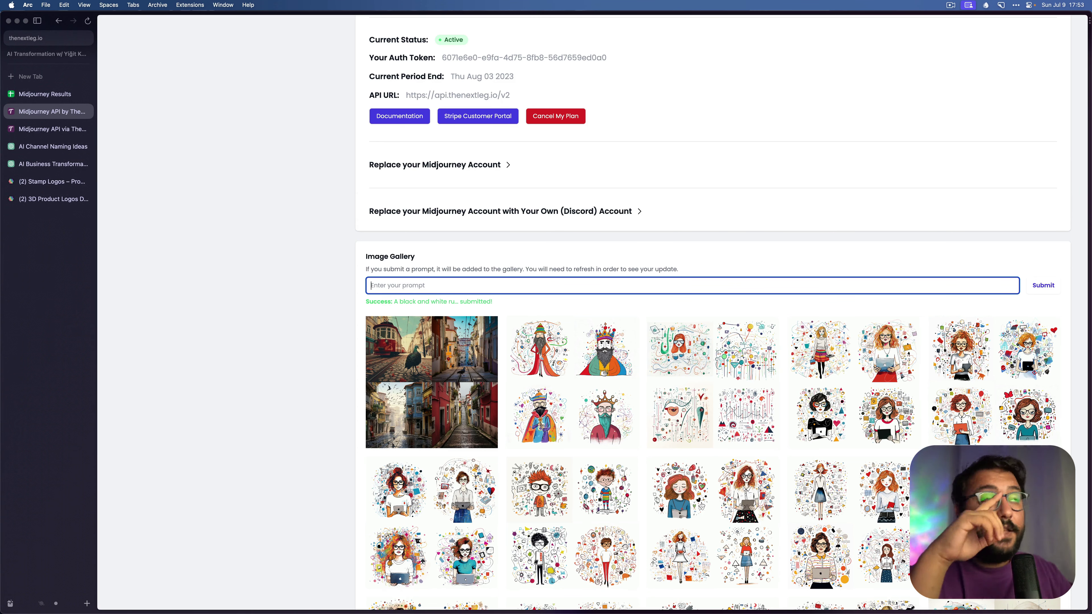
scroll(602, 301, up, 10)
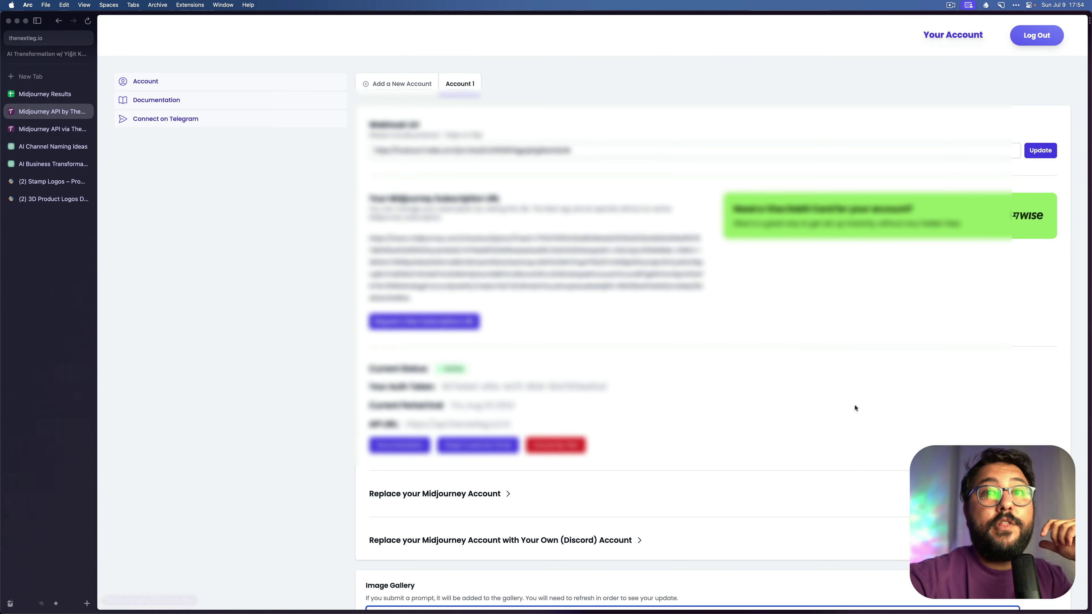
- Inspect the image formula in cell B2 and select rows 2–7 of Midjourney Results
click(52, 93)
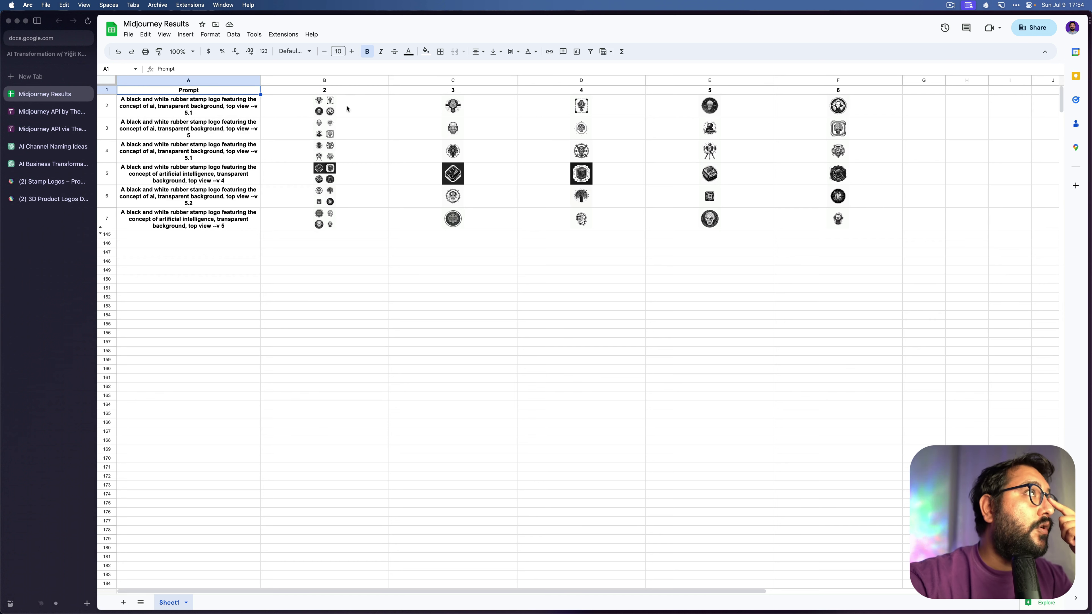
click(358, 103)
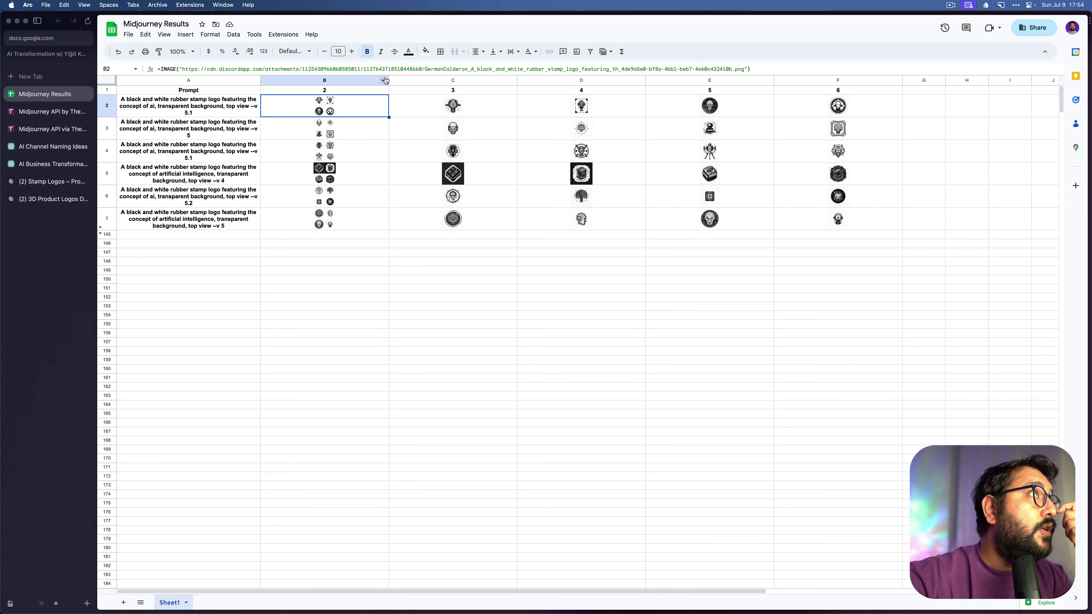
click(107, 107)
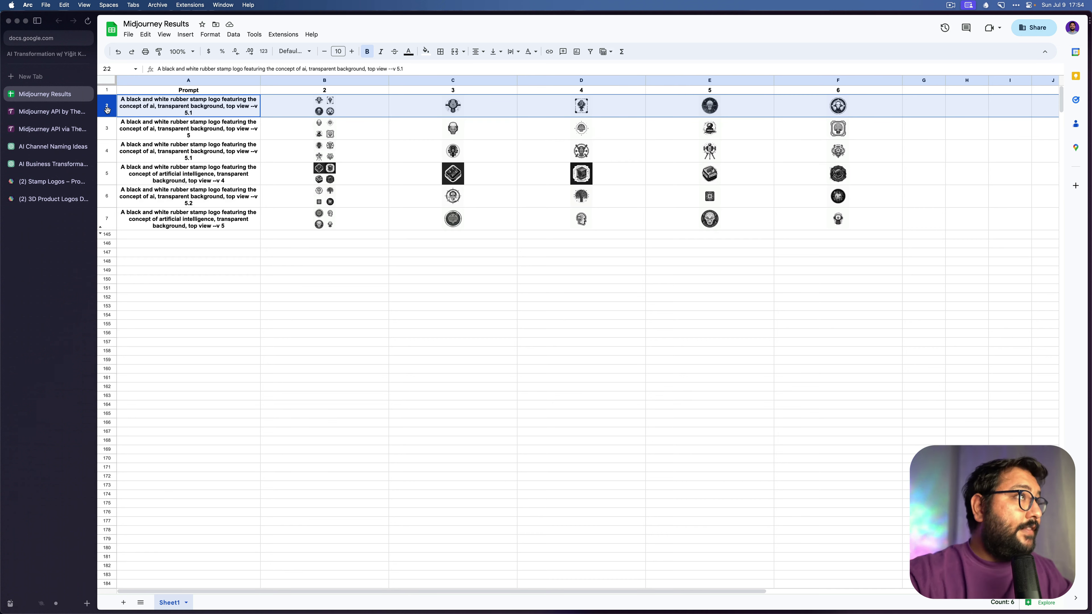
drag(107, 110, 107, 128)
click(324, 80)
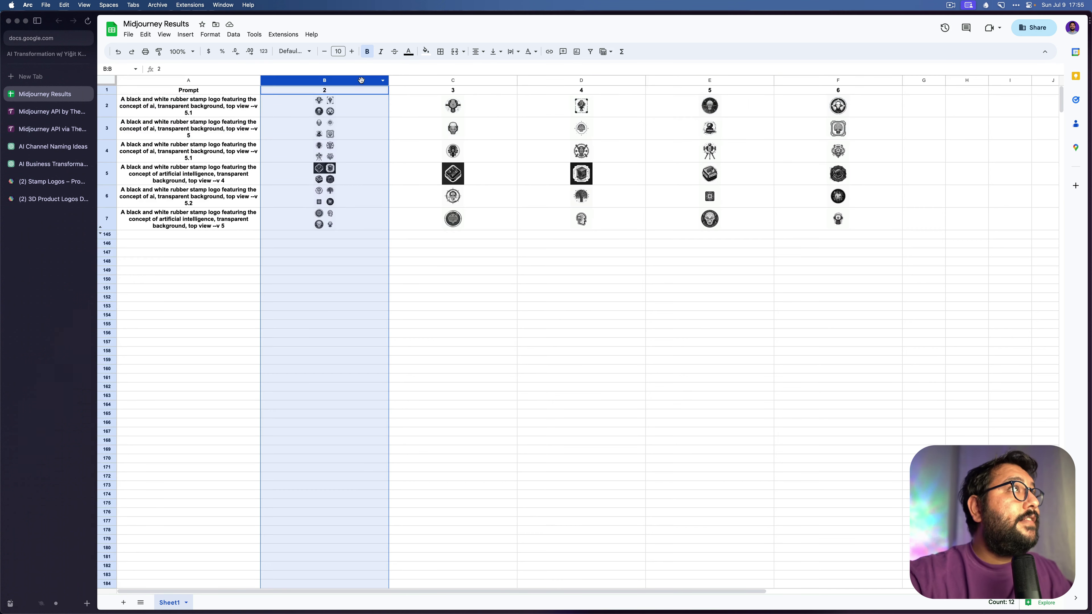
click(104, 107)
key(super+shift+Down)
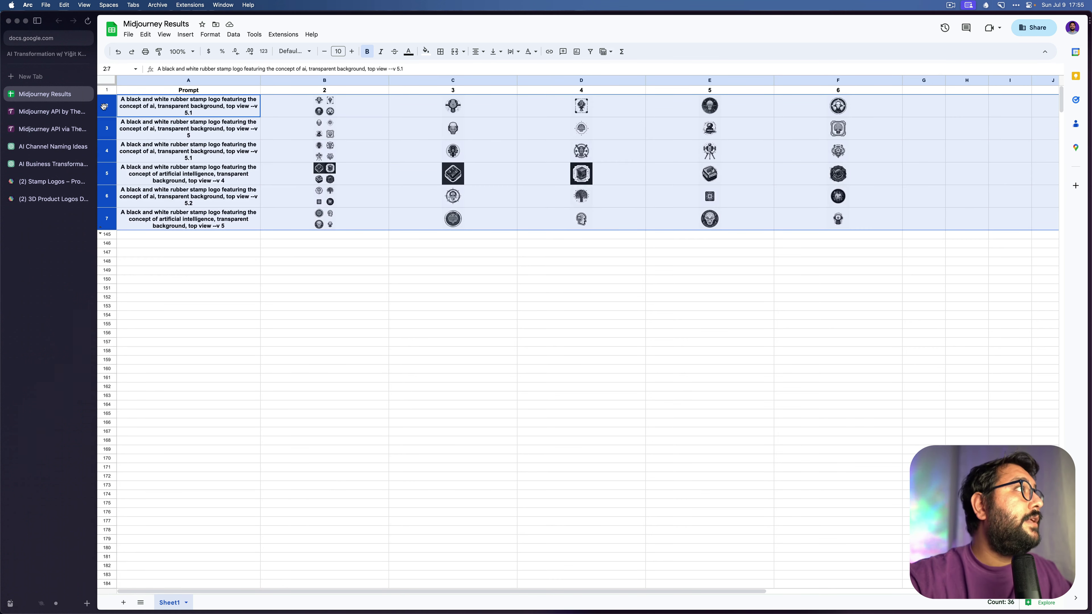
- Open Resize column for column B and close it without changes
click(334, 81)
right_click(334, 82)
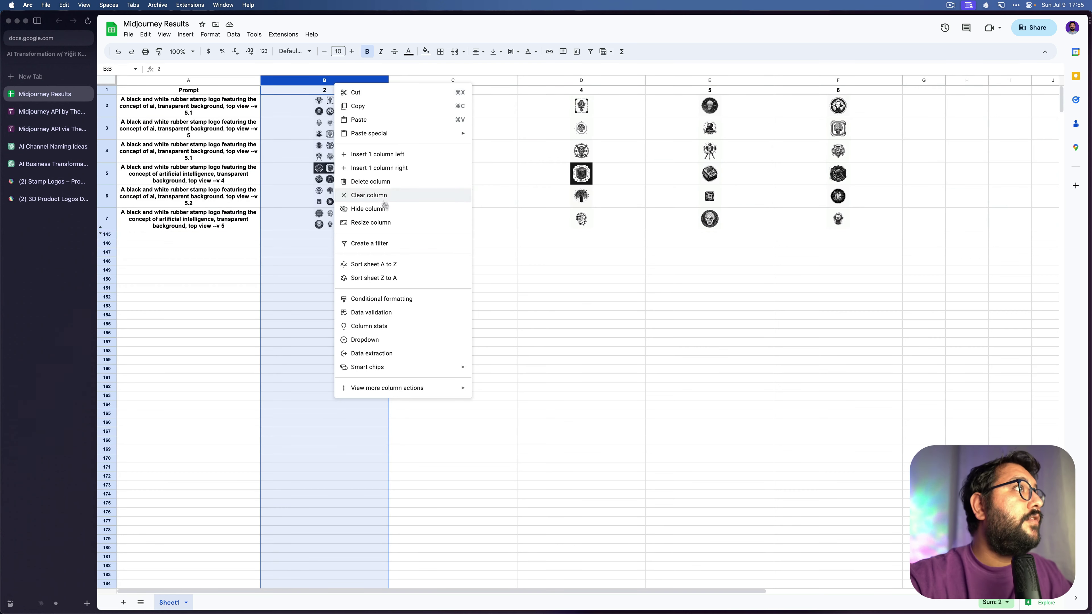
click(385, 223)
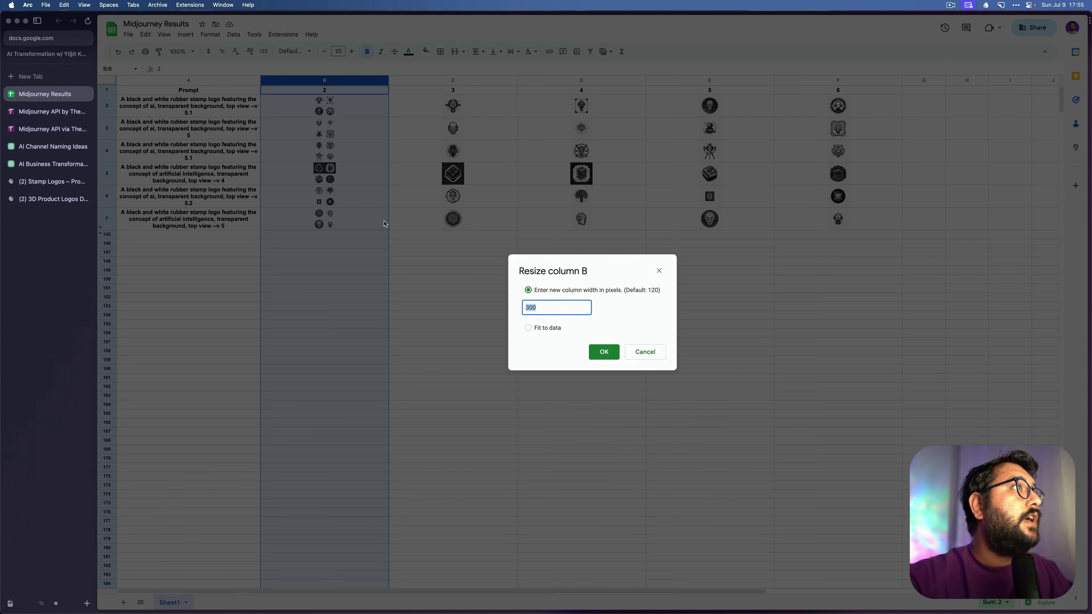
key(Return)
- Select rows 2–152 and bring up their Resize rows dialog
click(107, 106)
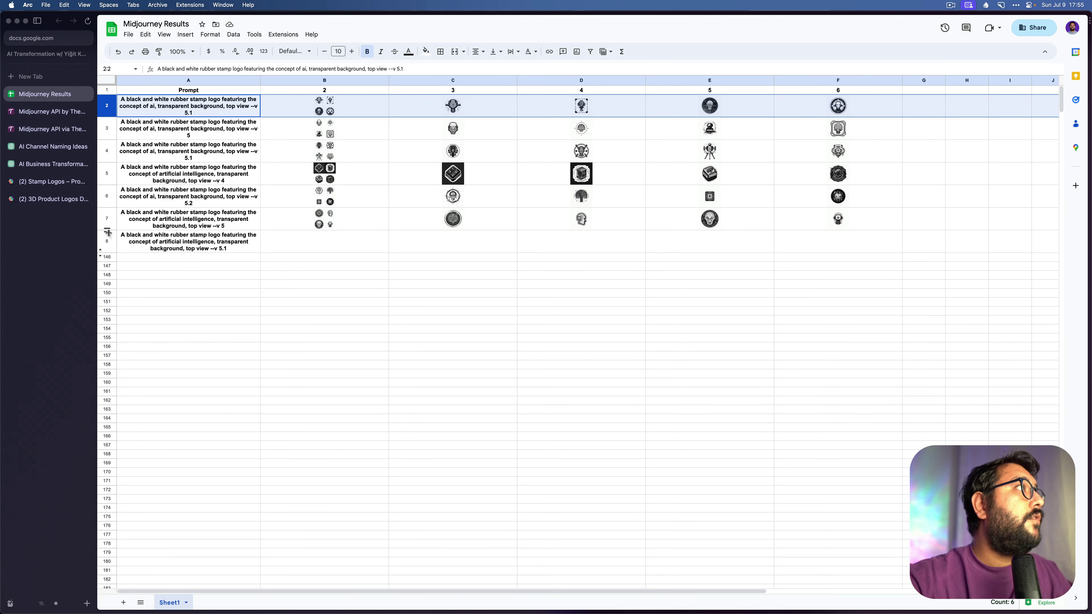
shift+click(107, 237)
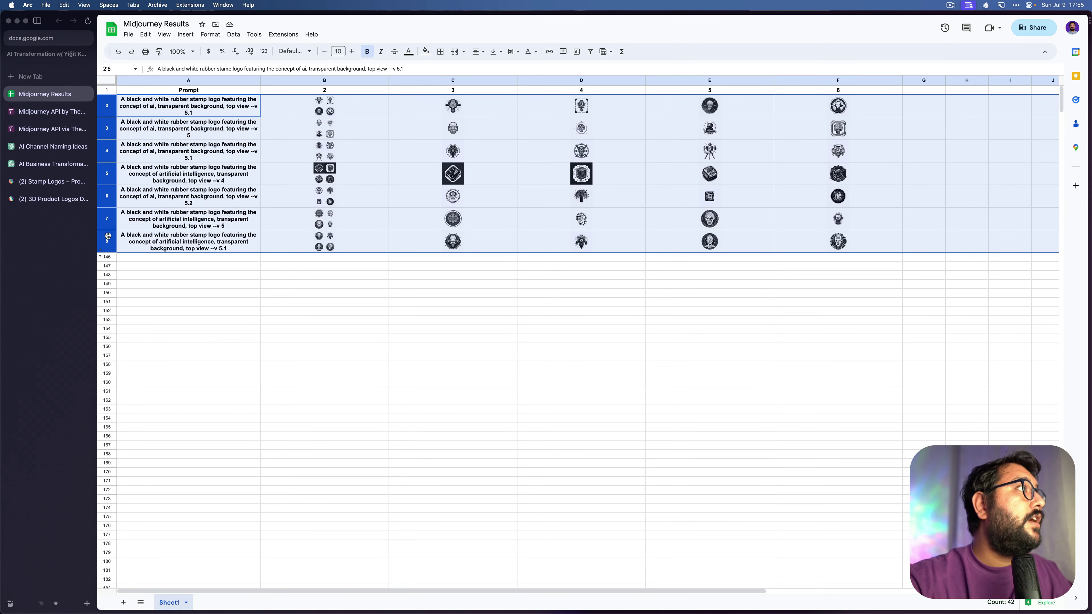
shift+click(107, 309)
right_click(107, 310)
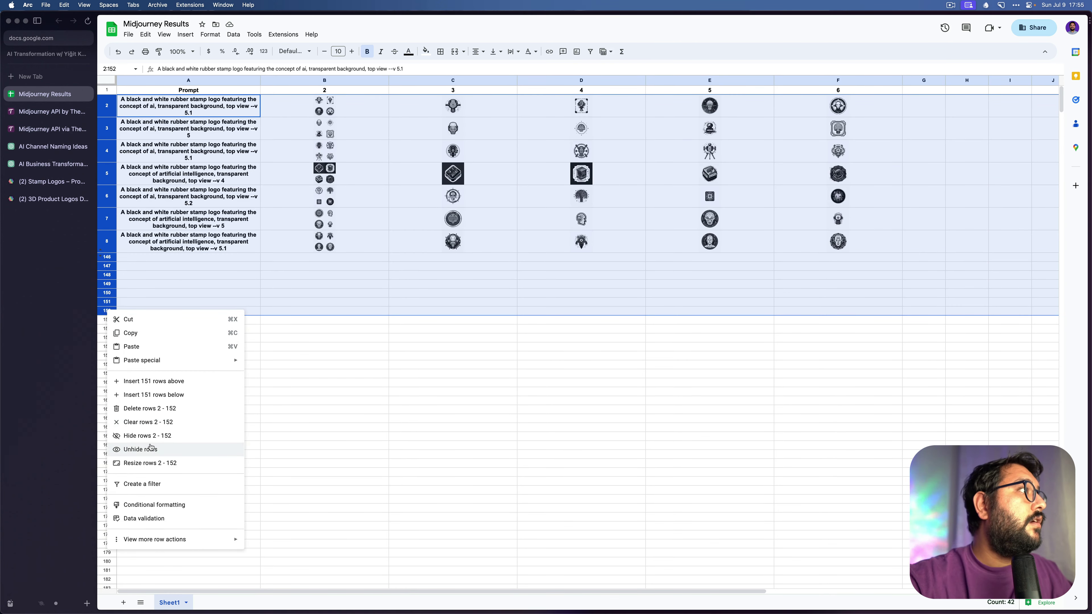
click(150, 463)
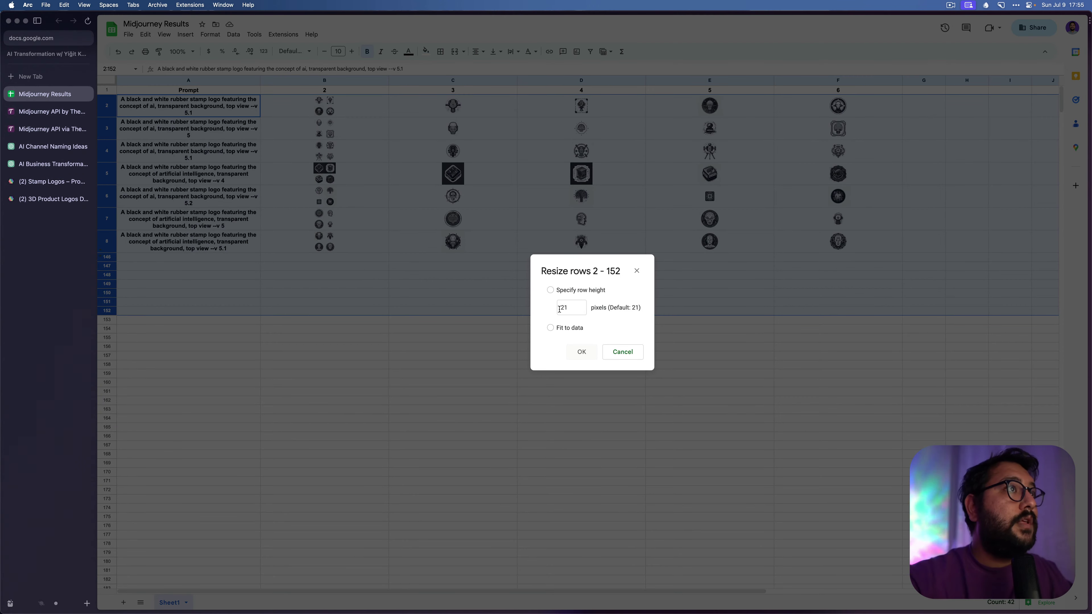
- Set the height of rows 2–152 to 30 in the Resize rows dialog
text(300)
key(Return)
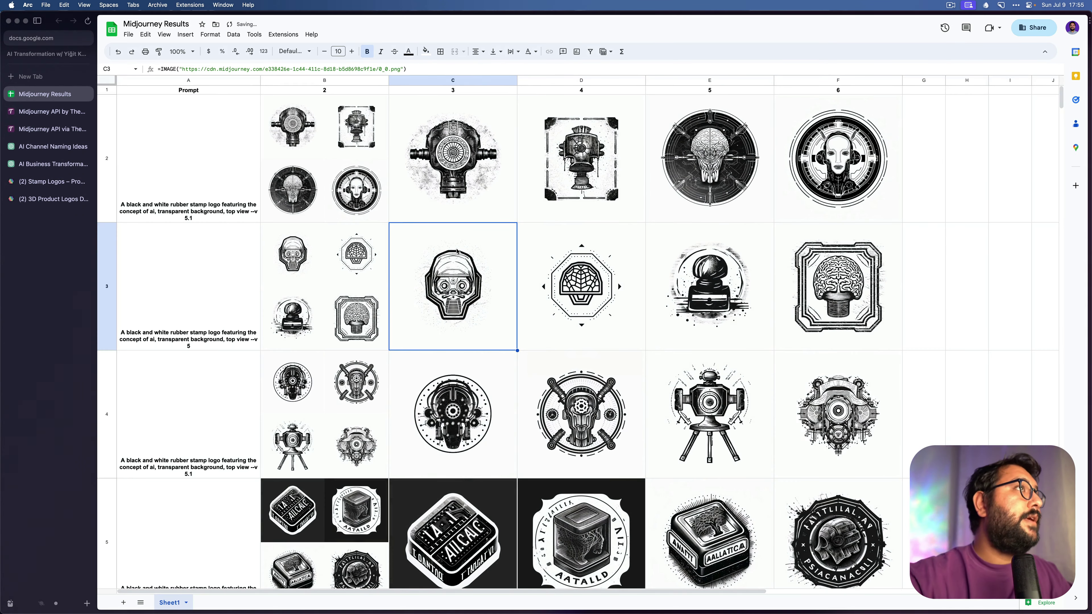
click(188, 159)
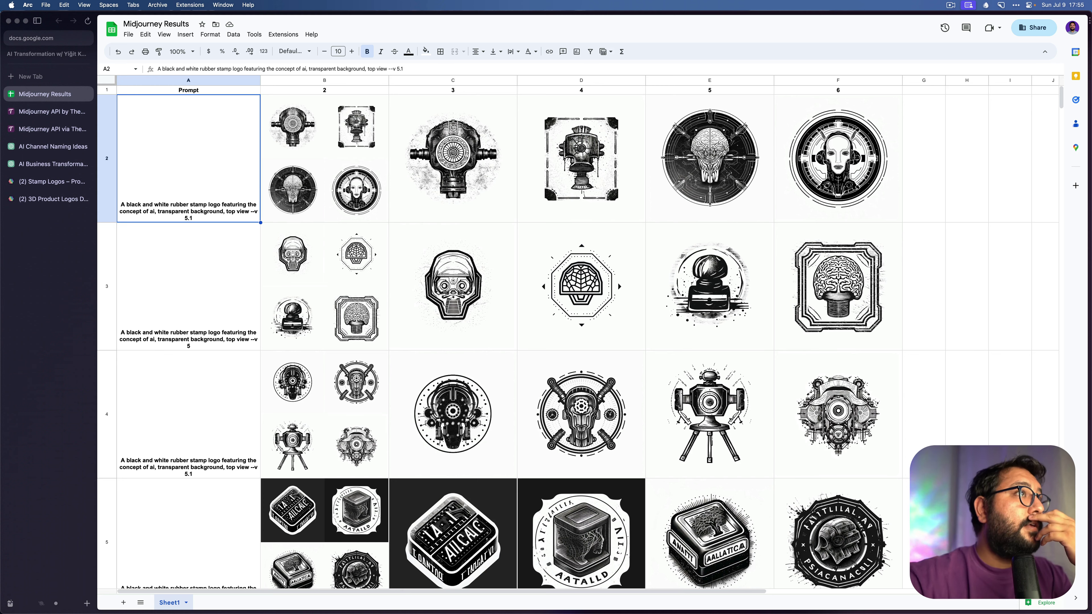
- Step down through rows 6–8 and back to row 4 to review each prompt's logos
key(Down)
key(Down)
key(Down)
key(Down)
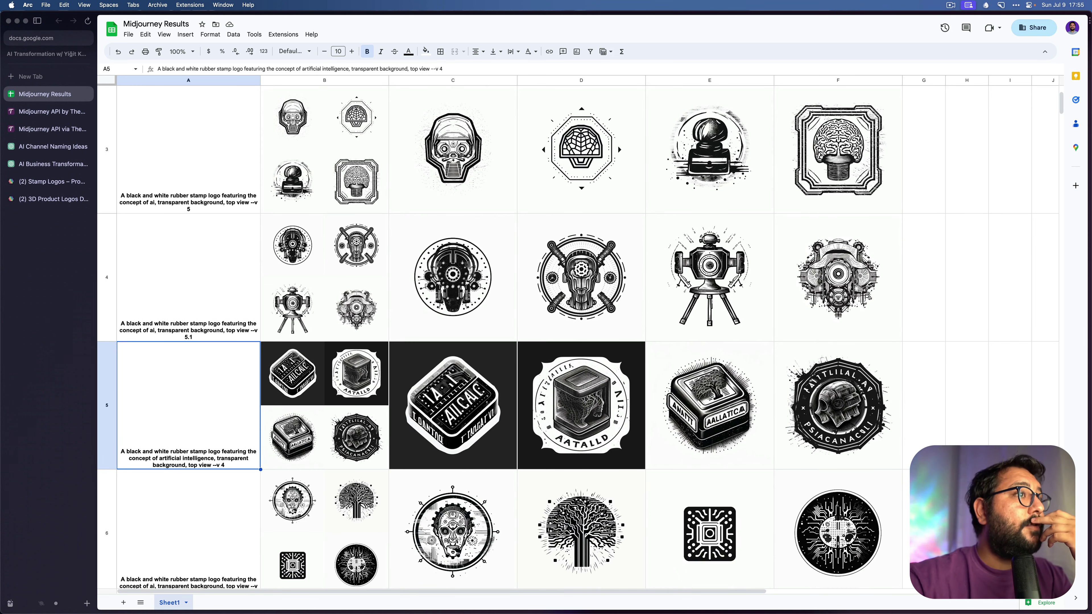
key(Down)
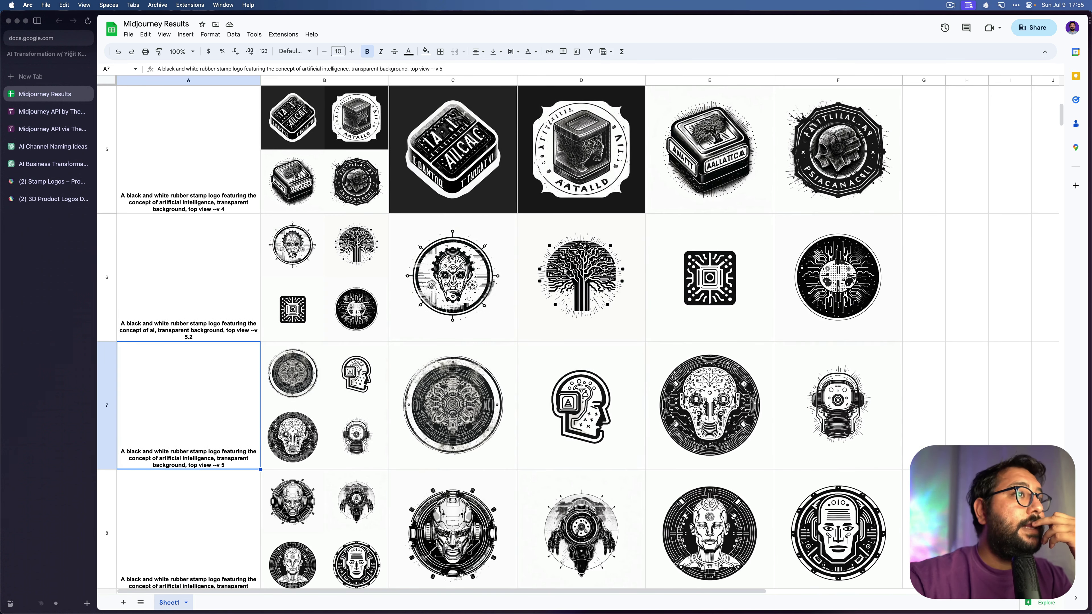
key(Down)
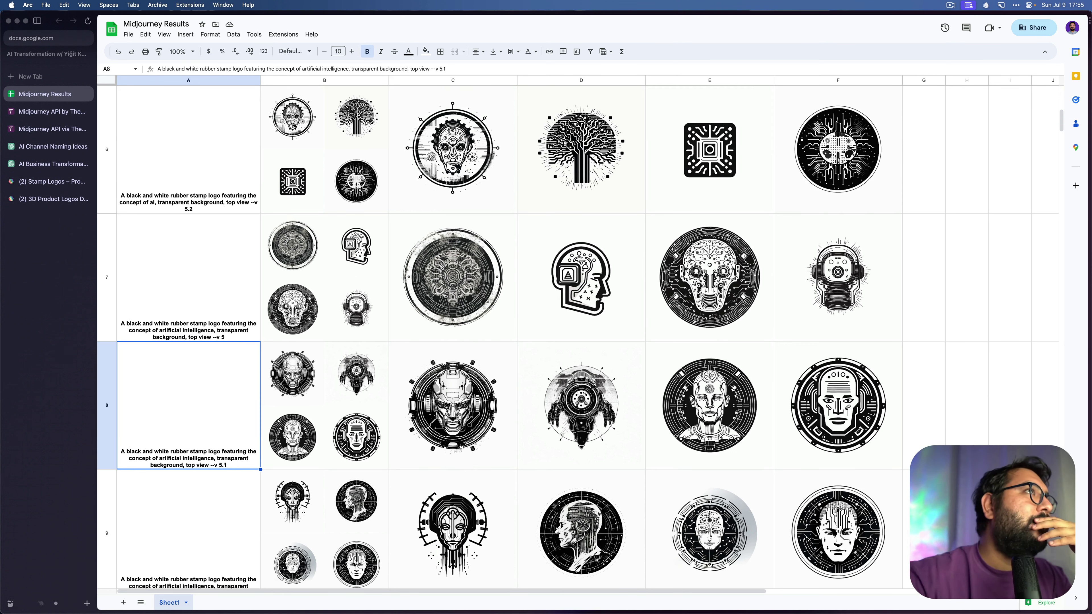
key(Up)
key(Up)
key(Up)
key(Up)
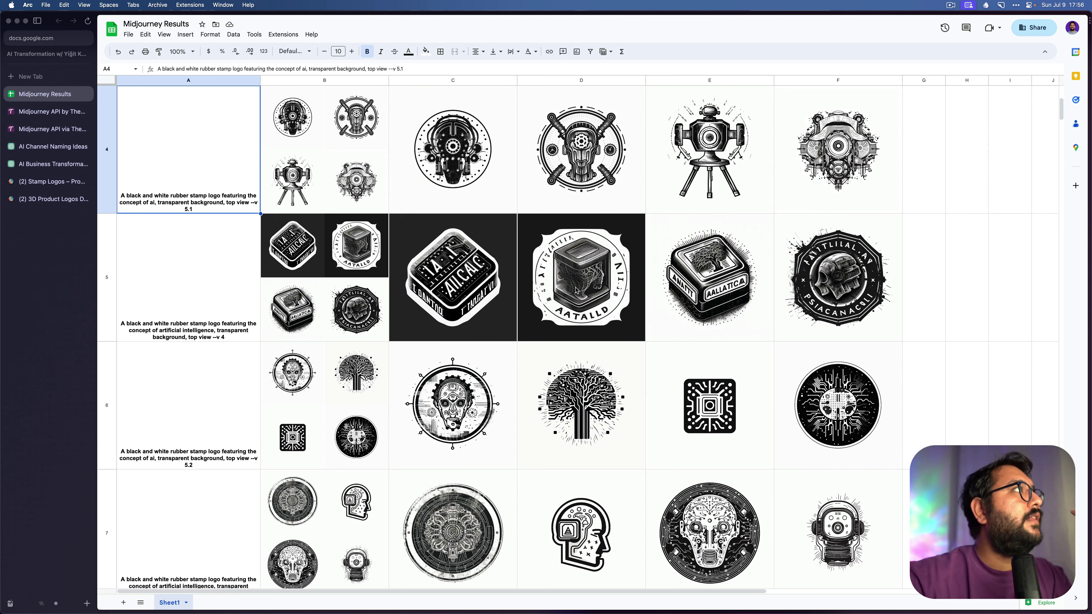
- Paste the earlier stamp logo prompt and replace 'artificial intelligence' with 'brain', then return to cell A5
key(ctrl+Tab)
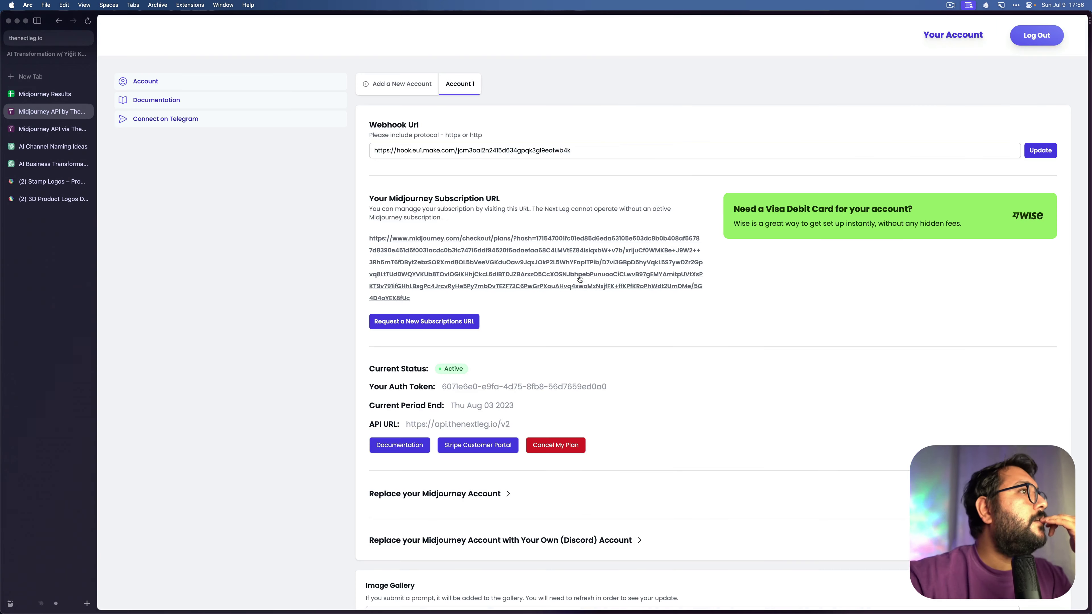
scroll(860, 394, down, 10)
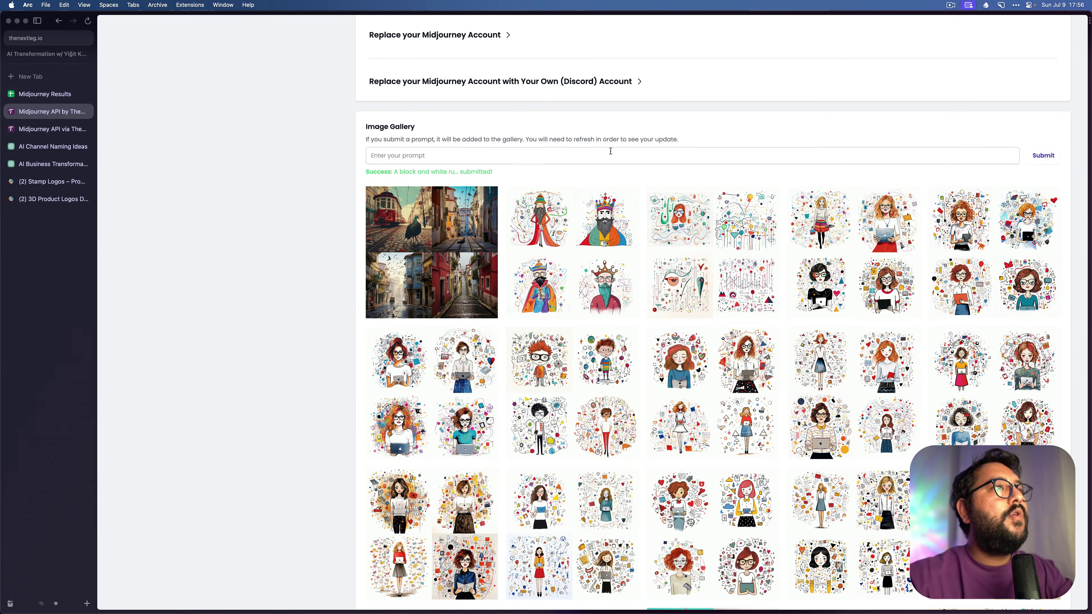
click(610, 154)
text(A black and white rubber stamp logo featuring the concept of artificial intelligence, transparent background, top view  --v 4)
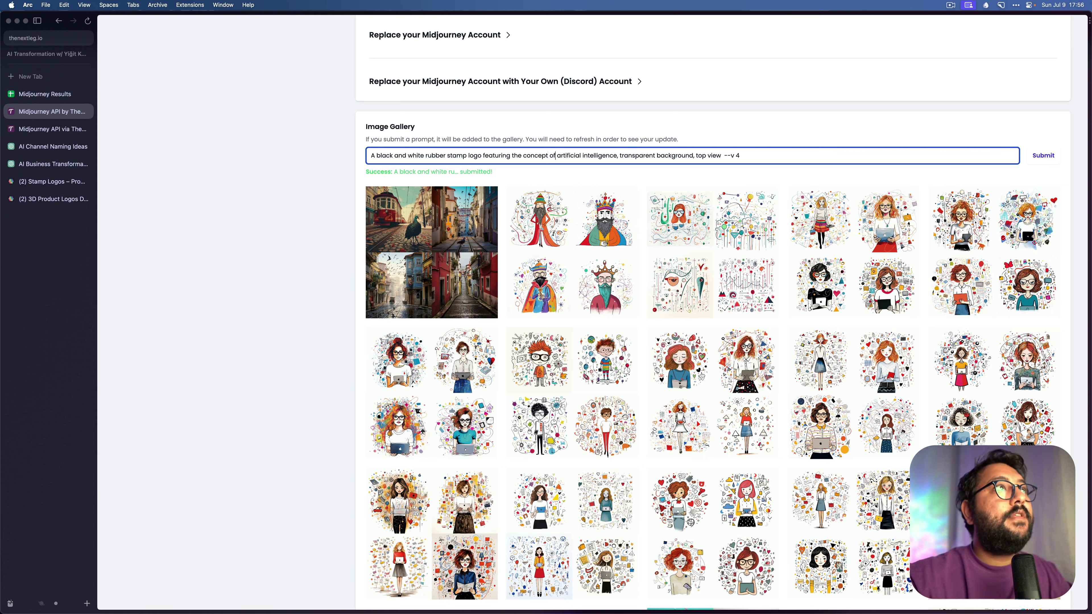
key(alt+shift+Right)
key(alt+shift+Right)
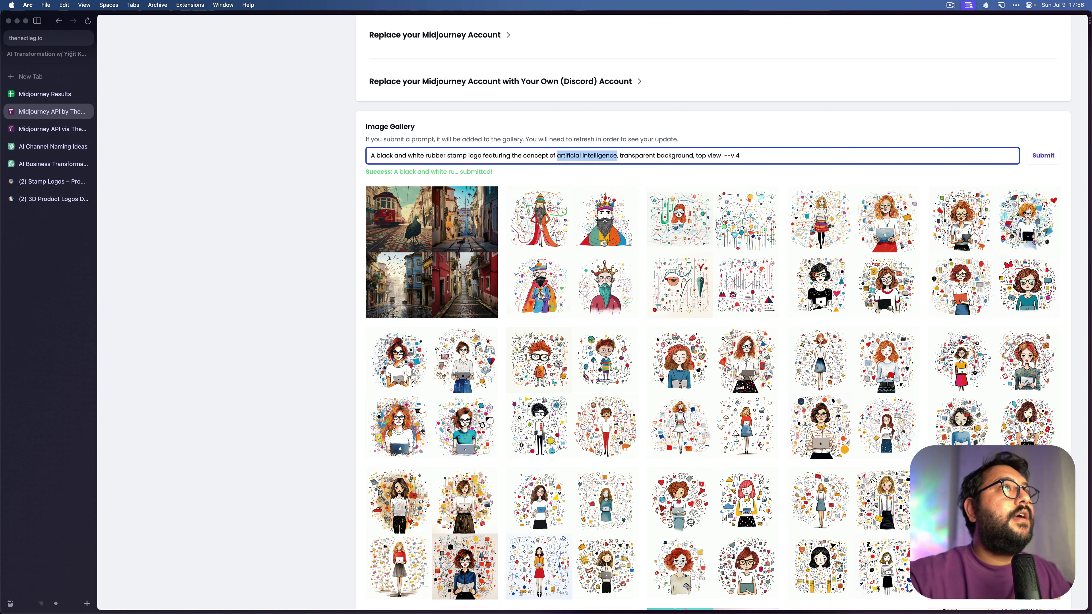
text(brain)
key(super+a)
key(super+c)
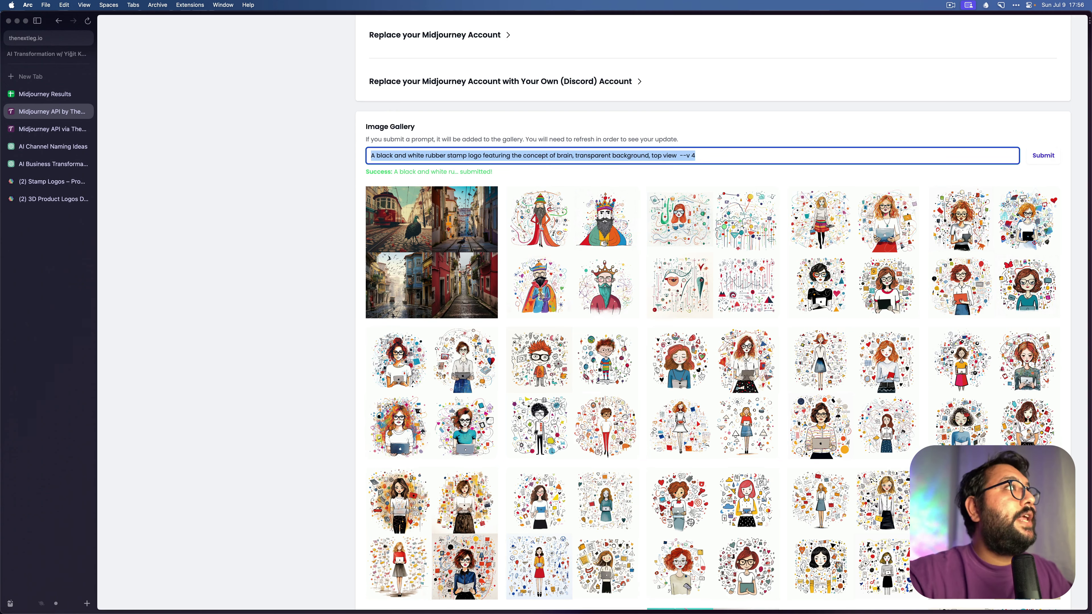
key(ctrl+Tab)
click(239, 334)
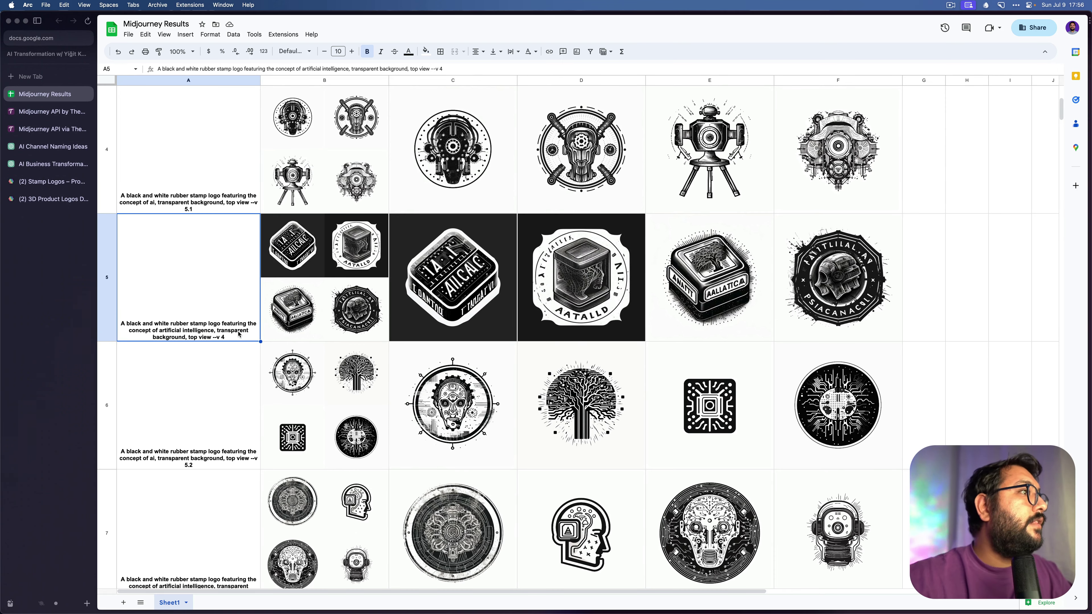
- Review prompt rows 5–9, selecting their result block and stepping through row 5's logo images
key(Down)
key(Down)
key(Down)
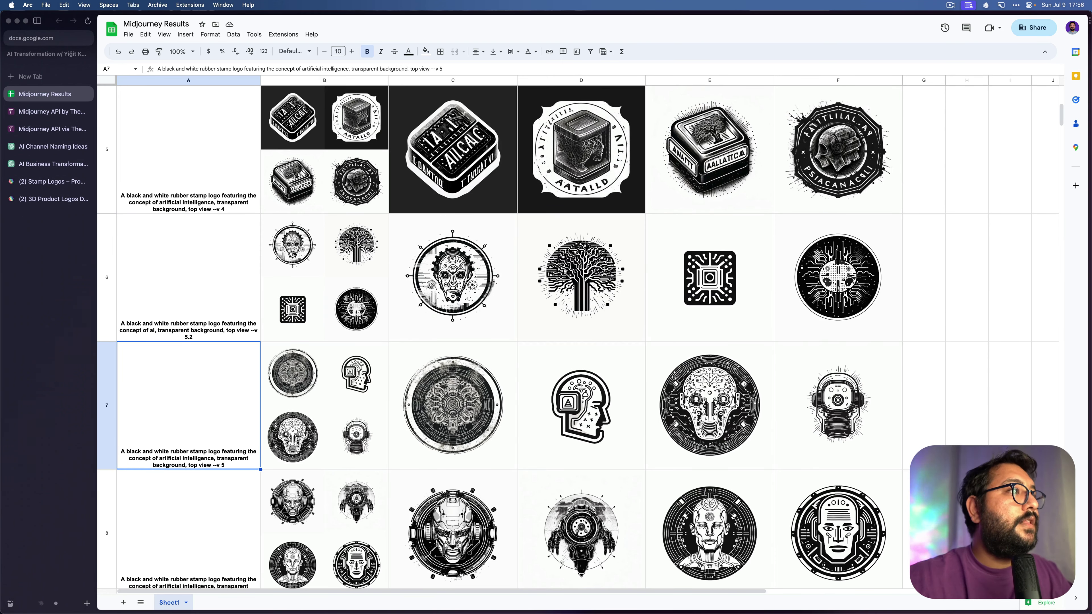
key(Up)
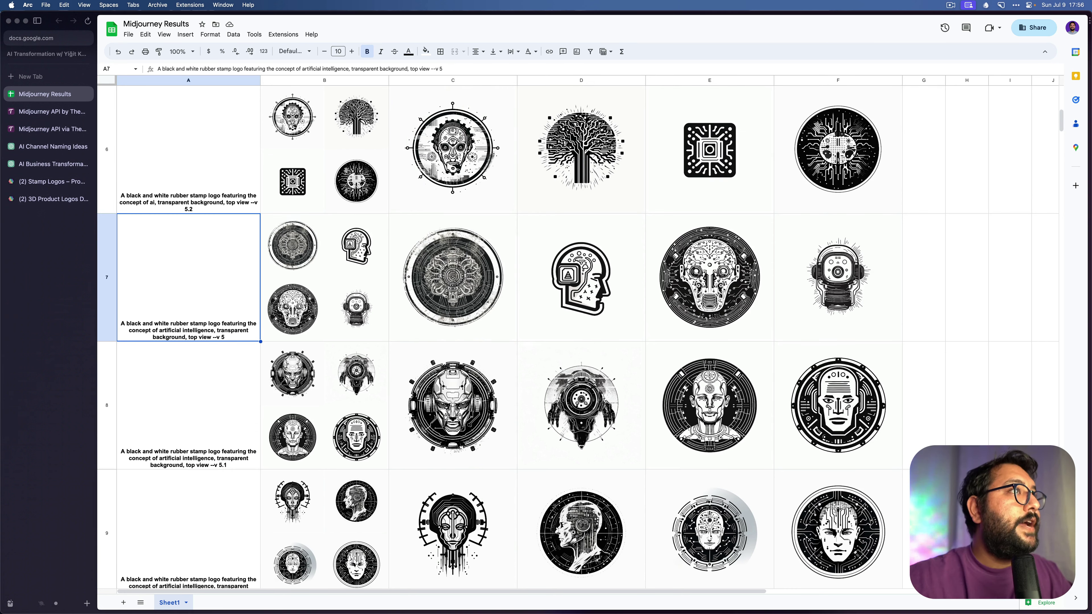
key(Down)
key(Down)
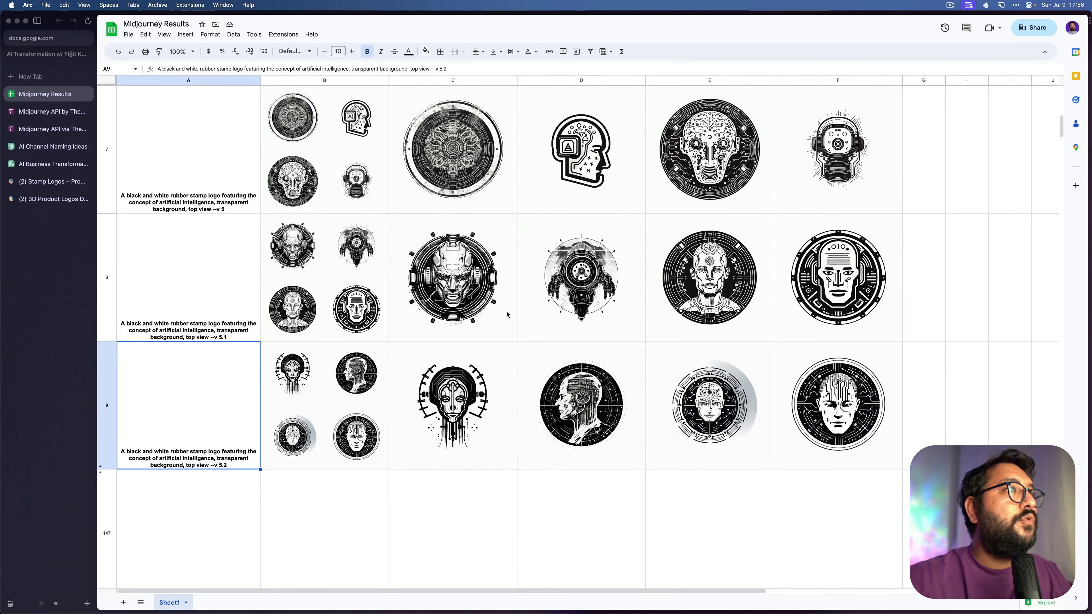
key(shift+Right)
key(shift+Right)
key(shift+Right)
key(shift+Right)
key(shift+Right)
key(shift+Up)
key(shift+Up)
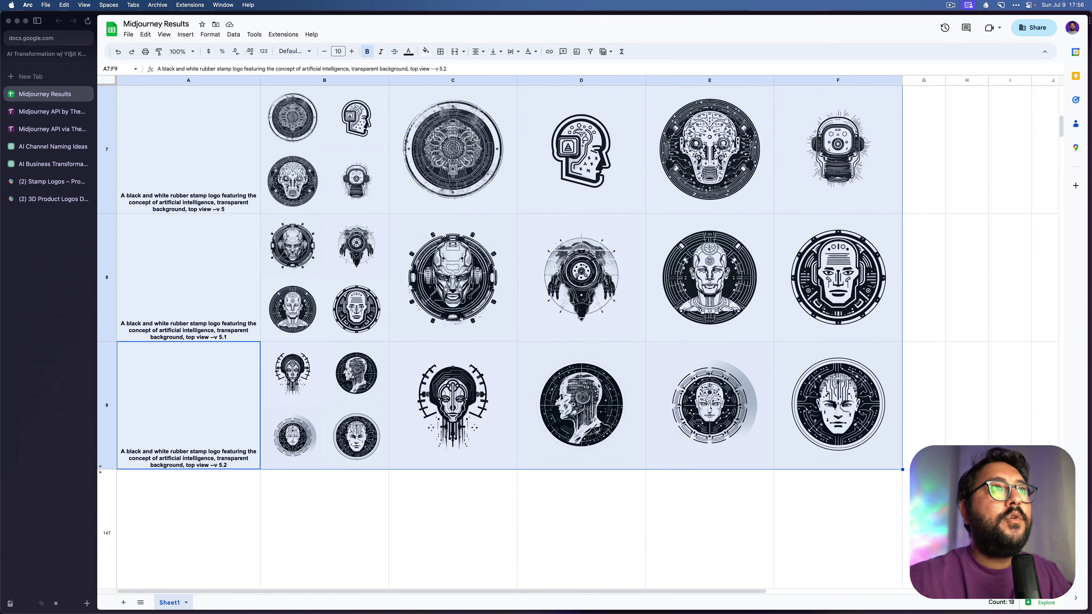
key(shift+Up)
key(shift+Up)
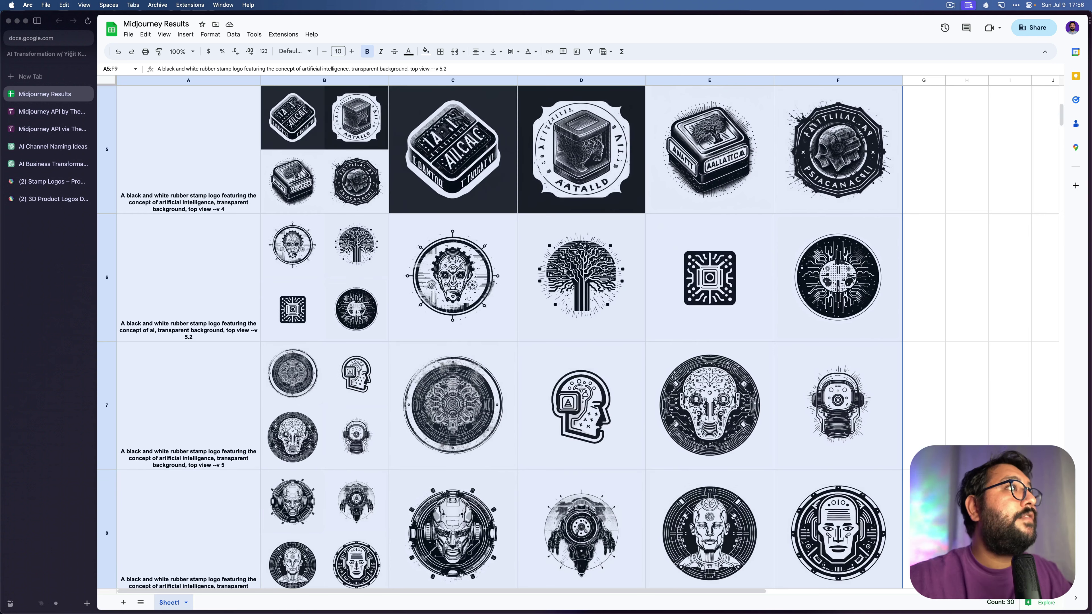
click(232, 205)
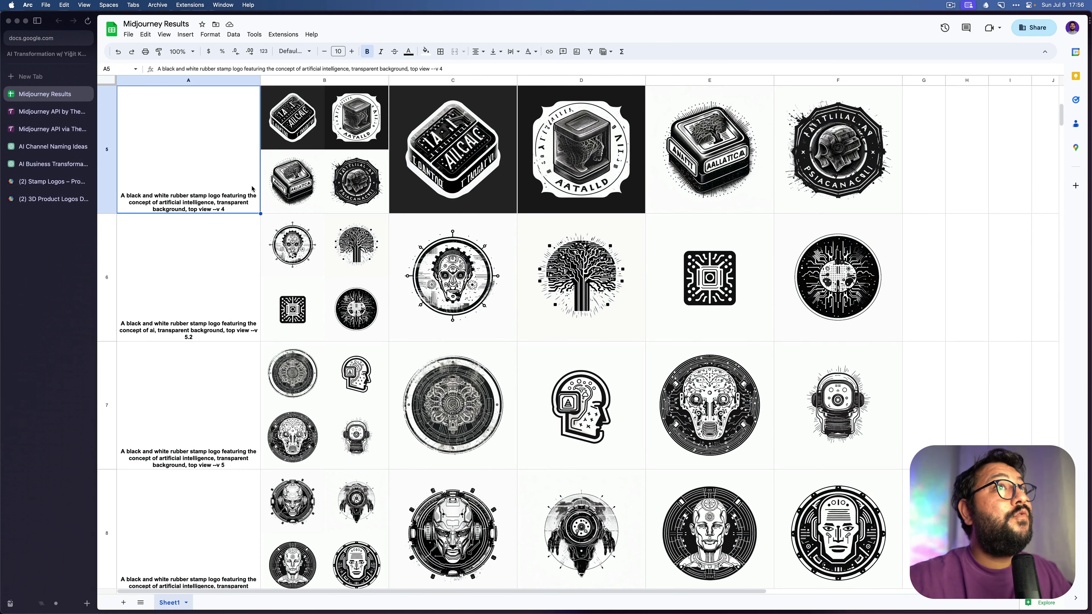
key(Right)
key(Right)
key(Right)
key(Right)
key(Up)
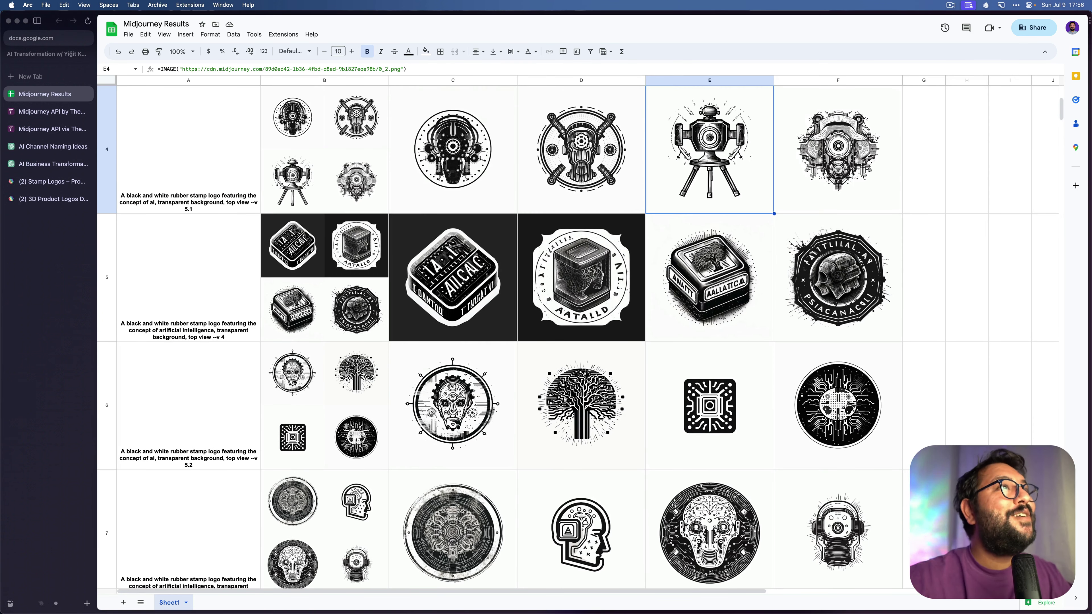
key(Down)
- Paste the stamp logo prompt into the gallery field, then delete all of it
key(ctrl+Tab)
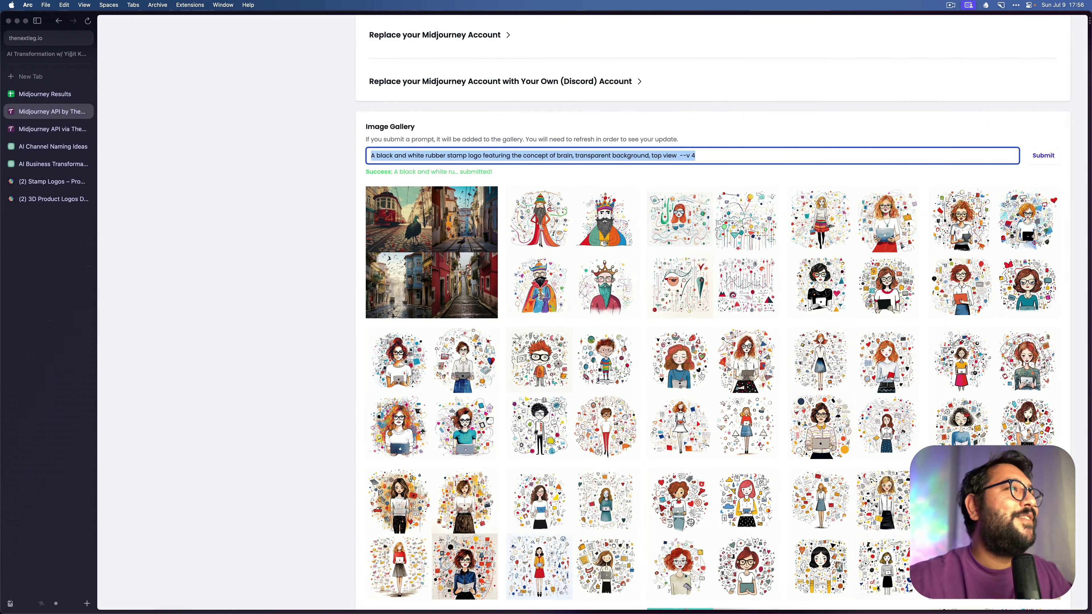
key(BackSpace)
key(super+v)
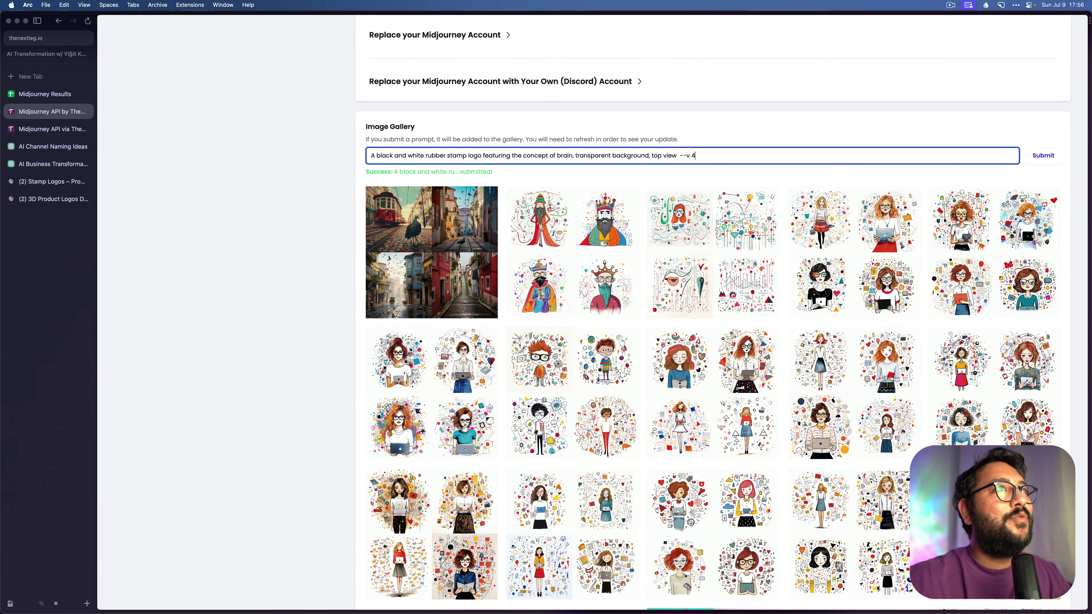
key(super+a)
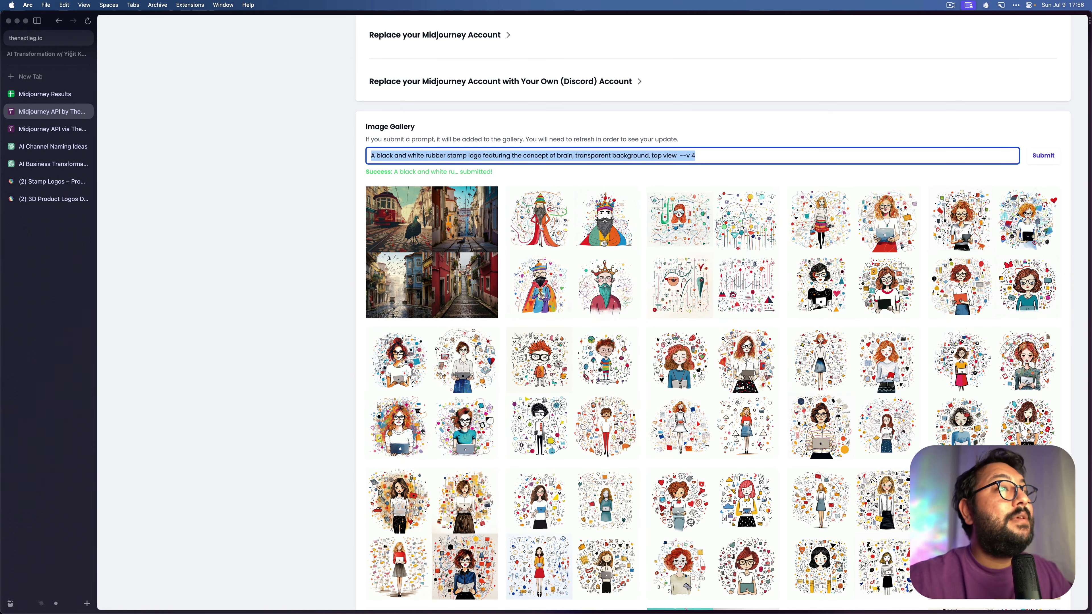
key(BackSpace)
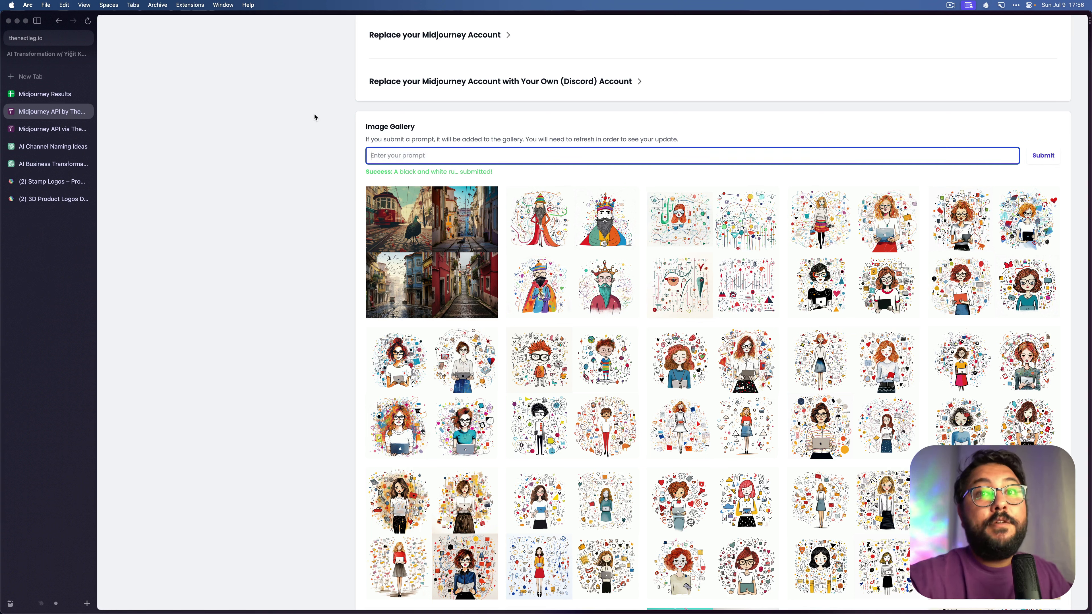
click(190, 178)
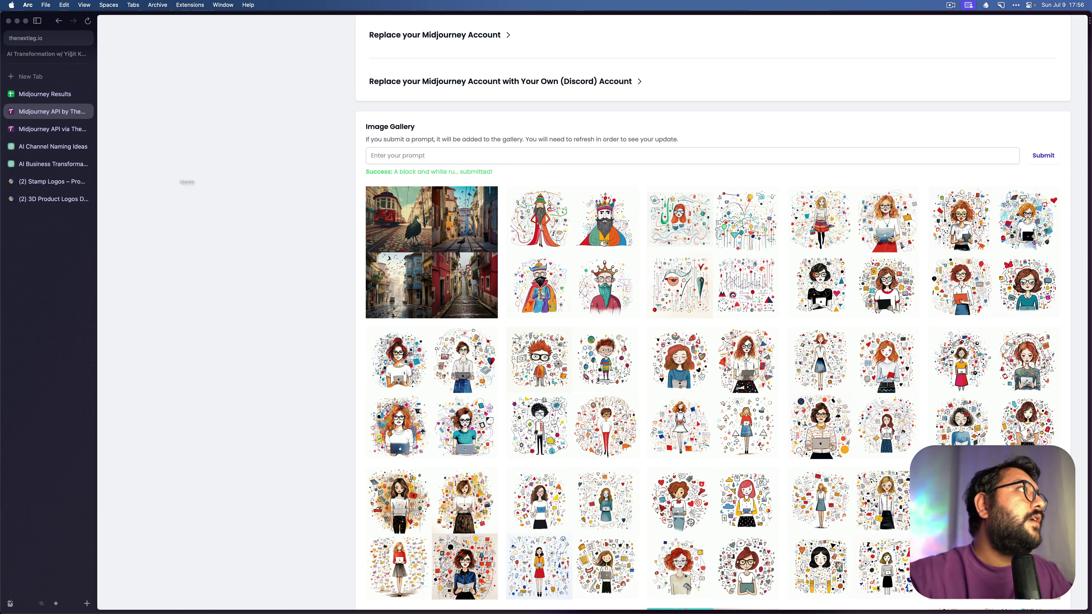
- Ask ChatGPT in the AI Channel Naming Ideas chat for 'imaginable' words for the concept 'AI'
click(48, 151)
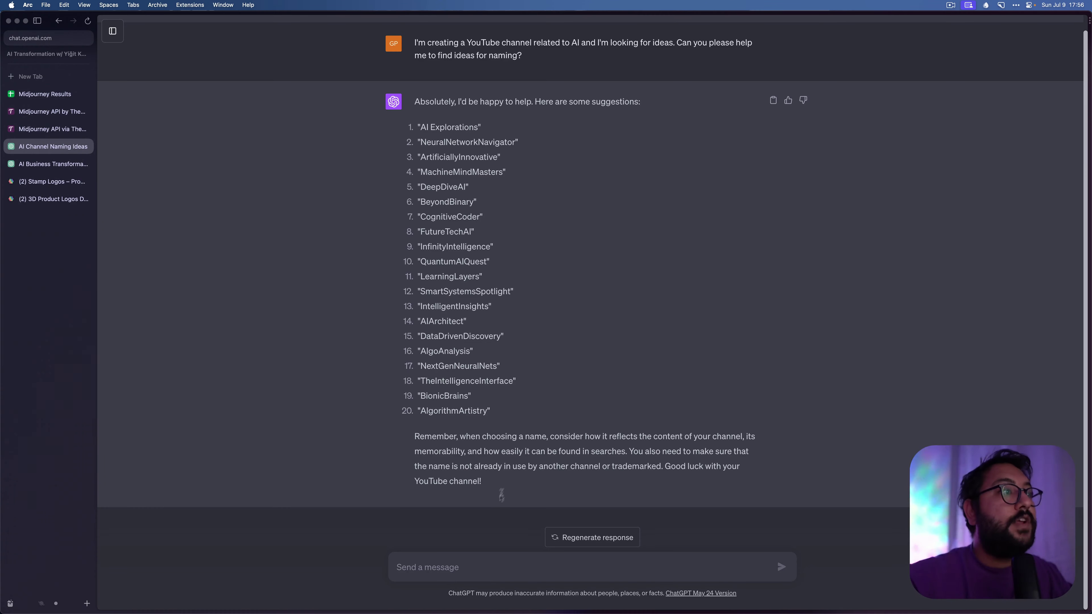
click(452, 569)
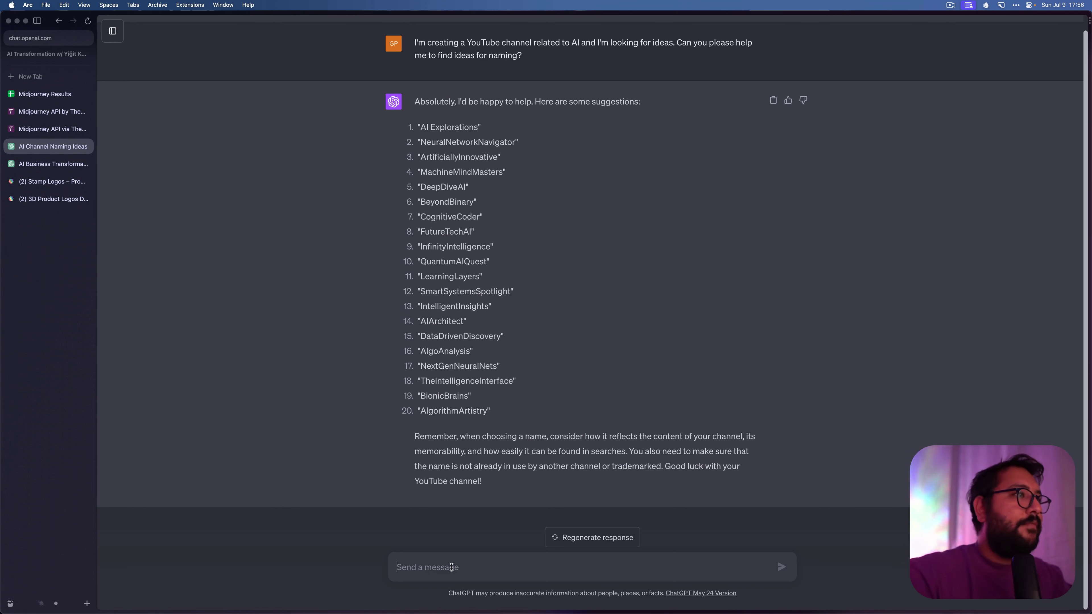
text(okay)
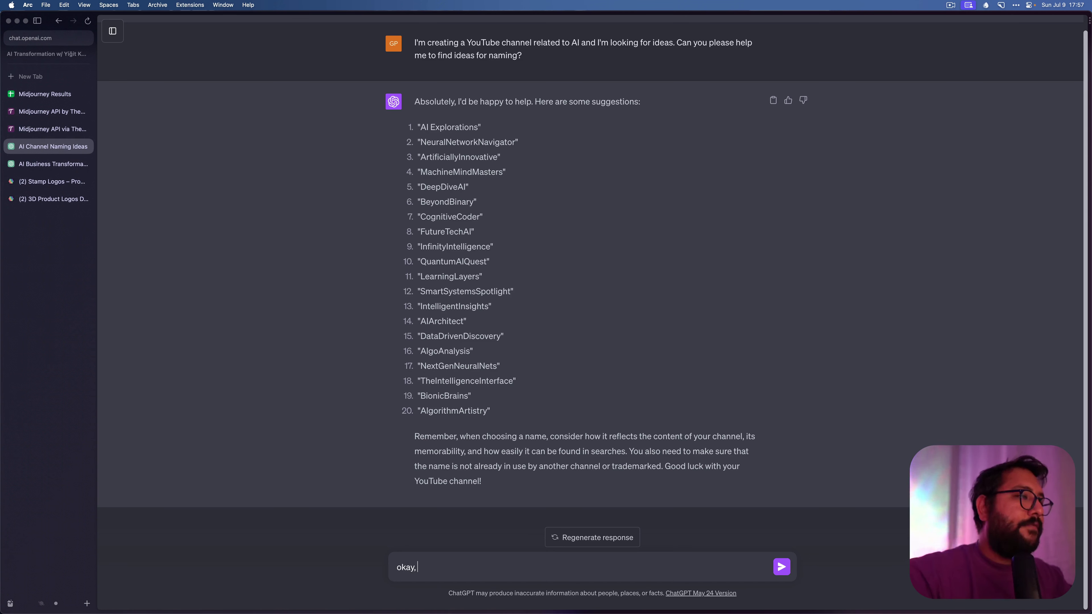
text(, c)
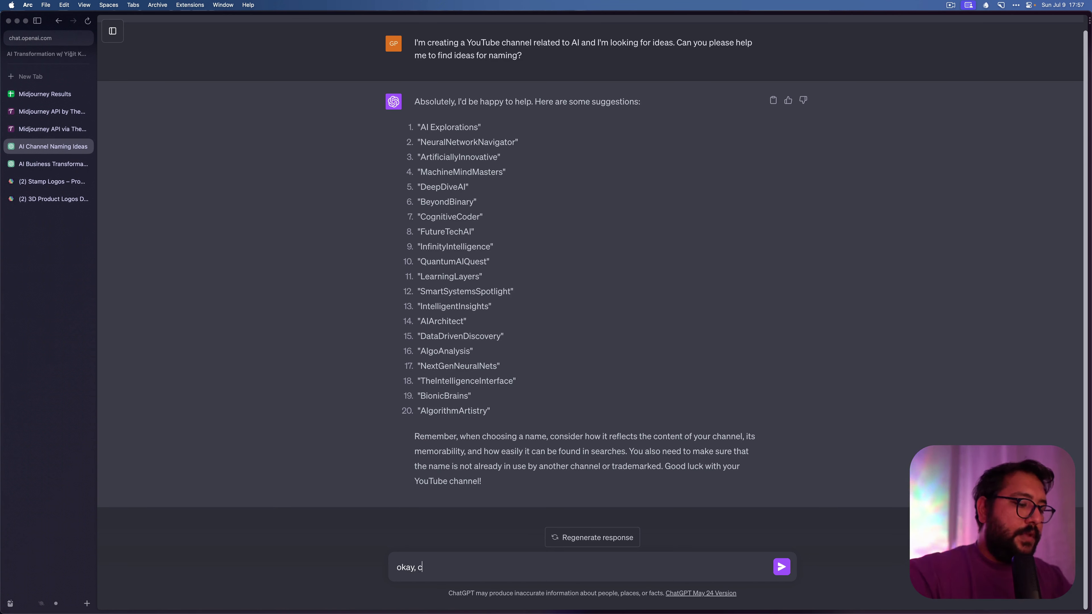
text(ome up with some )
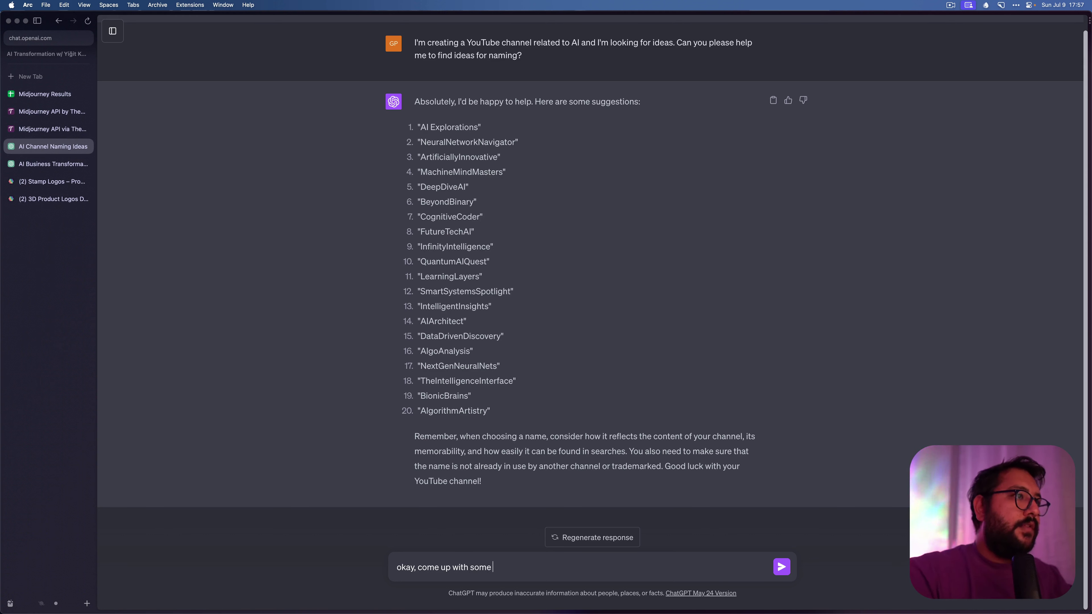
text('imagin)
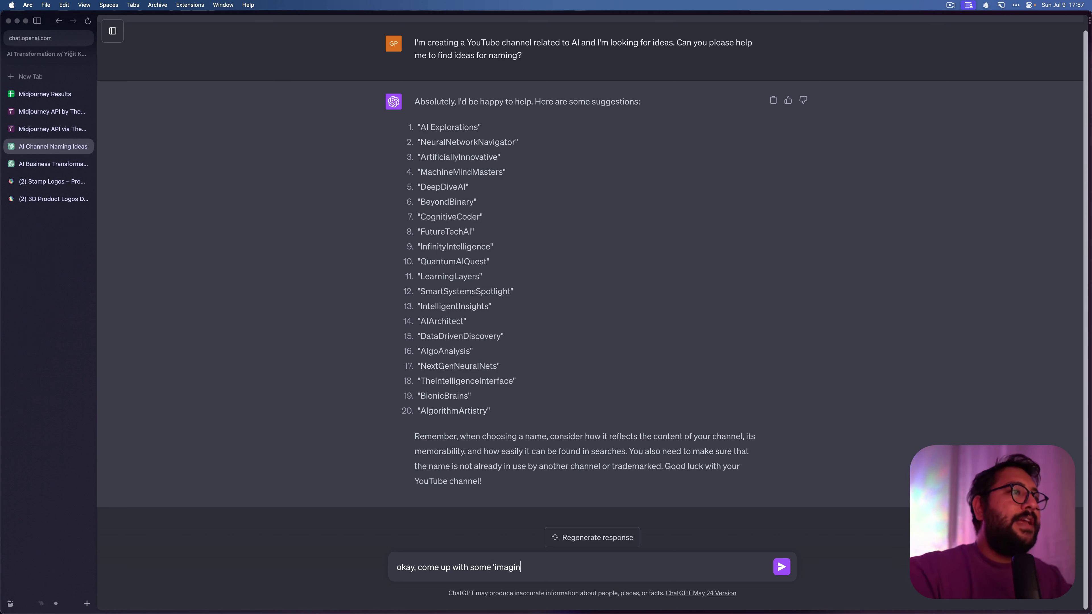
text(able ' w)
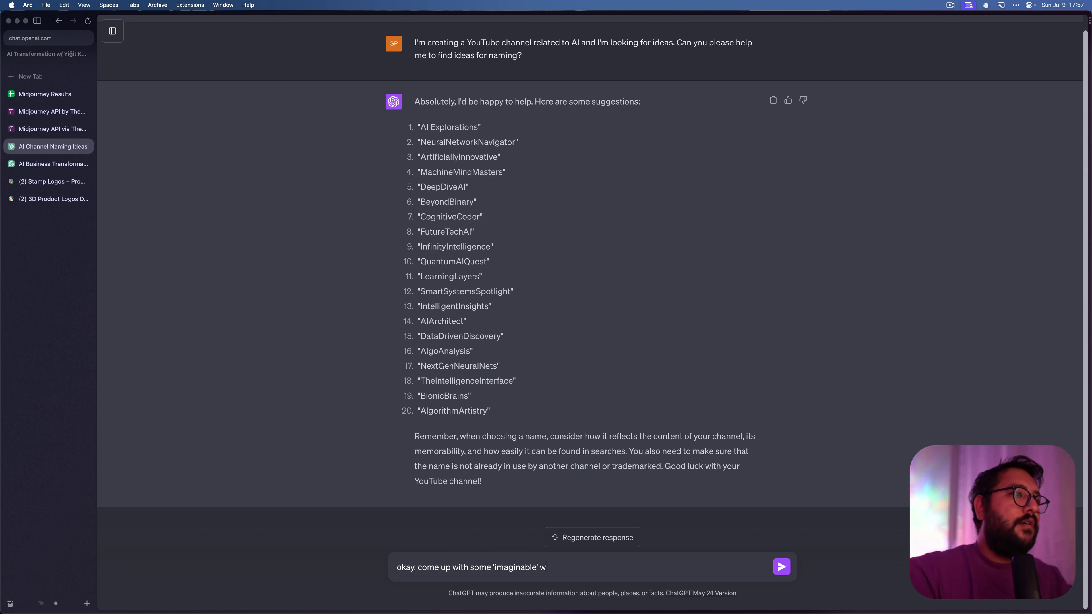
text(ords for the c)
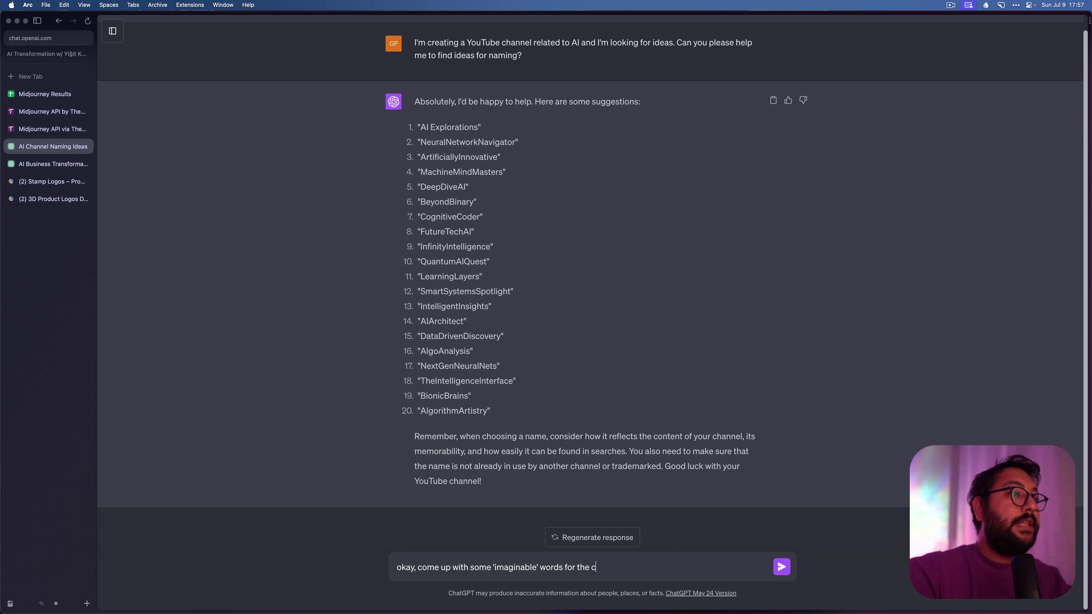
text(oncept 'AI'?)
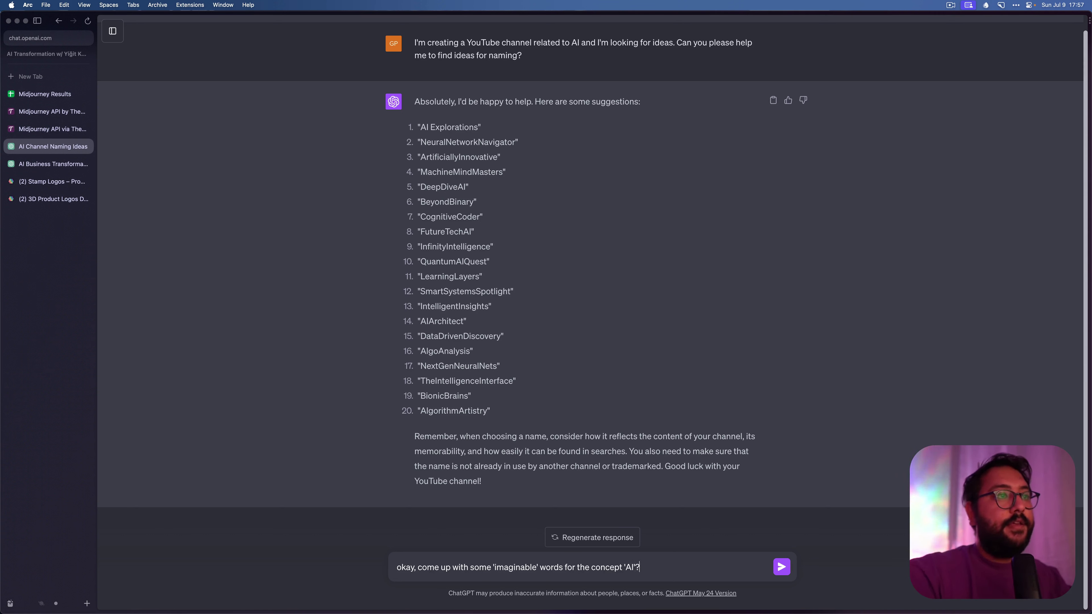
text( for example)
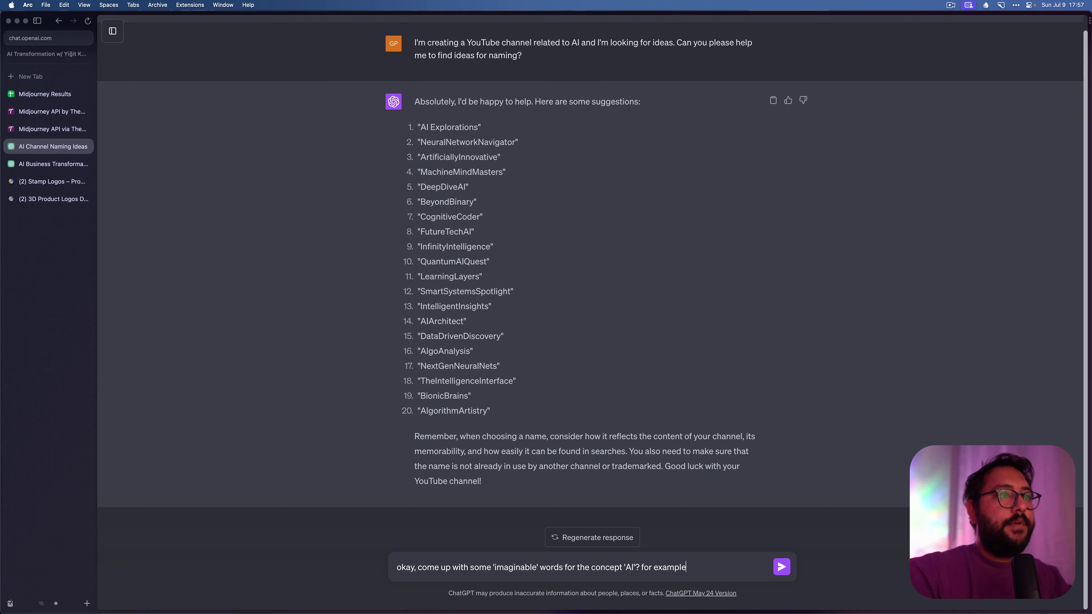
text(: brain)
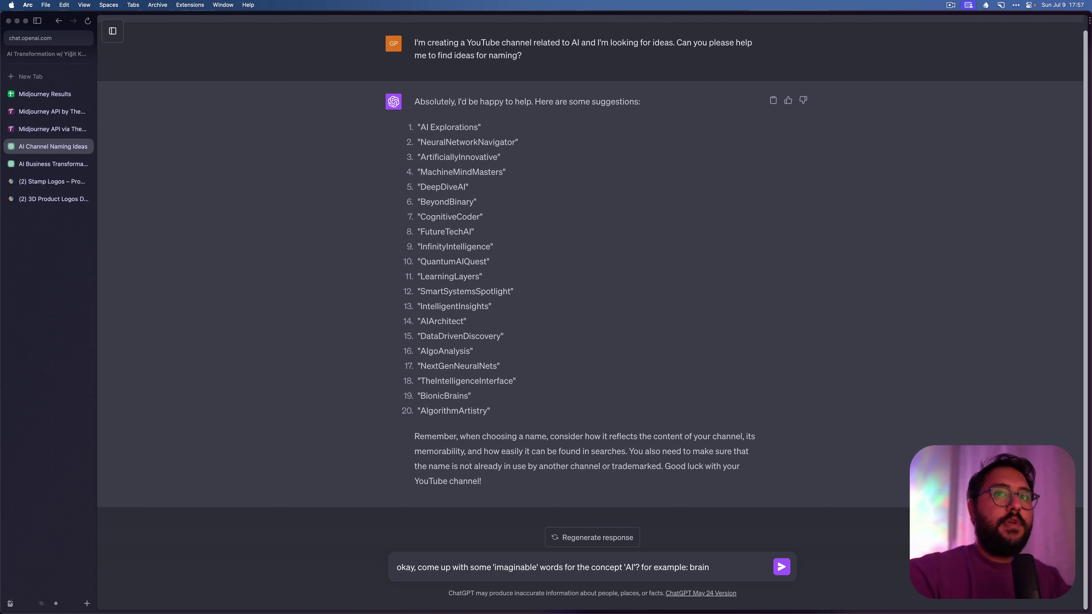
text(, connections etc.)
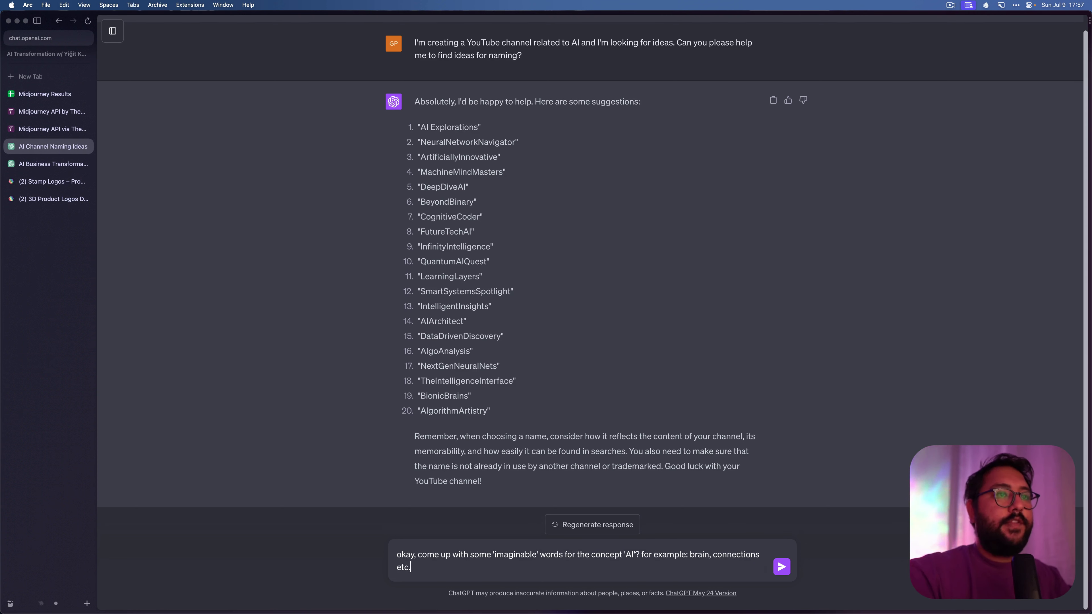
key(Return)
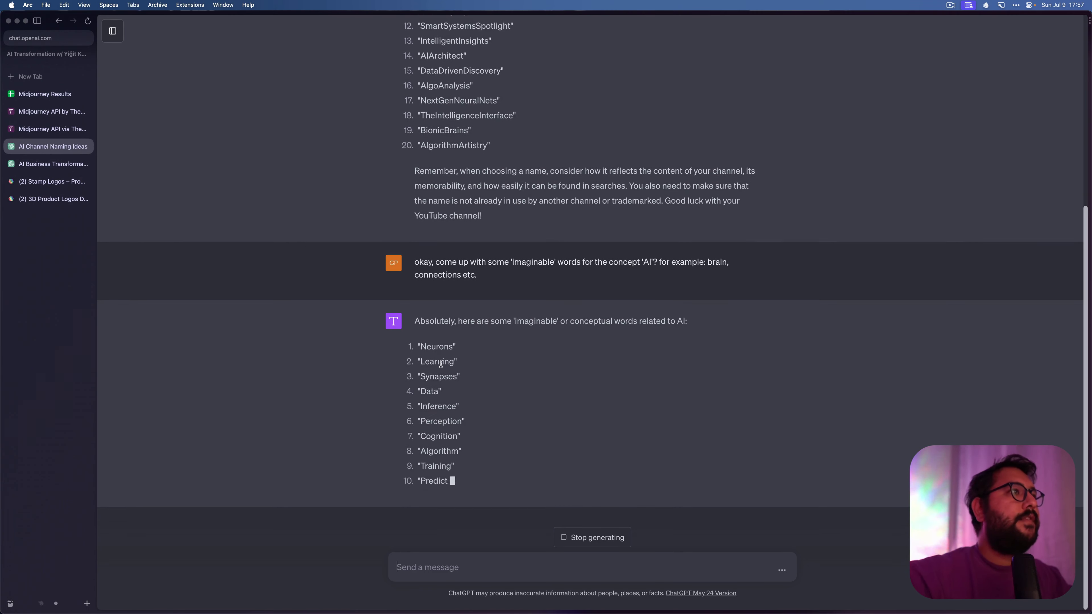
- Copy 'Synapses' from the reply and return to The Next Leg gallery
double_click(437, 386)
key(super+c)
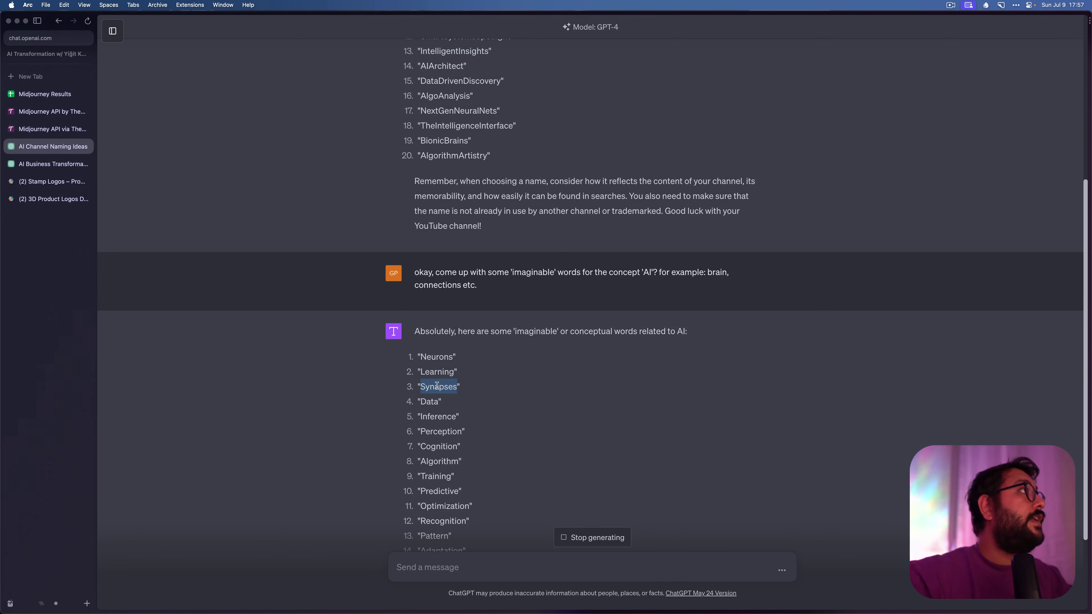
key(super+alt+Up)
key(super+w)
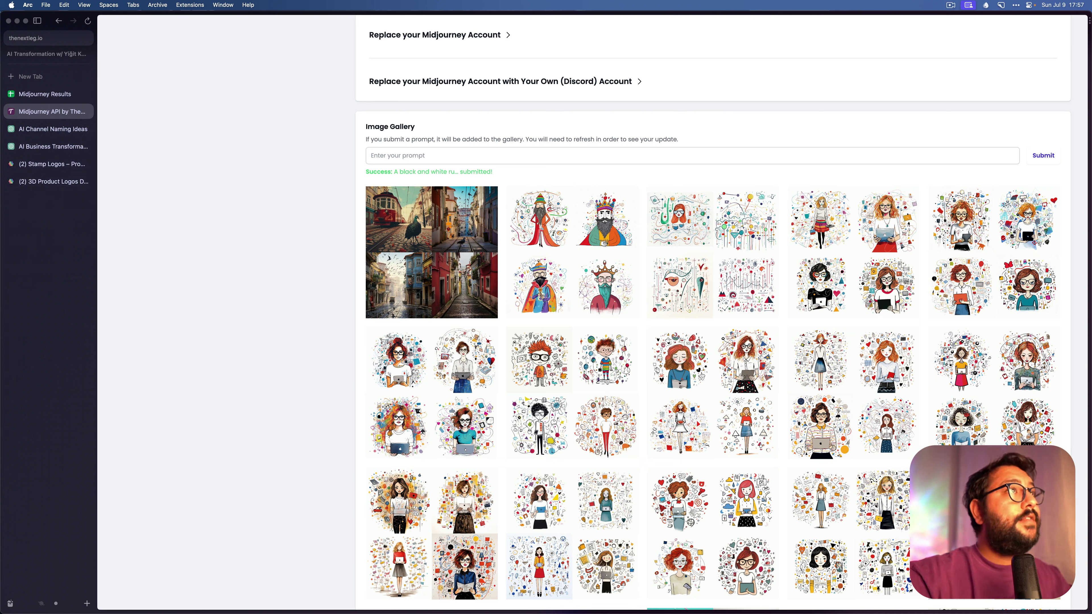
- Reload The Next Leg account page to refresh the image gallery
click(587, 163)
key(alt+space)
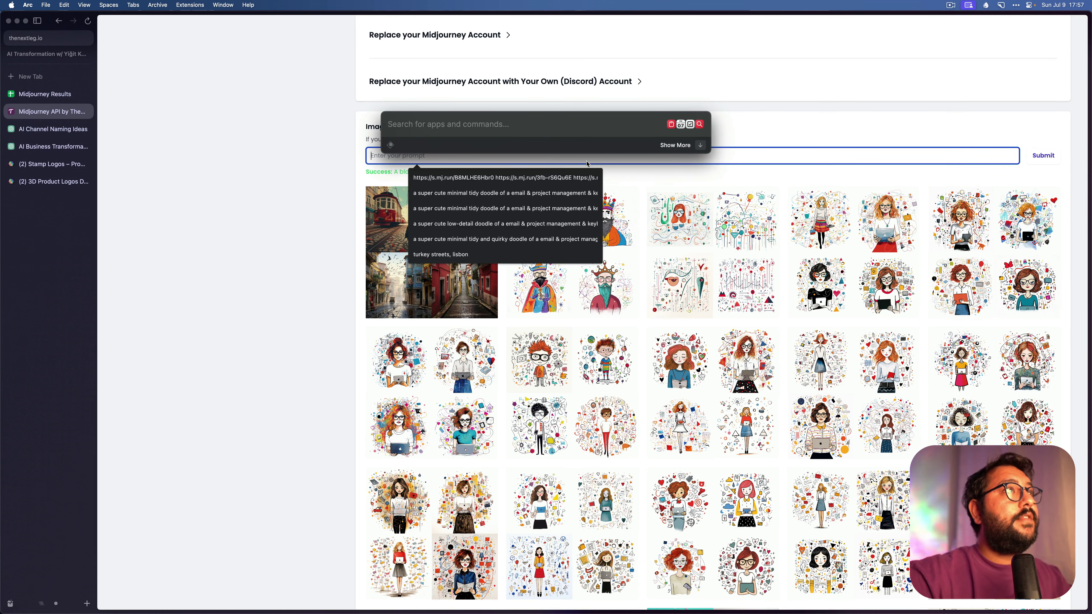
key(Escape)
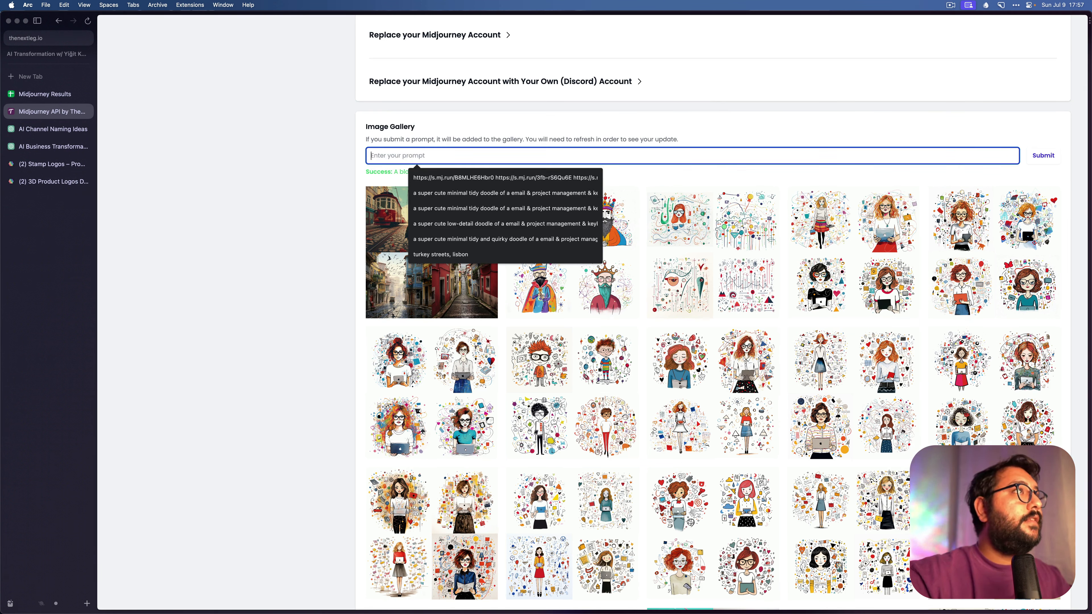
click(528, 137)
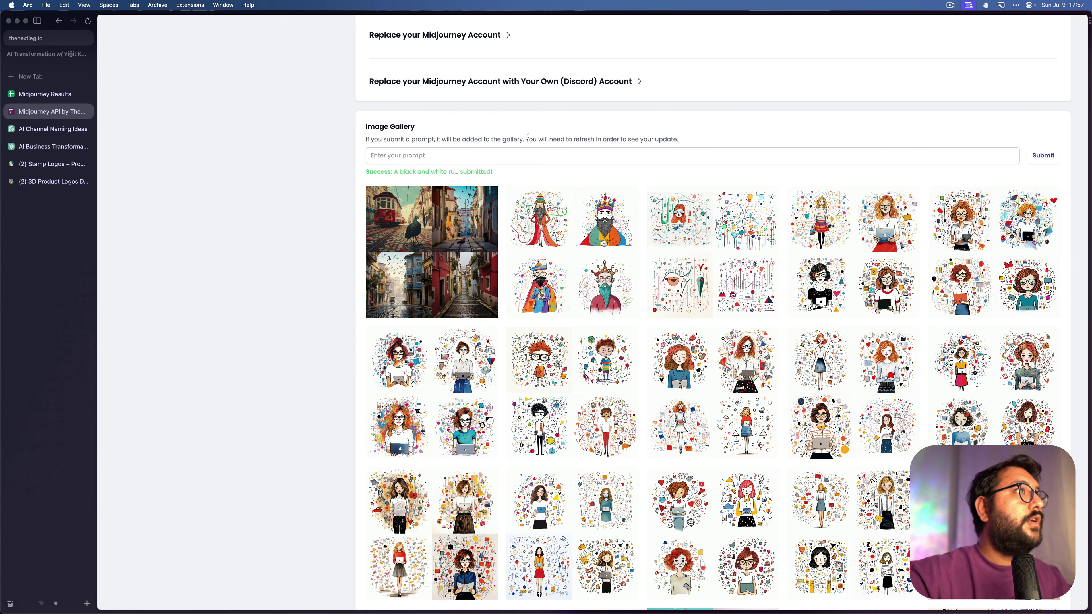
key(super+r)
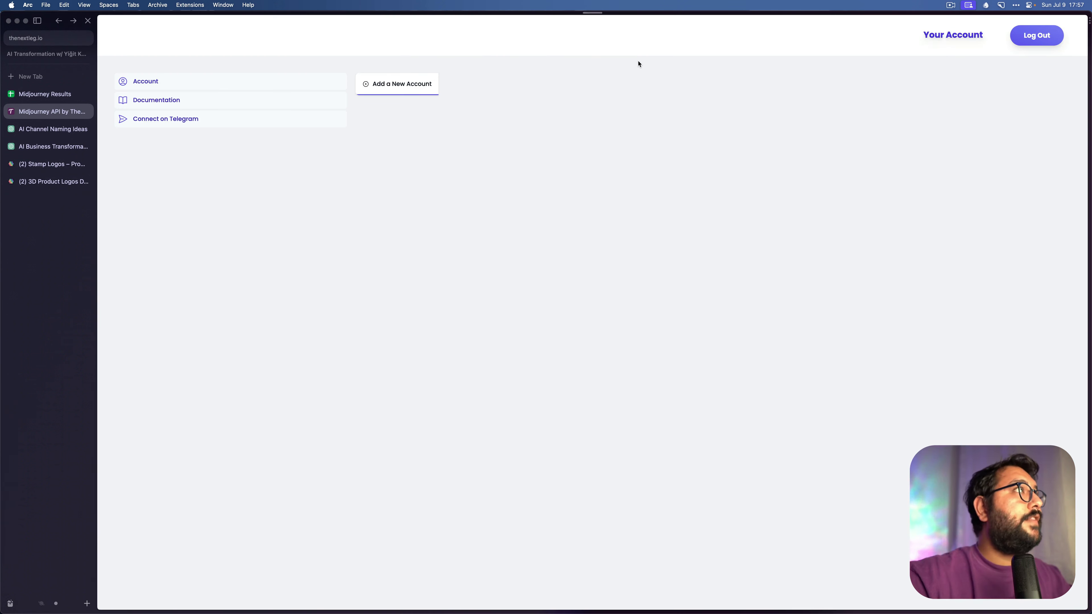
- Switch back to the AI Channel Naming Ideas ChatGPT conversation
key(ctrl+Tab)
click(235, 250)
key(ctrl+Tab)
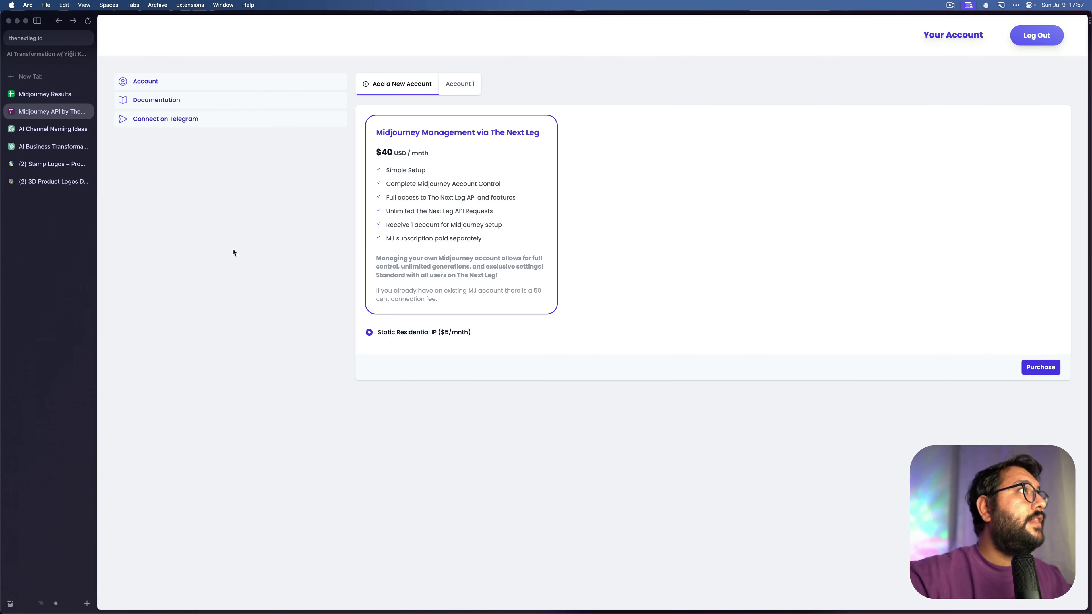
key(ctrl+Tab)
- Back on The Next Leg gallery, fill the prompt field with the saved black-and-white stamp logo prompt
click(43, 128)
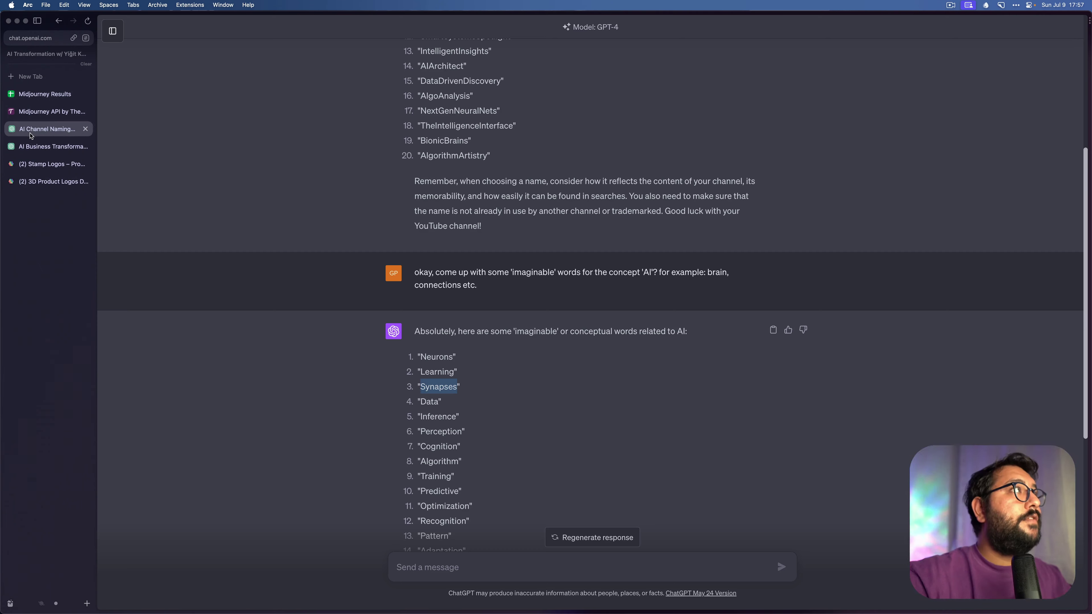
click(38, 117)
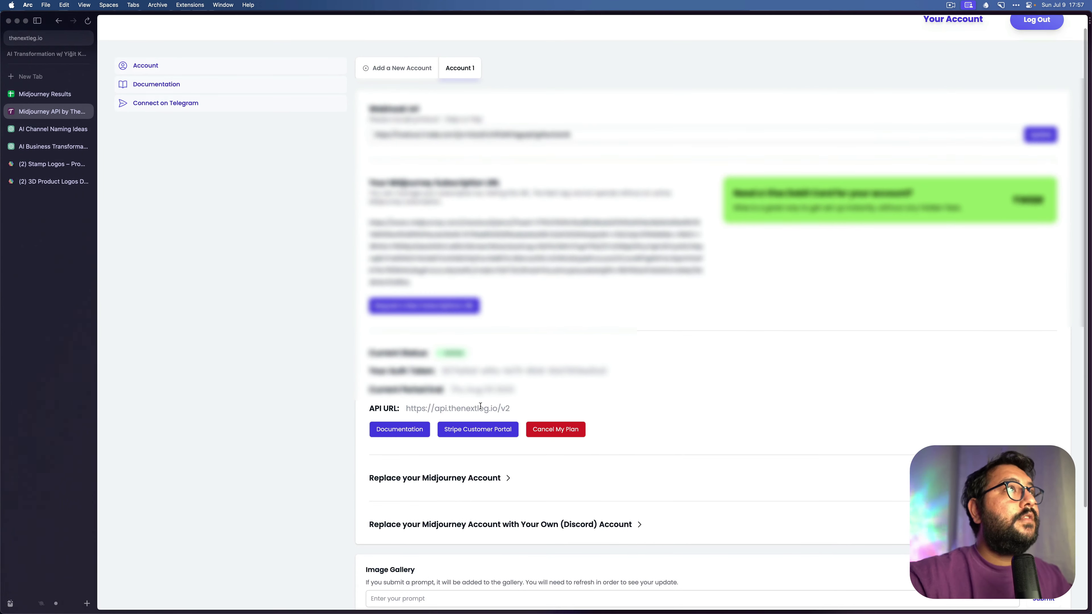
scroll(480, 409, down, 5)
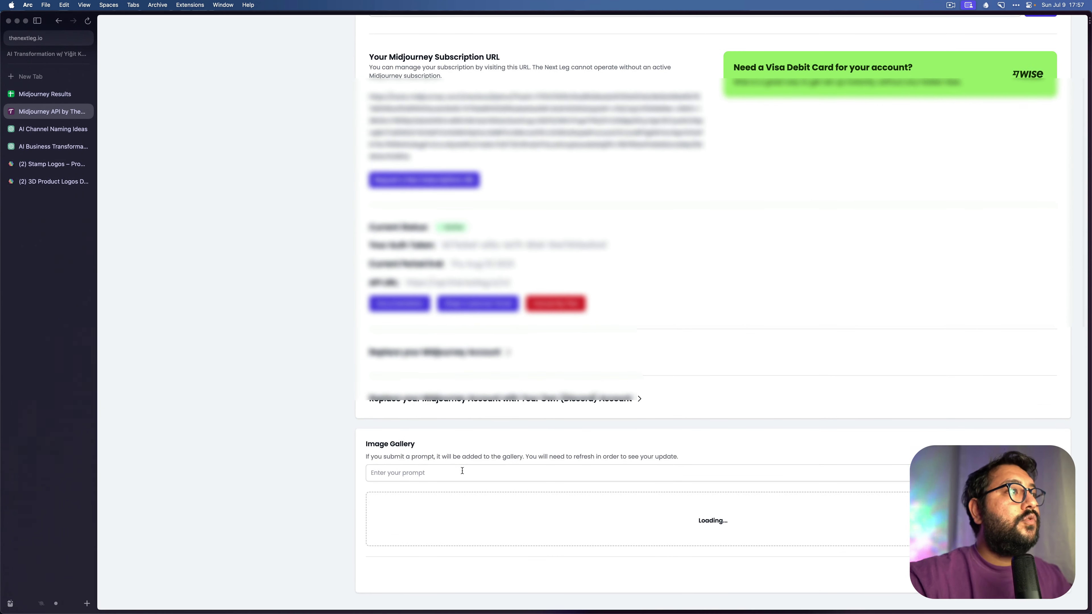
click(462, 473)
key(Down)
key(Return)
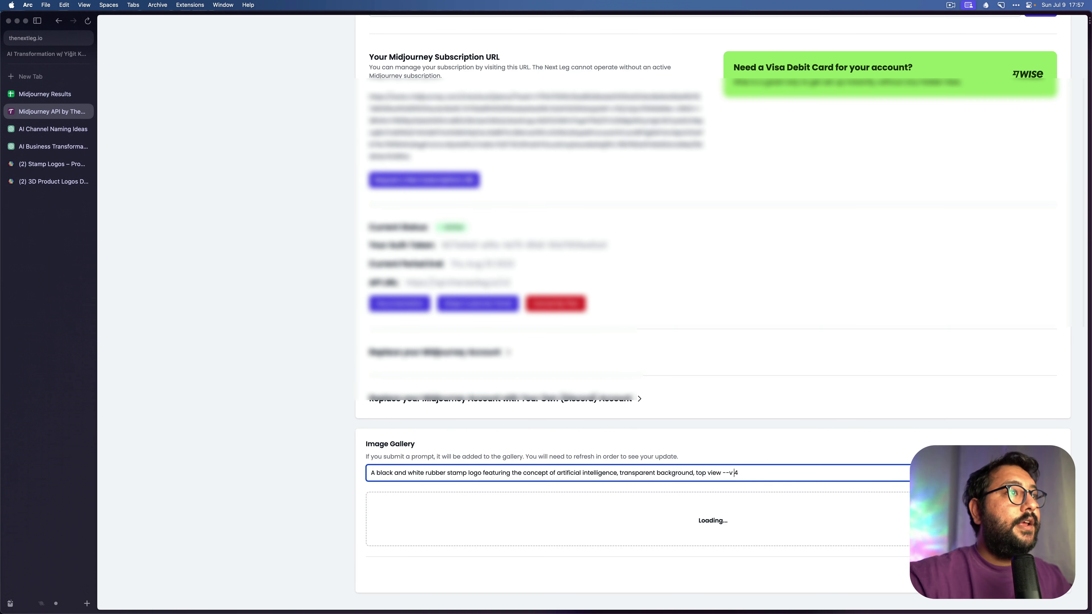
- Replace 'artificial intelligence' with 'neurons' in the stamp prompt and submit it
drag(558, 473, 617, 473)
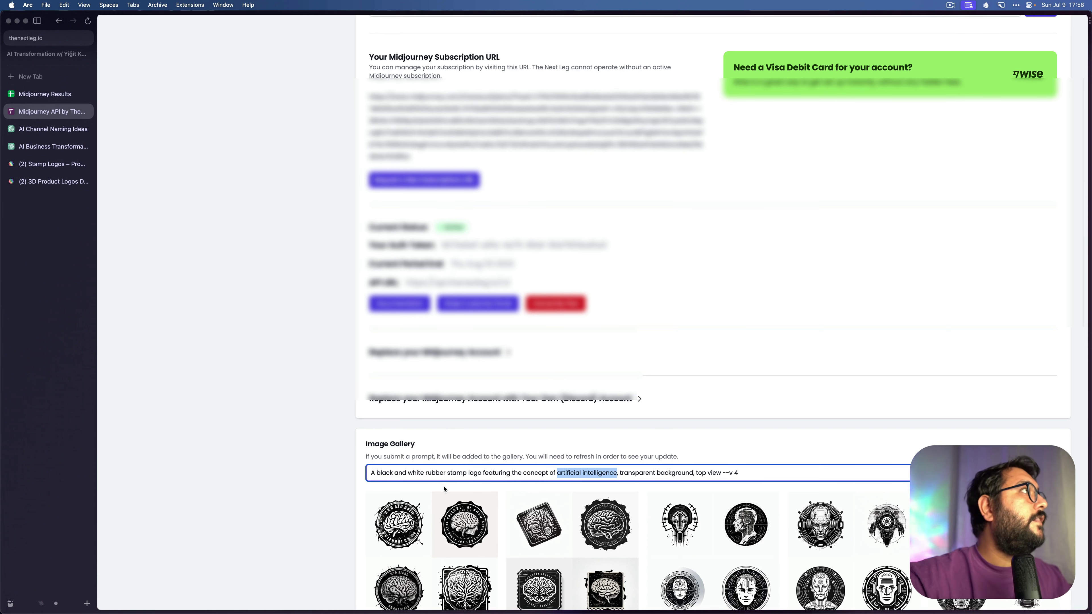
key(ctrl+Tab)
key(ctrl+Tab)
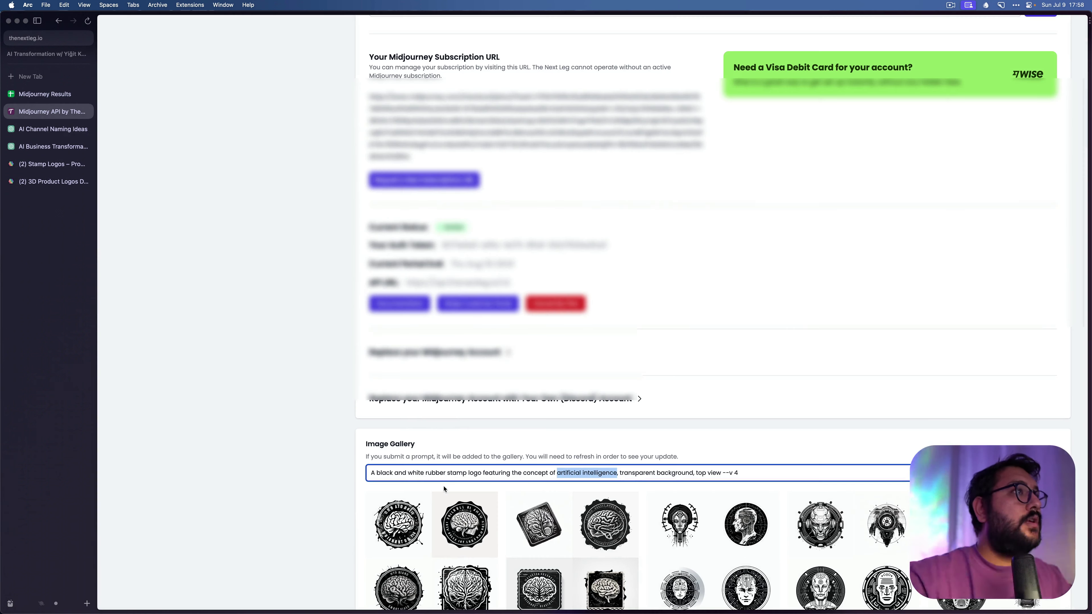
text(b)
key(BackSpace)
text(neurons)
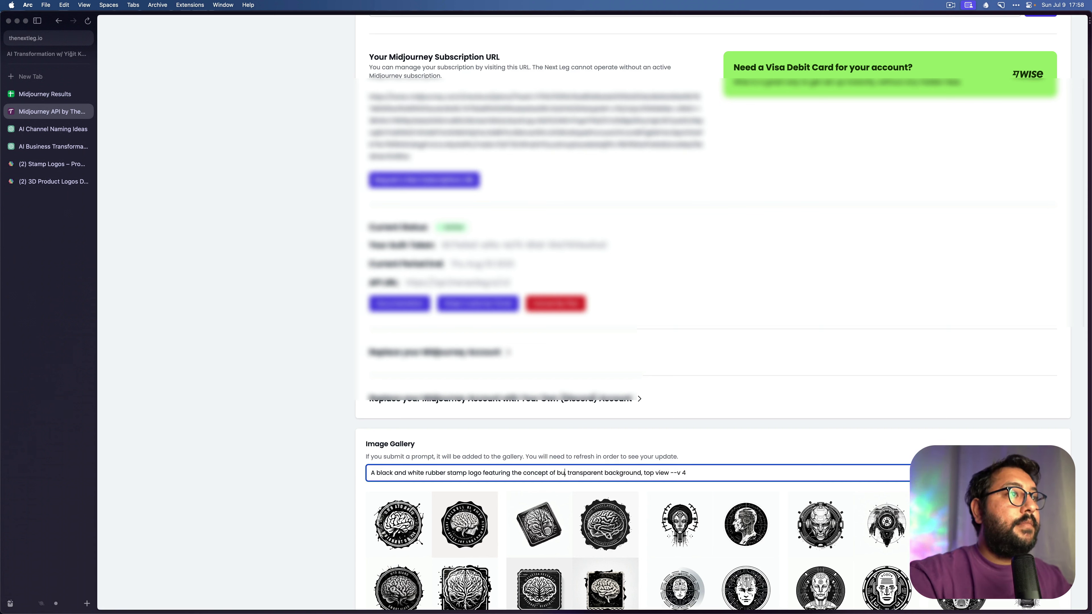
key(super+a)
key(super+c)
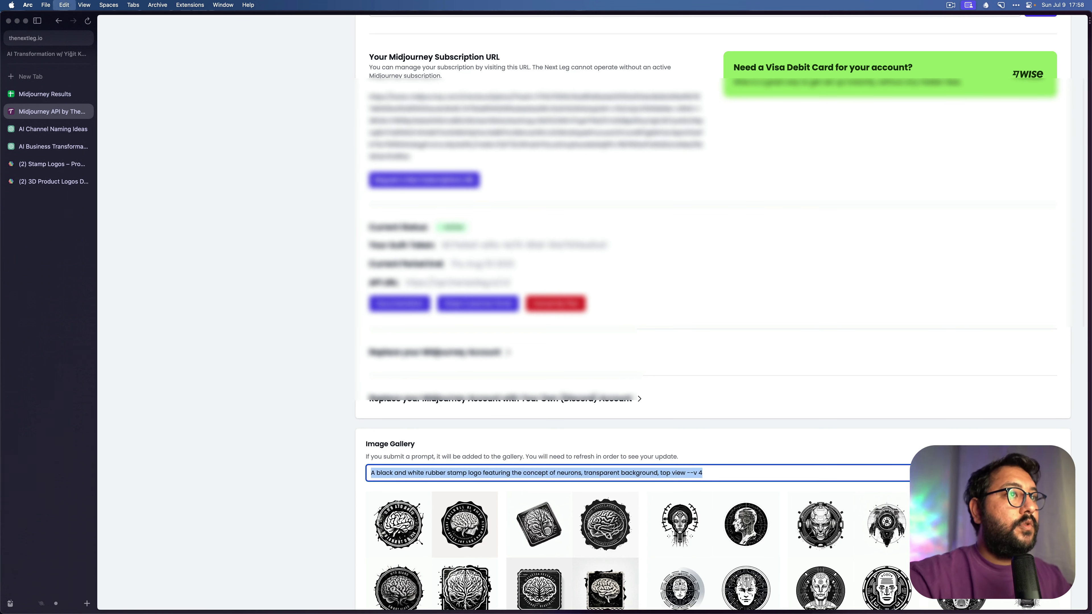
key(Return)
- Paste the stamp prompt back, swap 'neurons' for 'learning', and submit it
key(super+v)
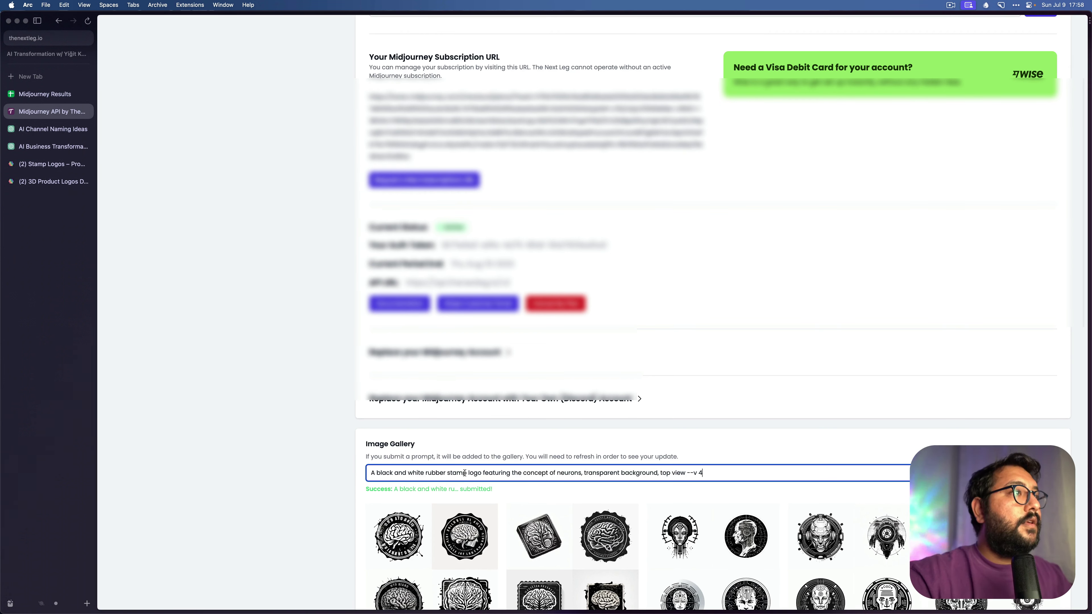
key(ctrl+Tab)
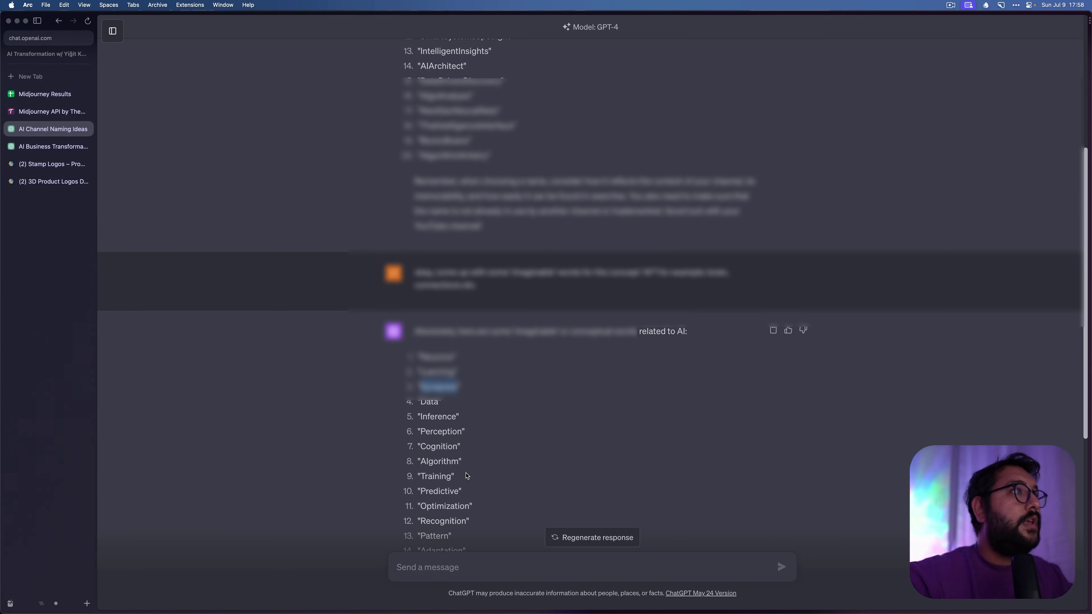
key(ctrl+Tab)
double_click(572, 473)
text(learning)
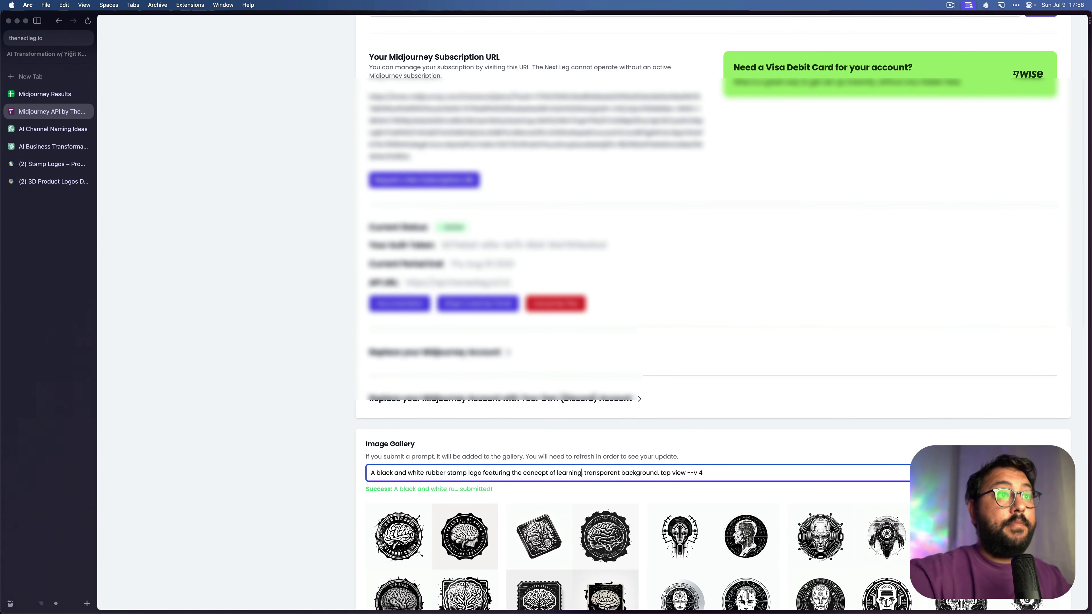
key(Return)
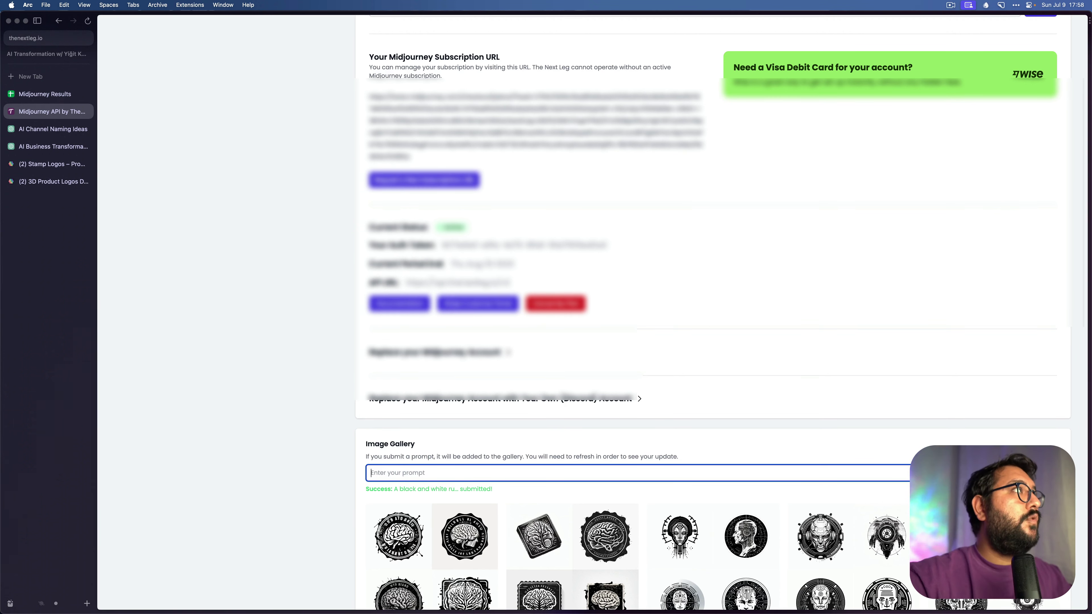
- Submit the stamp prompt again with the concept word changed to 'data'
key(ctrl+Tab)
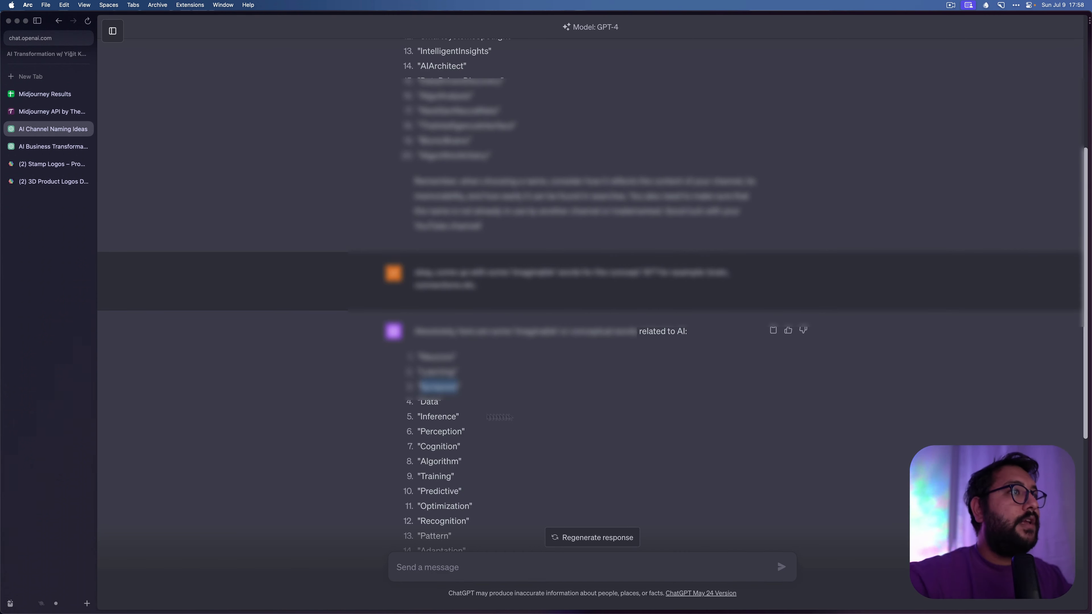
key(ctrl+Tab)
key(super+v)
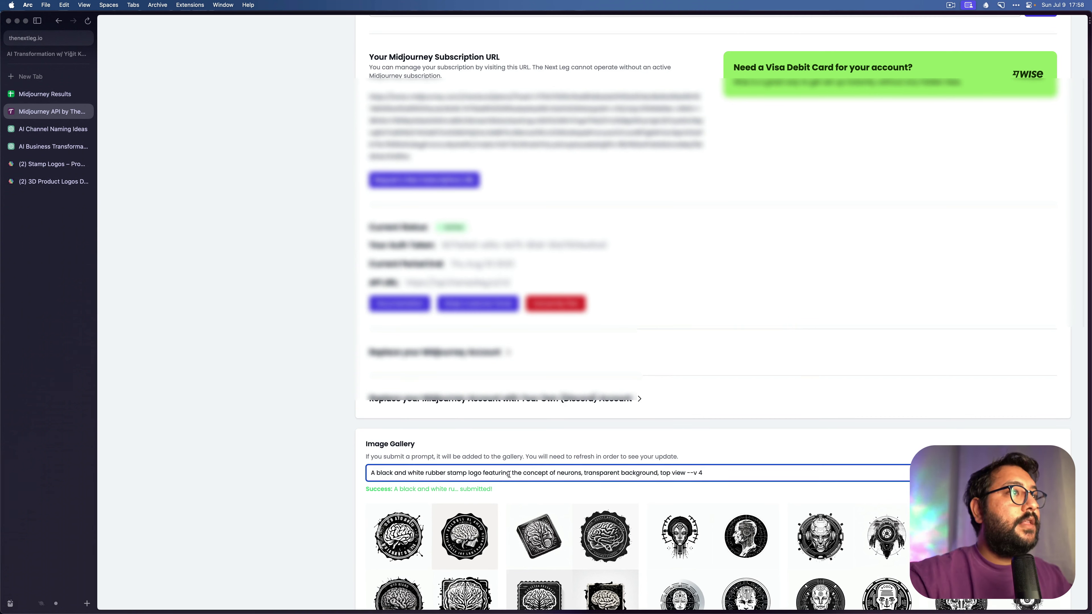
double_click(558, 473)
text(data)
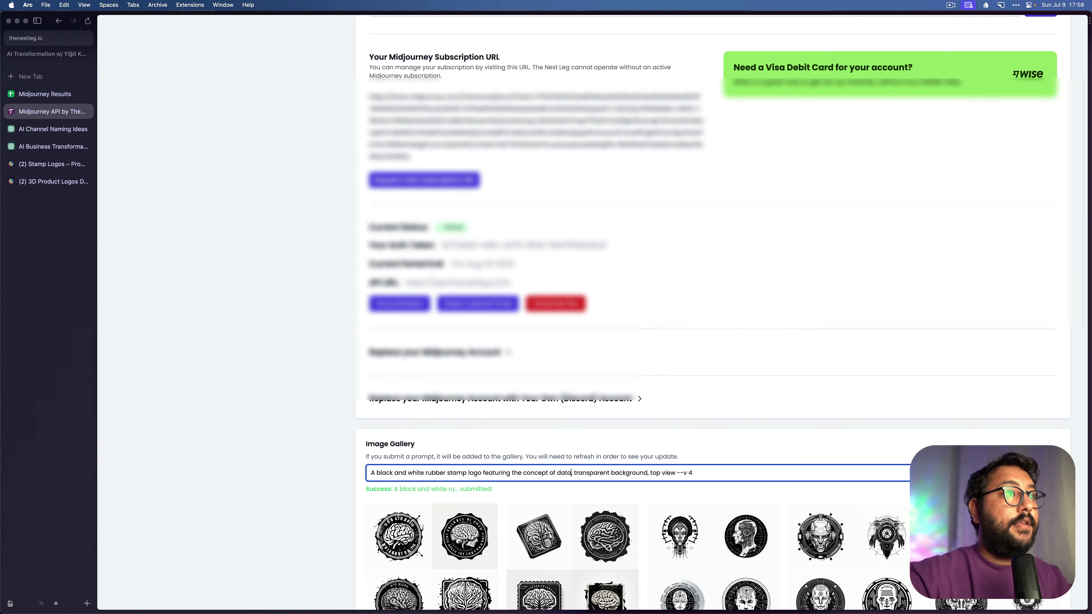
key(Return)
- Restore the stamp prompt and replace the concept word with 'cognition'
key(ctrl+Tab)
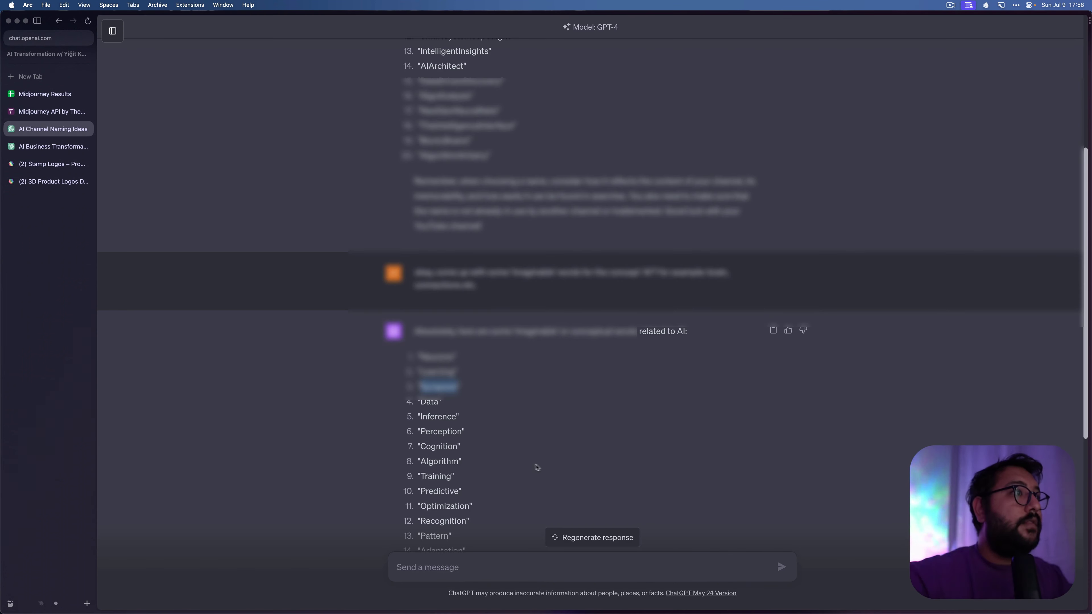
key(ctrl+Tab)
key(super+v)
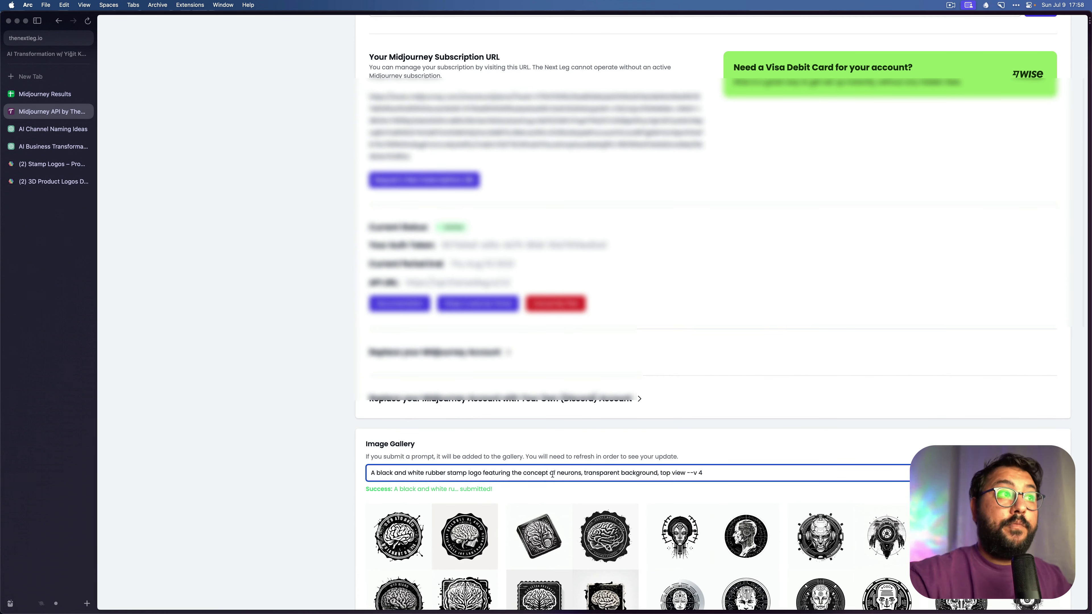
double_click(568, 473)
text(cognition)
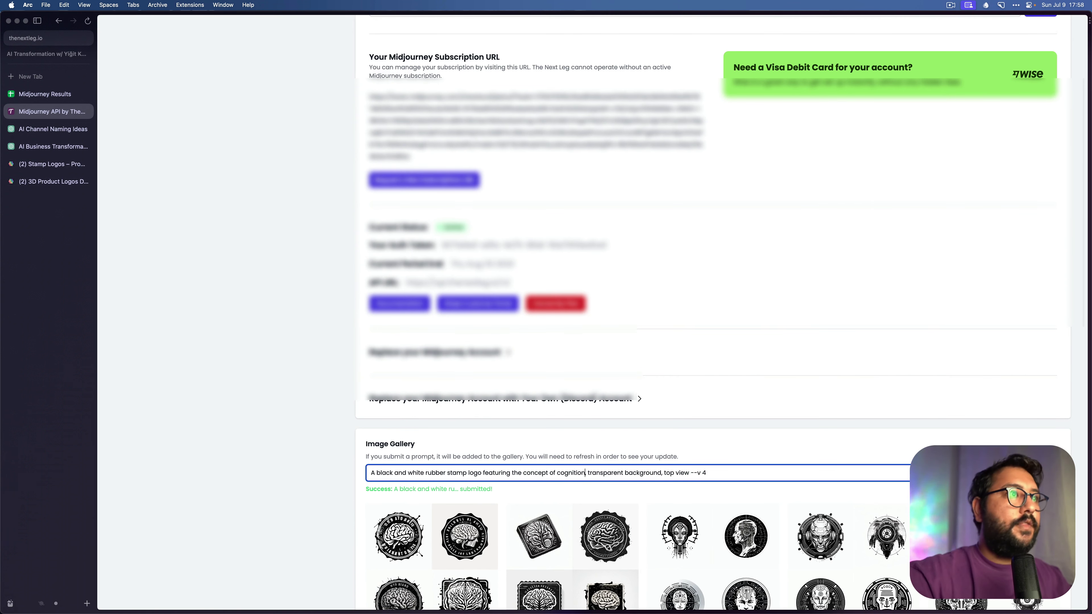
- Consult the ChatGPT concept word list, then change the prompt's concept to 'pattern'
key(ctrl+Tab)
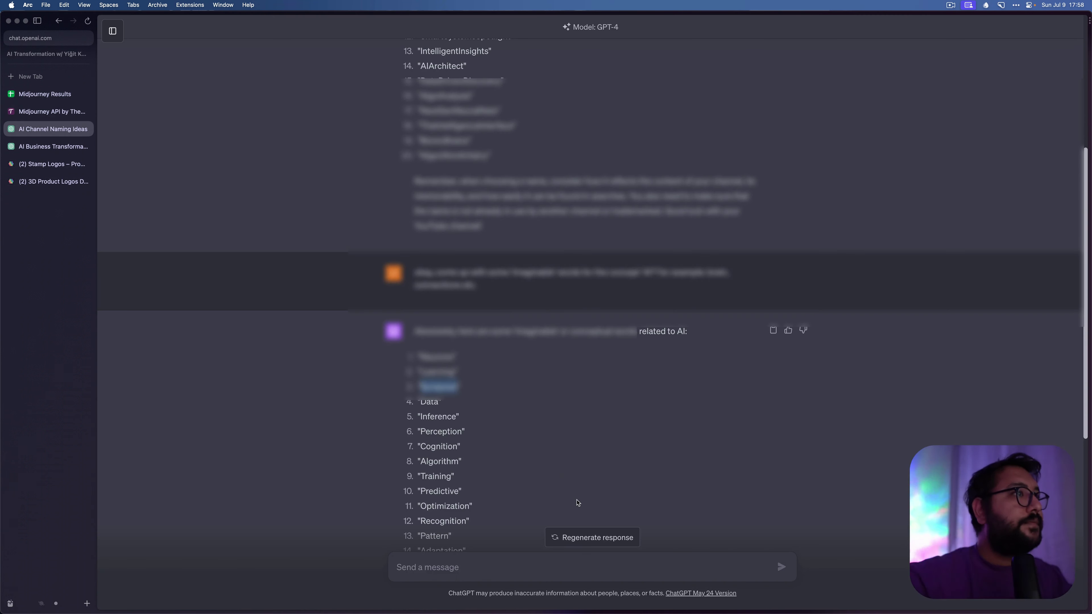
scroll(577, 500, down, 5)
scroll(578, 500, down, 4)
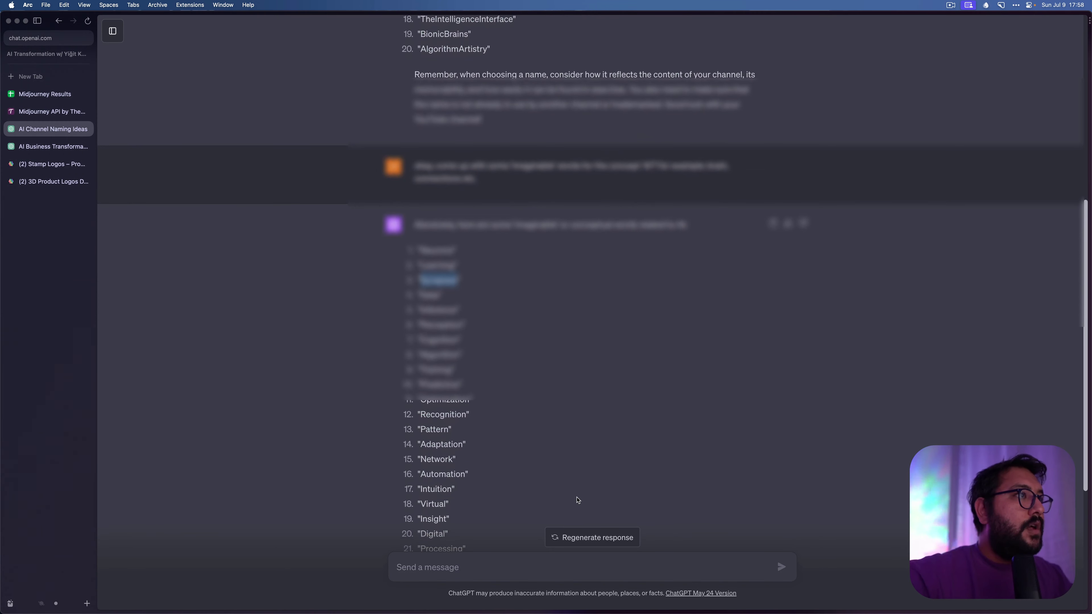
key(ctrl+shift+Tab)
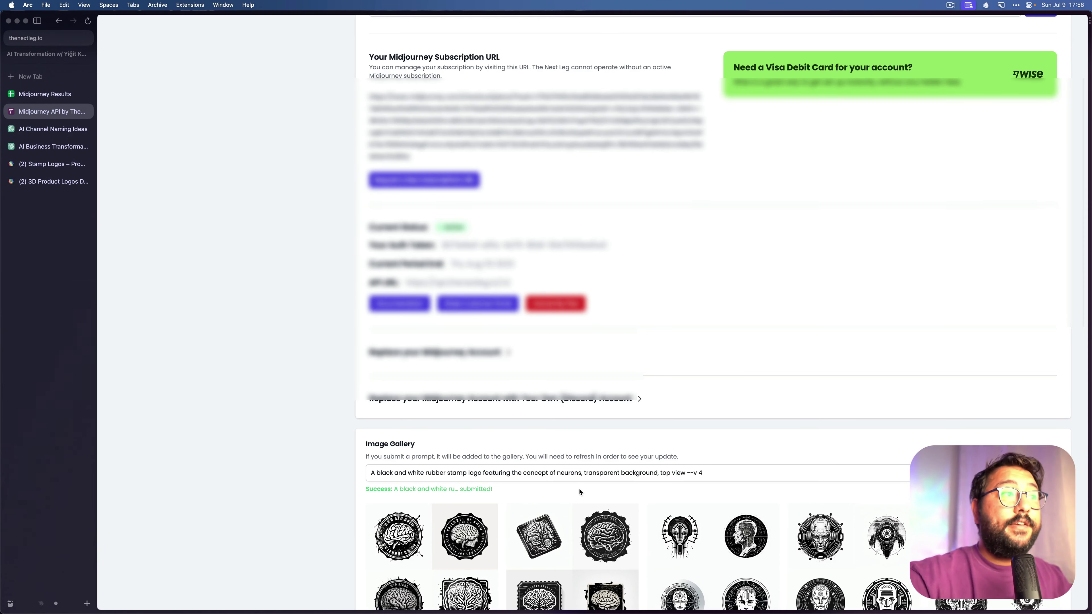
double_click(577, 473)
text(pattern)
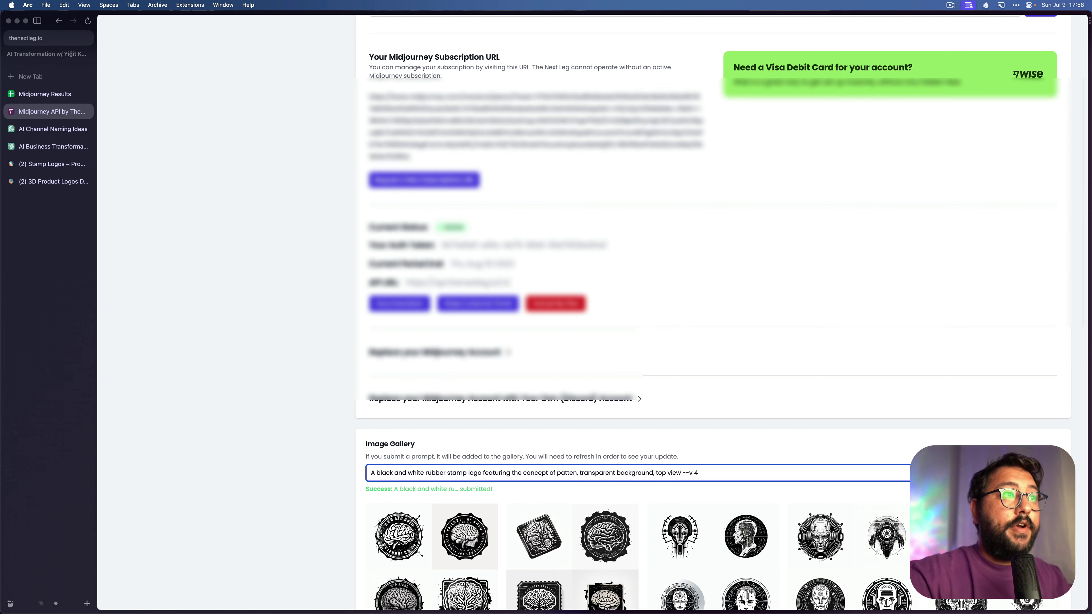
key(ctrl+Tab)
- Replace 'neurons' with 'intelligence' in the stamp prompt, checking the concept word list
scroll(587, 485, down, 5)
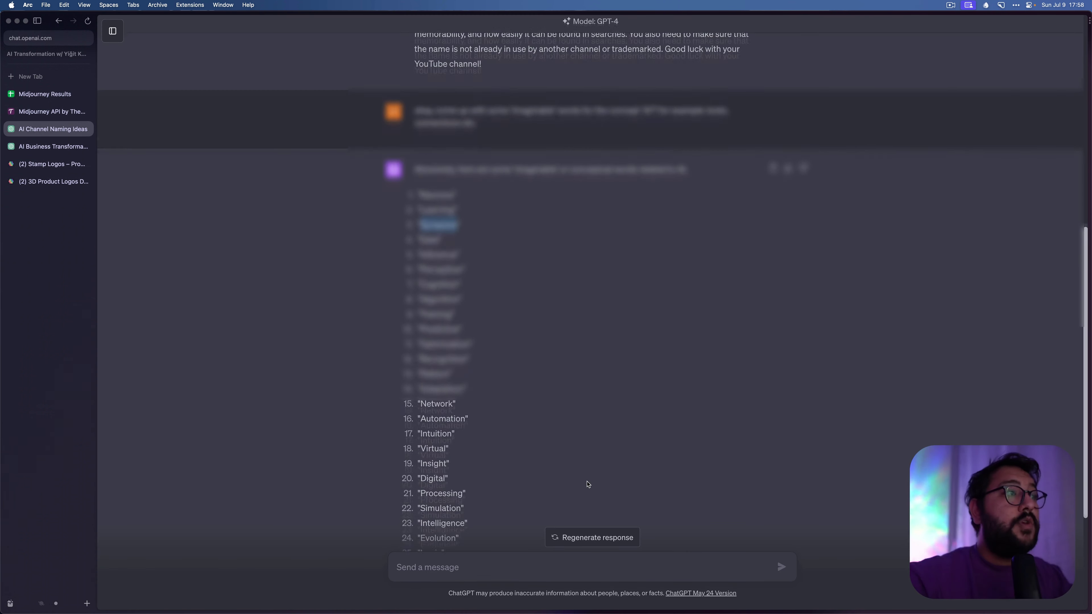
key(ctrl+shift+Tab)
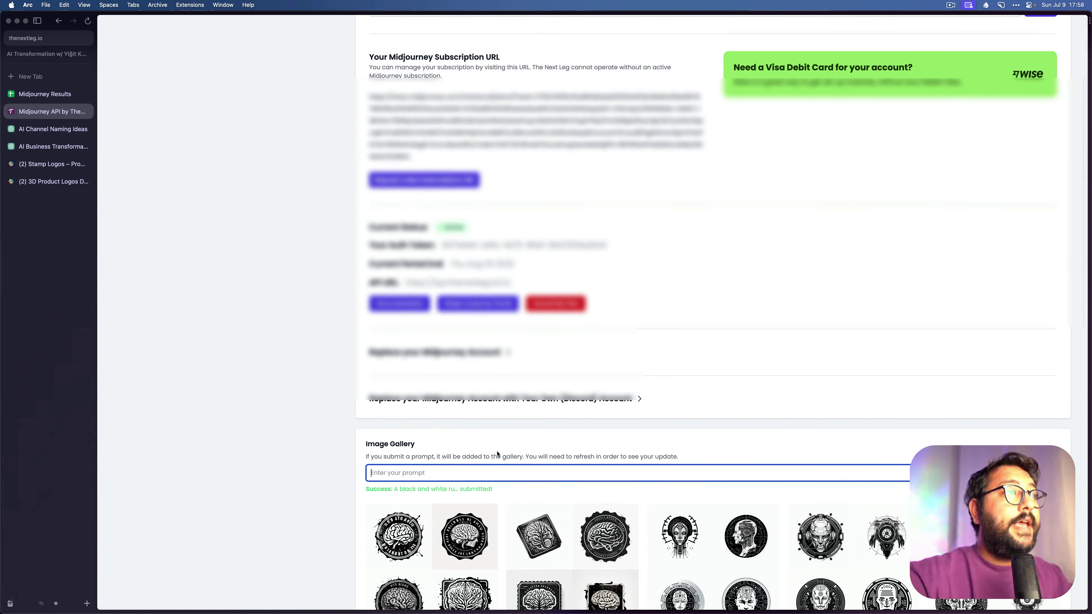
double_click(567, 473)
text(inte)
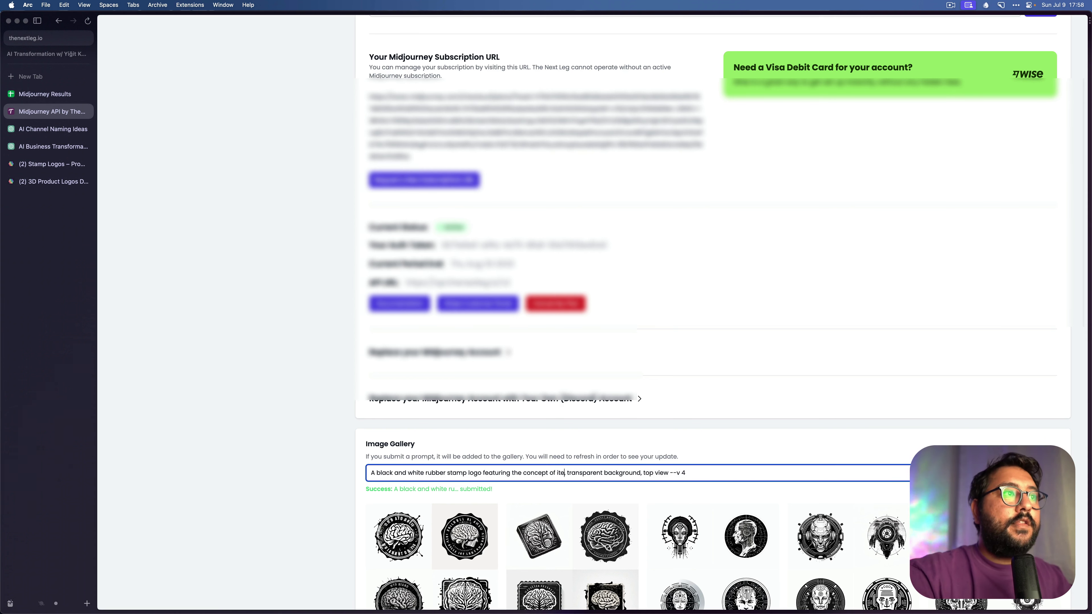
text(lligence)
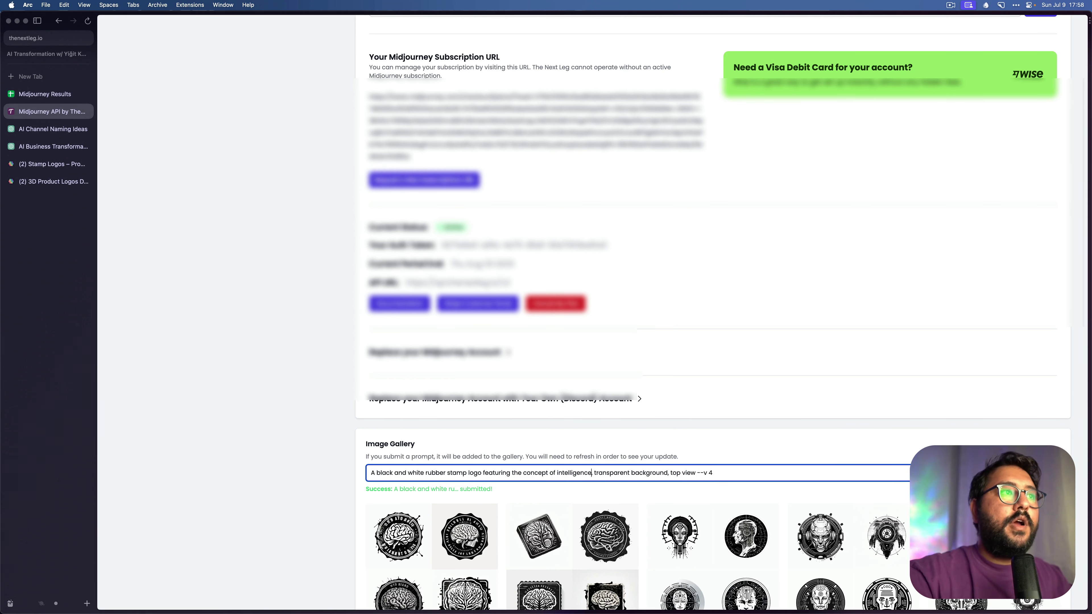
key(ctrl+Tab)
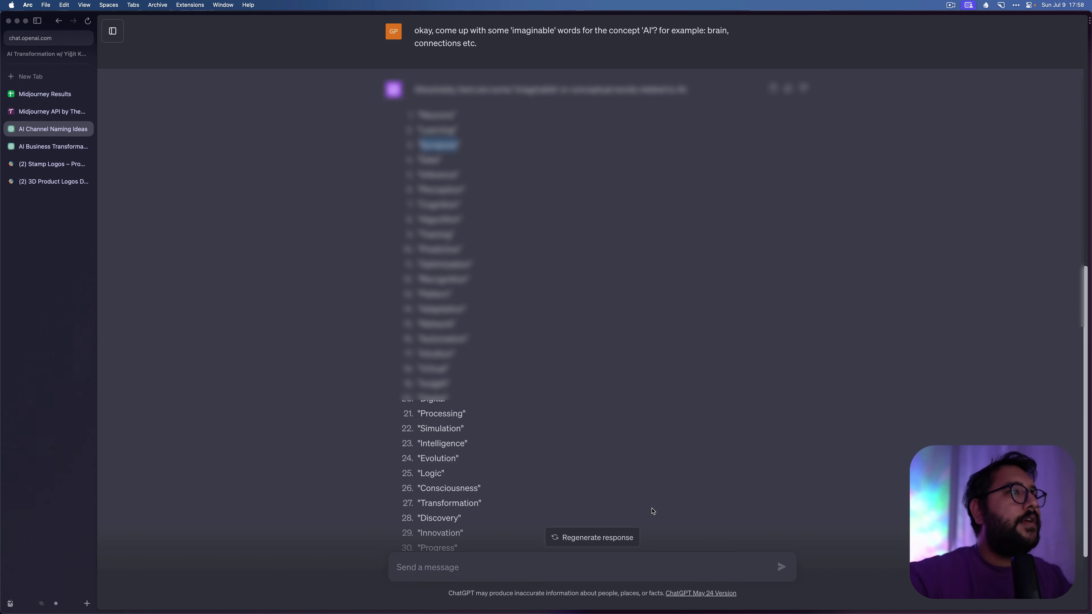
scroll(653, 511, down, 2)
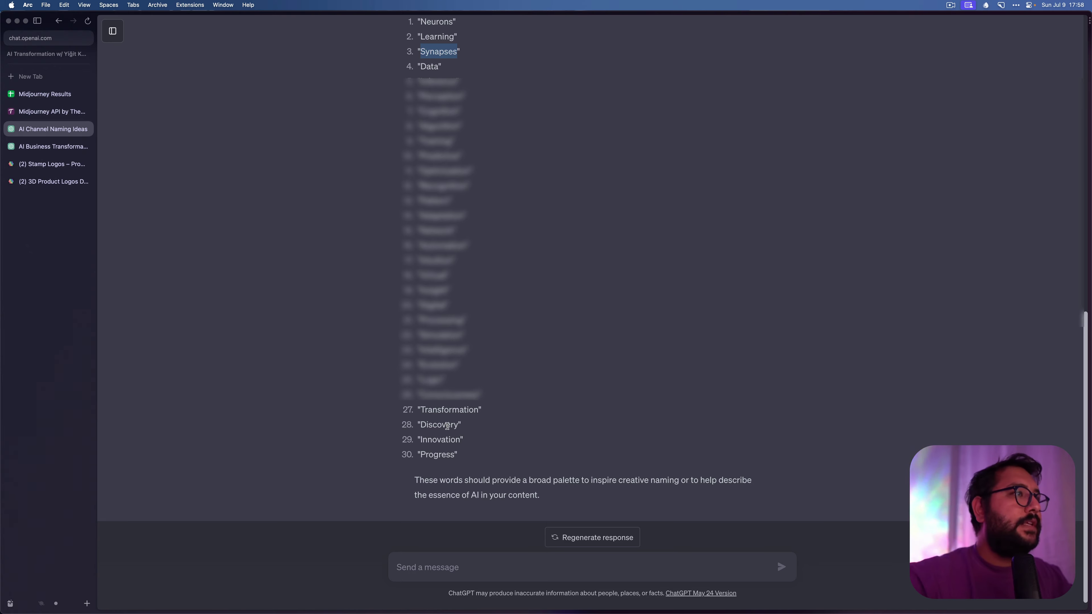
key(ctrl+Tab)
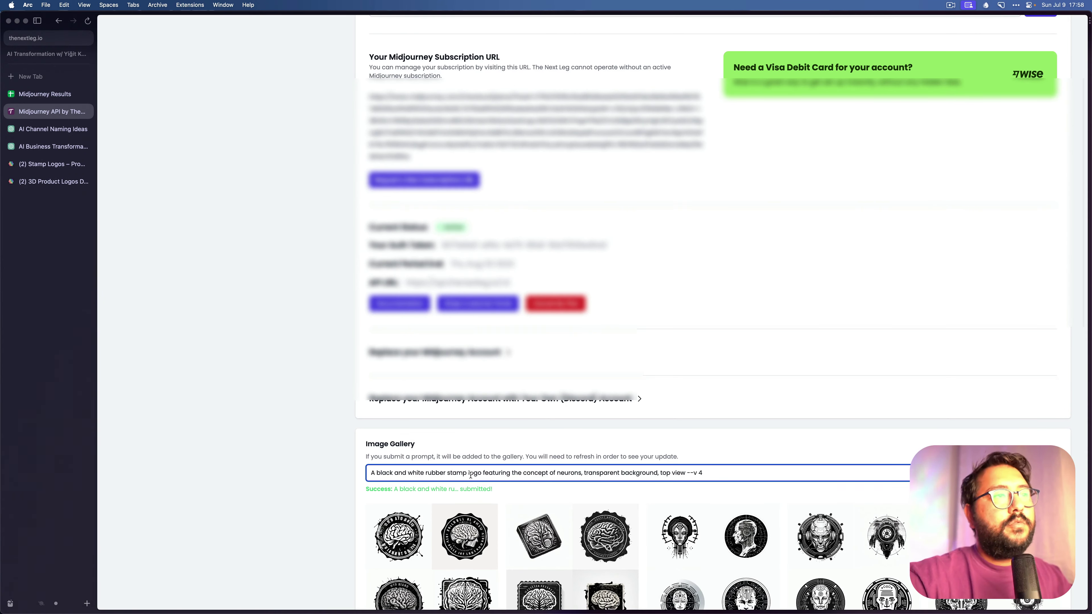
- Copy 'Discovery' from ChatGPT into the prompt as lowercase 'discovery' and submit it
key(ctrl+Tab)
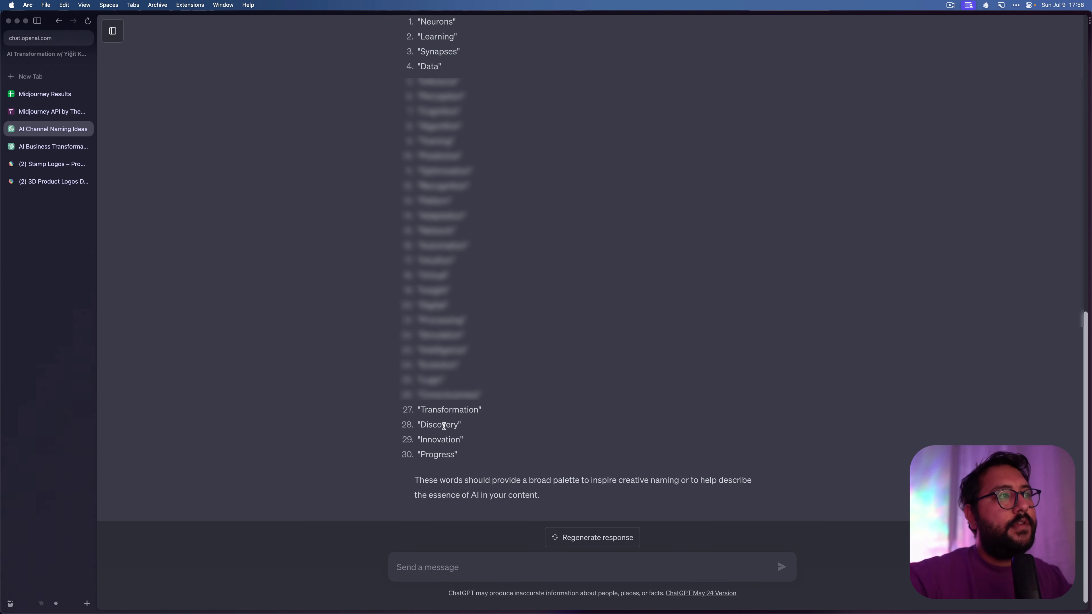
double_click(439, 425)
key(super+c)
key(ctrl+Tab)
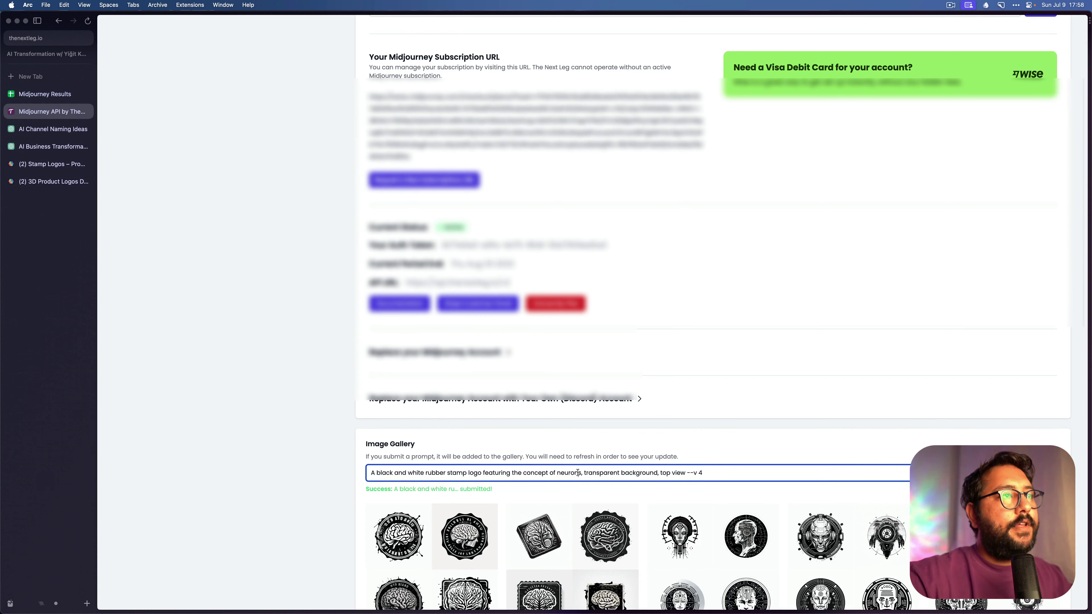
double_click(569, 473)
key(super+v)
key(shift+Right)
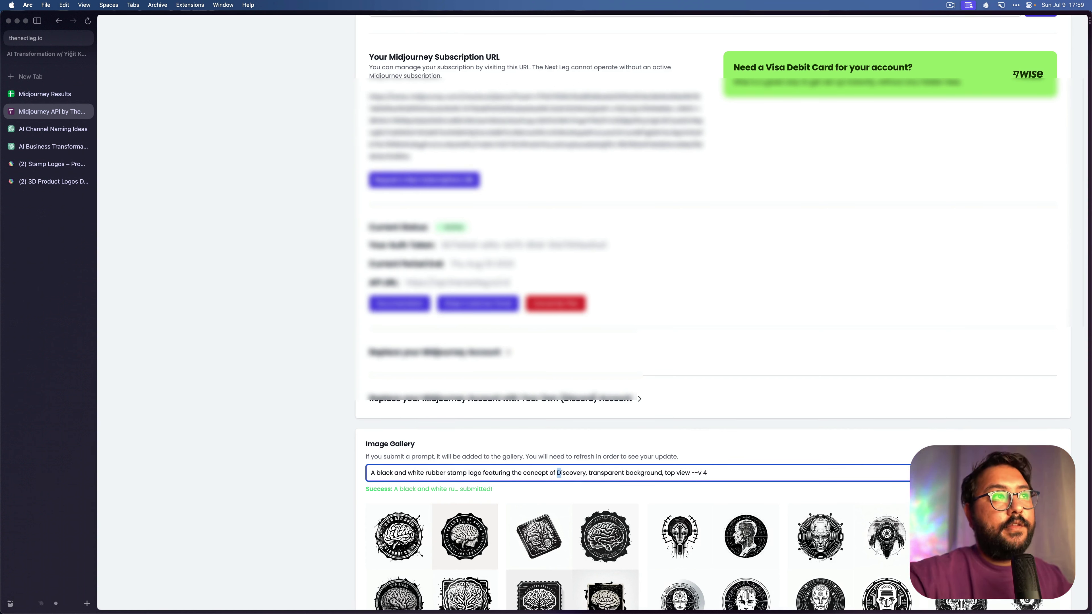
text(d)
key(super+a)
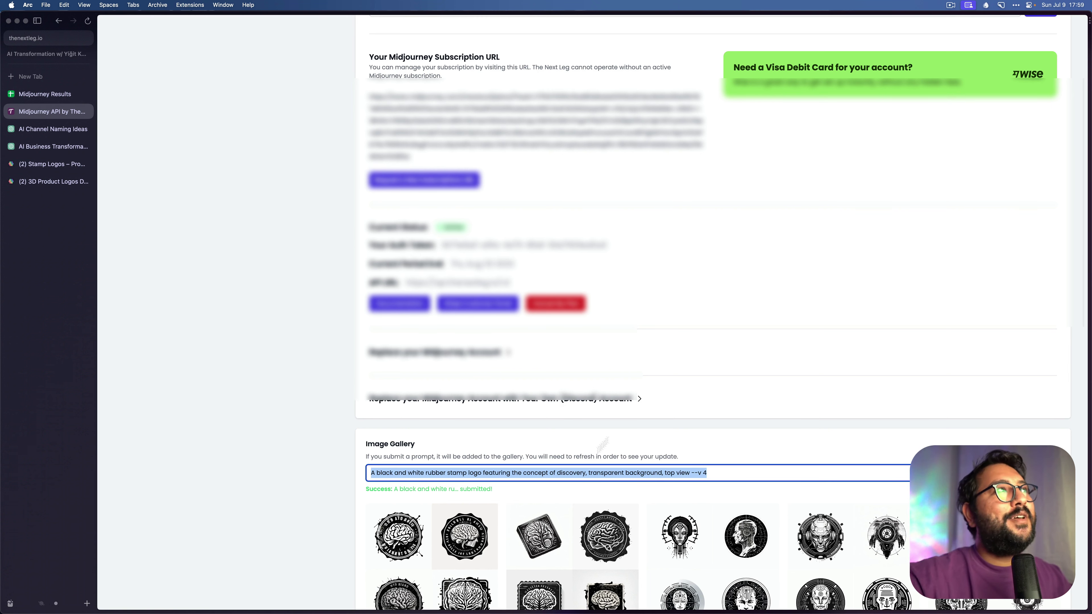
key(Return)
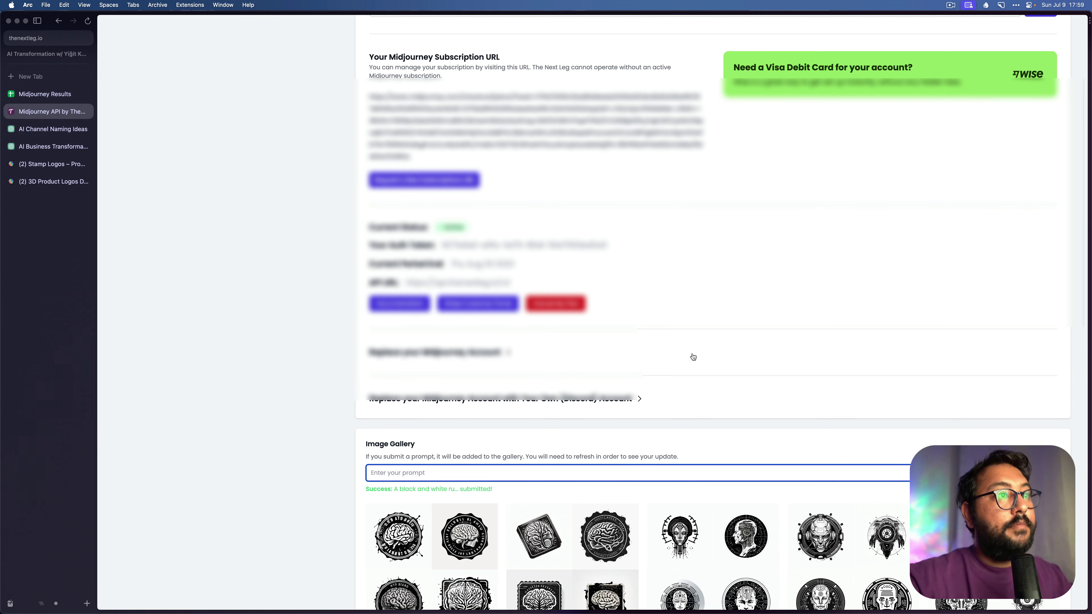
- In Midjourney Results, review the newest rows for data, learning and neurons, plus row 12's image variants
key(ctrl+Tab)
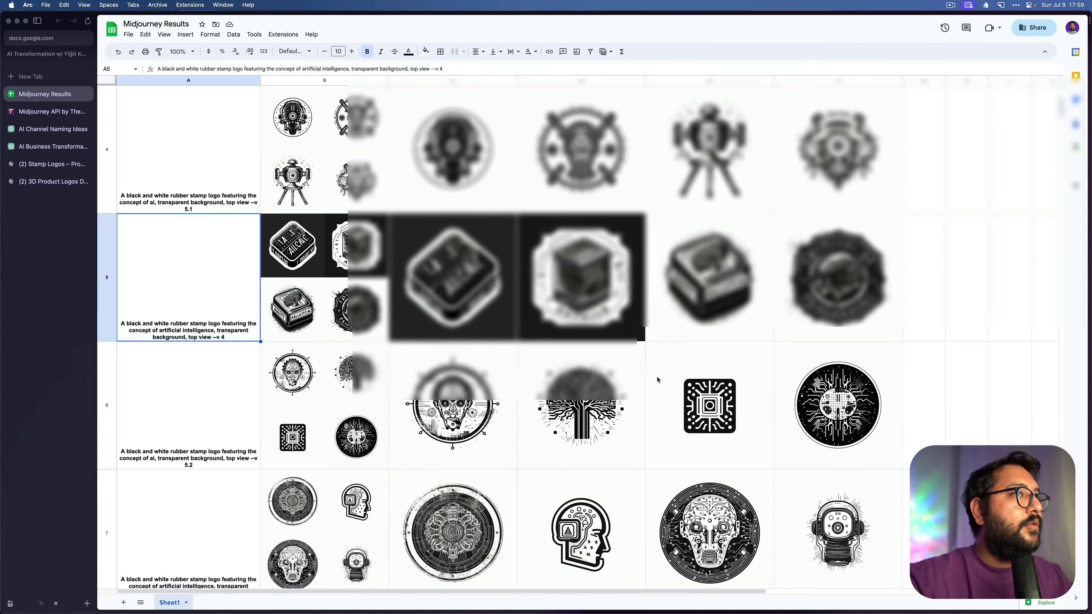
click(654, 376)
key(Home)
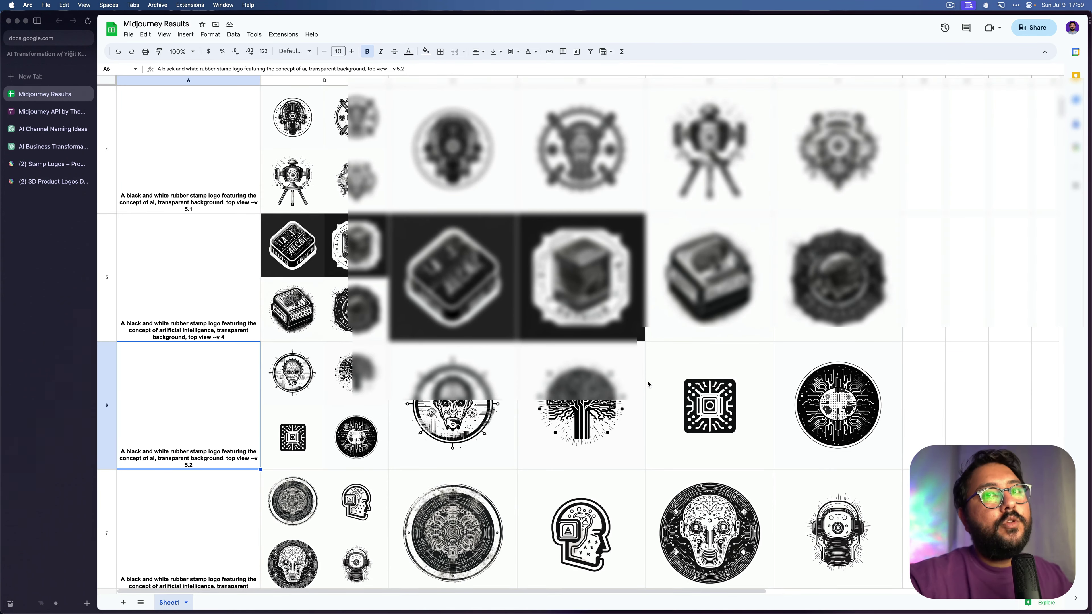
key(super+Down)
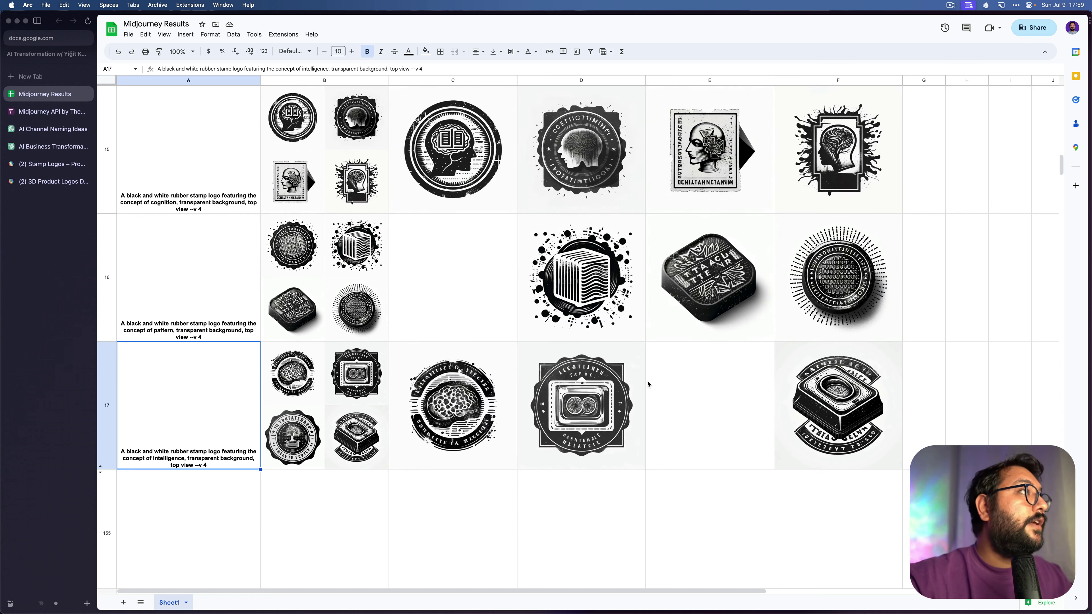
key(Up)
key(Up)
key(Up)
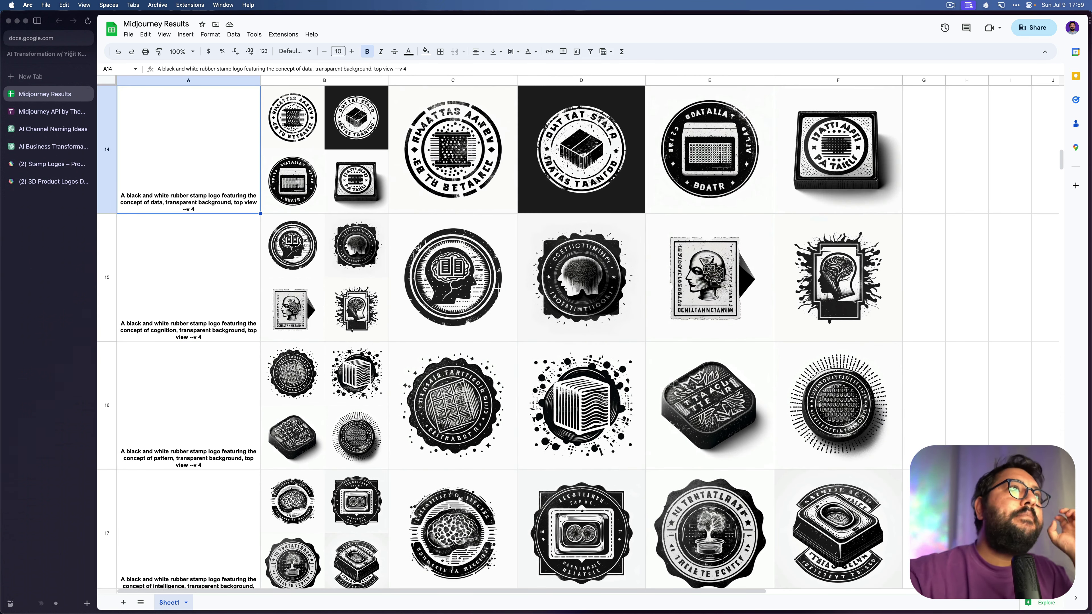
key(Up)
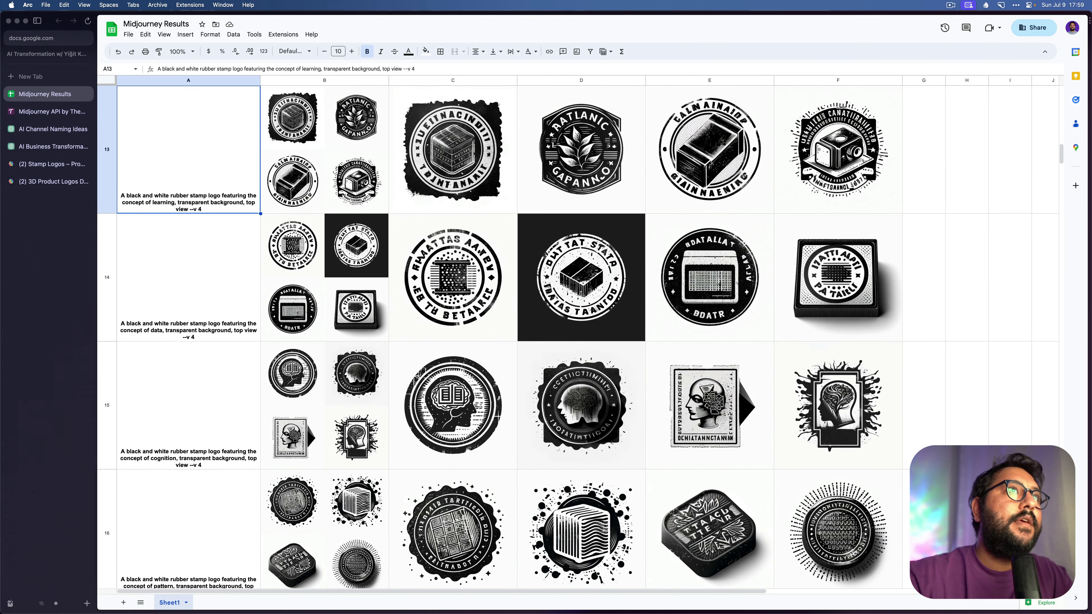
key(Up)
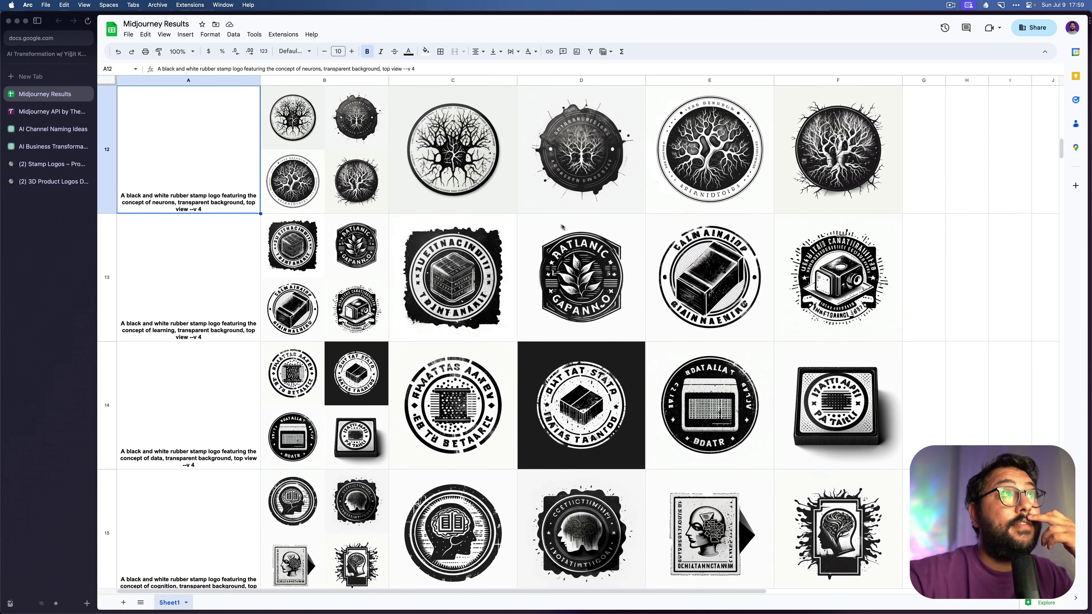
key(Right)
key(Right)
key(Right)
key(Right)
key(Right)
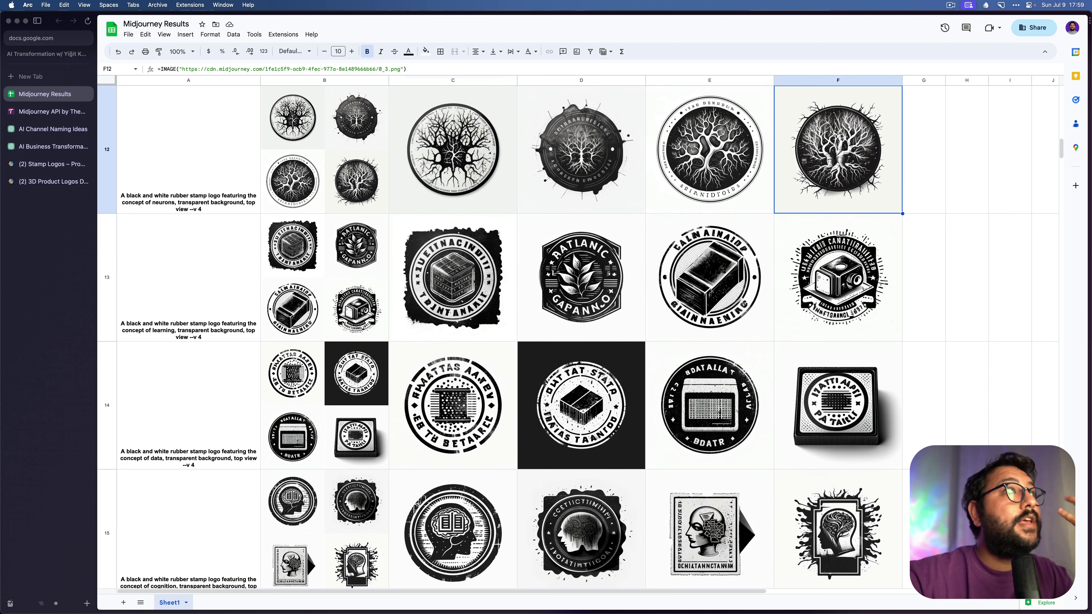
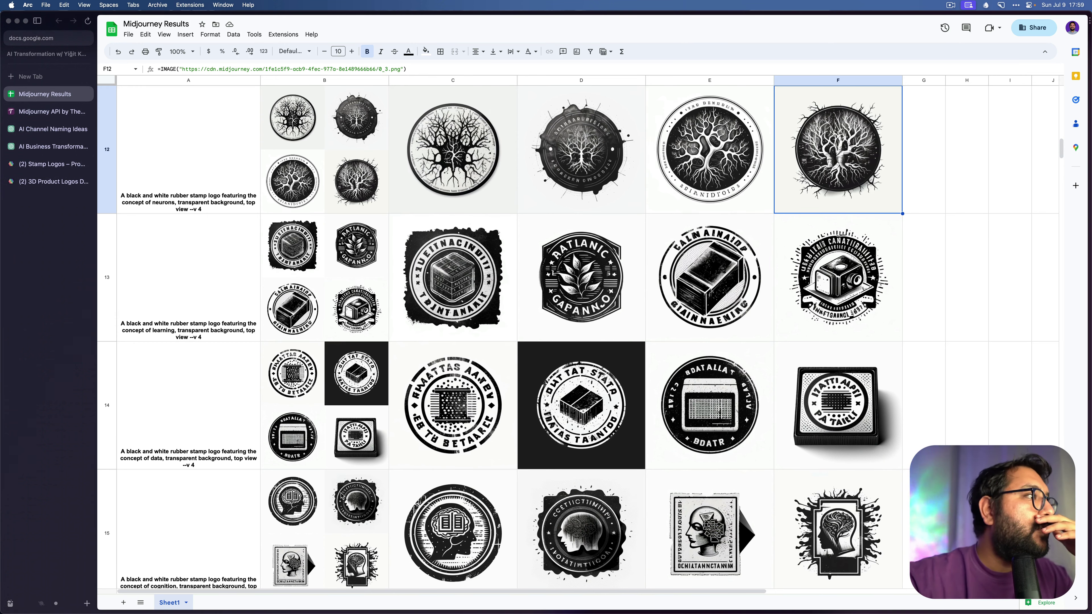
- Step through the column A prompts from row 17 up to the neurons prompt in A12
scroll(342, 495, down, 5)
scroll(340, 495, up, 2)
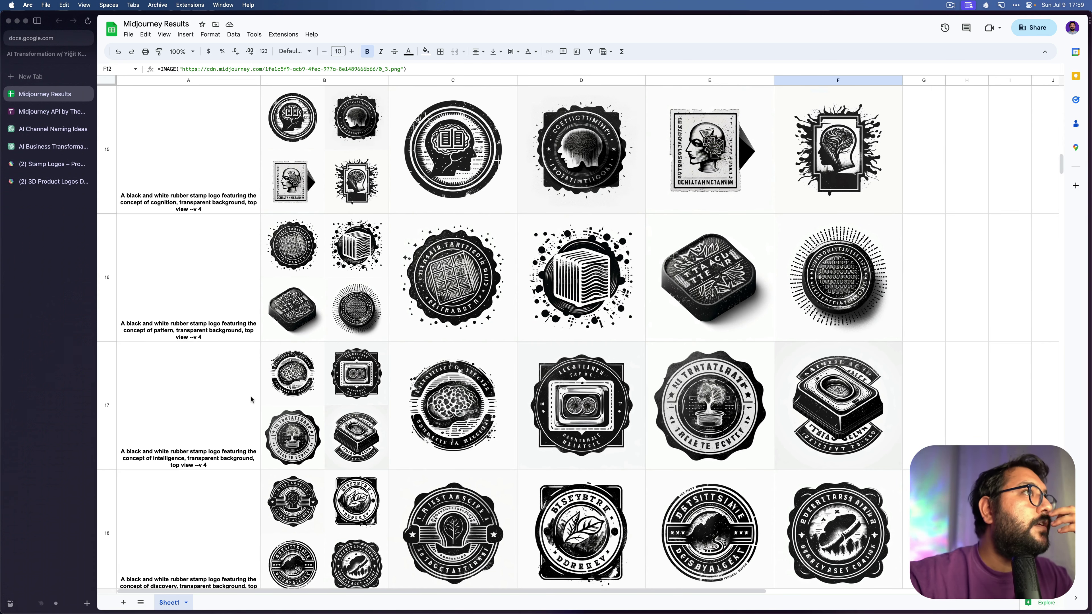
click(228, 423)
key(Down)
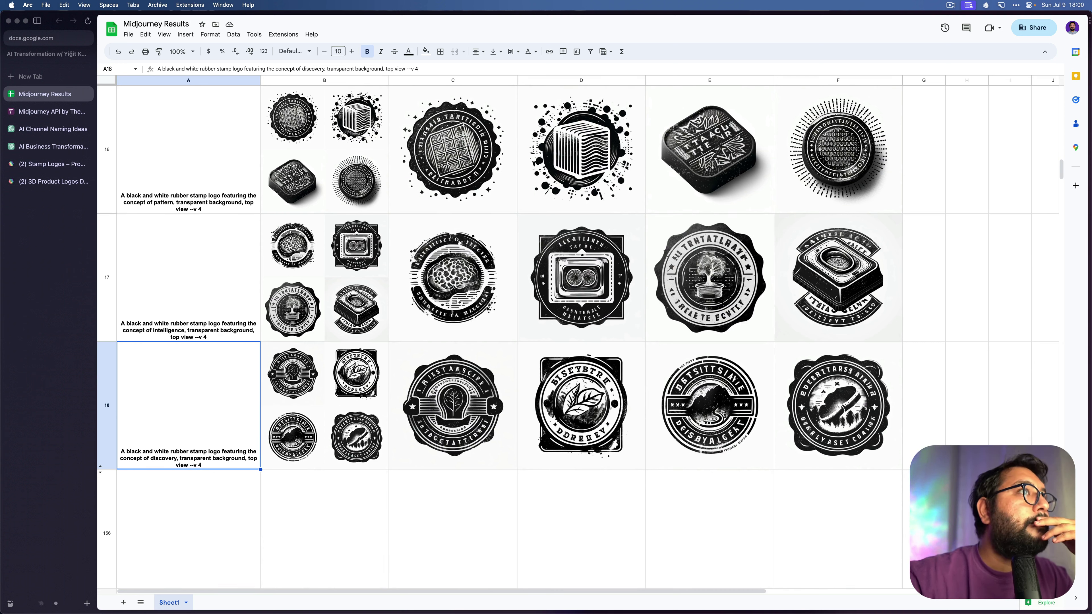
key(Up)
key(Up)
key(Up)
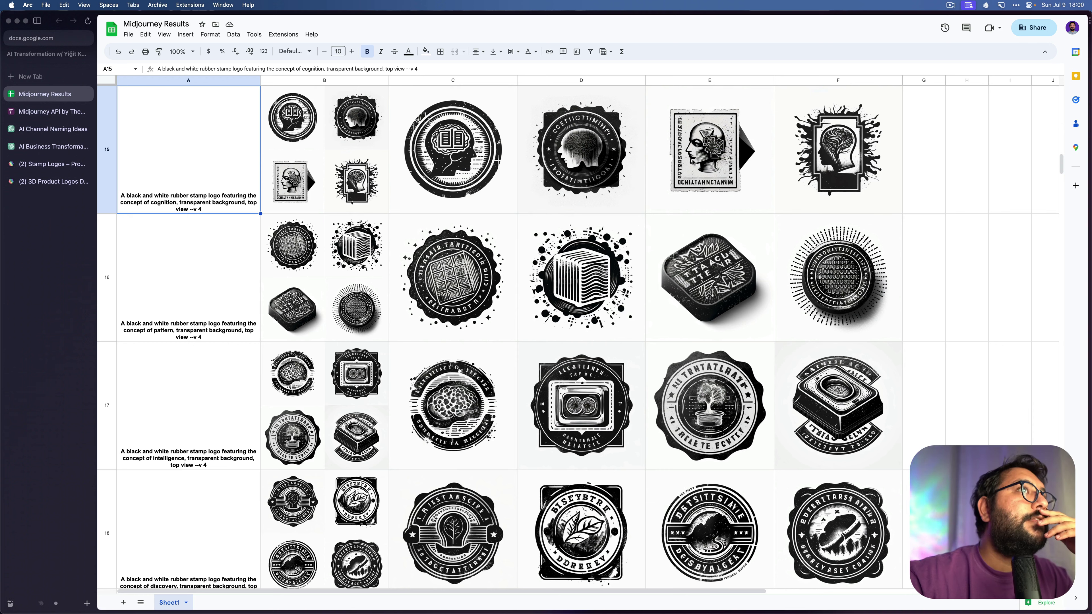
key(Up)
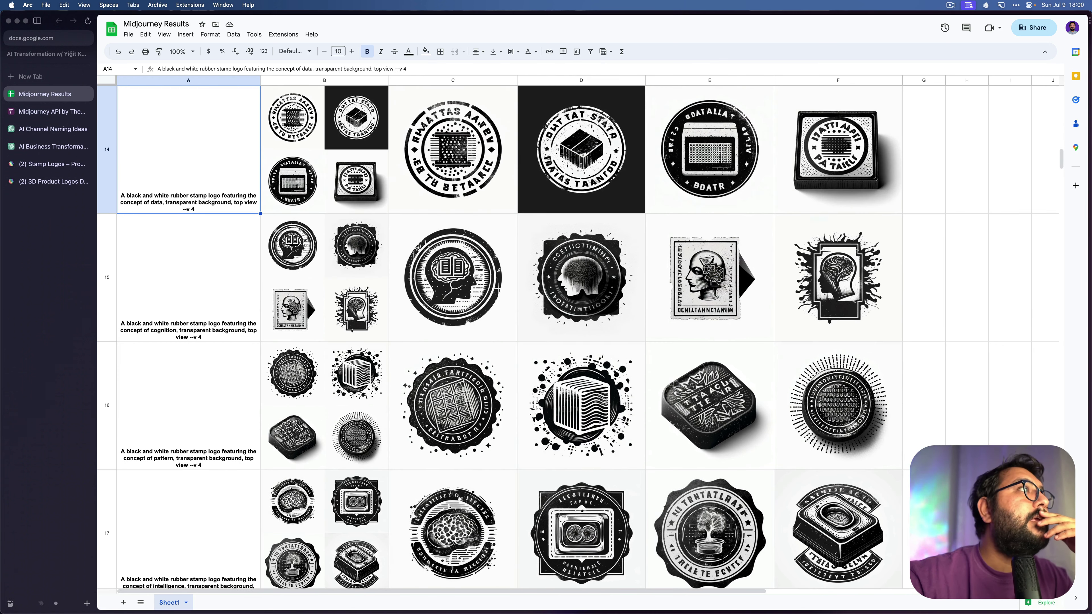
key(Up)
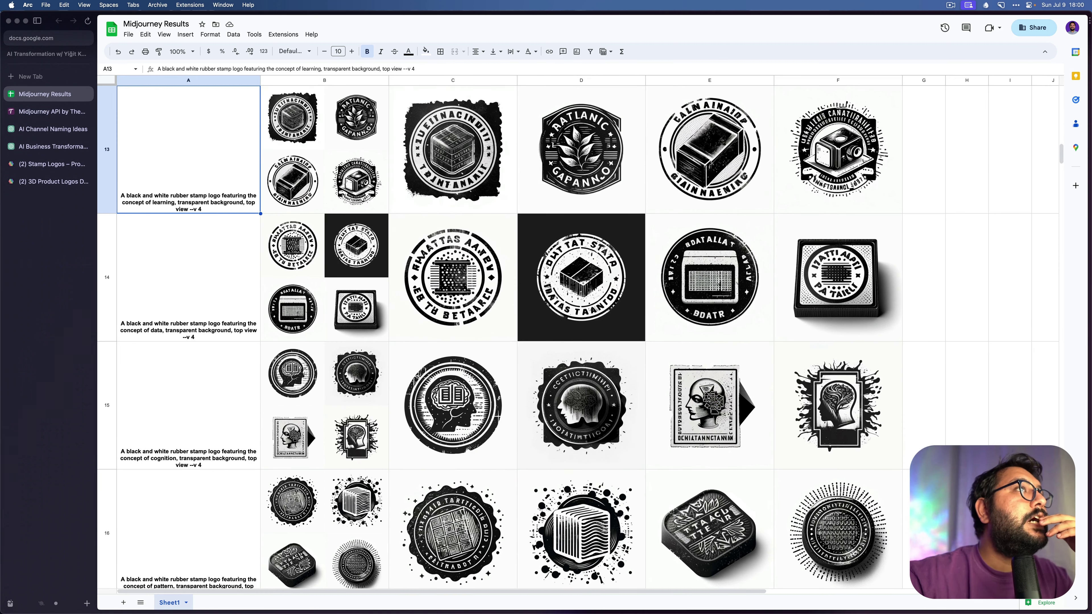
key(Up)
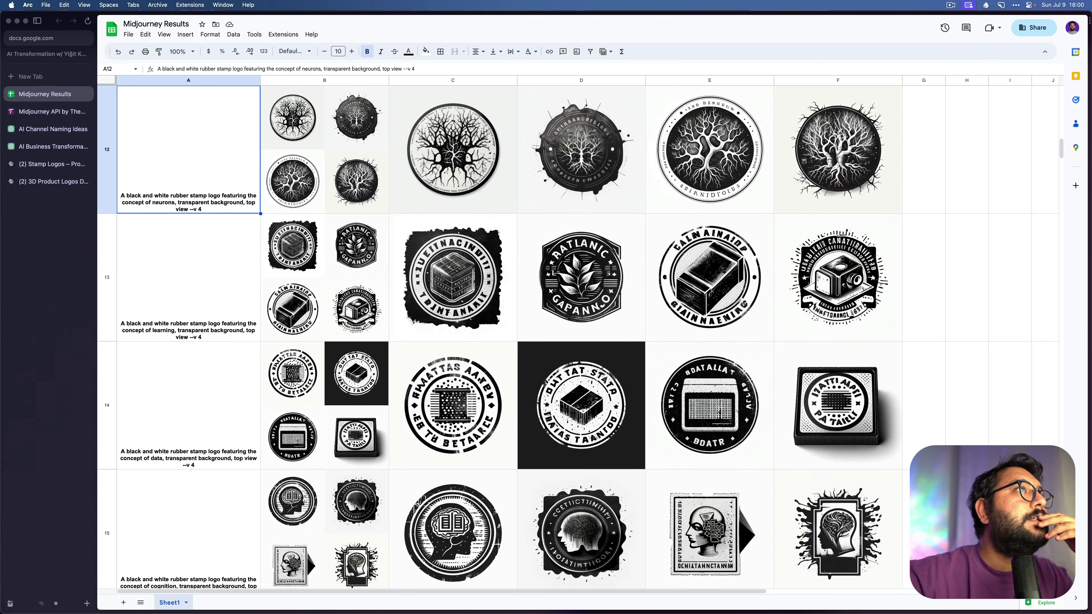
- Fill the neurons prompt cell A12 yellow and the brain prompt cell A11 orange
click(426, 52)
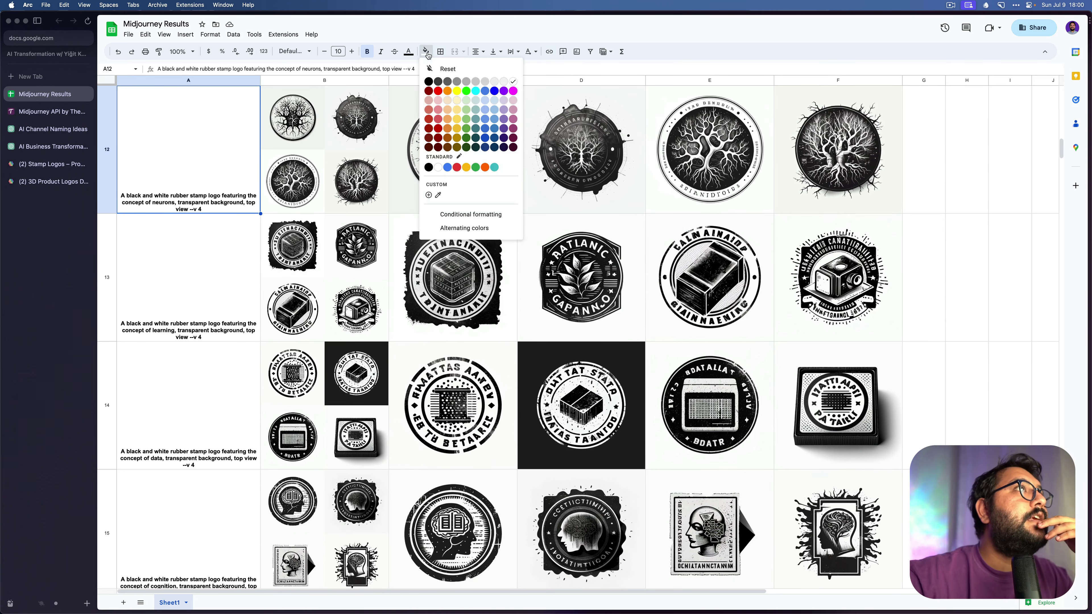
click(457, 91)
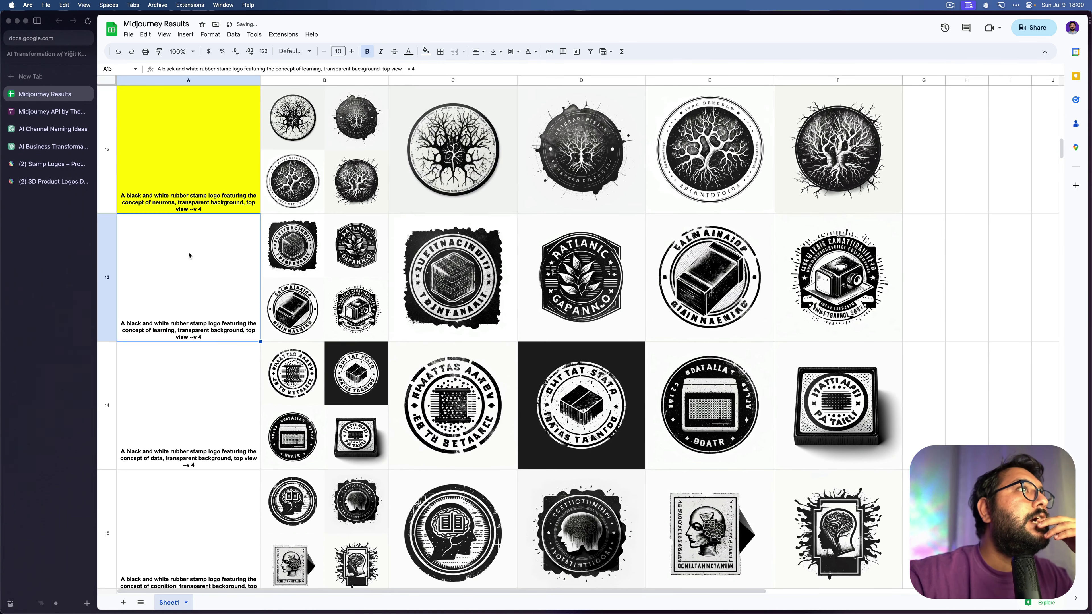
key(Up)
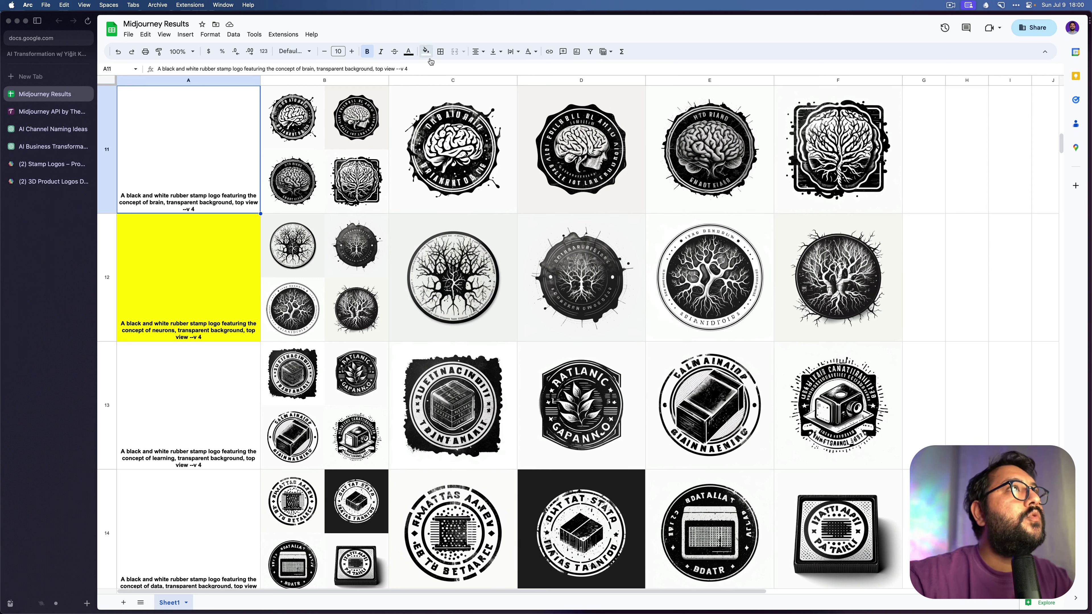
click(426, 51)
click(446, 91)
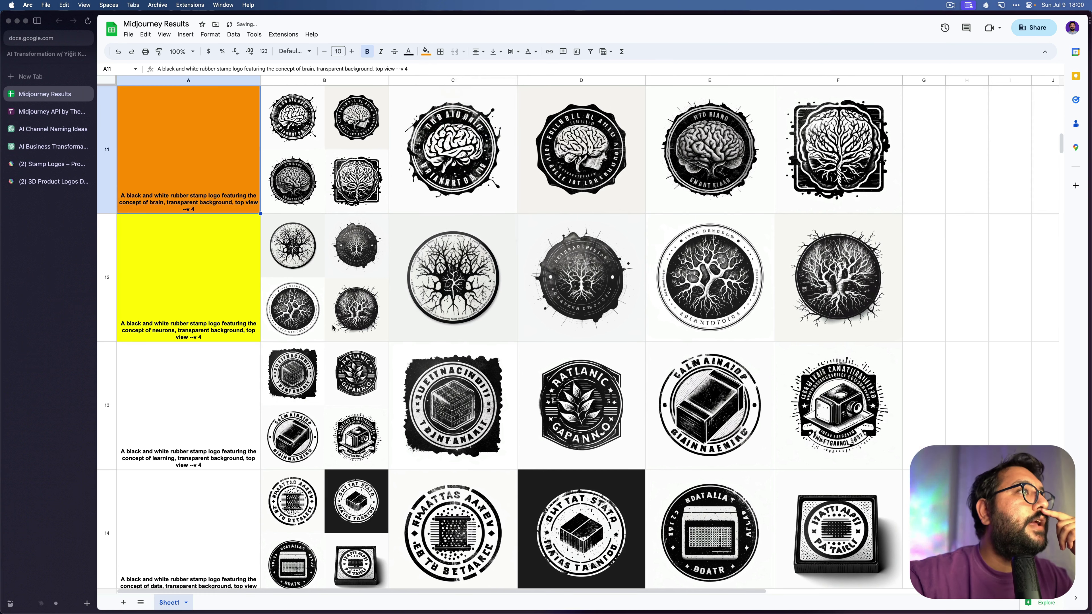
scroll(333, 327, down, 10)
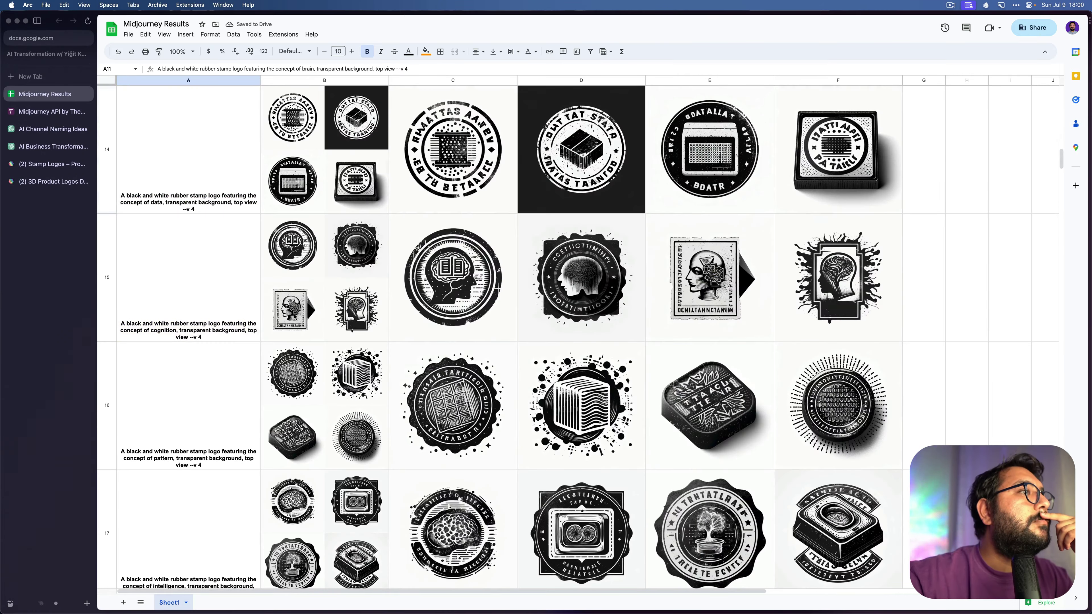
scroll(294, 317, up, 15)
scroll(267, 309, down, 8)
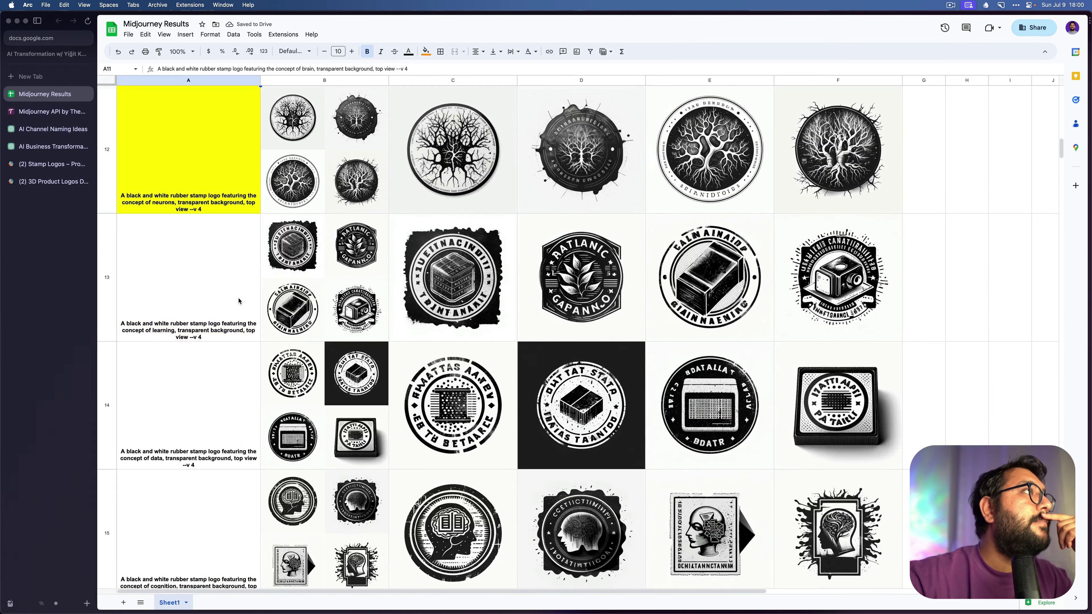
scroll(239, 302, up, 5)
scroll(239, 302, up, 3)
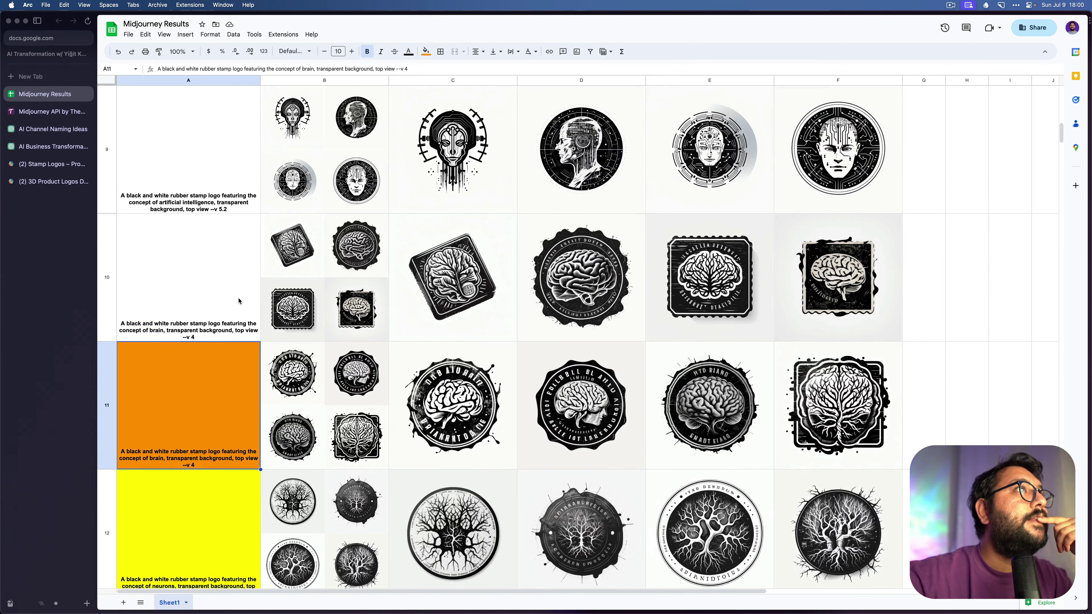
scroll(239, 301, down, 3)
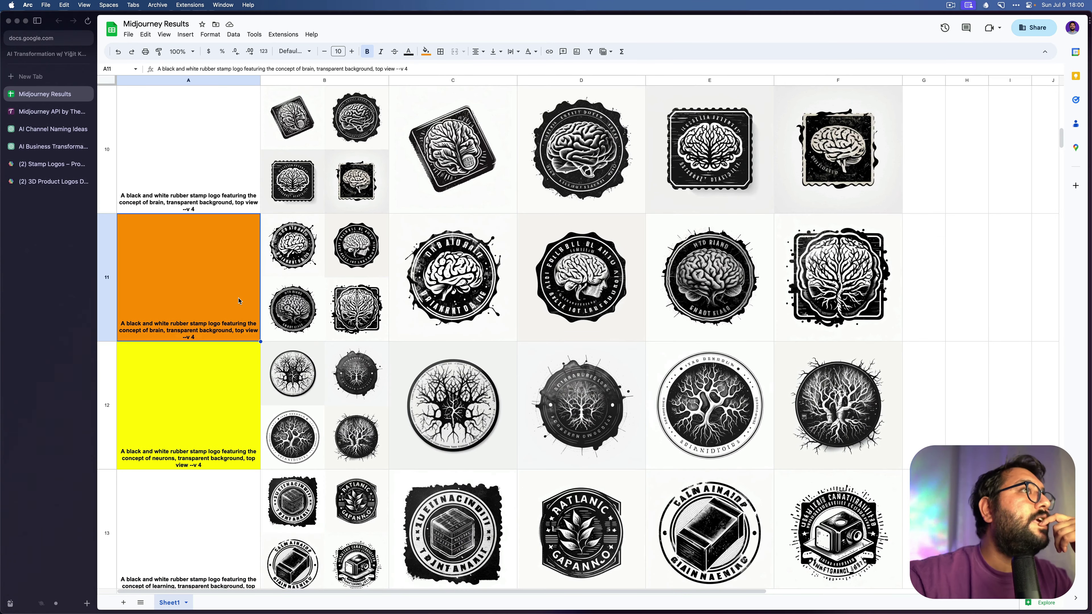
- Insert ' with neurons that remind us the concept of AI' after 'brain' in the A11 prompt
double_click(192, 318)
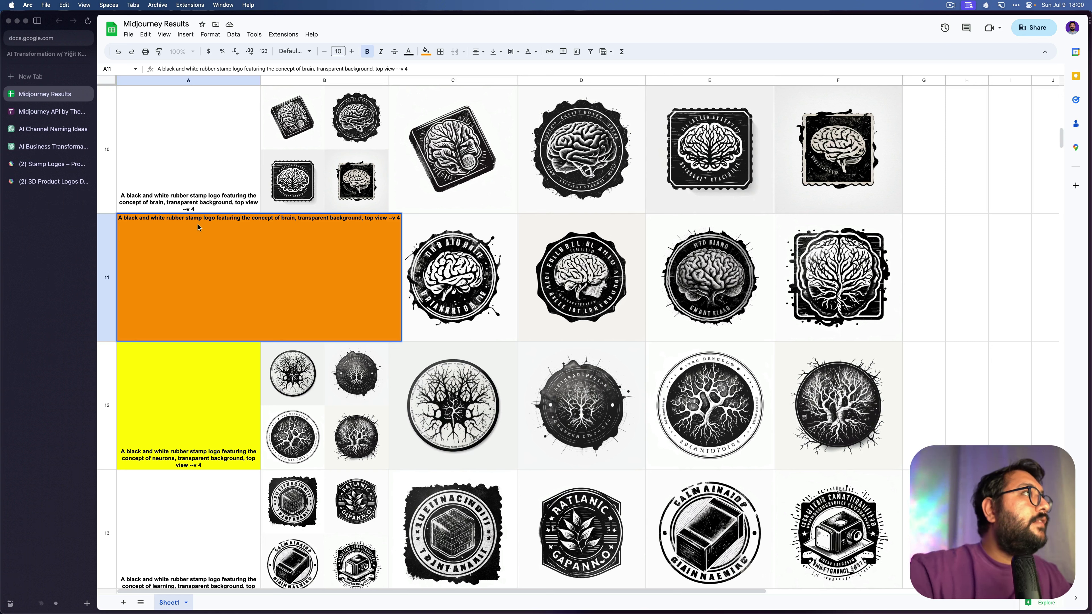
click(272, 219)
text(with enu)
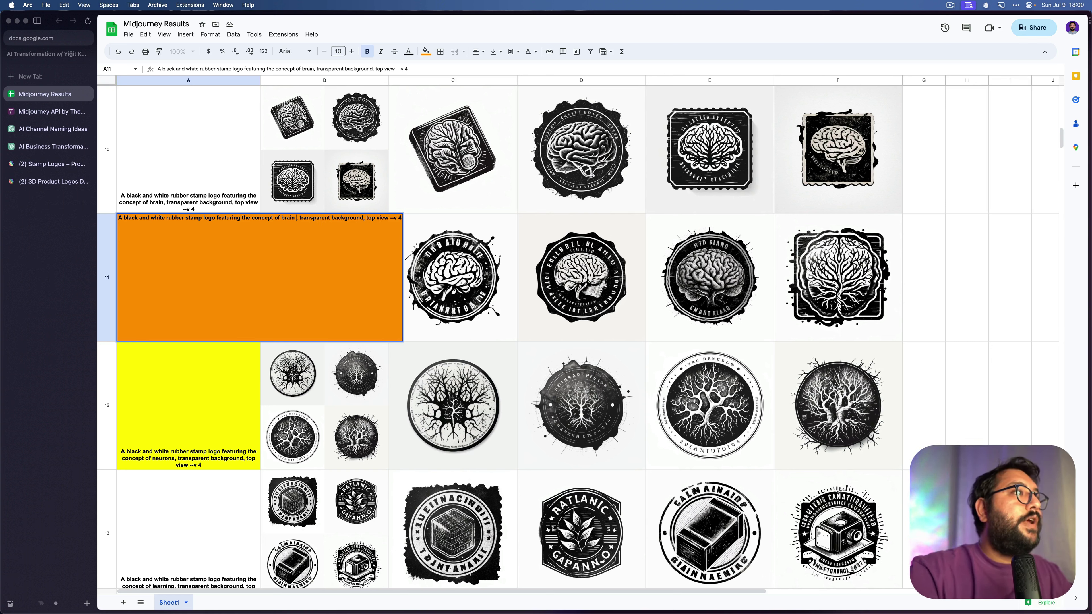
text(rons)
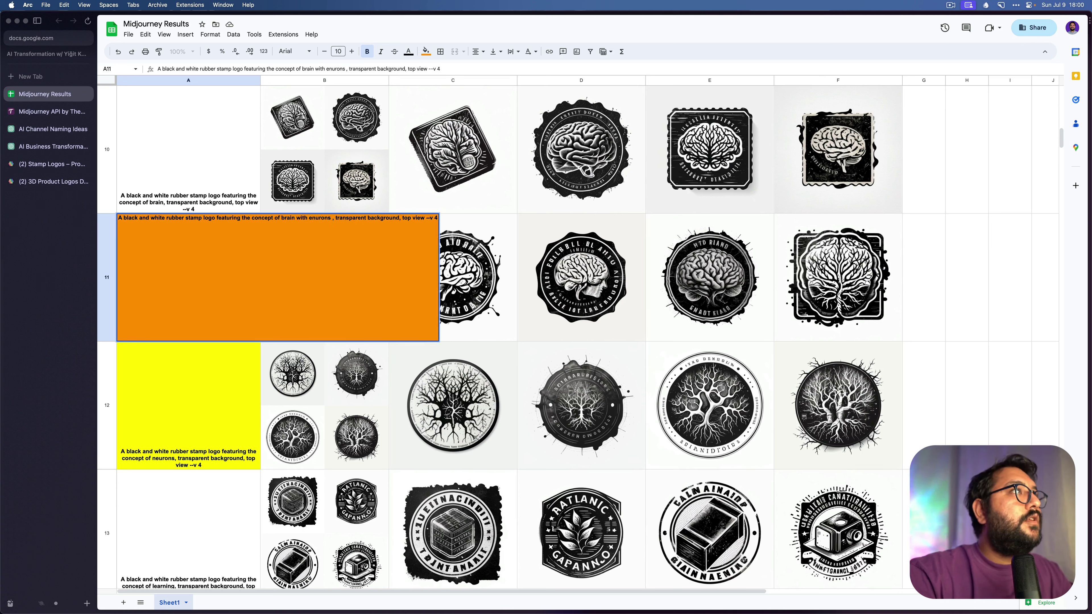
key(BackSpace)
key(BackSpace)
key(BackSpace)
key(BackSpace)
key(BackSpace)
key(BackSpace)
key(BackSpace)
key(BackSpace)
text(neurons t)
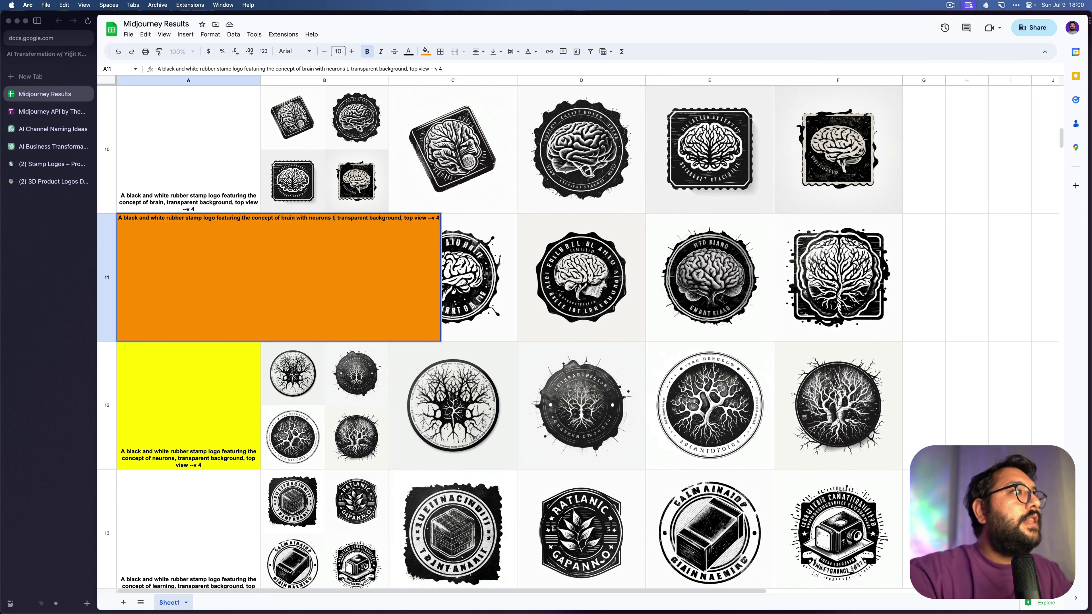
text(hat e)
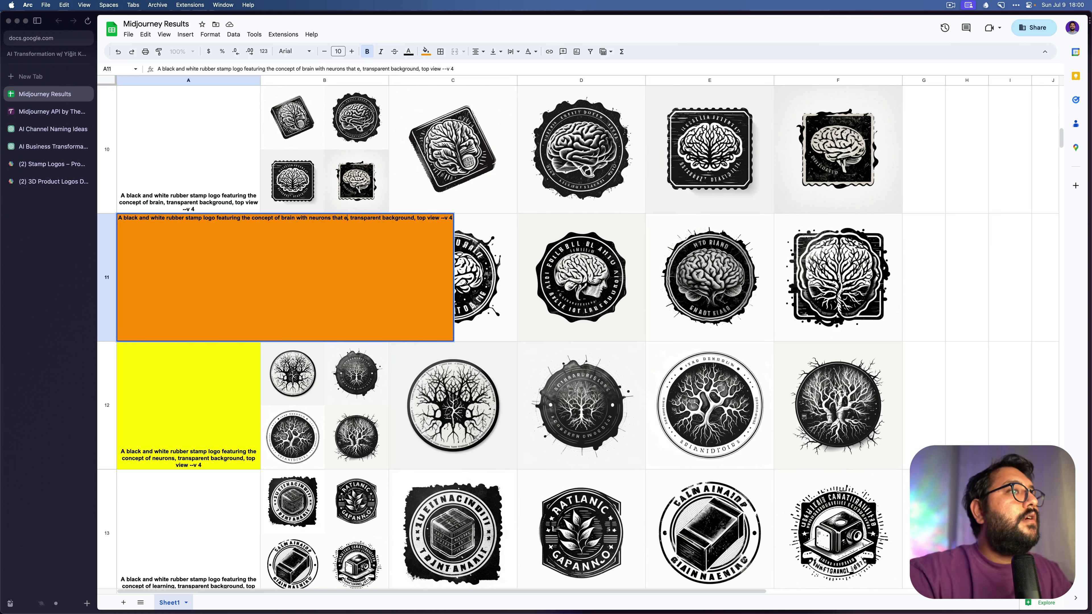
key(BackSpace)
text(ima)
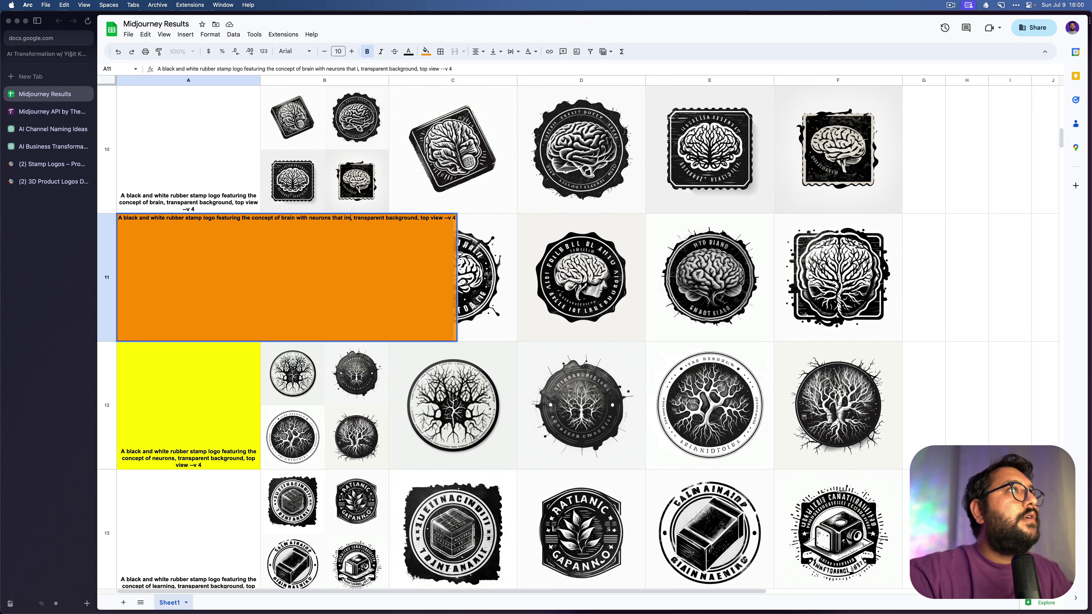
key(BackSpace)
key(BackSpace)
key(BackSpace)
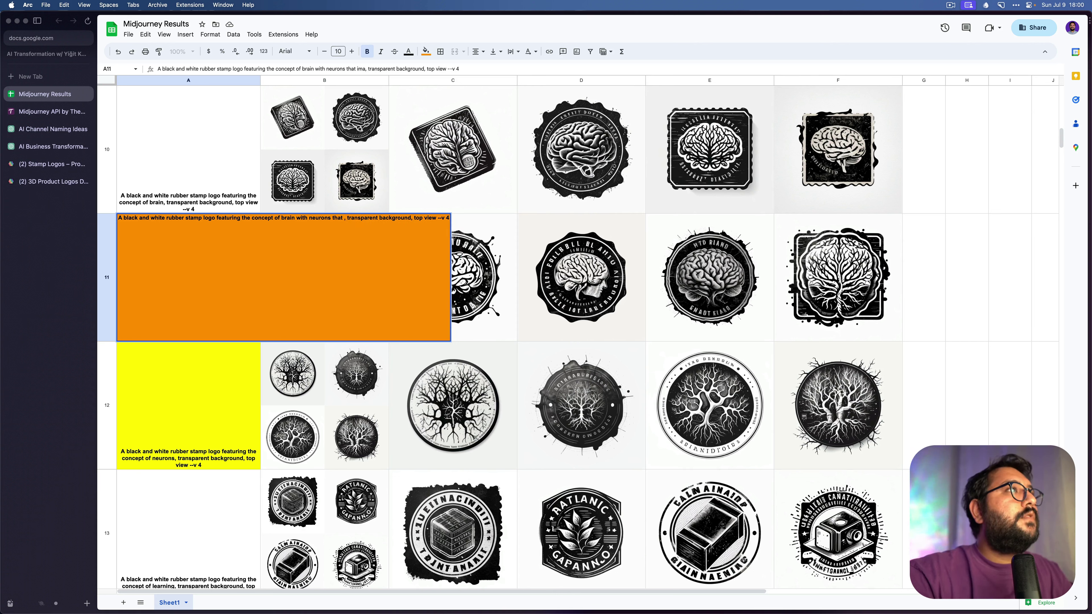
text(remb)
key(BackSpace)
text(ind u)
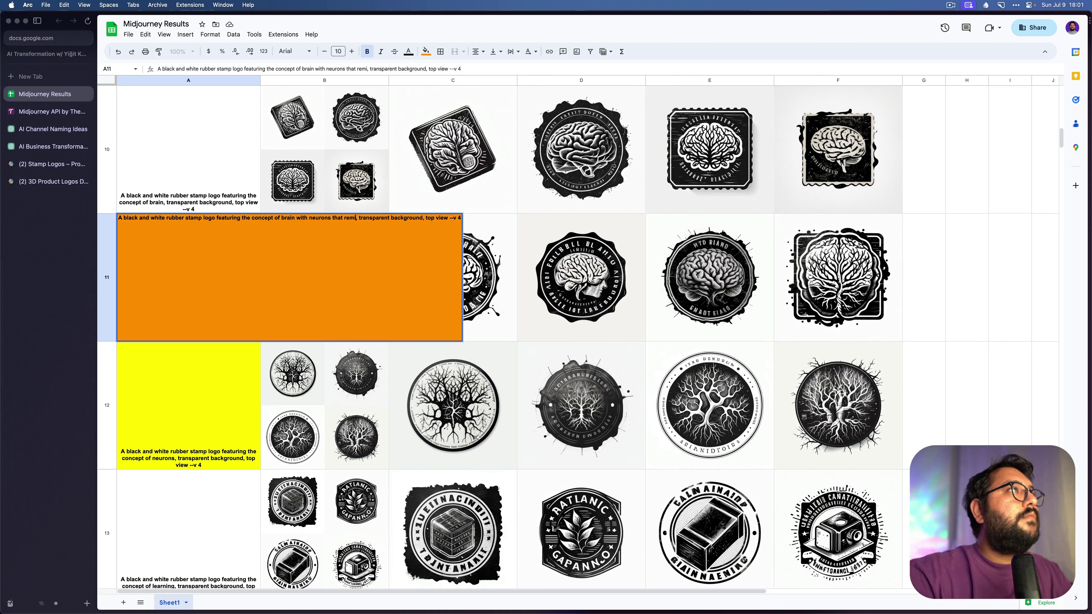
text(s the concept of A)
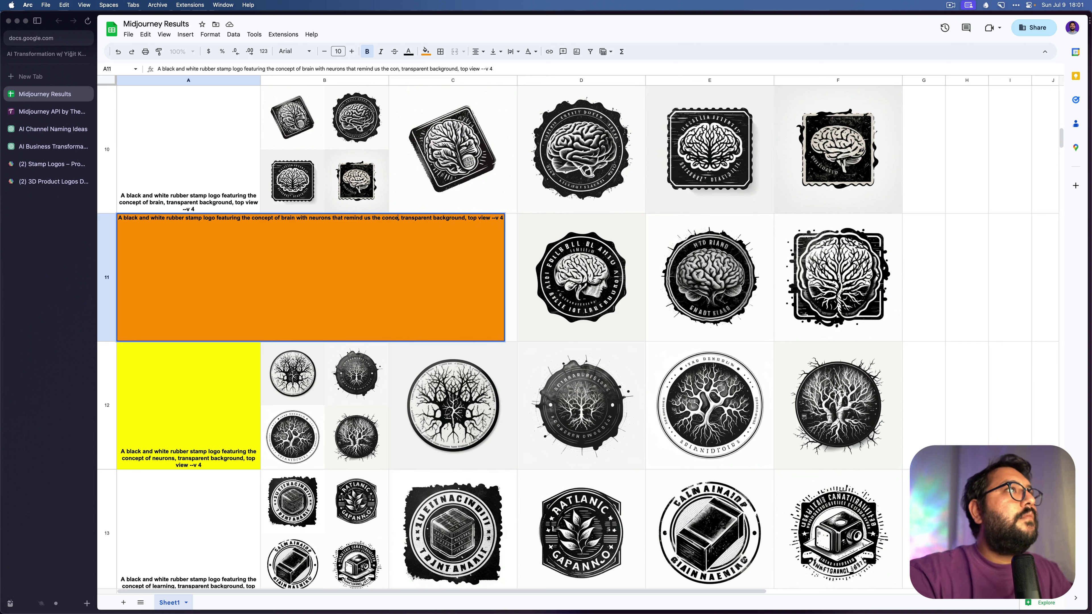
text(I)
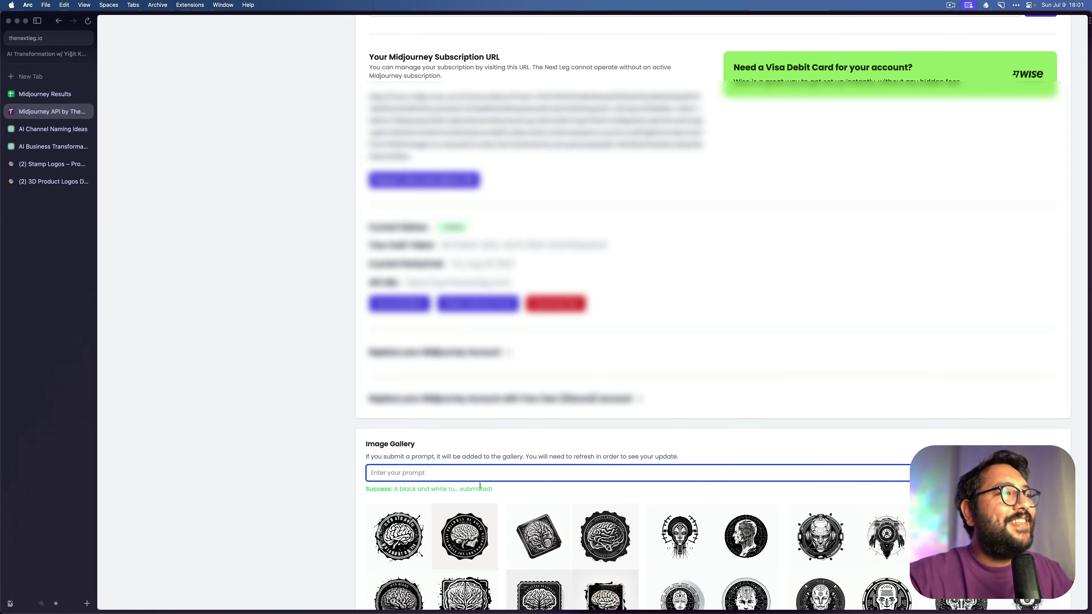
- Paste the reworded brain prompt into the gallery prompt field, trying and undoing removal of the AI phrase
key(super+v)
scroll(585, 256, down, 7)
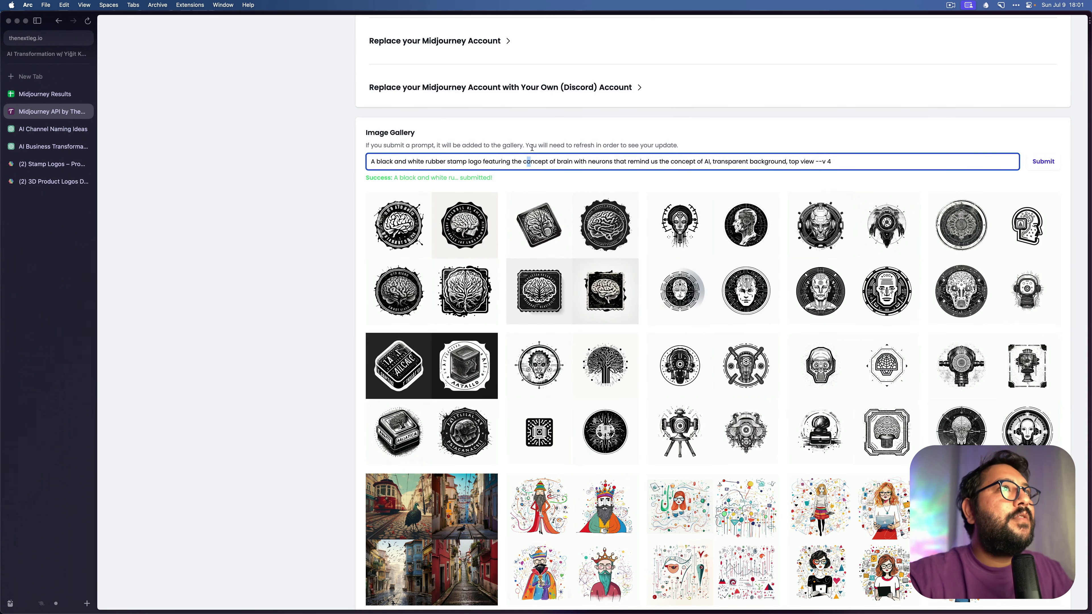
key(alt+Right)
key(alt+Right)
key(alt+Right)
key(shift+alt+Right)
key(shift+alt+Right)
key(shift+alt+Right)
key(shift+alt+Right)
key(shift+alt+Right)
key(shift+alt+Right)
key(shift+alt+Right)
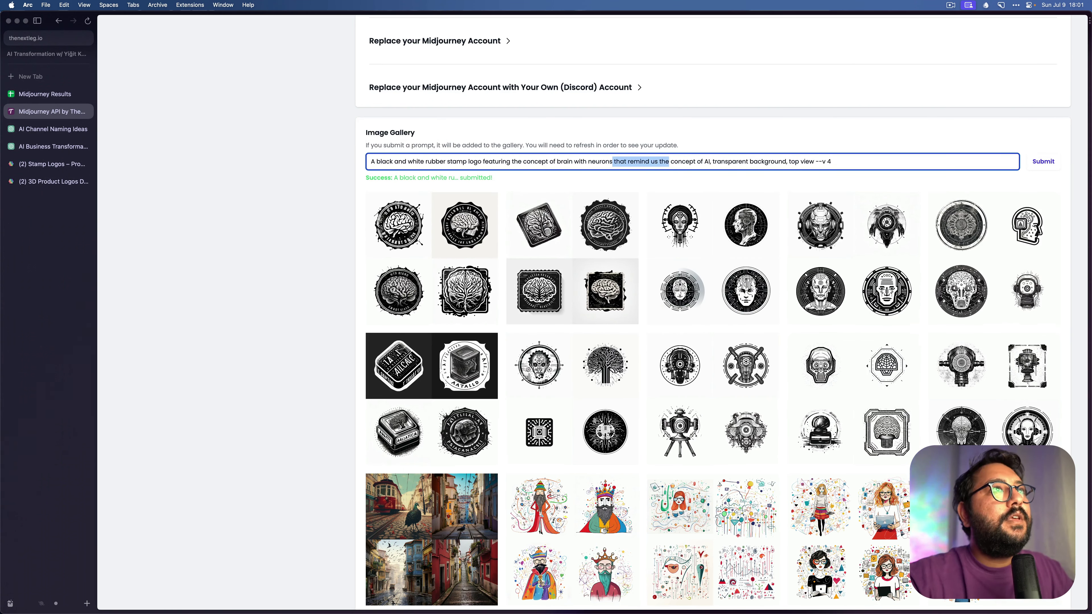
key(BackSpace)
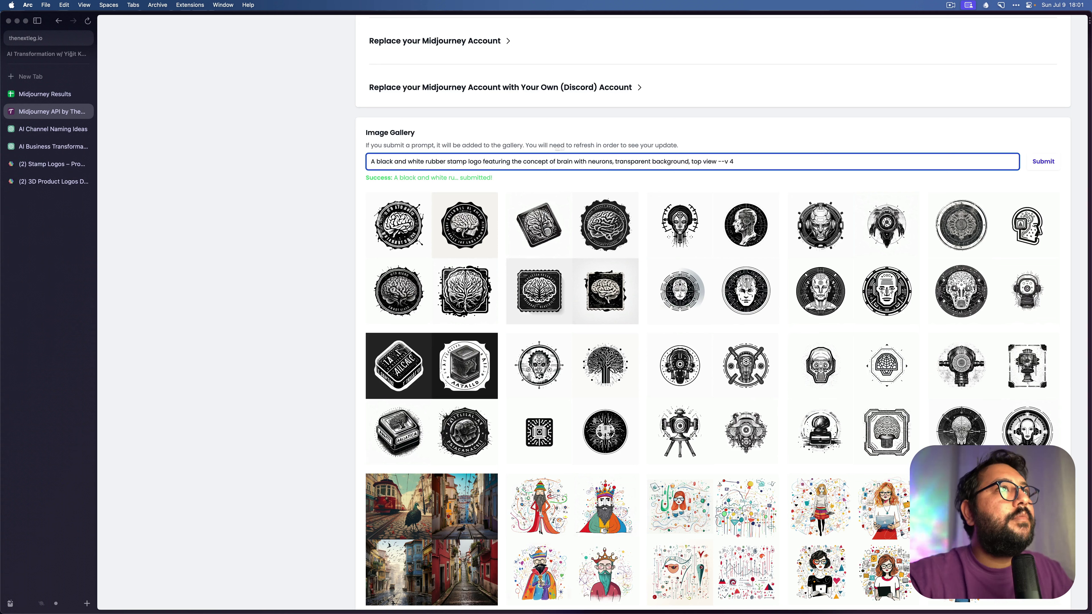
key(super+z)
key(super+z)
- Try replacing 'with neurons' with 'like ai', then undo back to the original wording
double_click(602, 160)
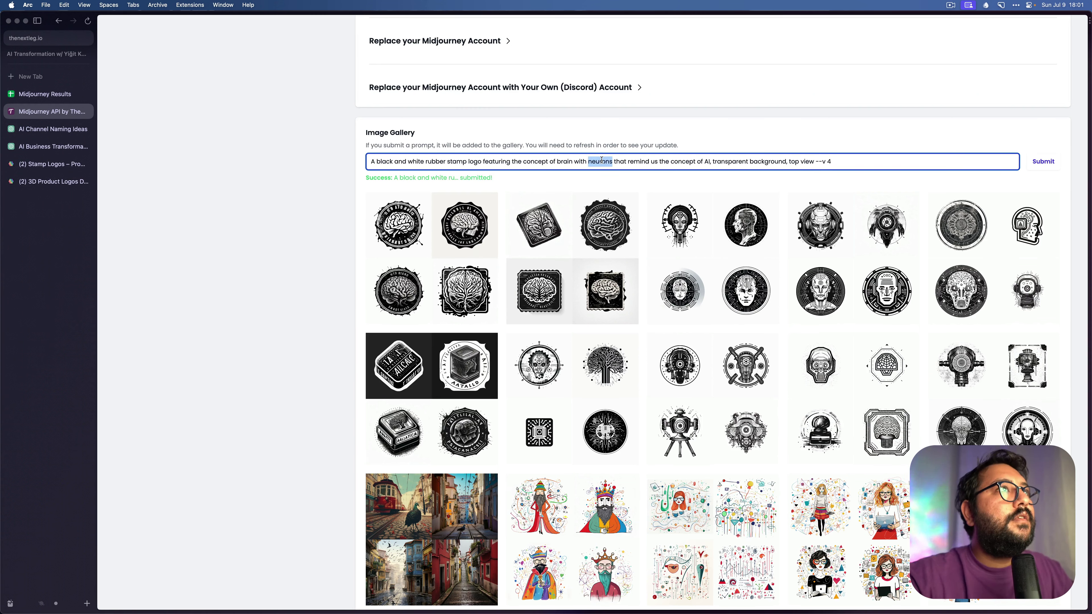
key(BackSpace)
key(alt+BackSpace)
text(like ai)
key(super+z)
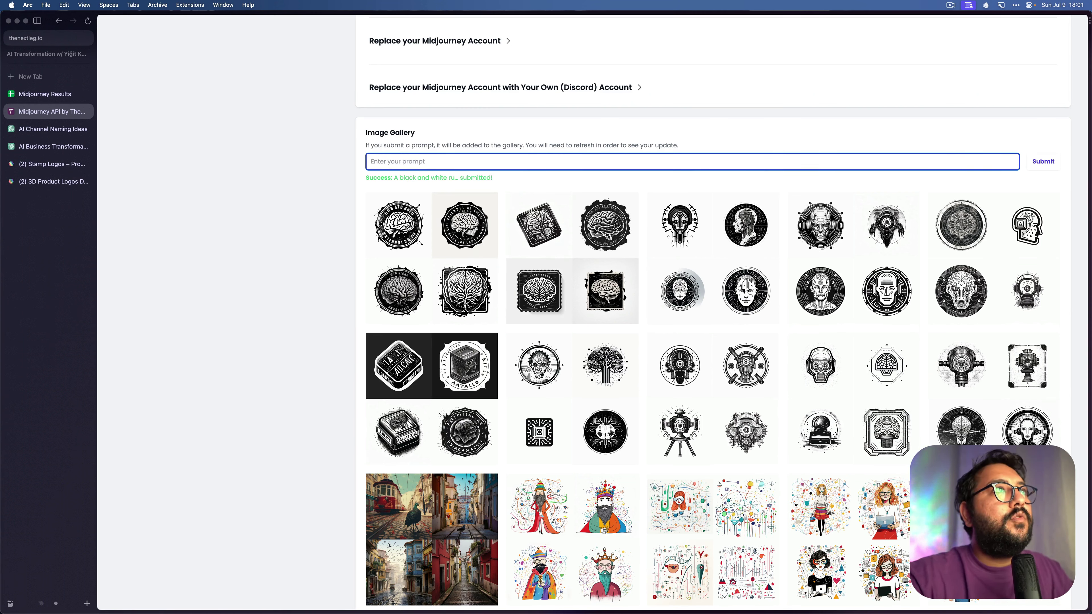
key(super+z)
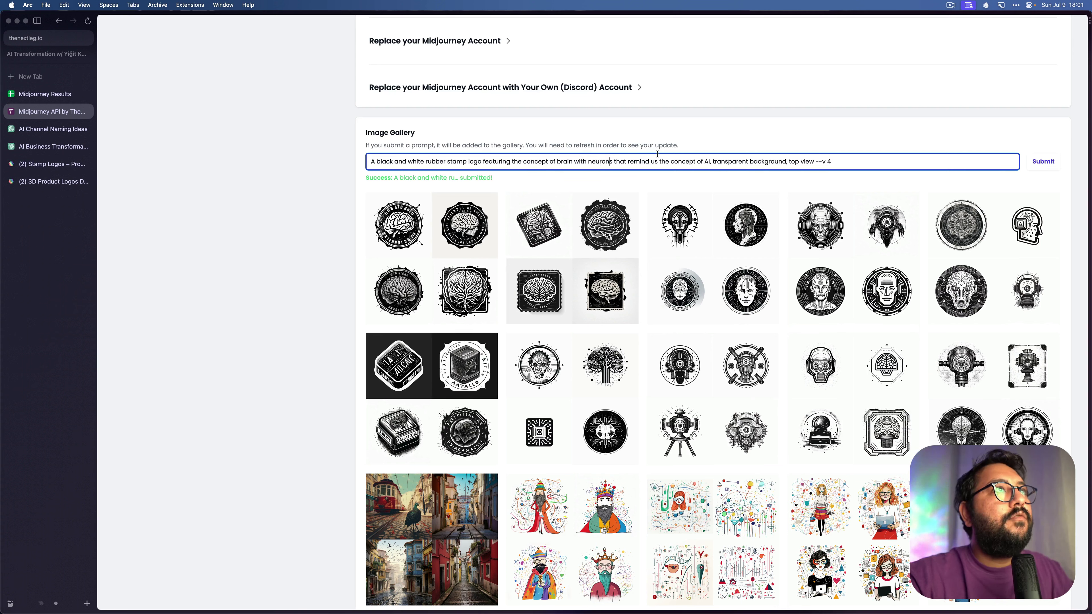
text(like ai)
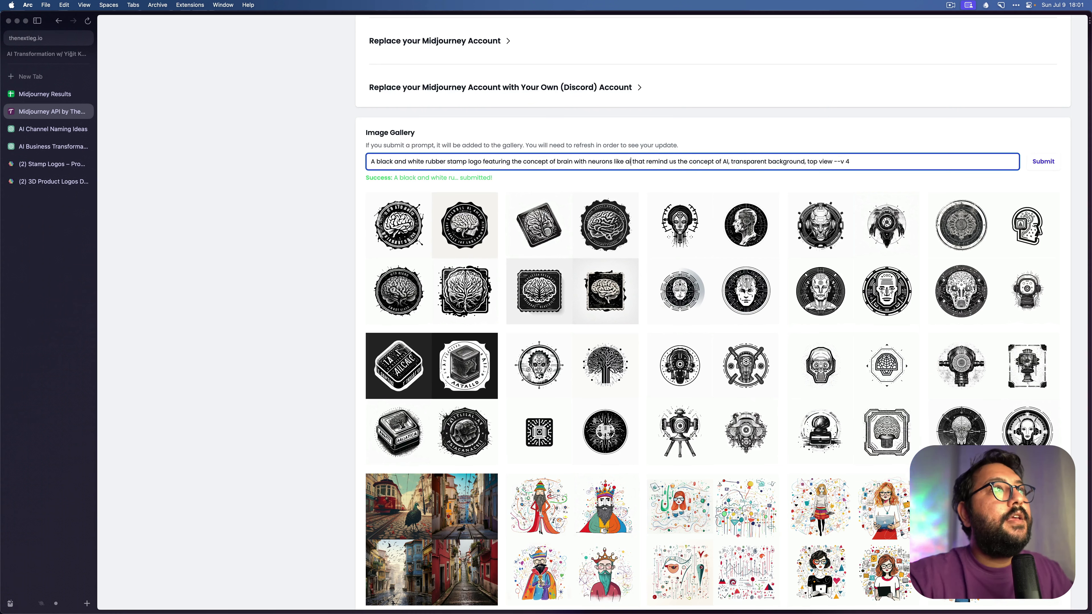
key(super+z)
drag(557, 162, 607, 162)
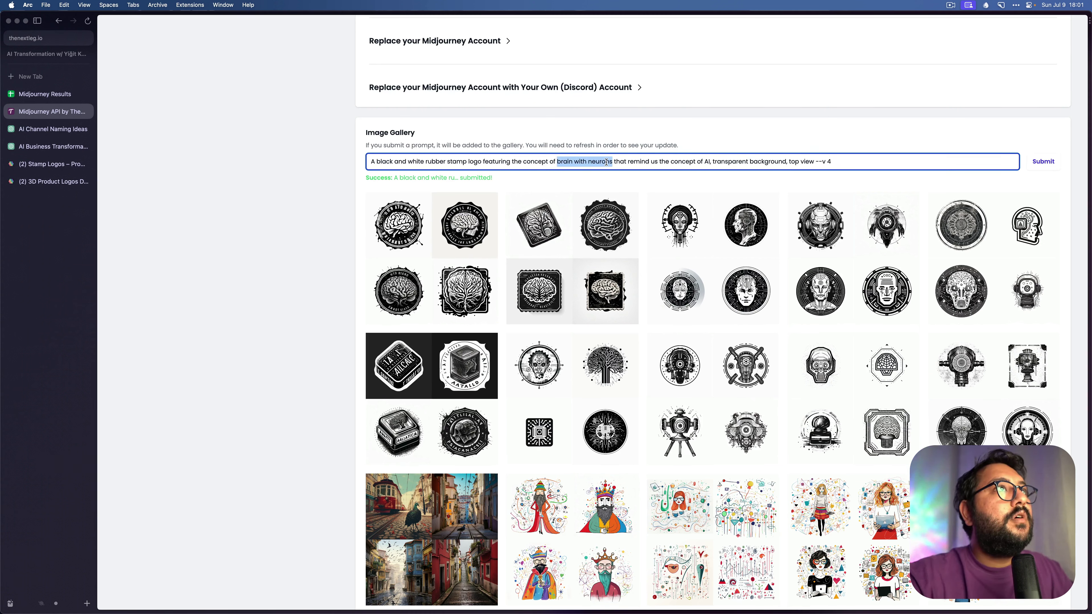
key(super+z)
key(super+z)
key(super+z)
key(super+z)
key(super+z)
key(super+z)
key(super+z)
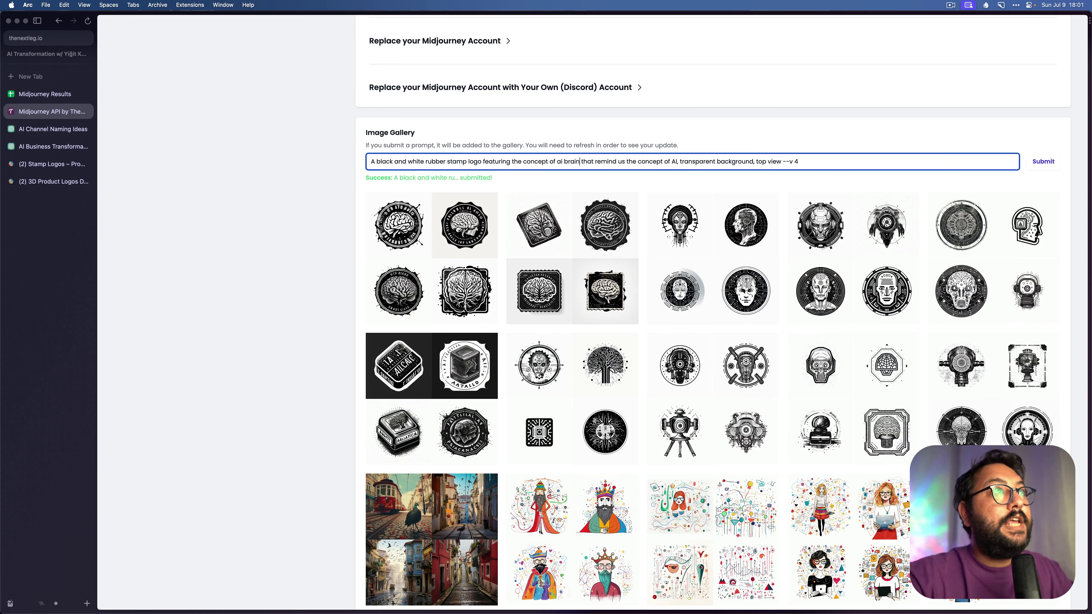
- Recall an earlier prompt, swap 'brain' for 'neurons', then empty the prompt field
click(587, 160)
key(Down)
key(Return)
double_click(565, 162)
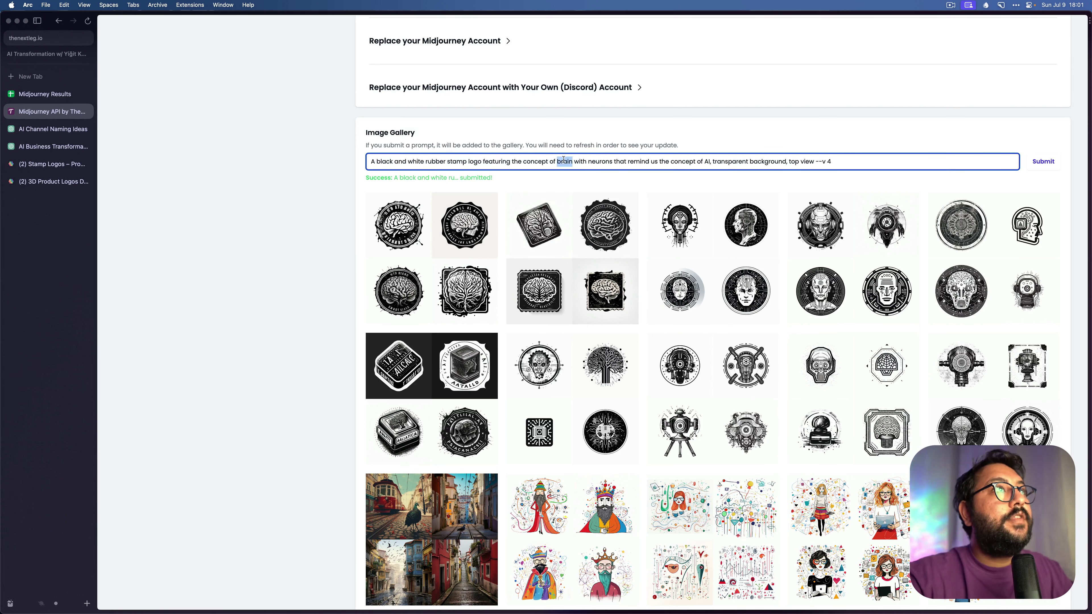
text(neurons)
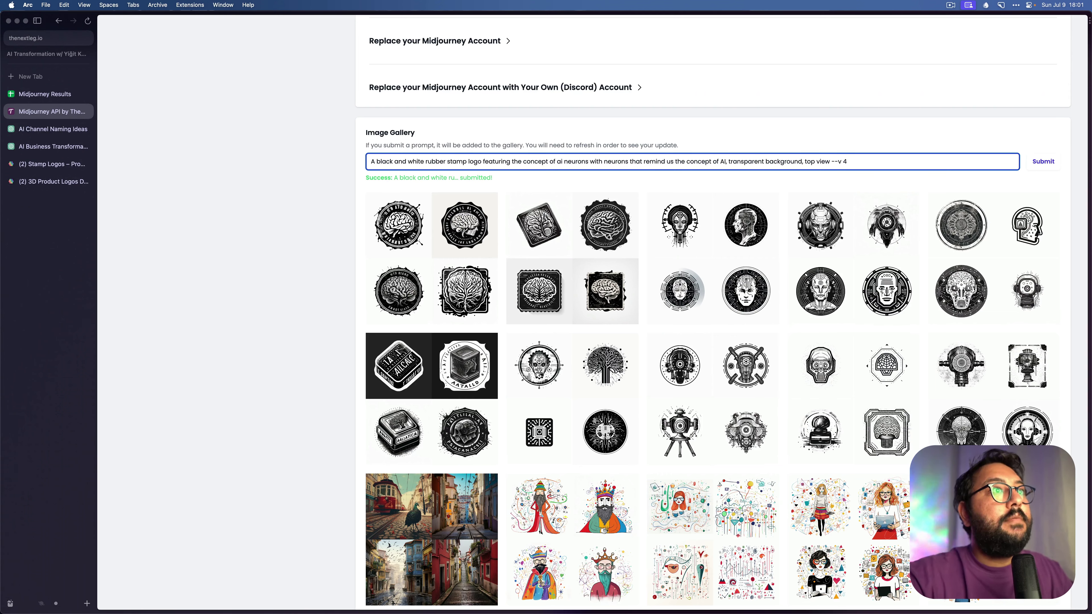
key(super+a)
key(BackSpace)
- Glance at the AI Channel Naming Ideas chat, then return to the Midjourney API gallery
key(ctrl+Tab)
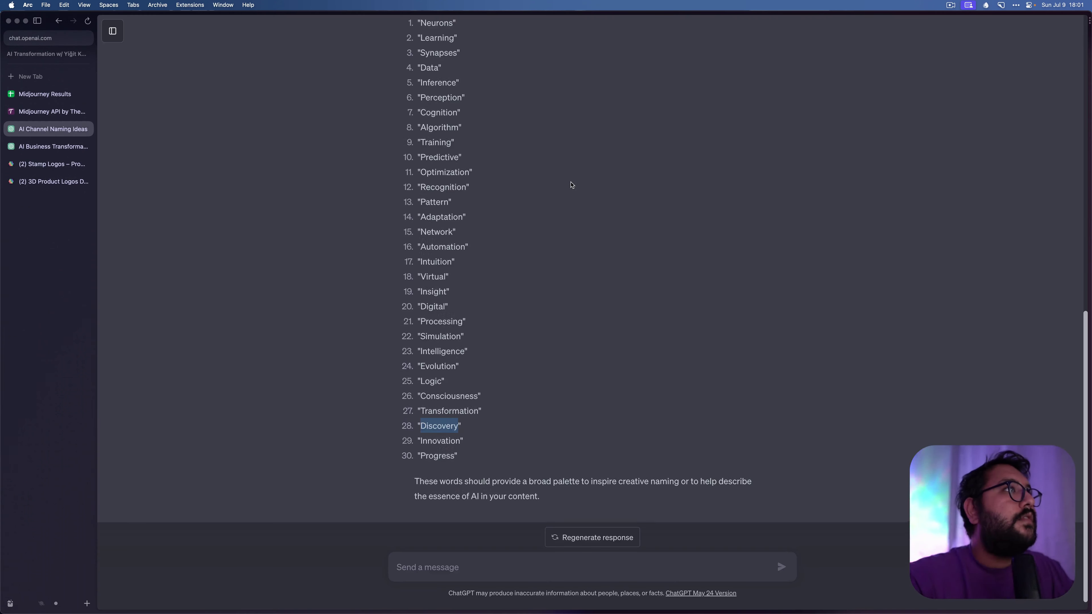
scroll(572, 185, up, 3)
key(ctrl+Tab)
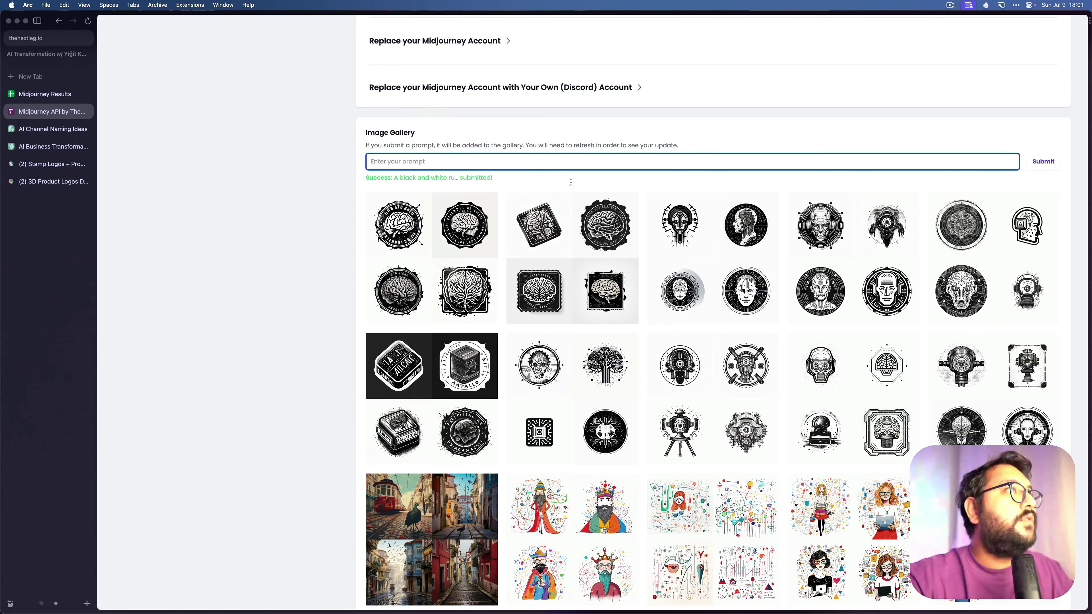
scroll(584, 360, down, 5)
scroll(584, 360, up, 10)
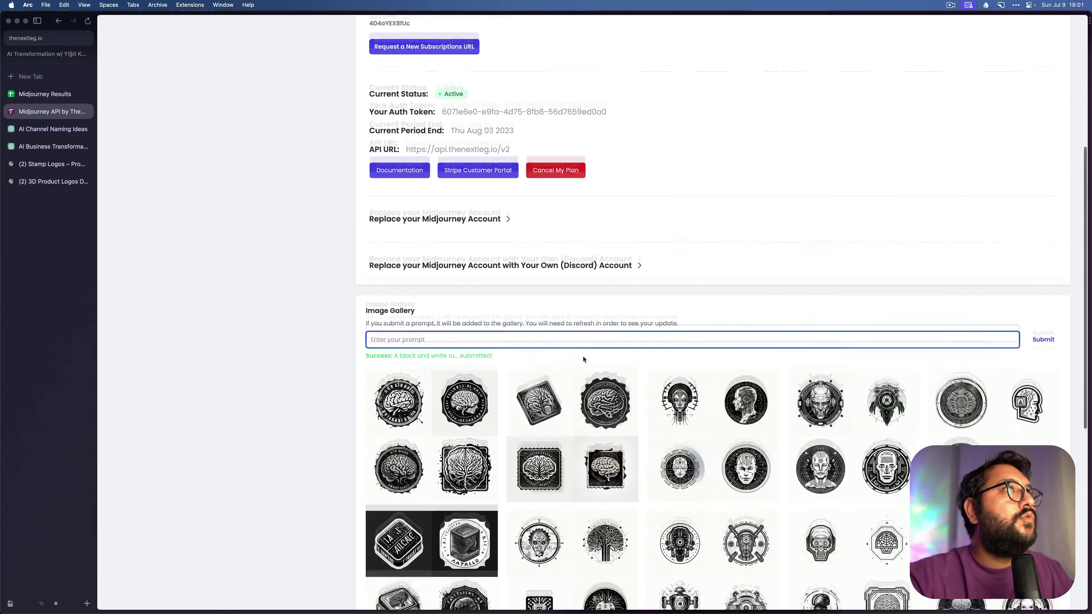
- Back in Midjourney Results, step through column A prompts rows 10–20 and select the row 19 image
key(ctrl+Tab)
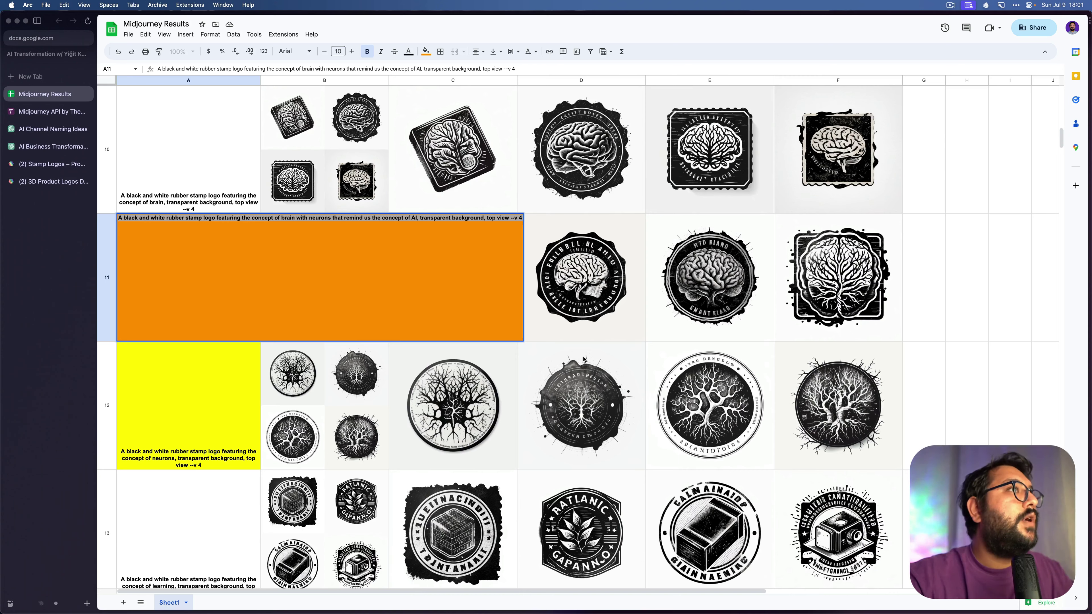
click(554, 318)
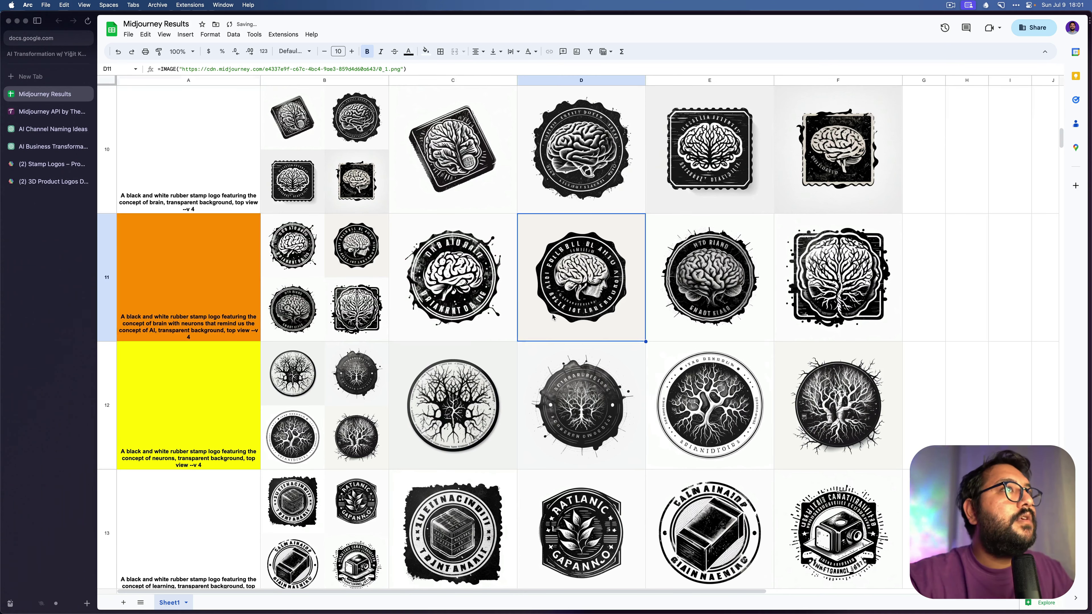
key(Left)
key(Left)
key(Left)
key(Up)
key(Up)
key(Up)
key(Down)
key(Down)
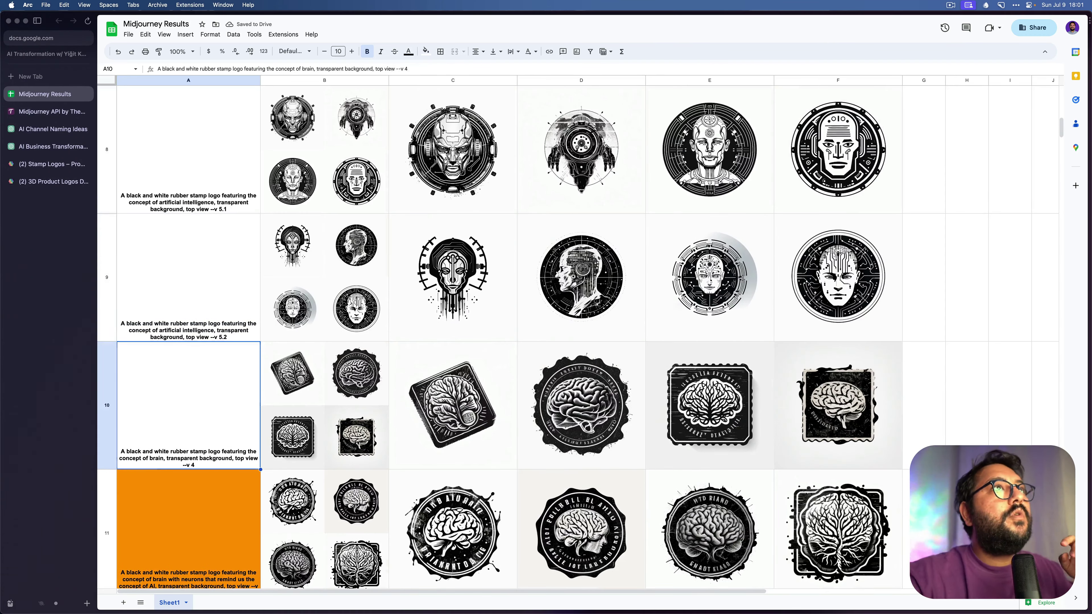
key(Down)
key(Down)
key(Down)
key(Down)
key(Down)
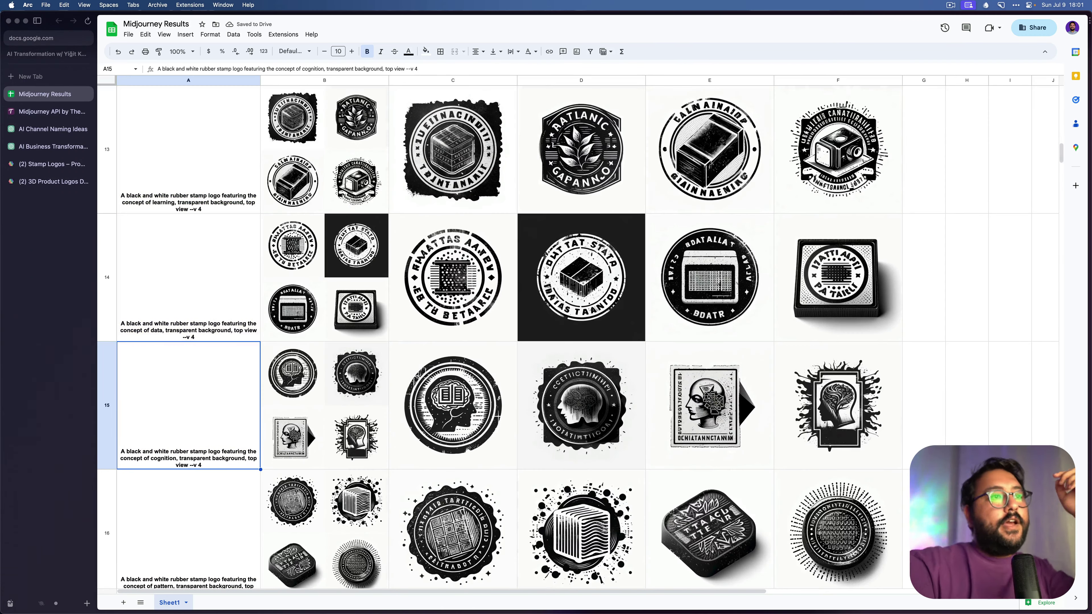
key(Down)
key(Down)
key(Down)
key(Down)
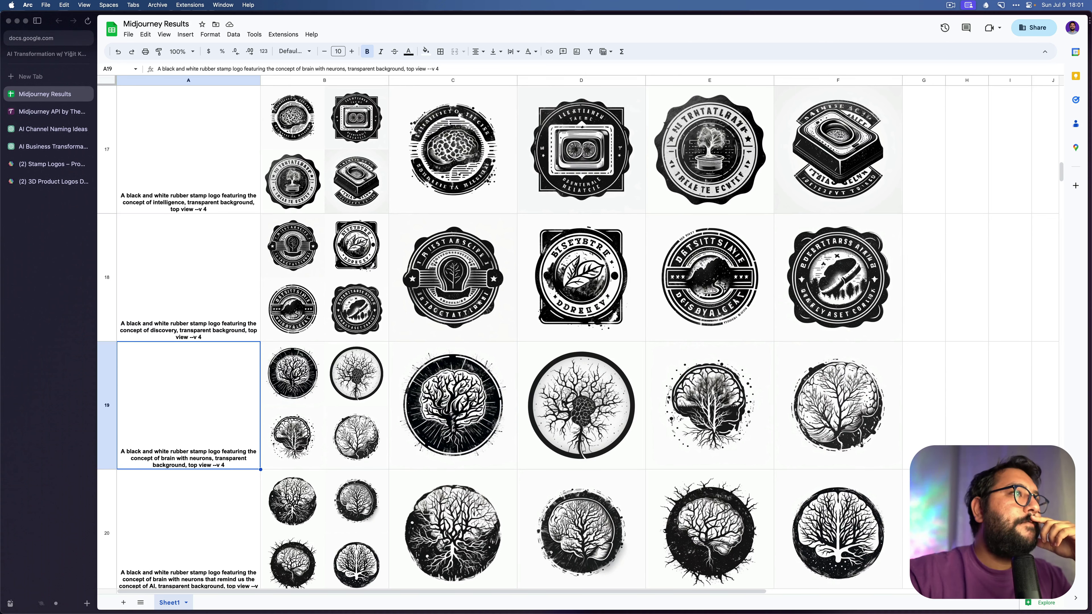
key(Down)
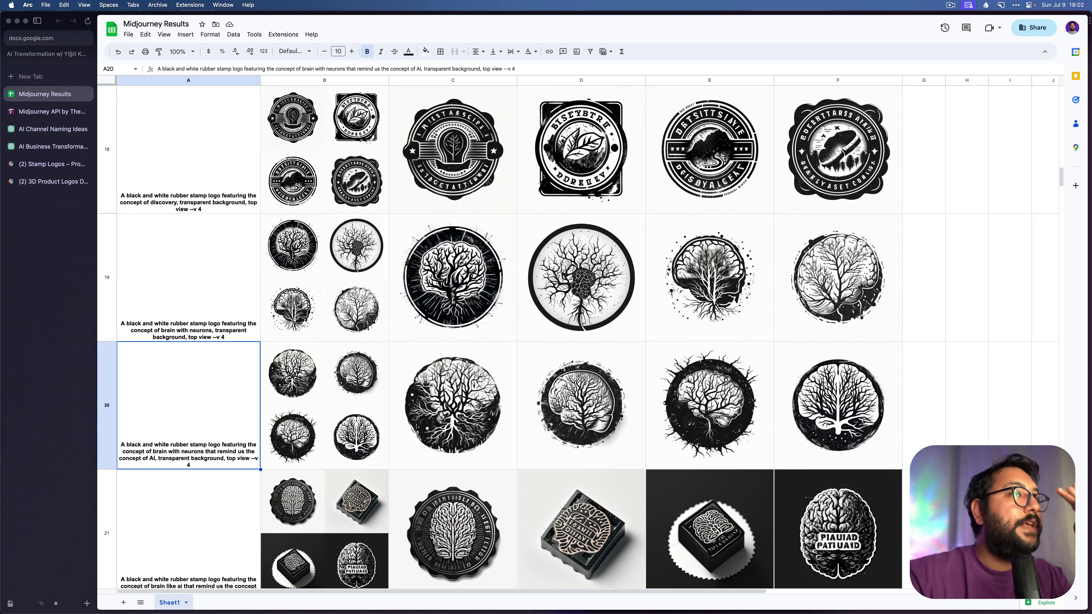
click(477, 295)
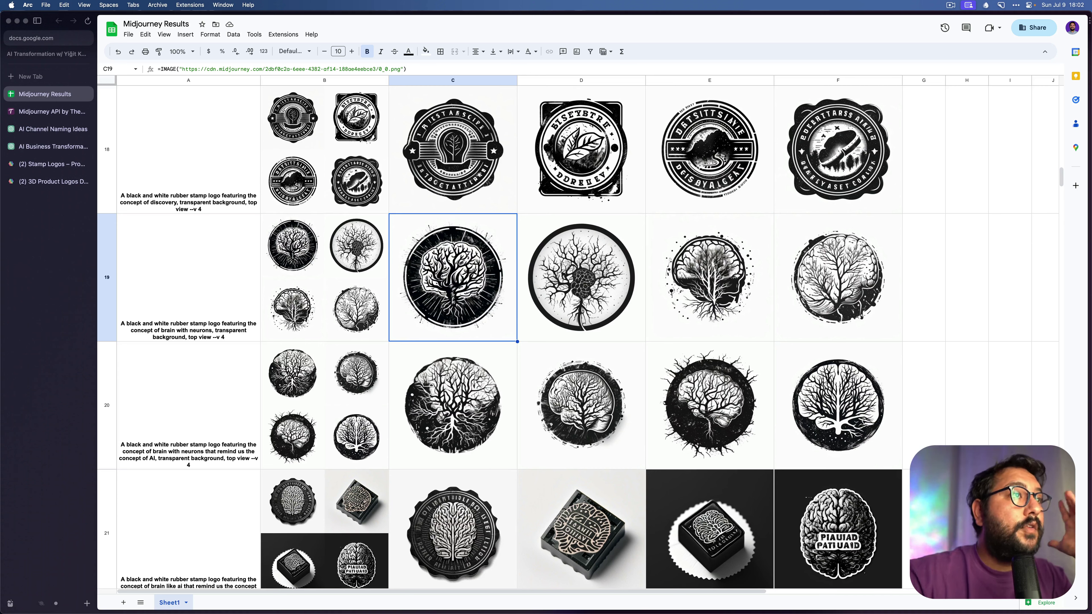
scroll(533, 275, down, 3)
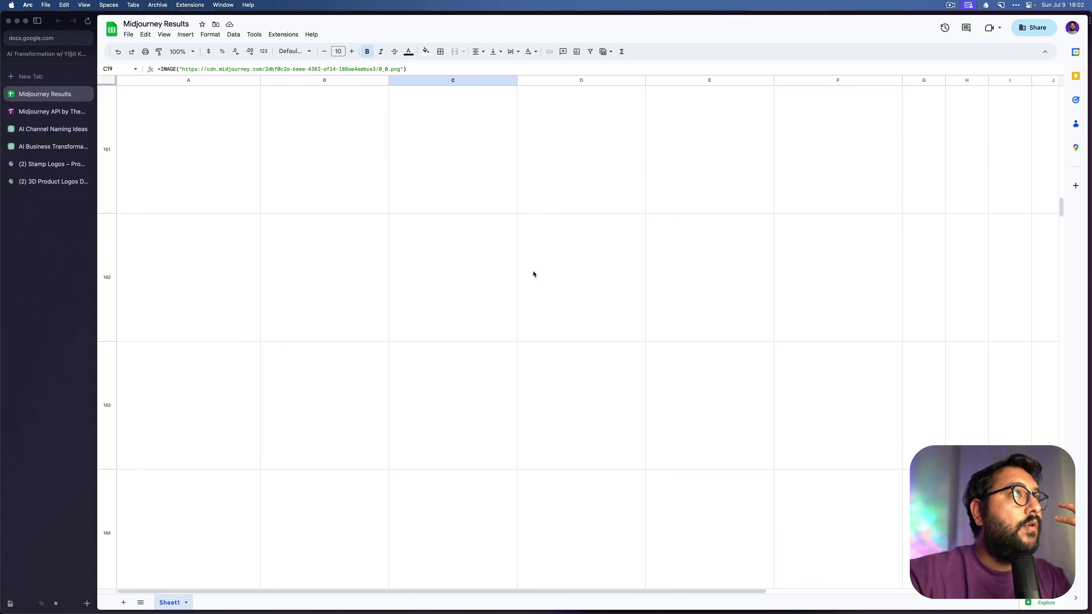
- Fill the row 19 prompt cell A19 yellow
scroll(534, 274, up, 3)
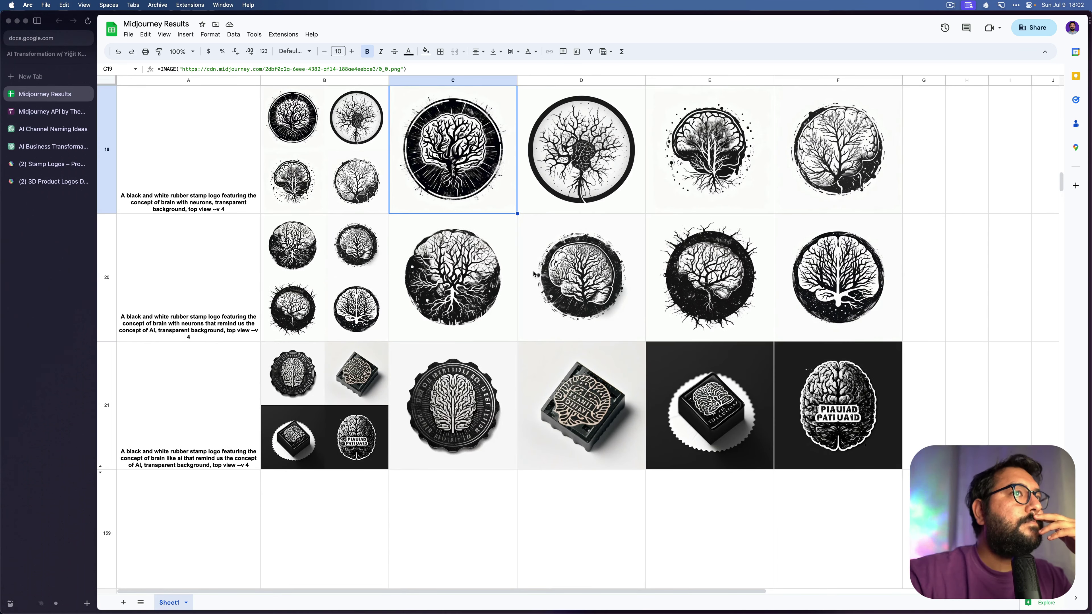
scroll(534, 274, up, 3)
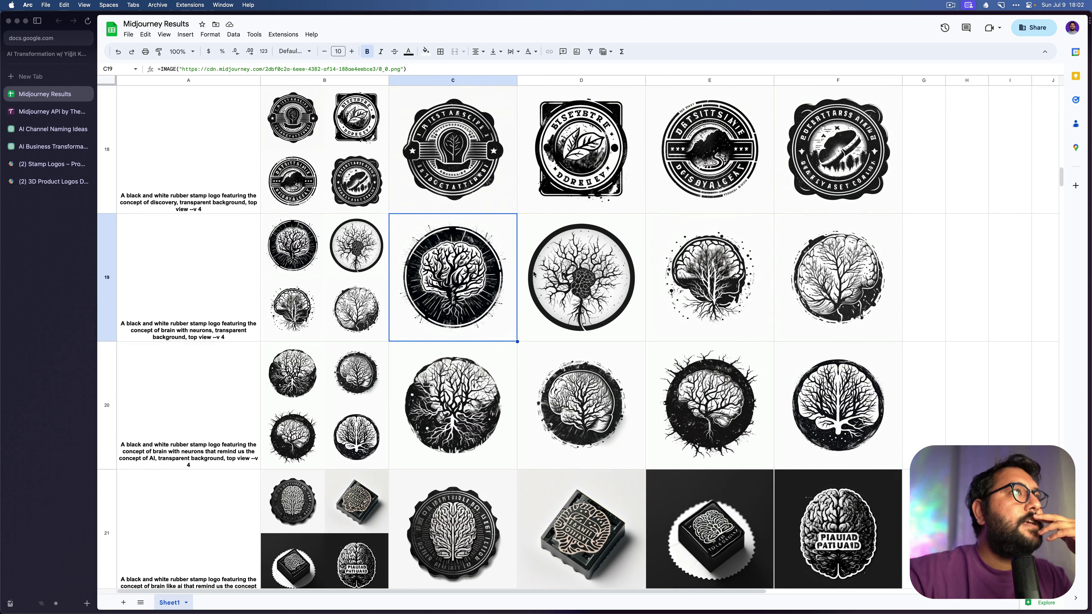
key(Left)
key(Left)
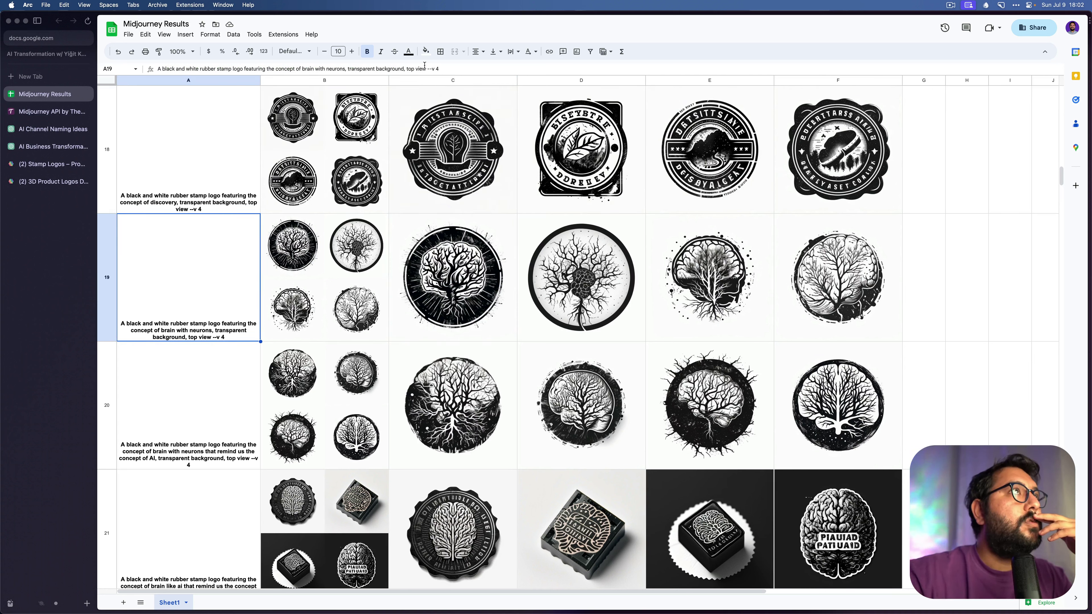
click(426, 51)
click(457, 91)
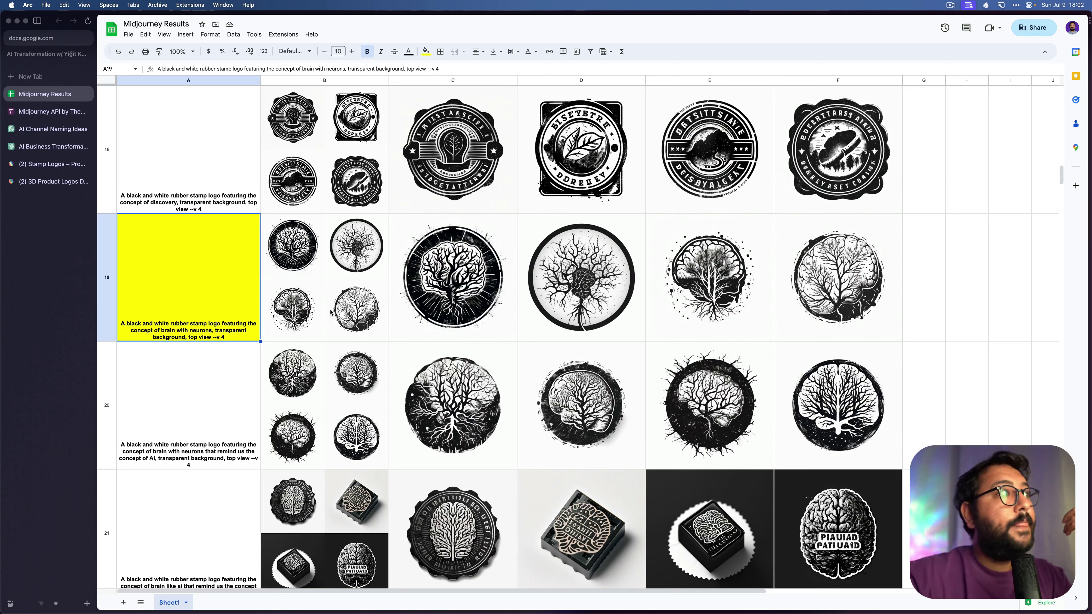
- Check the prompts further down in rows 20–24, then return to A19
scroll(215, 295, down, 5)
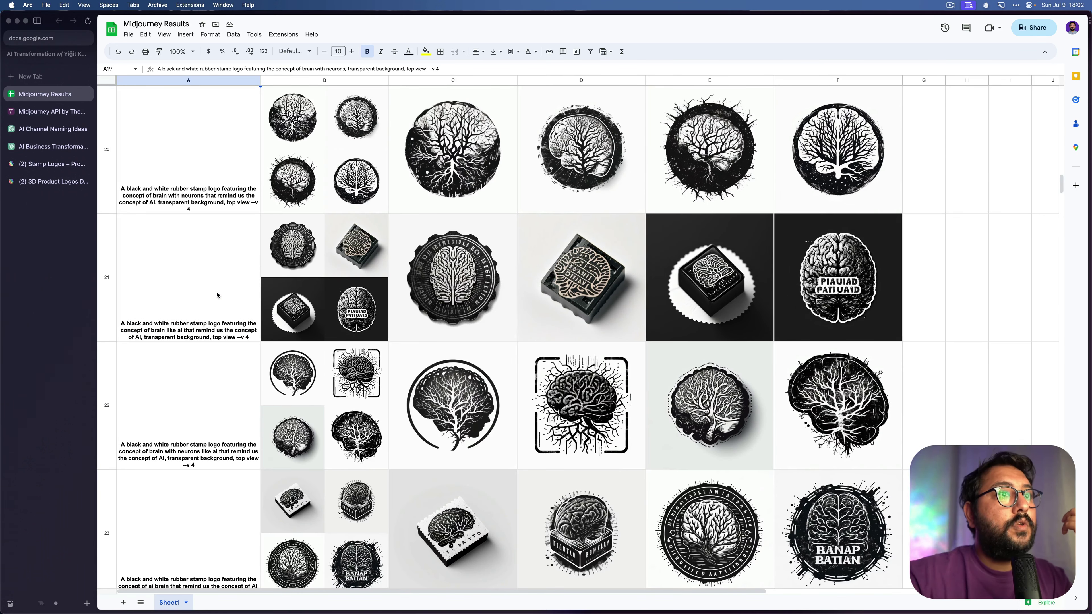
scroll(217, 296, down, 5)
click(193, 298)
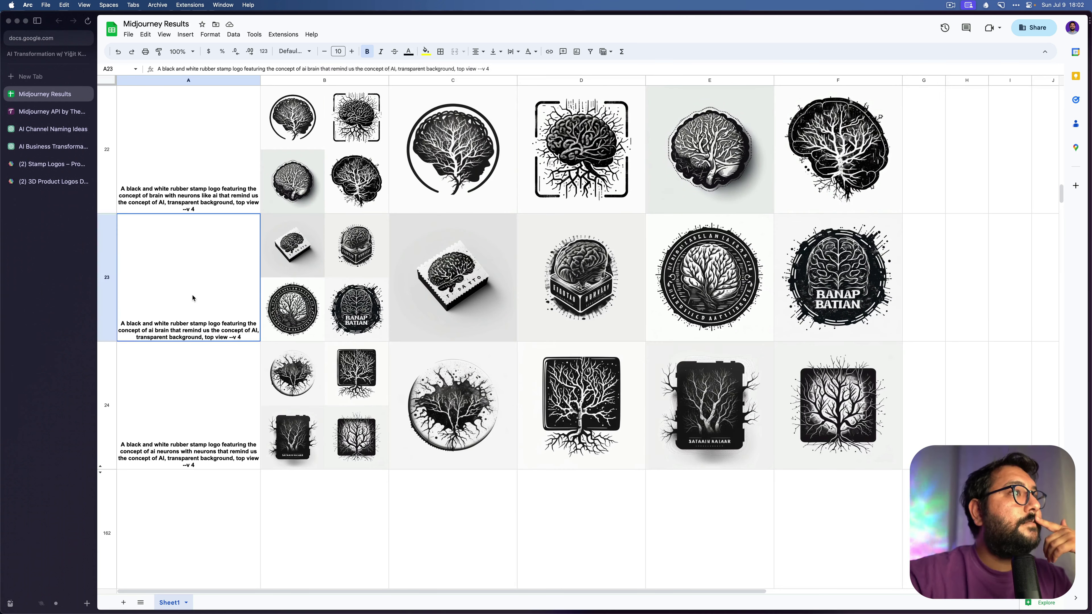
key(Down)
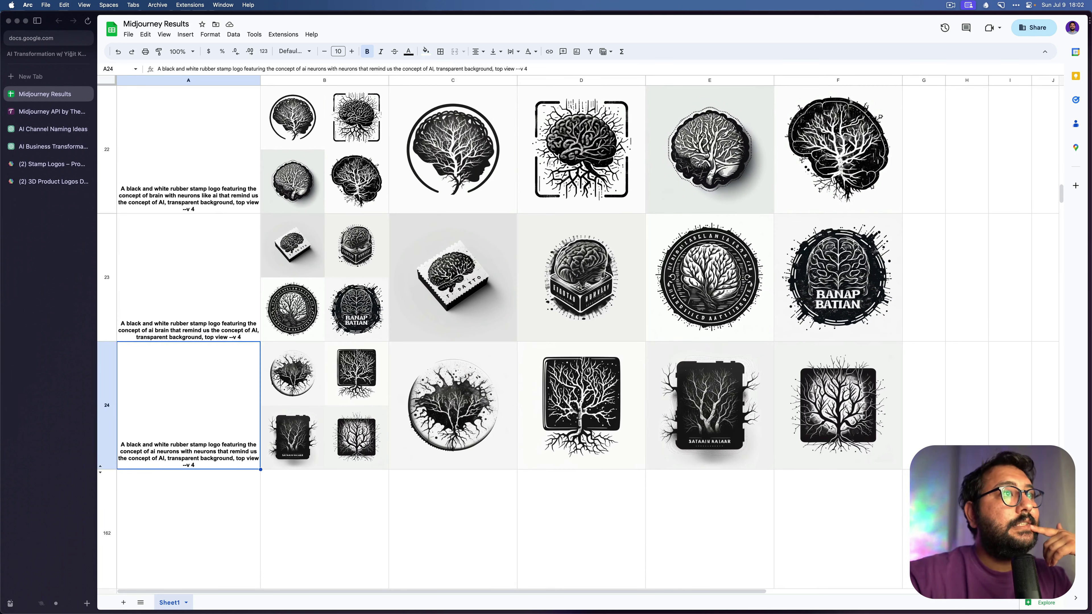
key(Up)
key(Up)
key(Up)
key(Up)
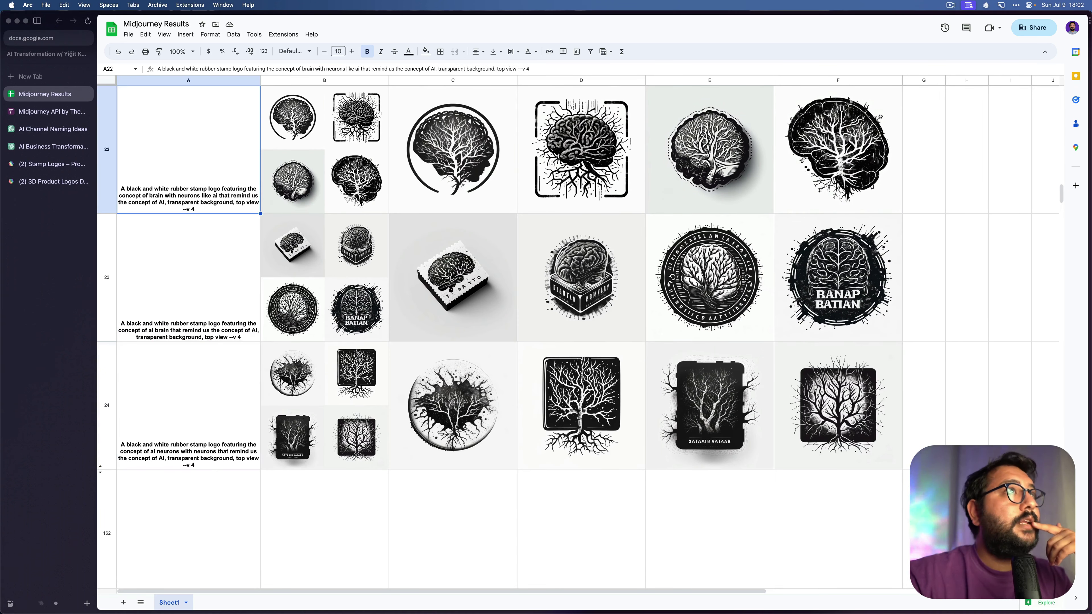
key(Up)
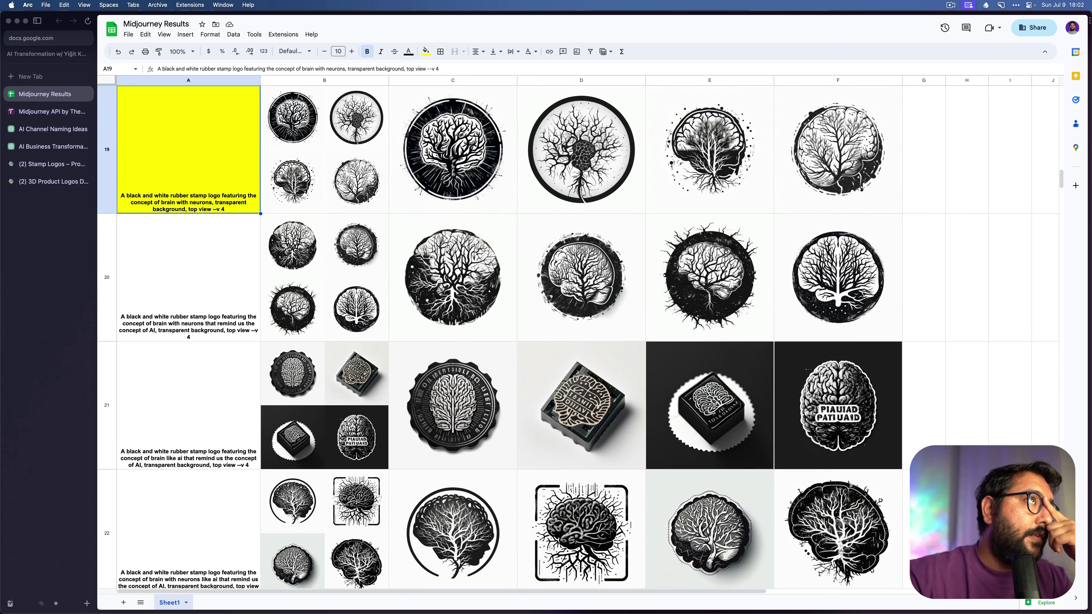
- Copy the text of the yellow A19 brain-with-neurons prompt
scroll(581, 336, up, 3)
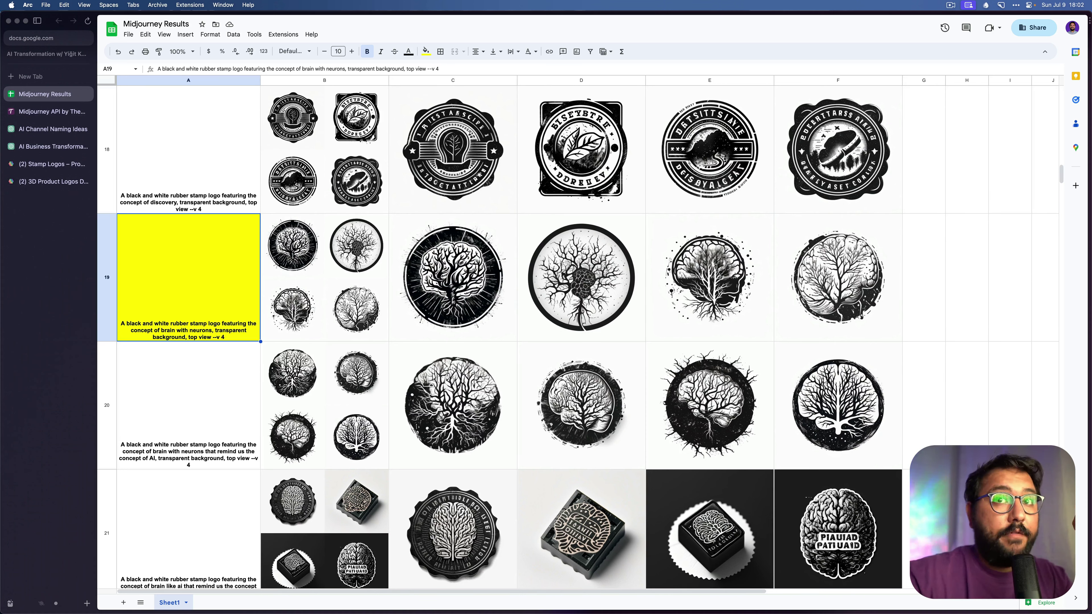
scroll(580, 336, down, 1)
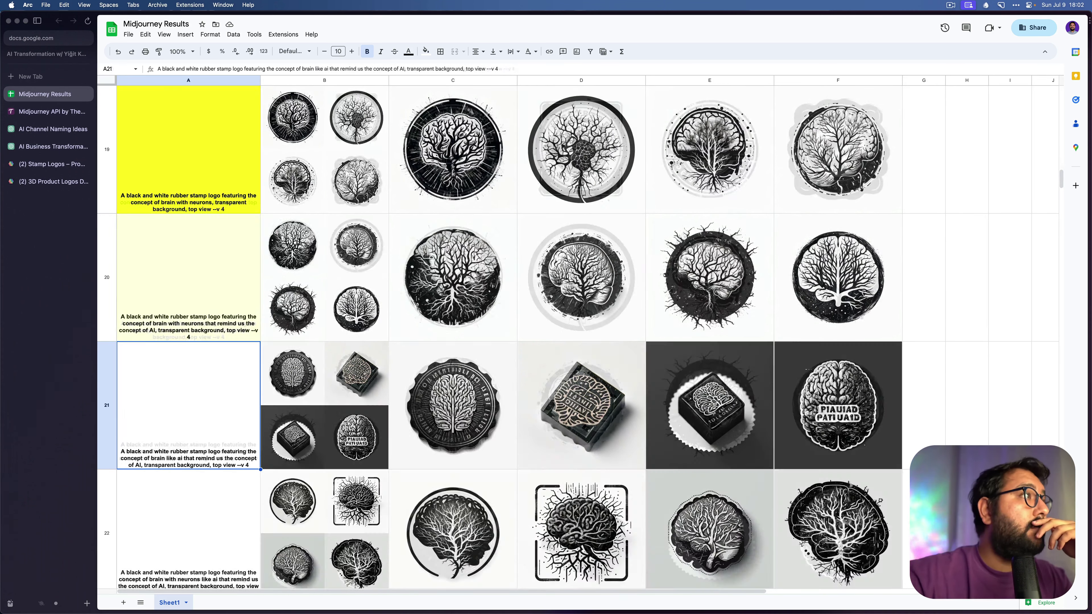
key(super+Down)
key(super+Up)
key(Up)
key(Up)
key(Up)
key(Up)
key(Up)
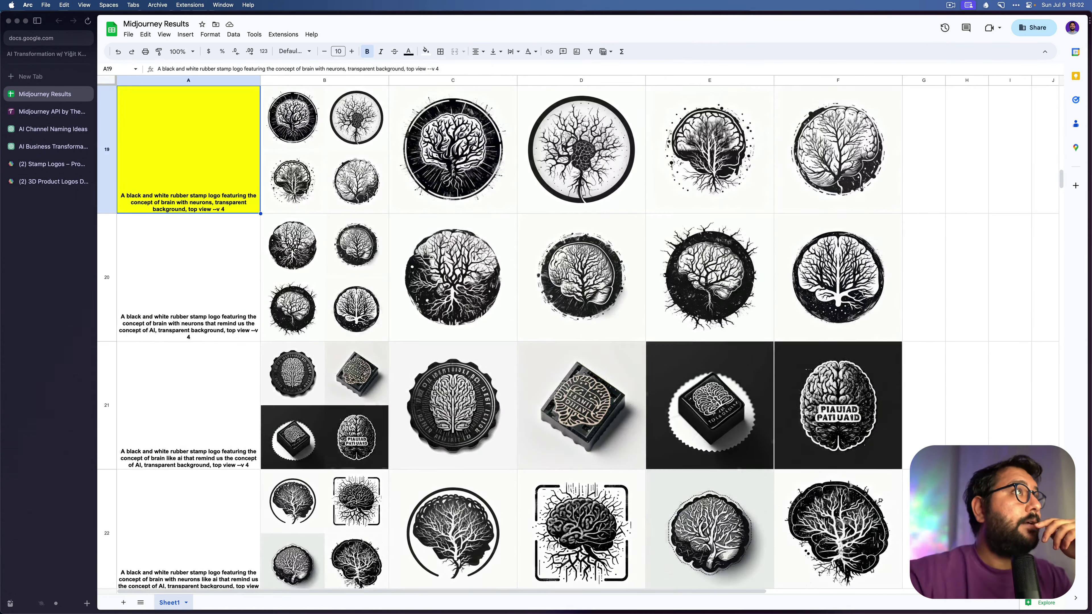
double_click(180, 289)
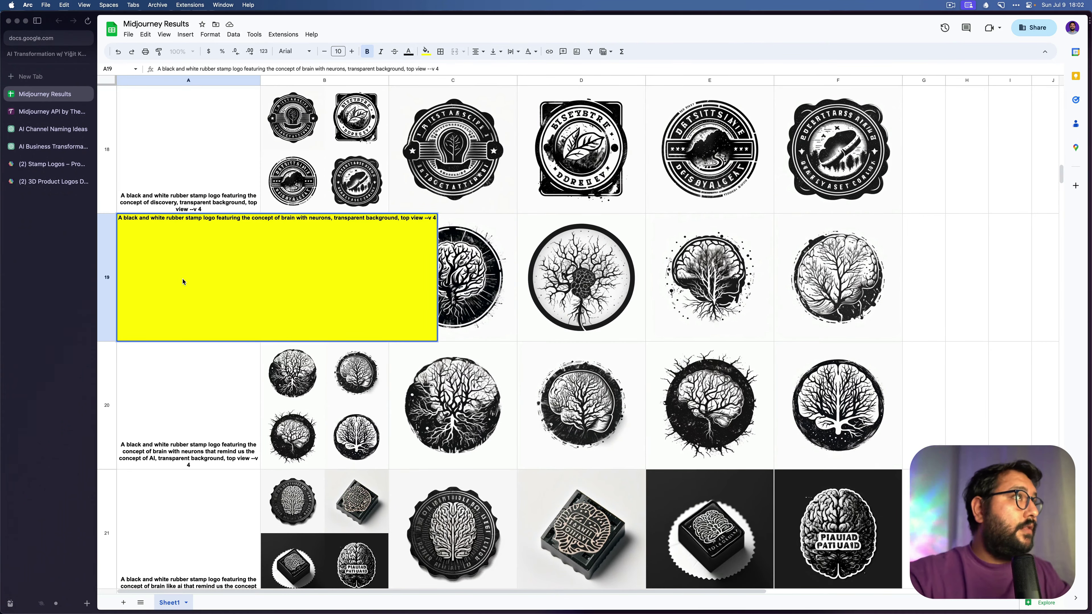
key(Escape)
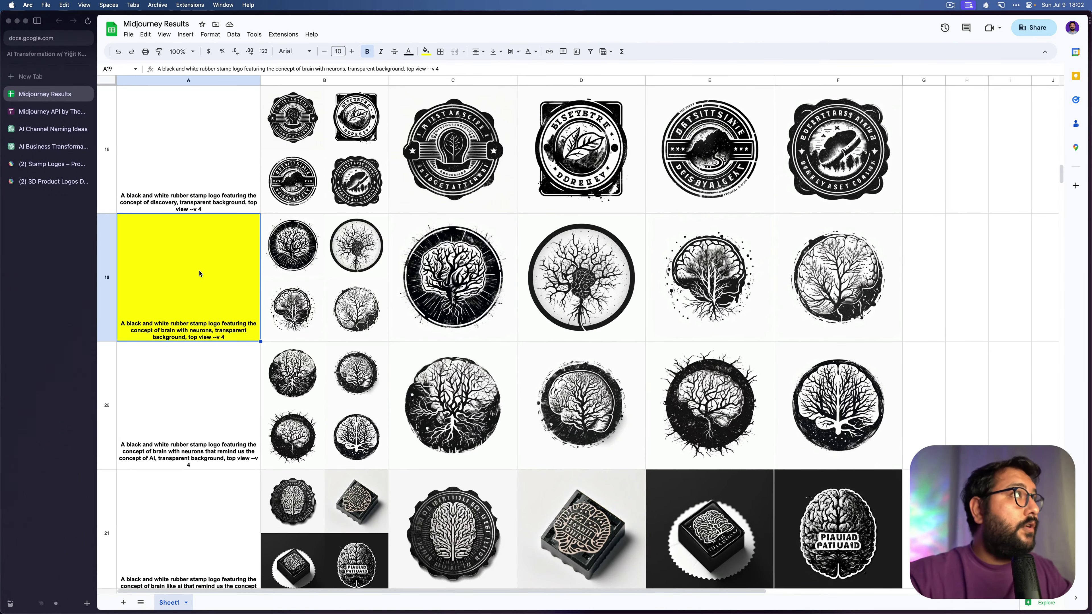
- Paste the prompt in the gallery field and submit the --s 10 through --s 30 variants
click(34, 114)
text(A black and white rubber stamp logo featuring the concept of brain with neurons, transparent background, top view --v 4)
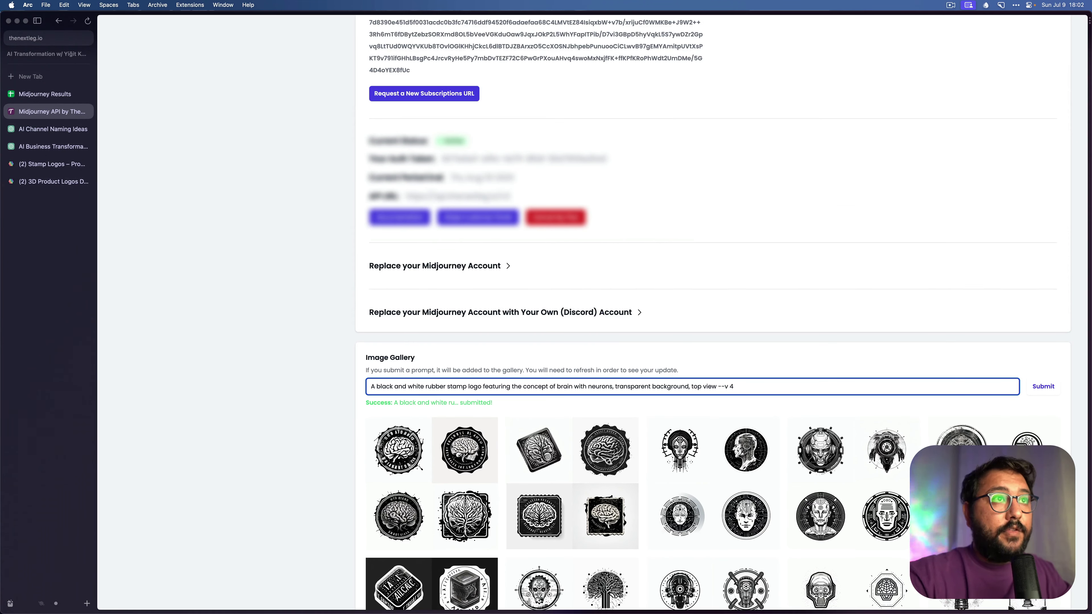
text(--s 1)
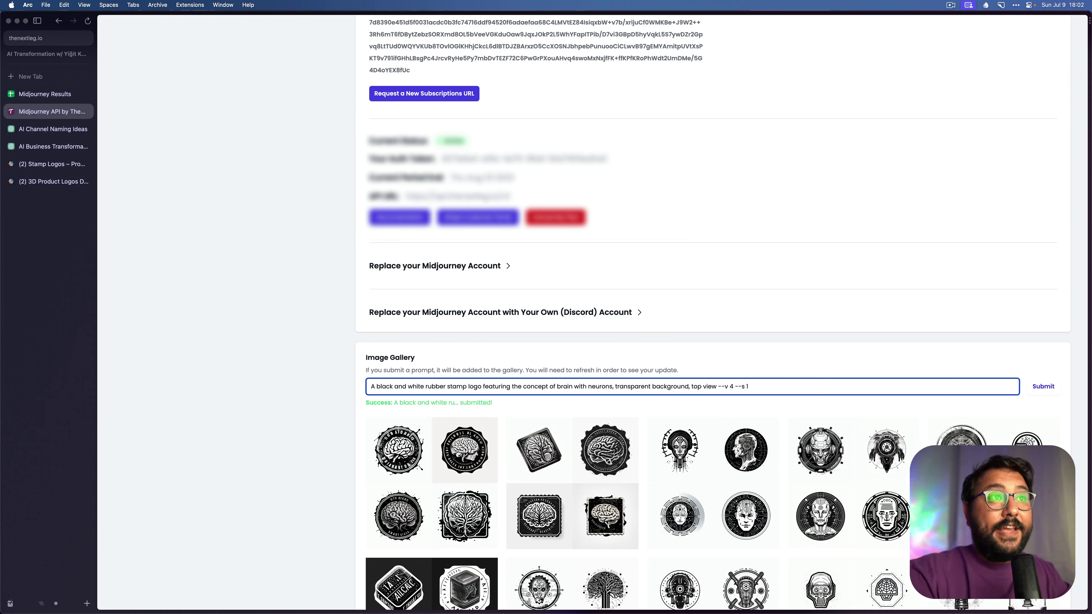
text(0)
key(super+a)
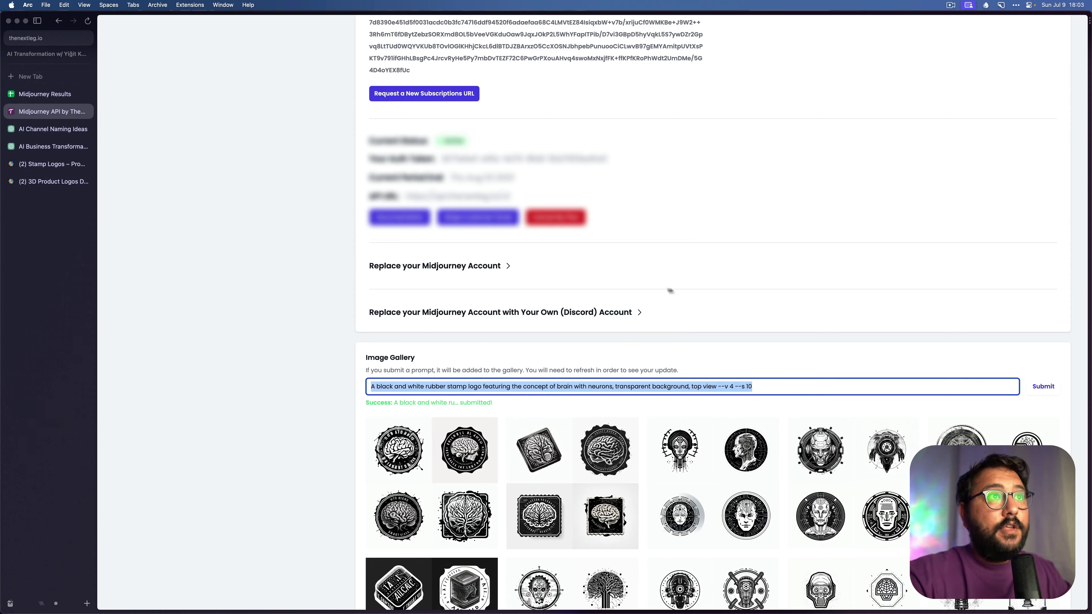
key(super+x)
key(super+v)
text(0)
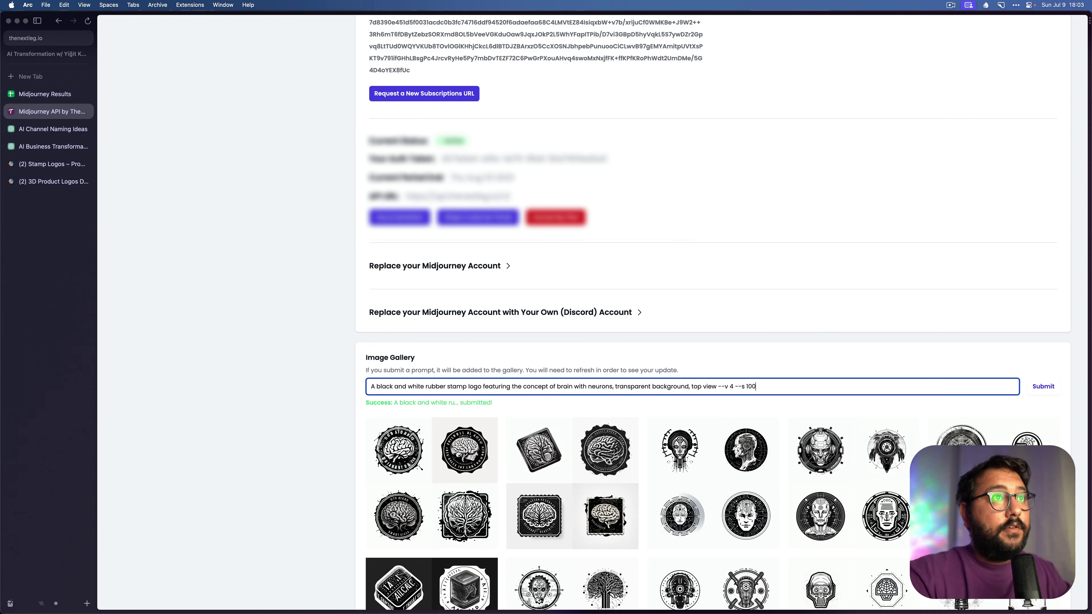
key(Return)
click(693, 387)
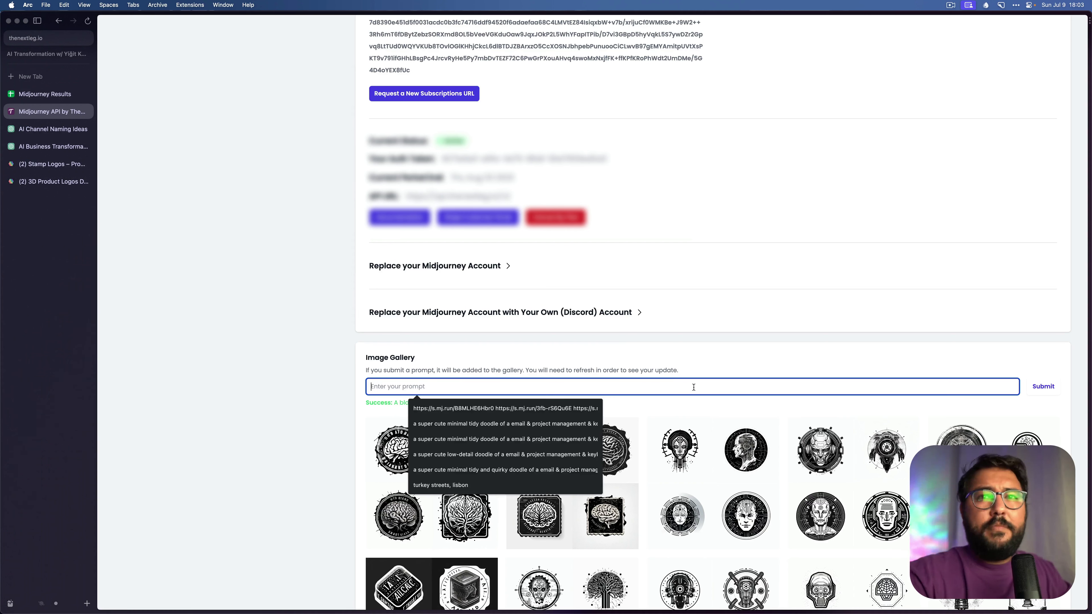
key(super+v)
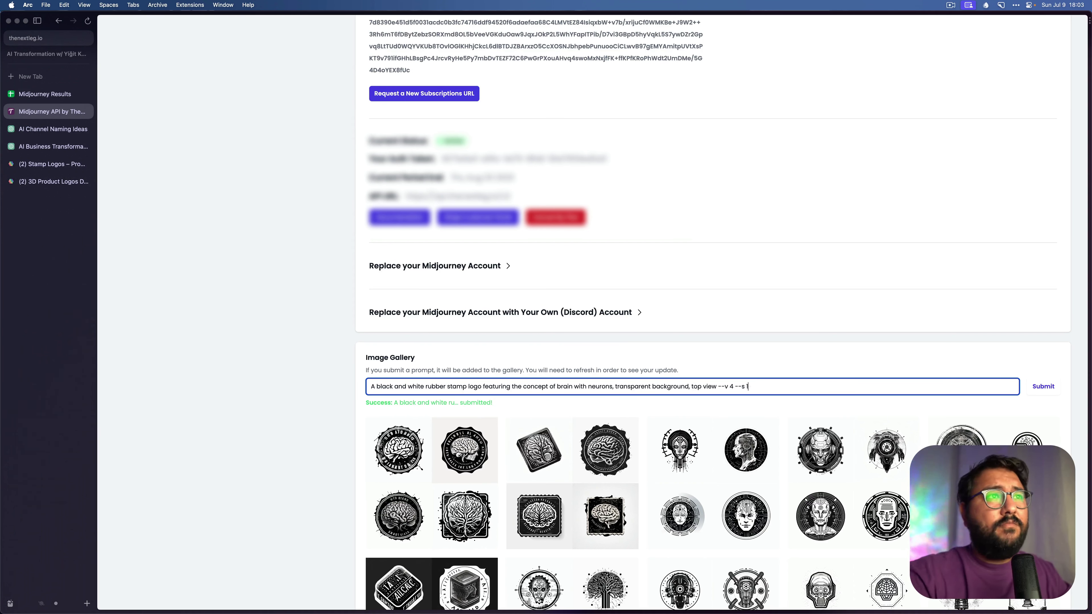
key(Return)
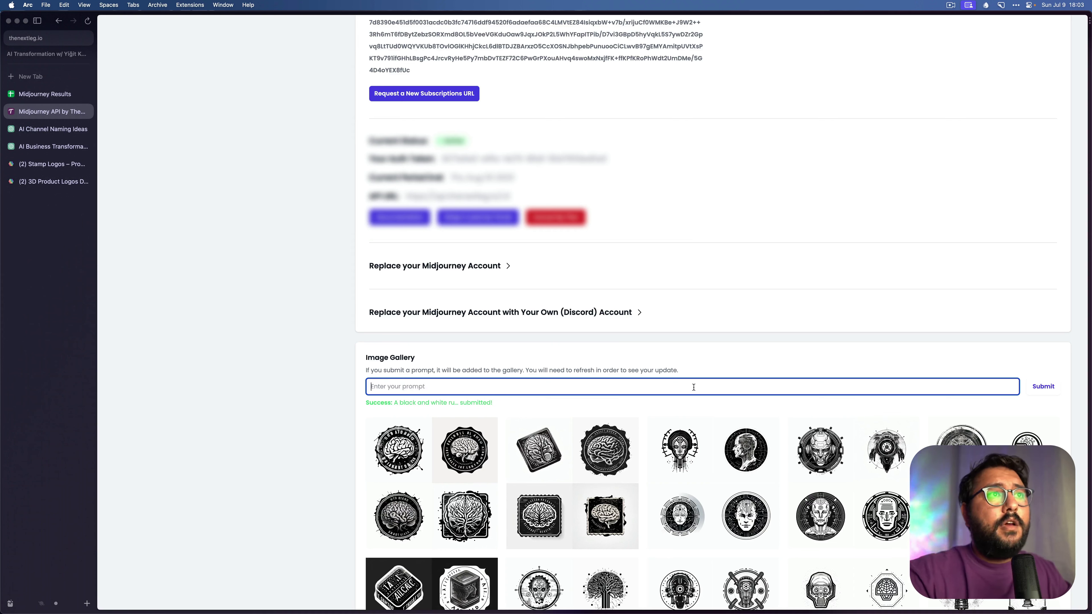
key(super+v)
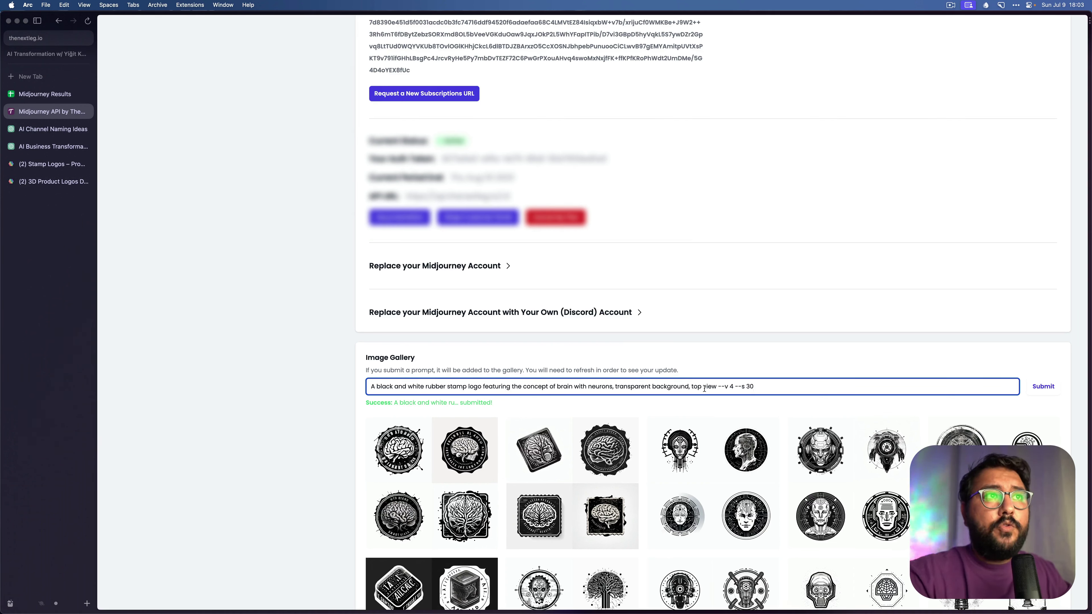
key(Return)
- Submit the remaining stylize variants from --s 40 up to --s 90
key(super+v)
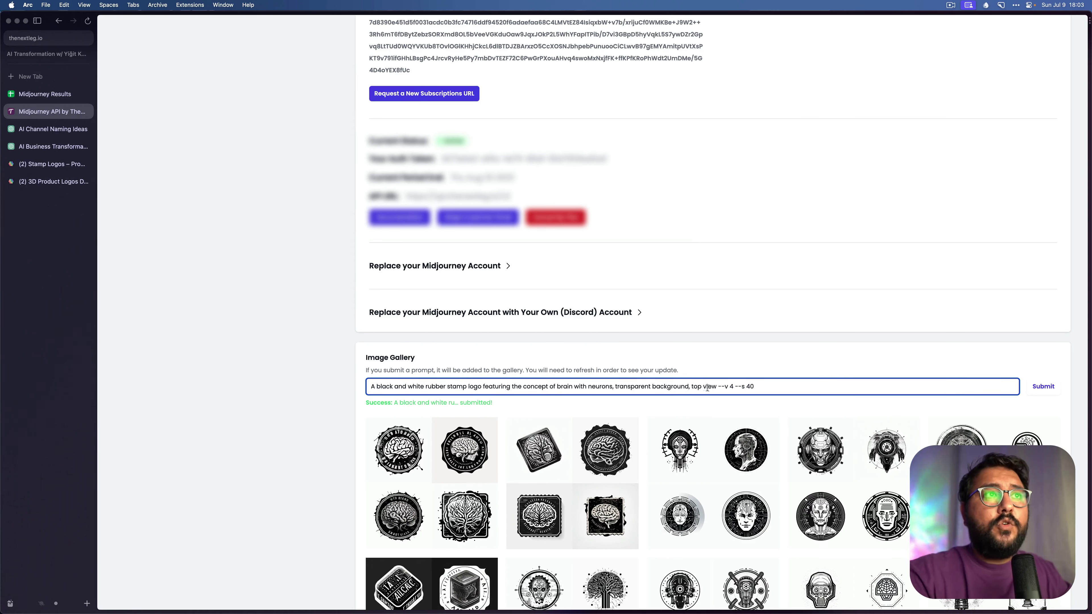
key(Return)
key(super+v)
text(1)
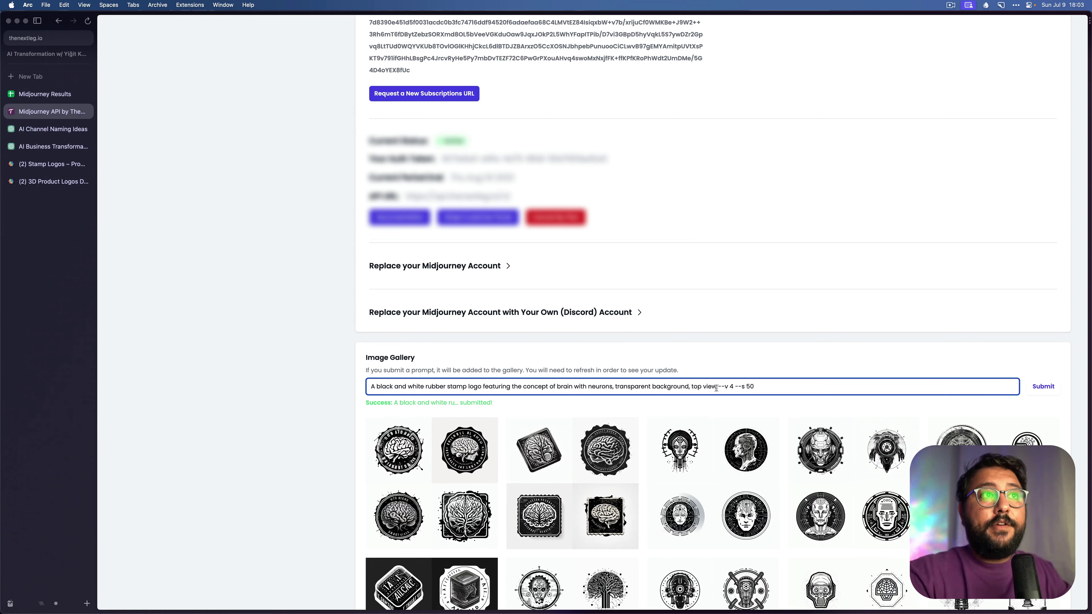
key(Return)
key(super+v)
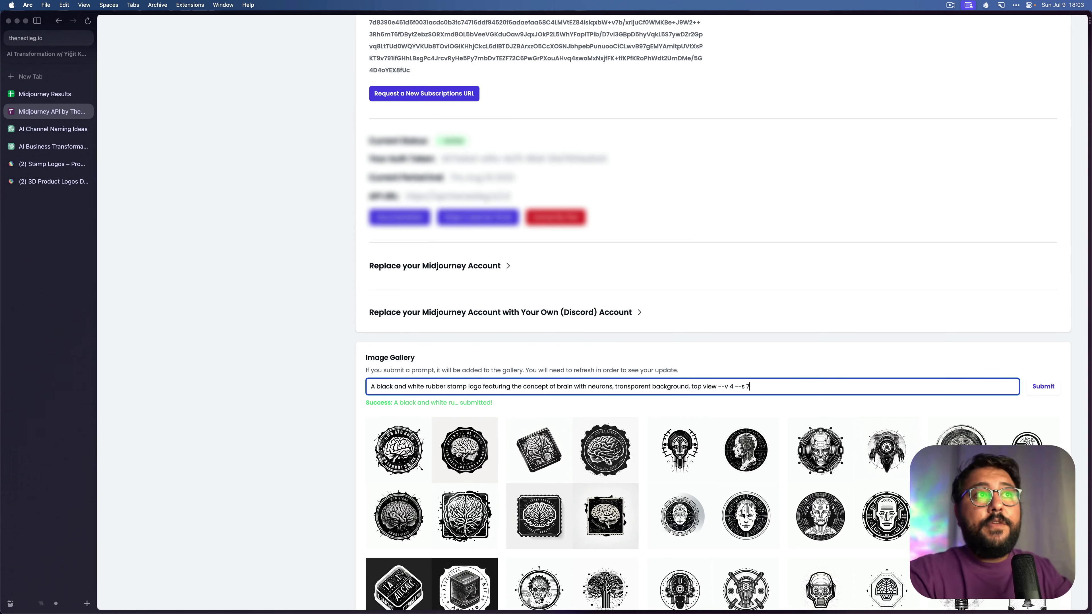
key(Return)
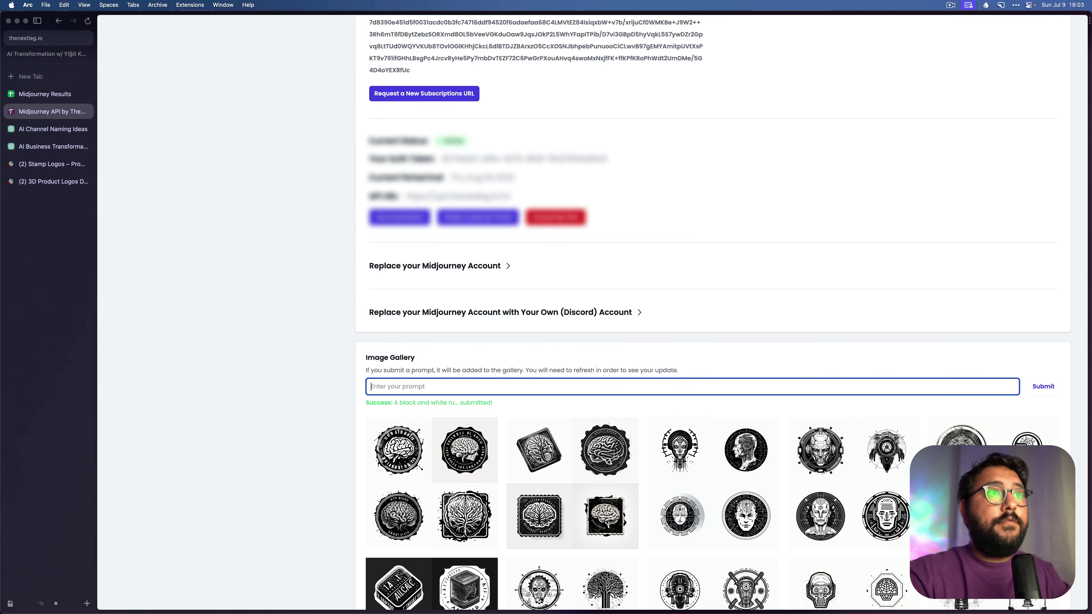
key(super+v)
text(10)
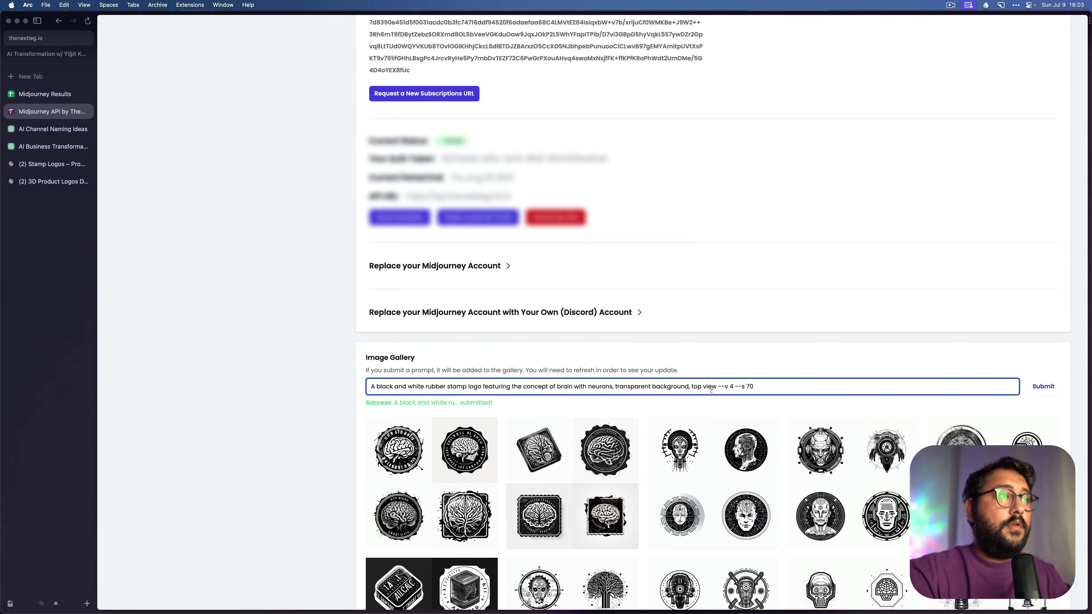
key(Return)
key(super+v)
text(10)
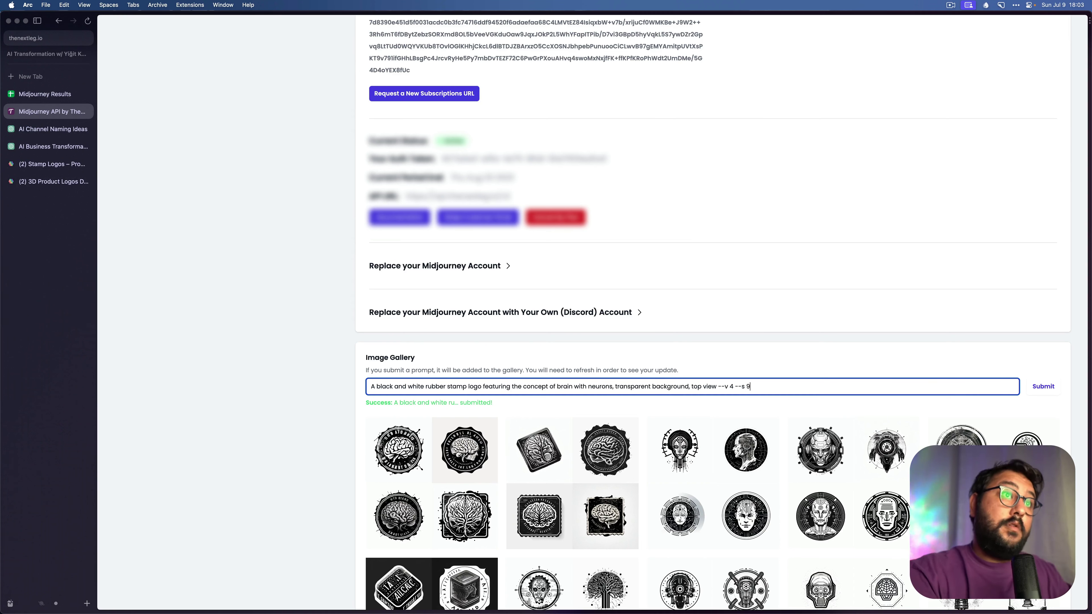
key(BackSpace)
text(80)
key(Return)
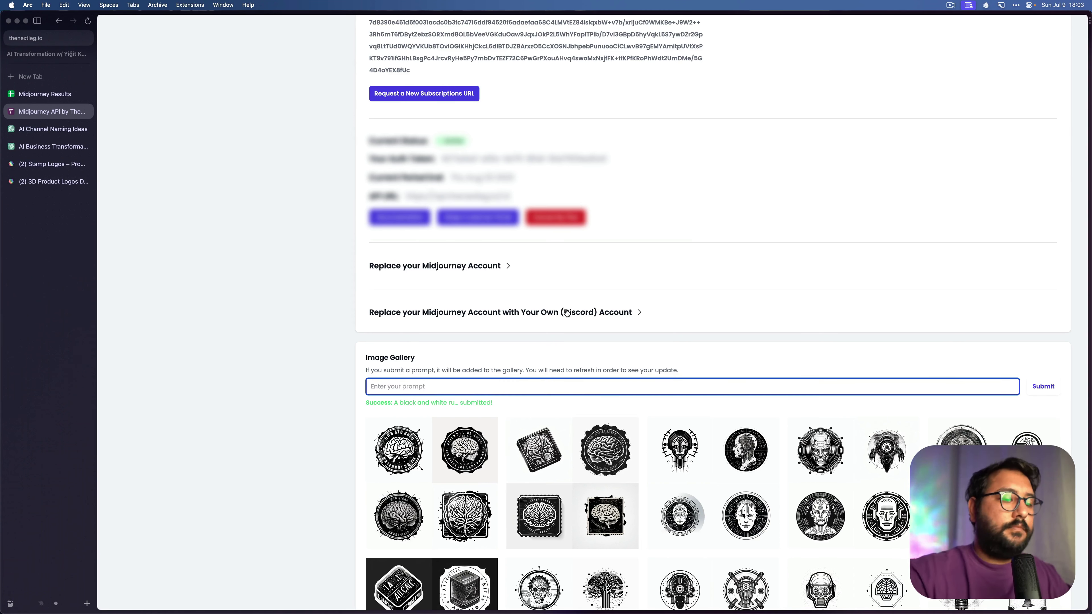
key(super+v)
text(90)
key(Return)
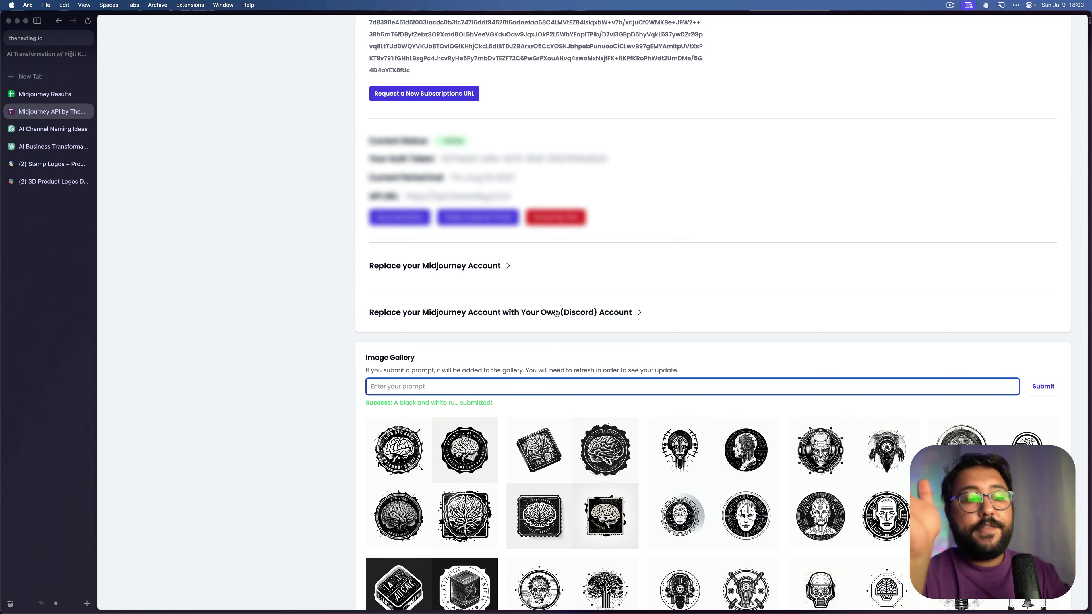
key(super+l)
- Search 'midjourney pricing' and review the Subscription Plans table, noting Standard's unlimited relax GPU time
text(midjourney)
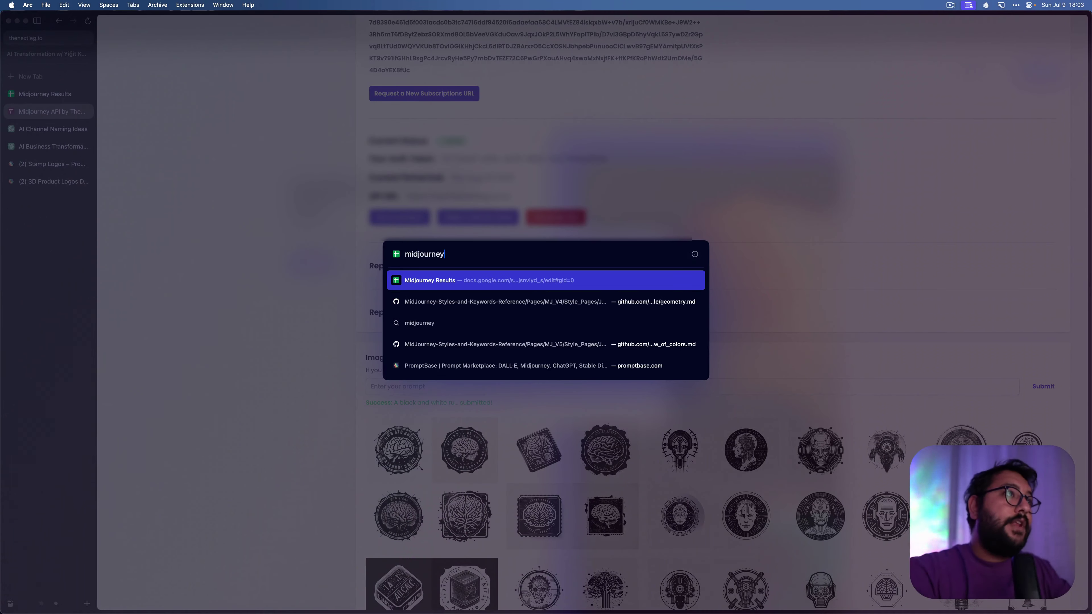
text( pricing)
key(Return)
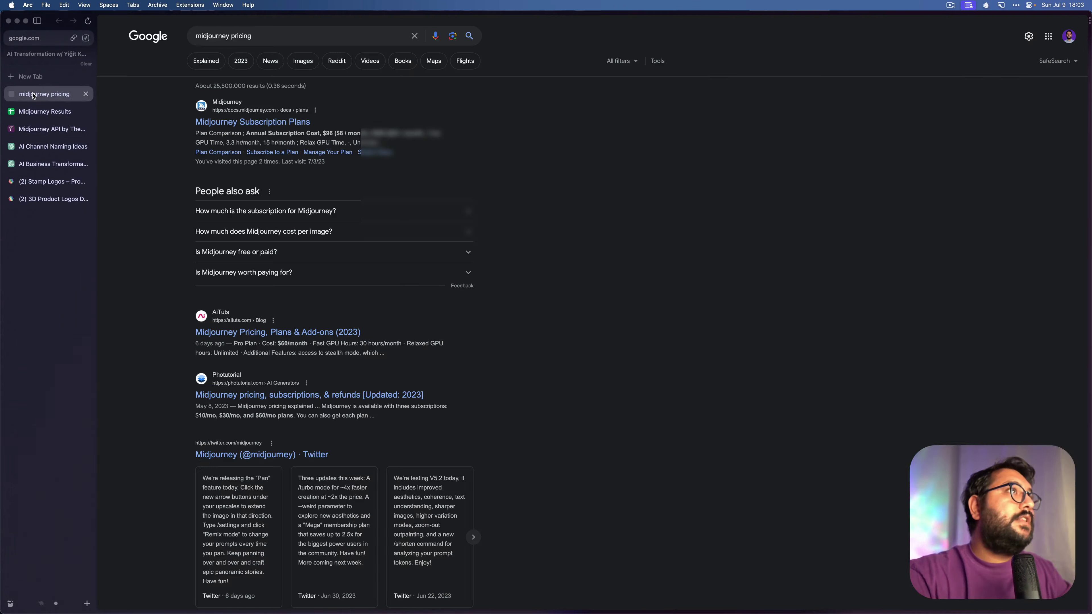
click(241, 122)
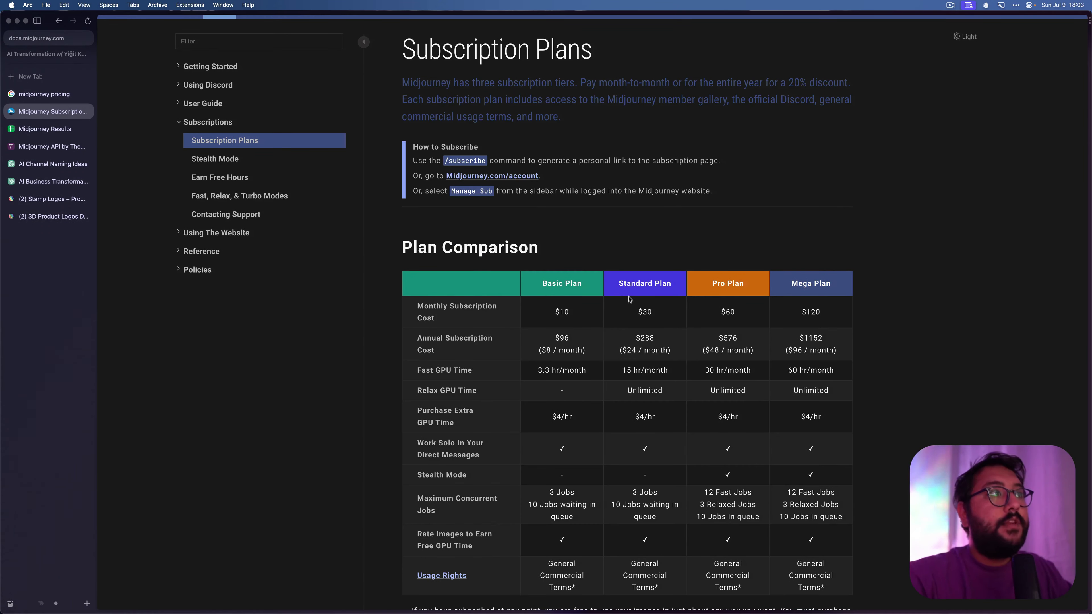
drag(630, 295, 637, 353)
click(638, 352)
scroll(643, 363, down, 2)
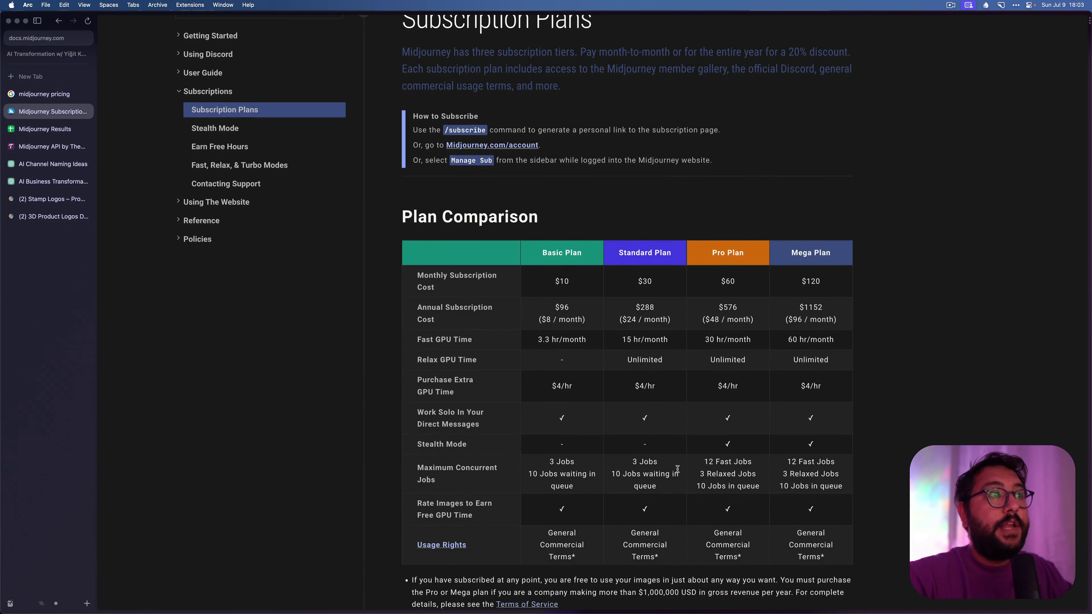
double_click(642, 361)
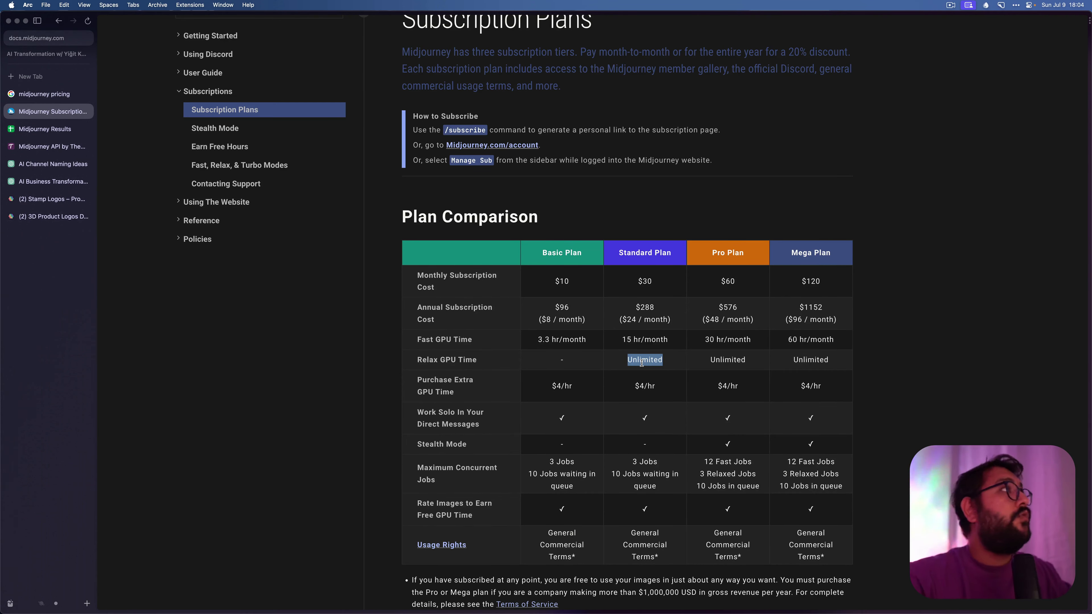
key(ctrl+Tab)
key(ctrl+Tab)
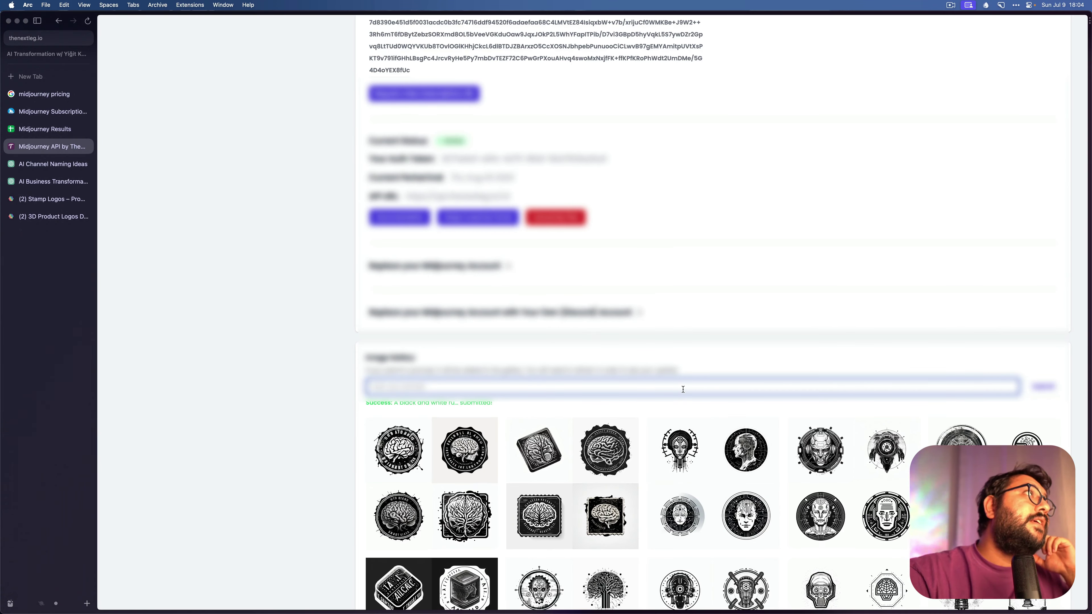
- Switch to the Midjourney Results sheet and scroll down to the brain stamp stylize rows
scroll(683, 389, down, 2)
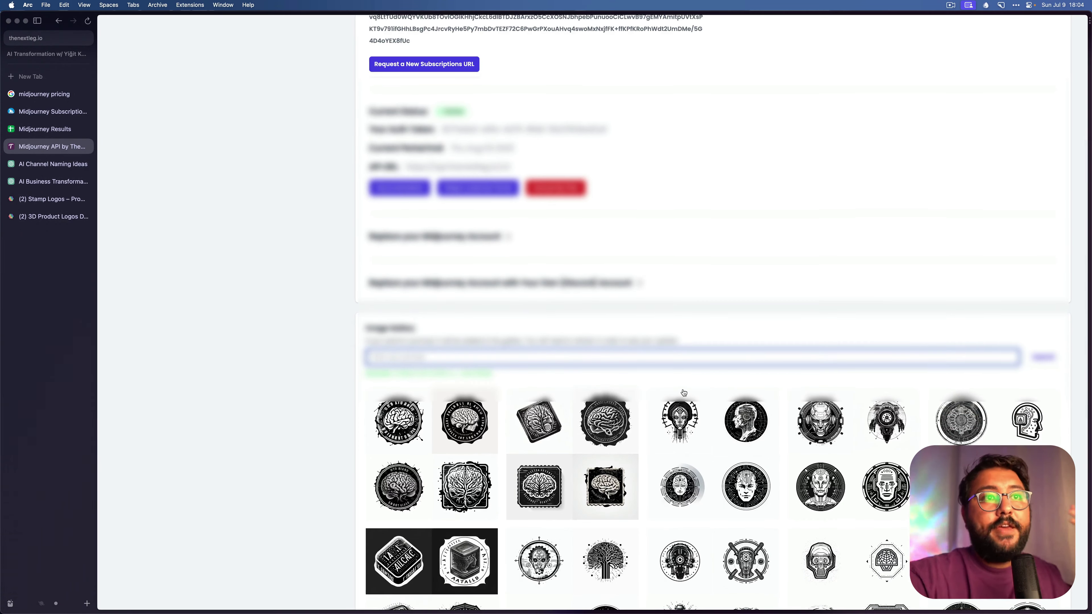
scroll(683, 392, down, 10)
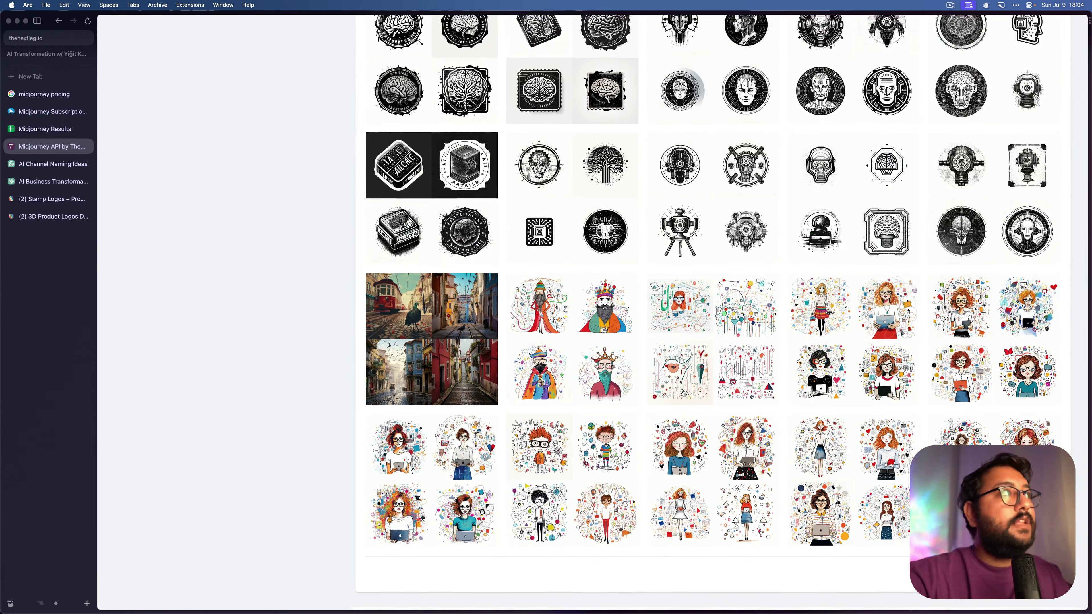
key(ctrl+shift+Tab)
scroll(684, 396, down, 9)
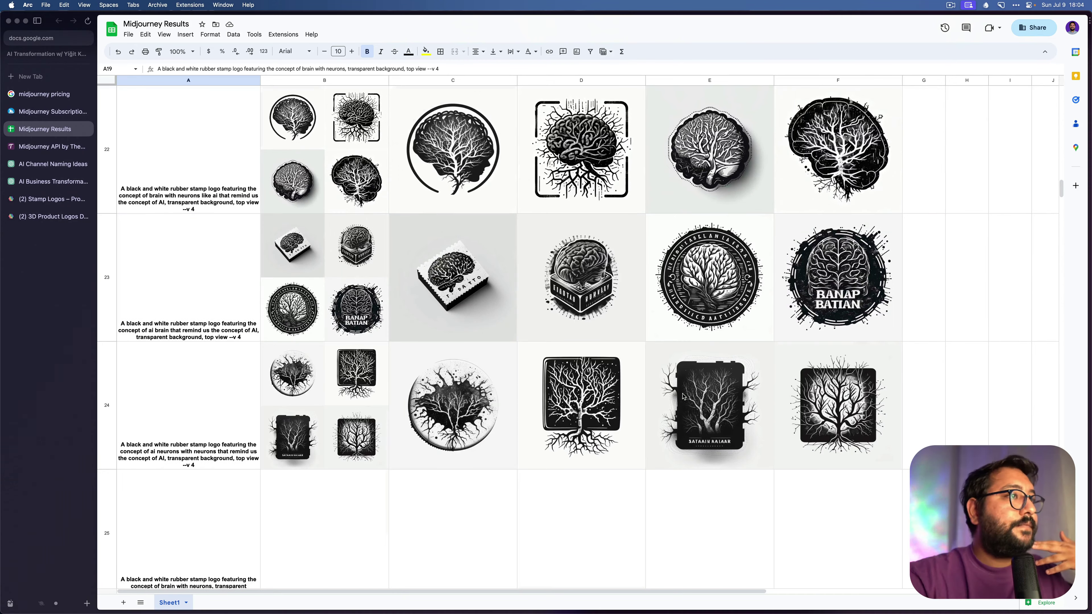
scroll(684, 396, down, 3)
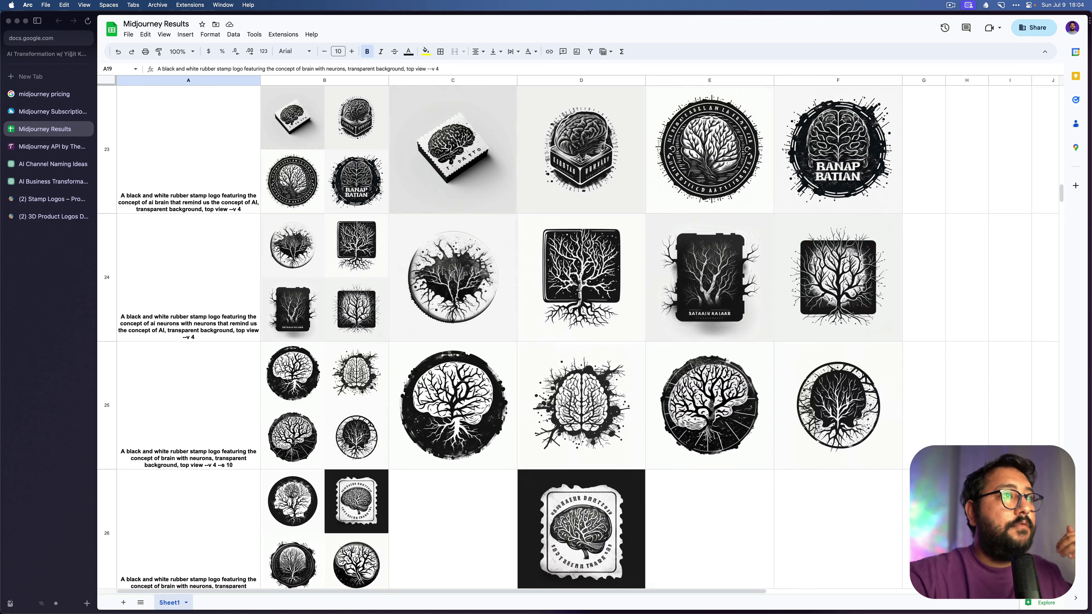
scroll(670, 453, down, 3)
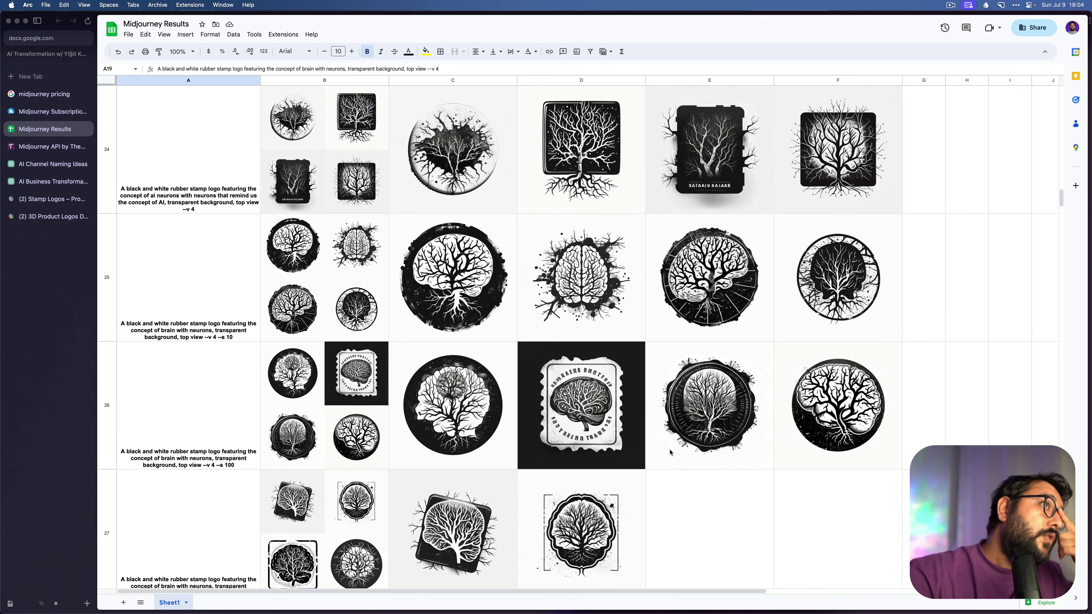
- Read the --s 10 through --s 70 prompts in rows 25–31, then return to the C26 logo
click(195, 325)
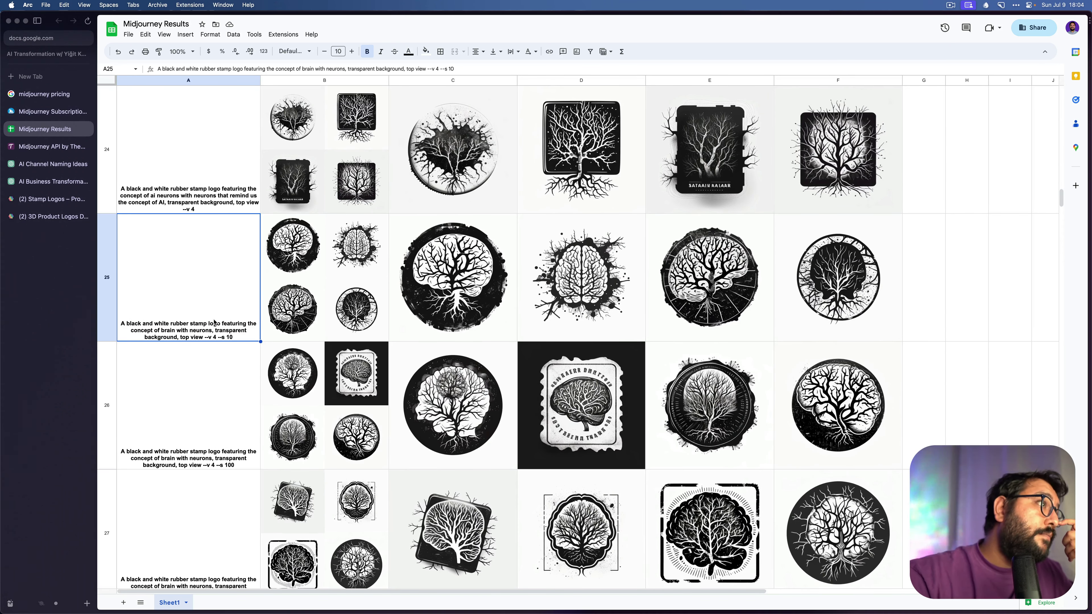
click(195, 458)
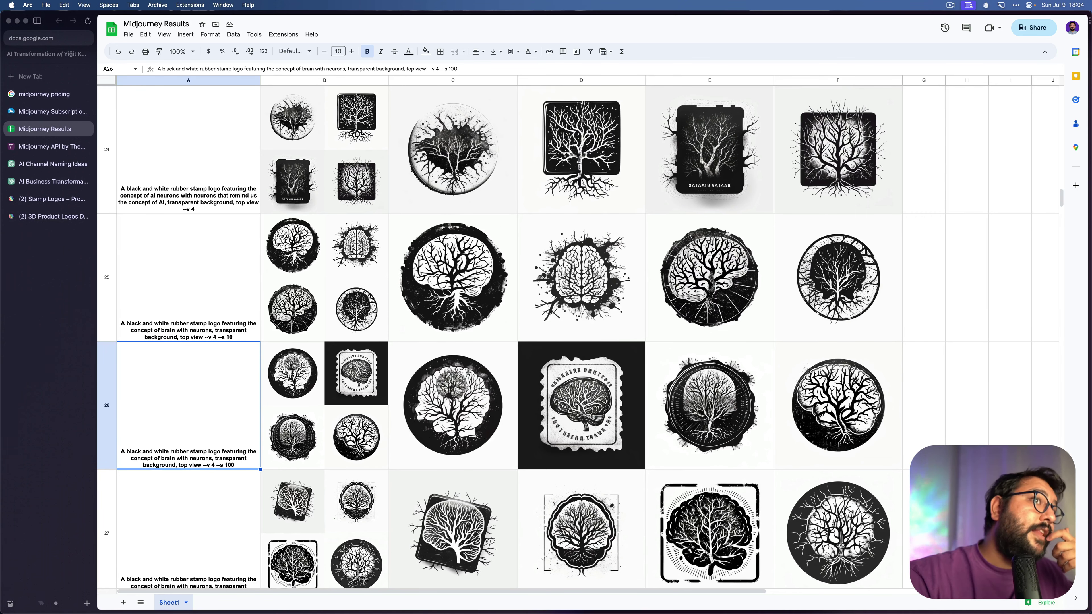
key(Down)
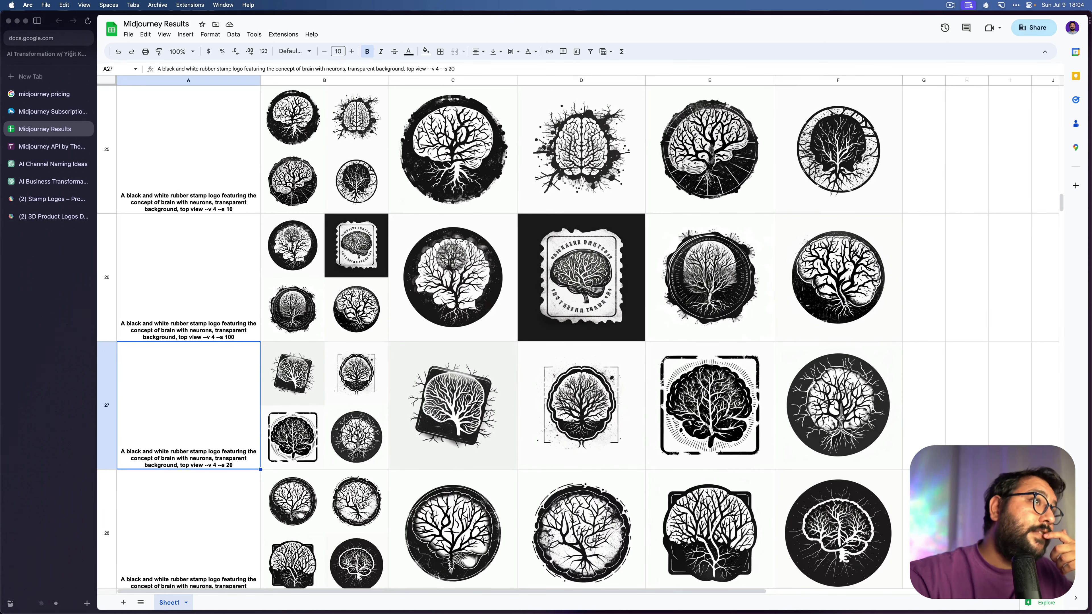
key(Down)
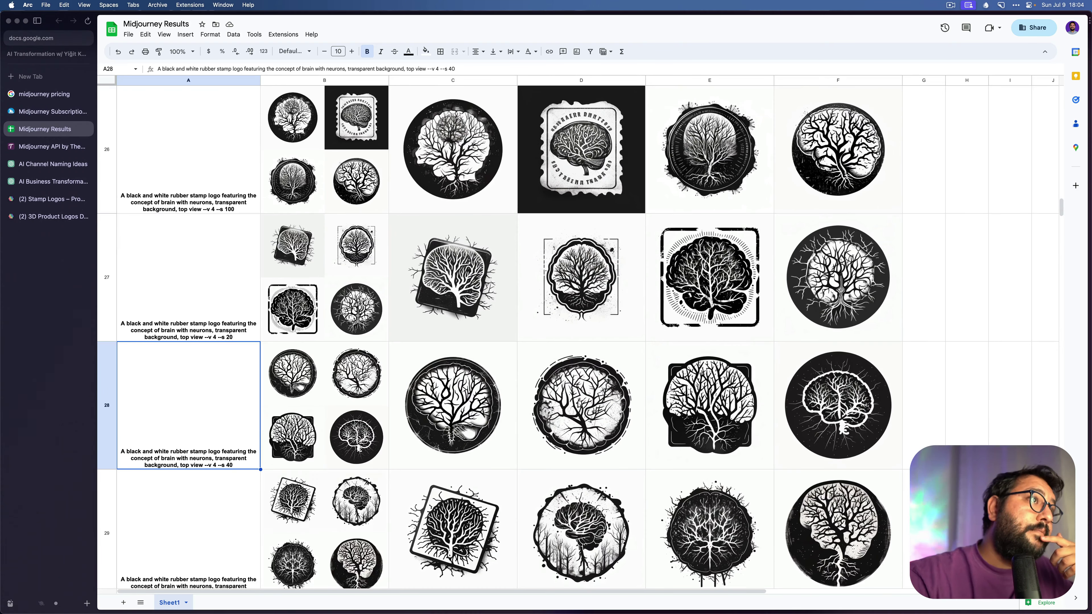
key(Down)
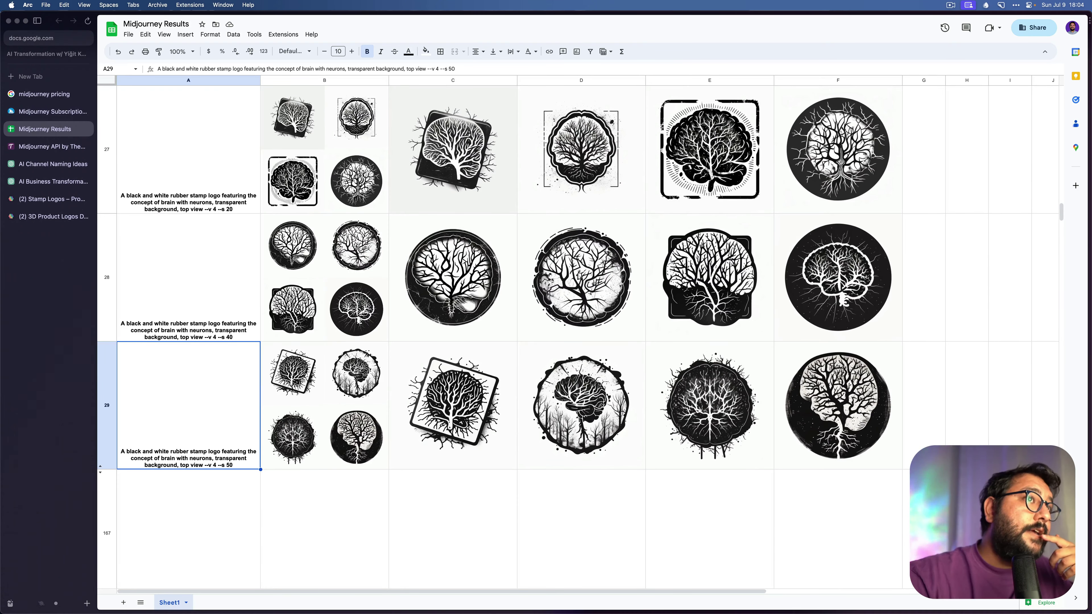
key(Down)
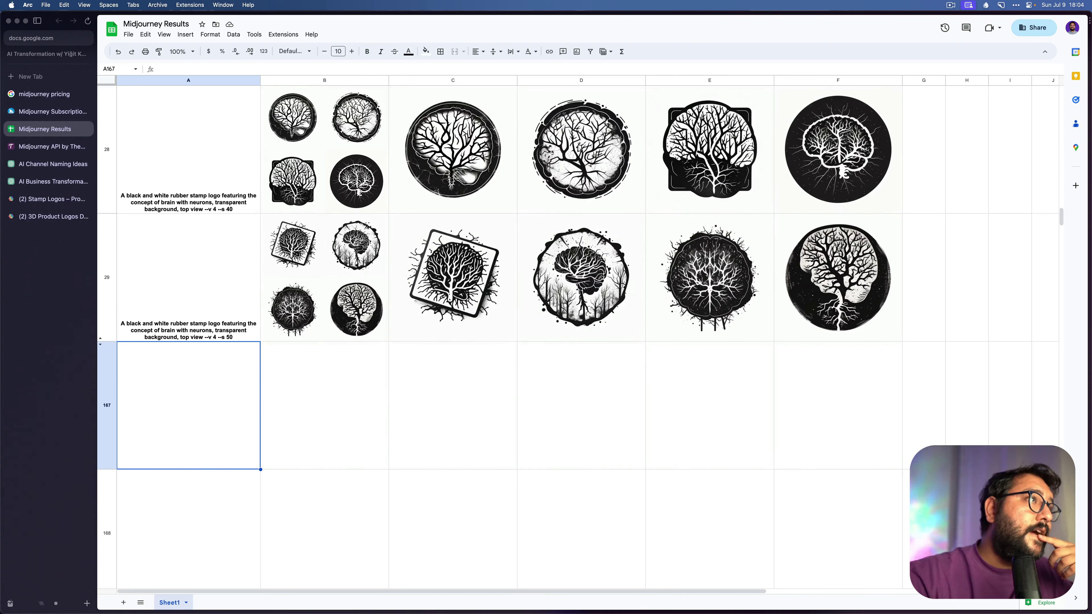
key(Up)
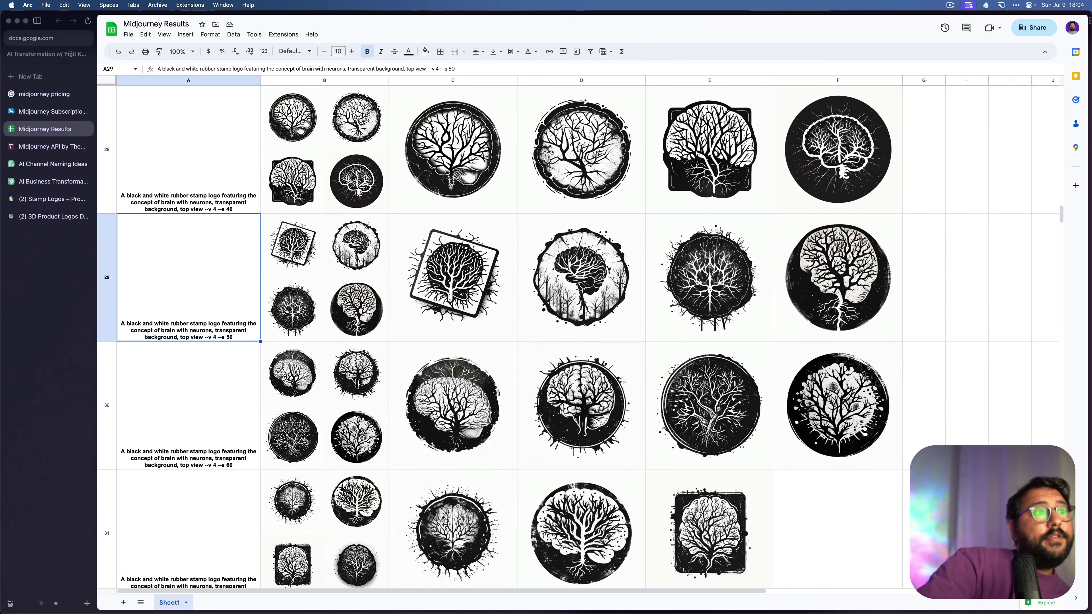
key(Down)
key(Down)
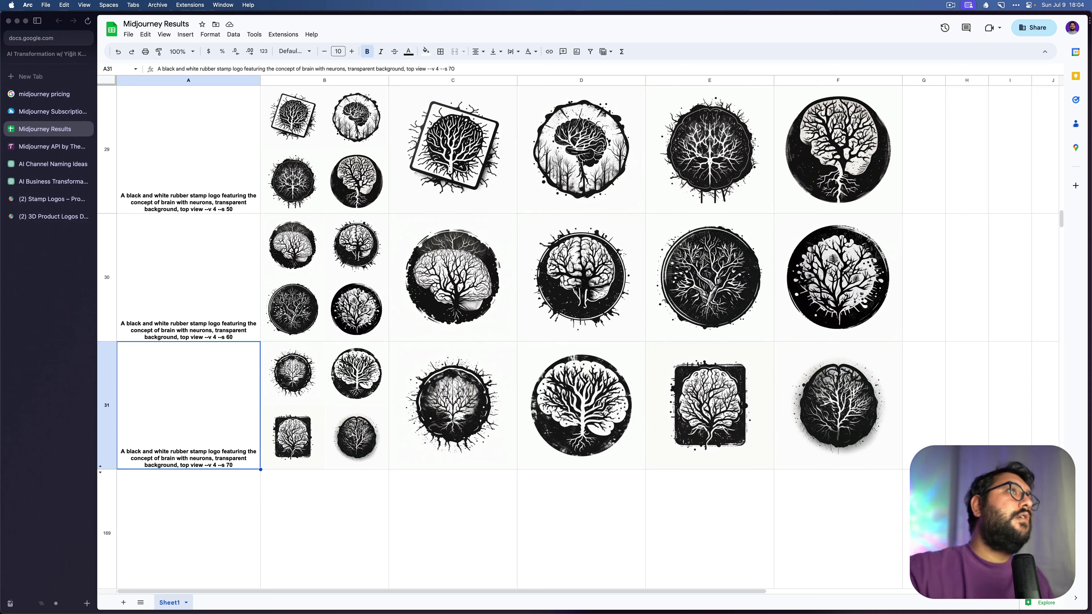
key(Up)
key(Up)
key(Up)
key(Up)
key(Up)
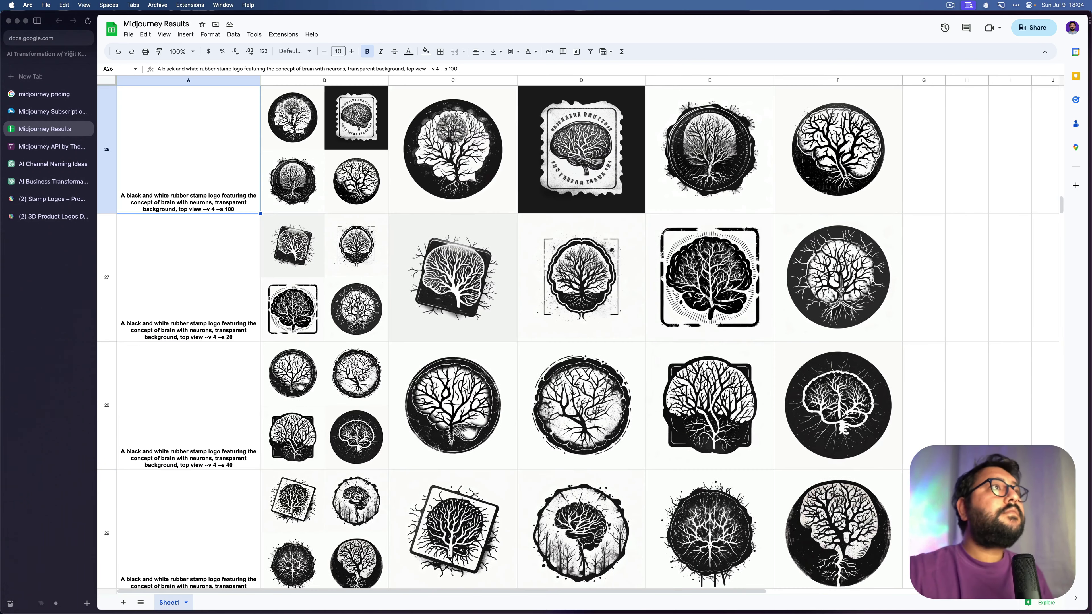
scroll(581, 276, up, 1)
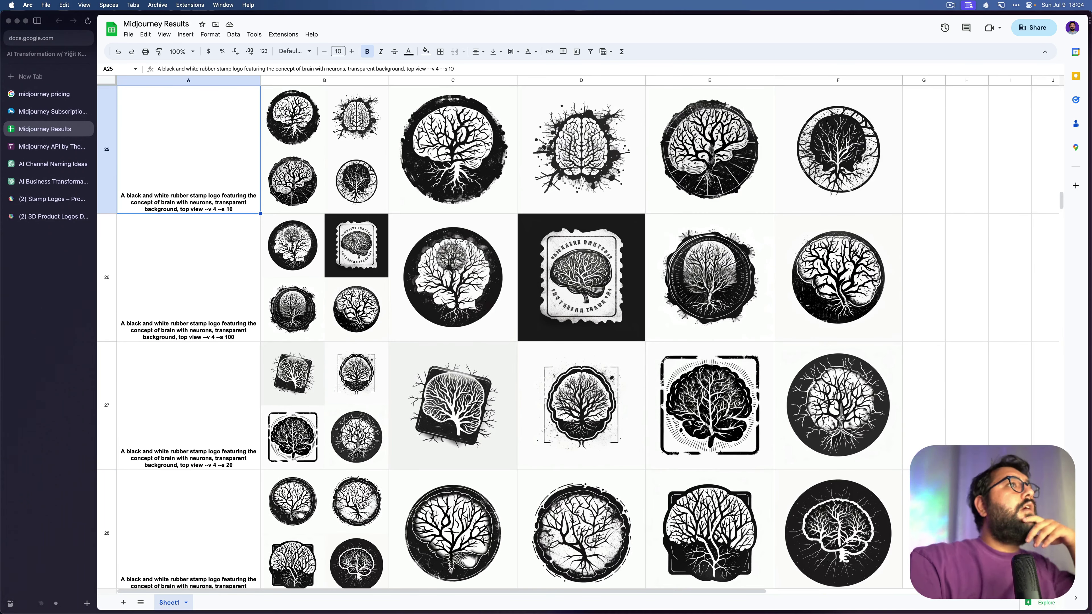
key(Right)
key(Right)
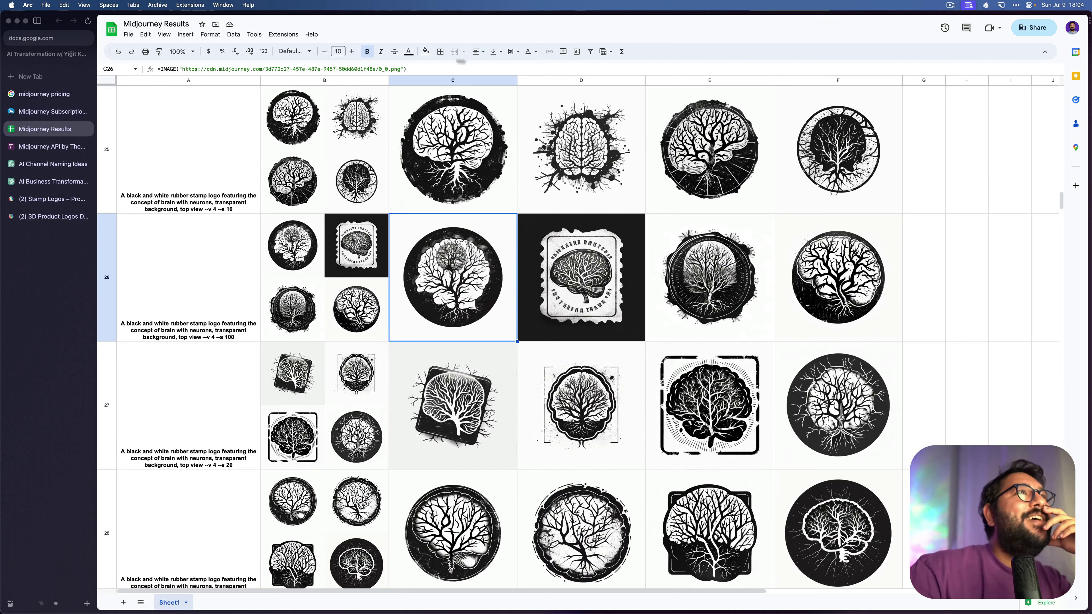
click(442, 53)
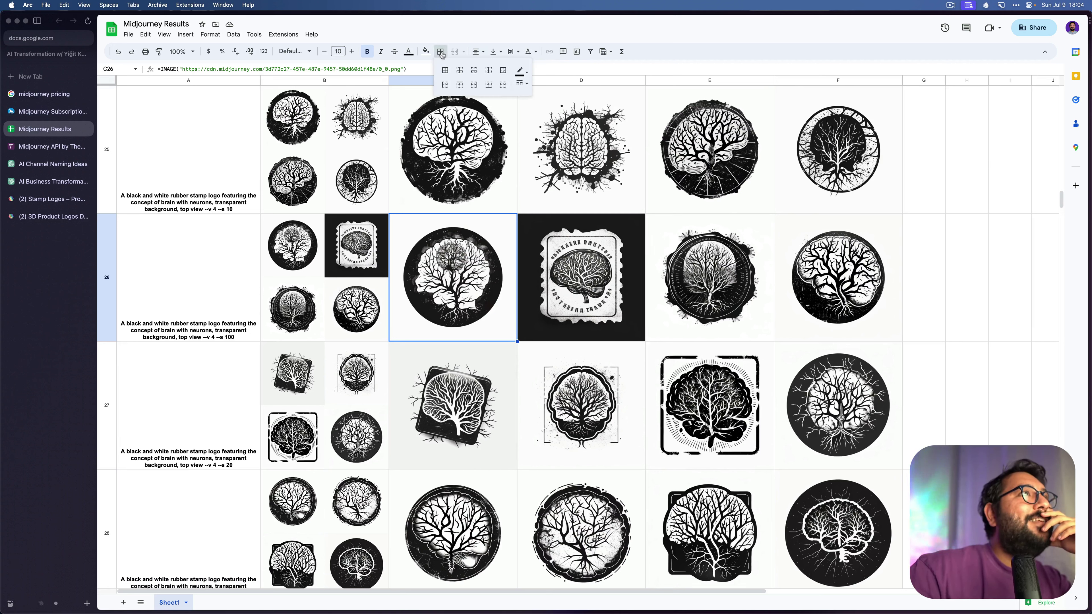
click(445, 71)
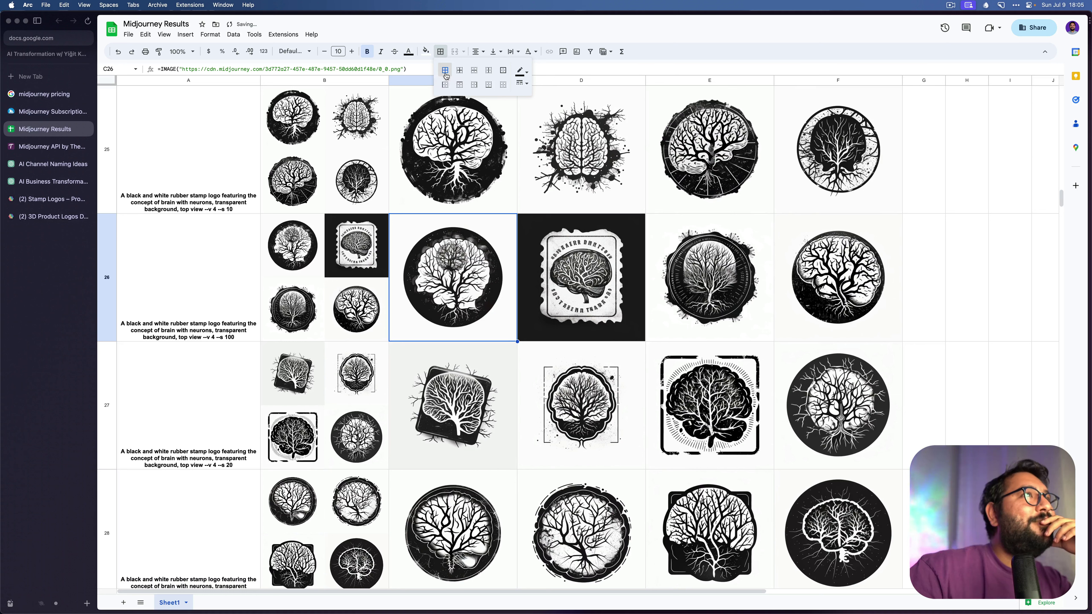
click(522, 72)
click(521, 70)
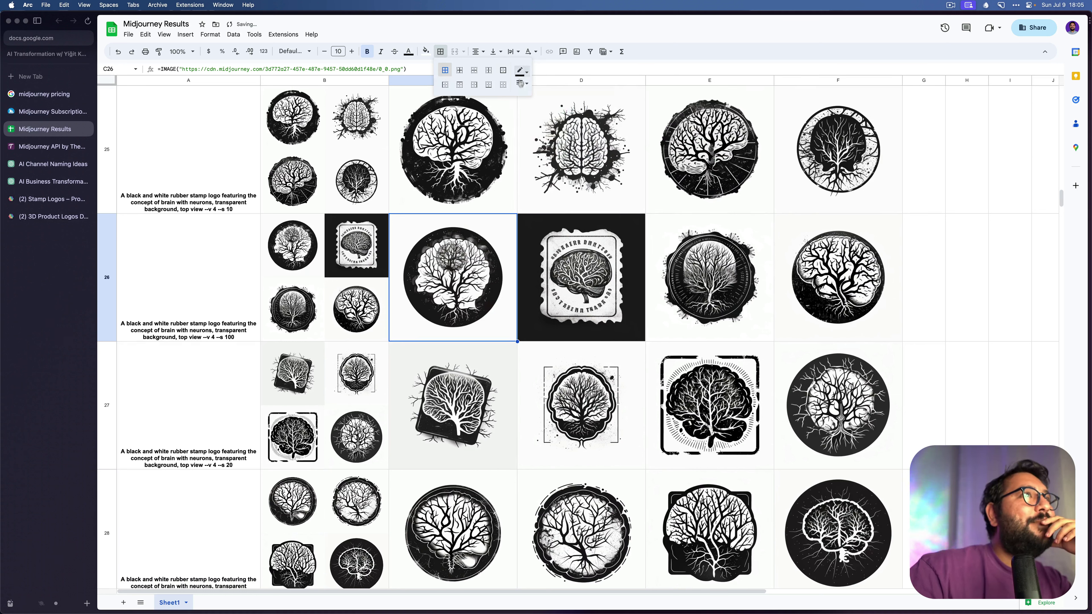
click(522, 82)
click(535, 117)
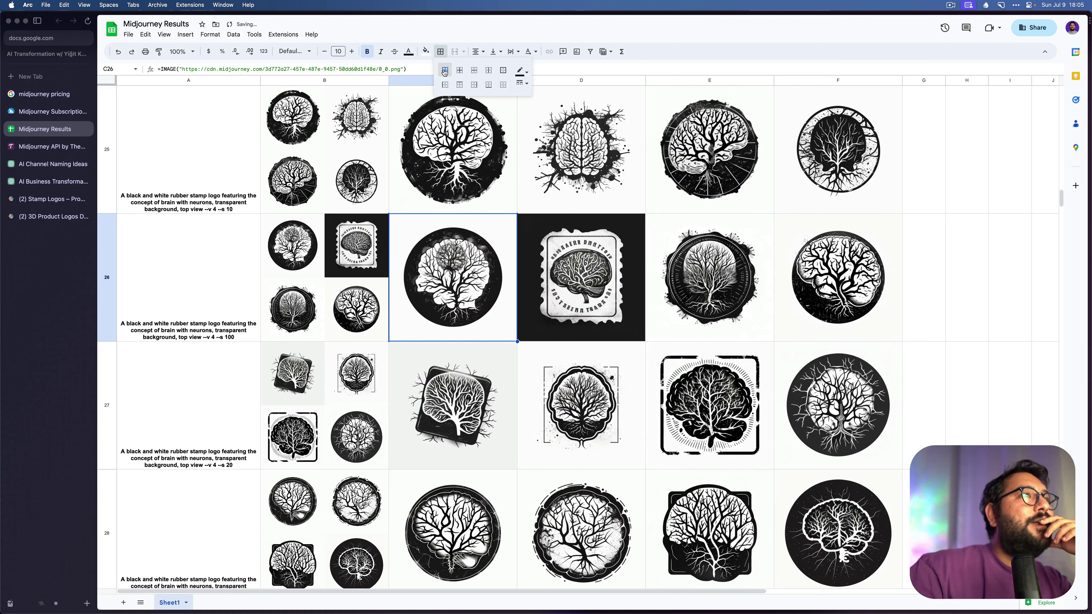
click(933, 200)
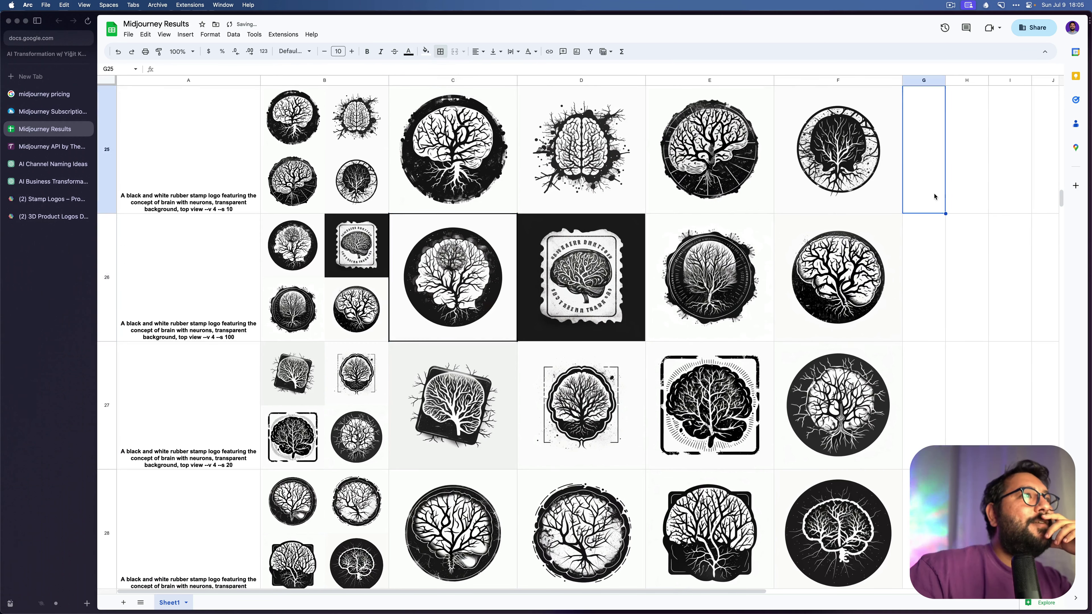
key(Left)
key(Left)
key(Left)
key(Down)
key(Down)
key(Left)
key(Up)
key(Up)
key(Up)
key(Up)
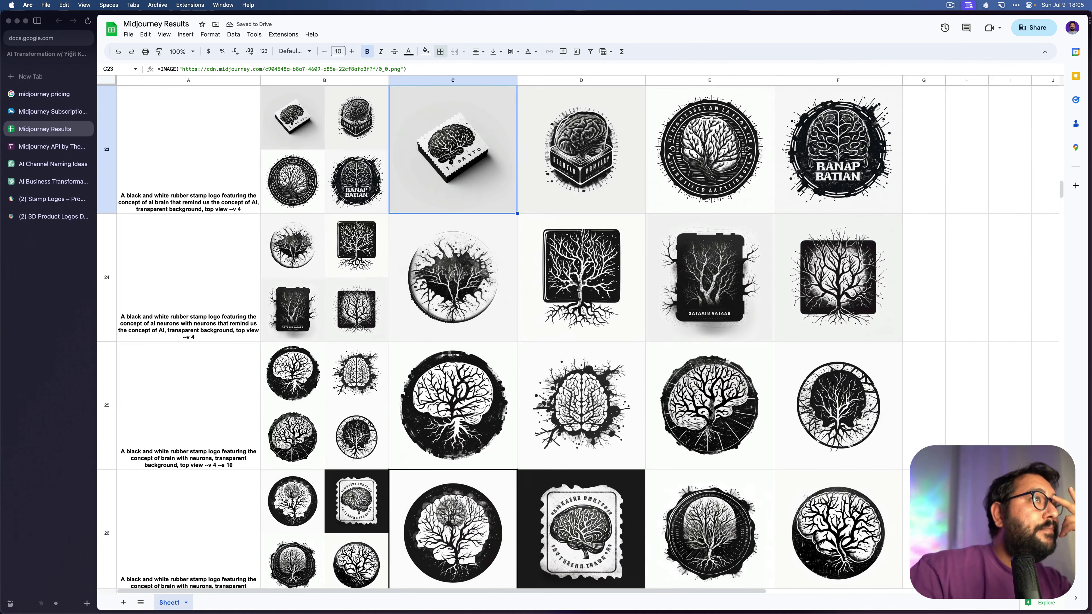
key(Down)
key(Down)
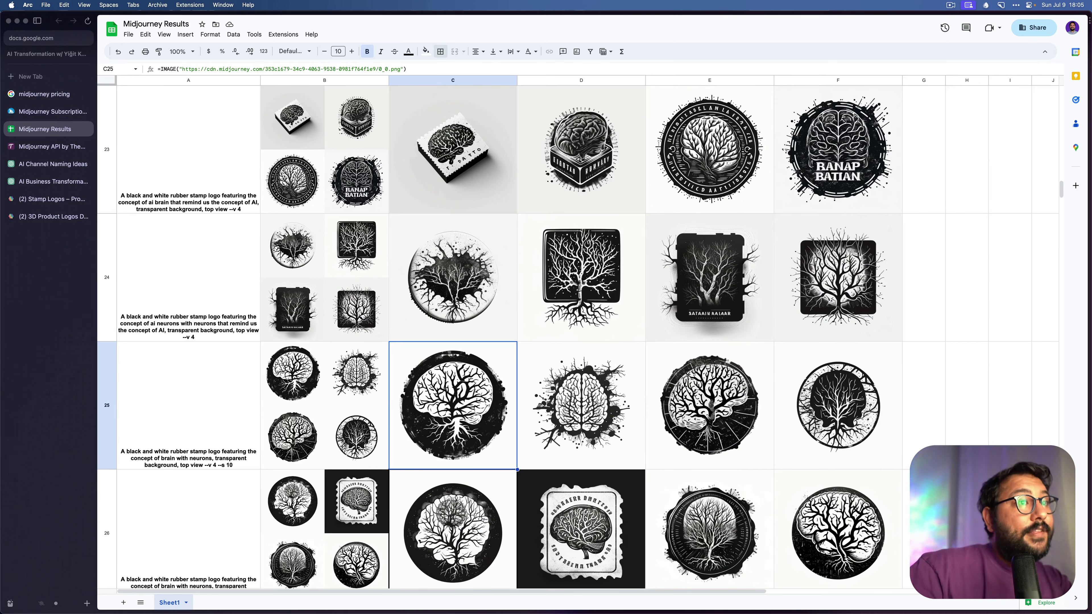
key(Down)
key(Right)
key(Down)
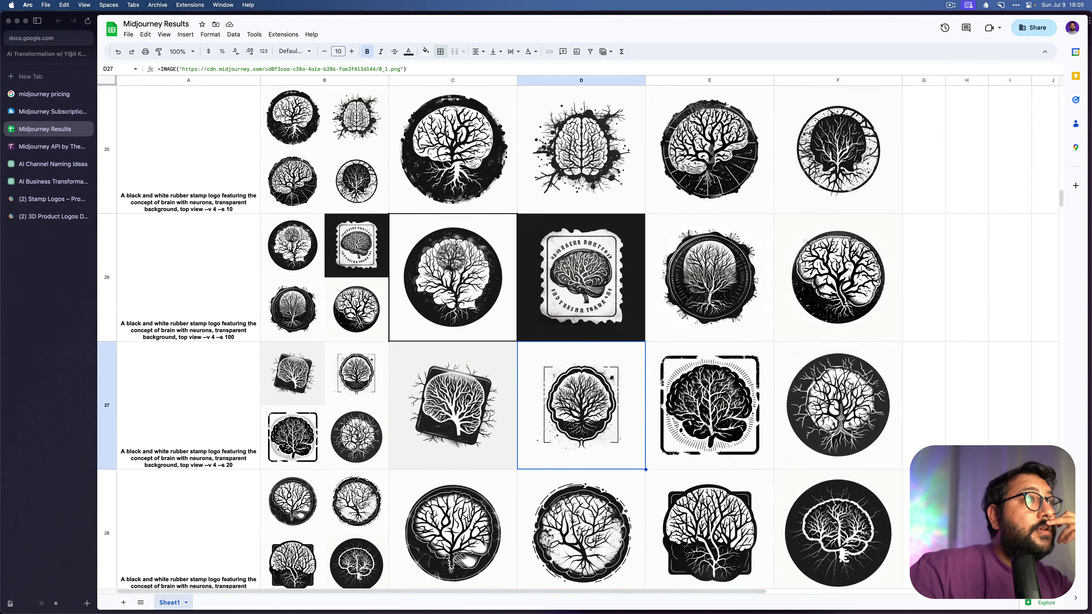
key(Left)
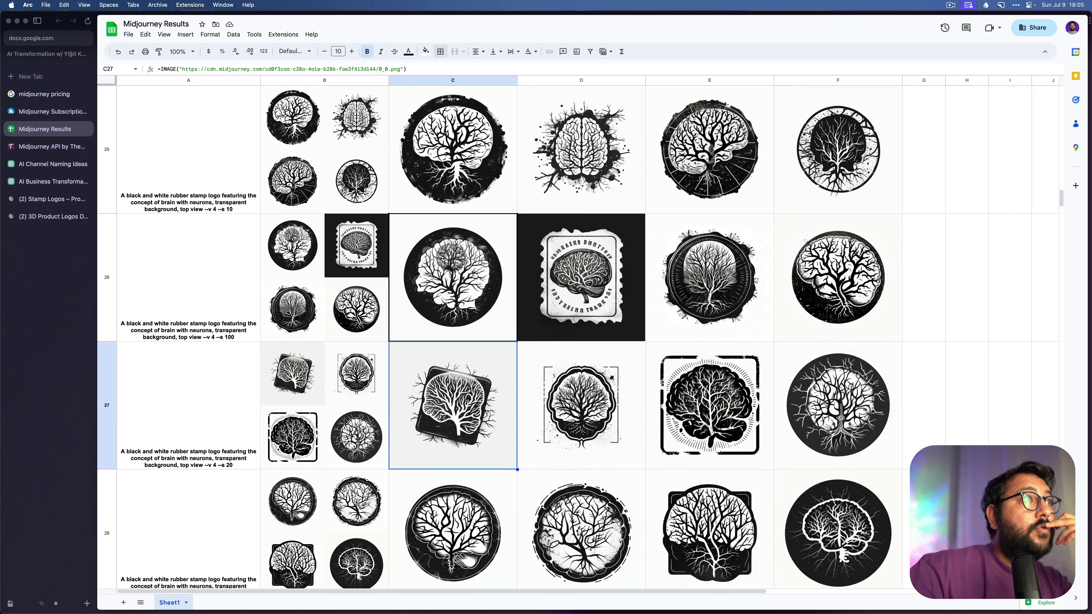
key(Up)
key(Right)
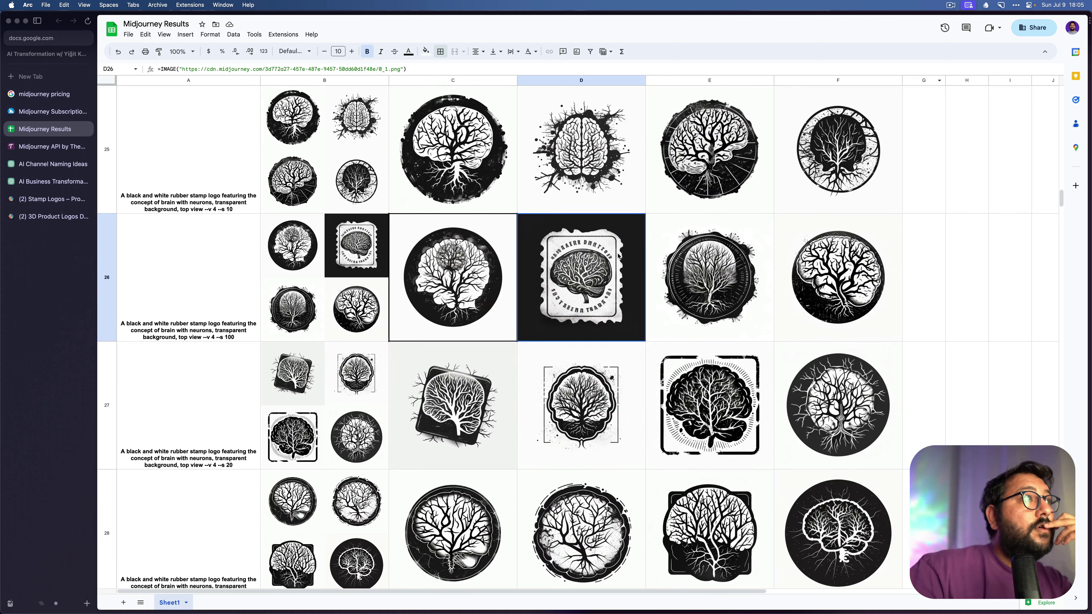
key(Delete)
key(Right)
key(Delete)
key(Right)
key(Delete)
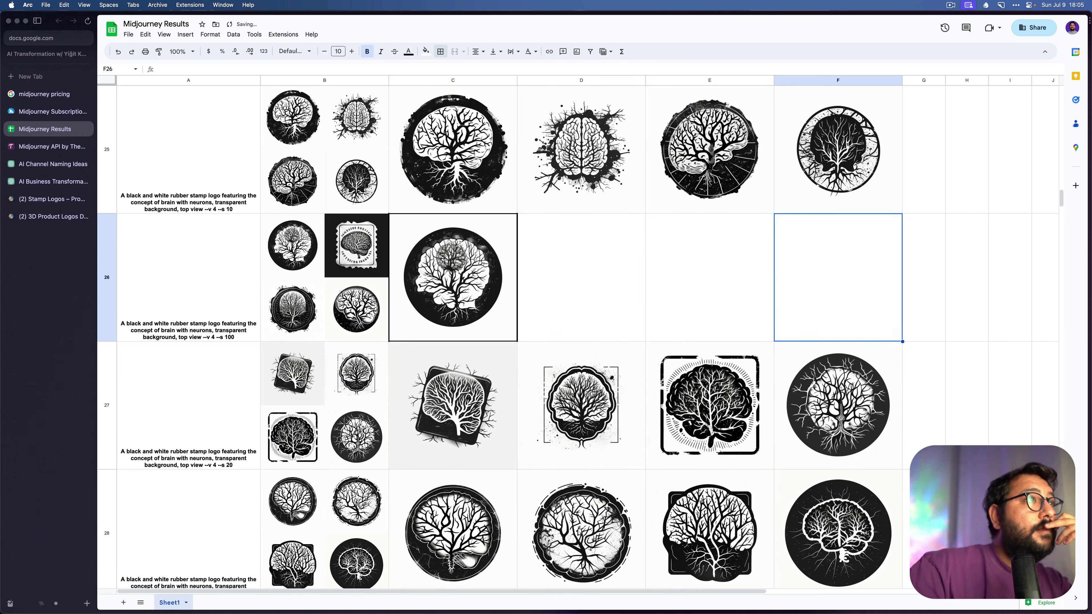
key(Left)
key(Left)
key(Left)
key(Down)
key(Down)
key(Down)
key(Down)
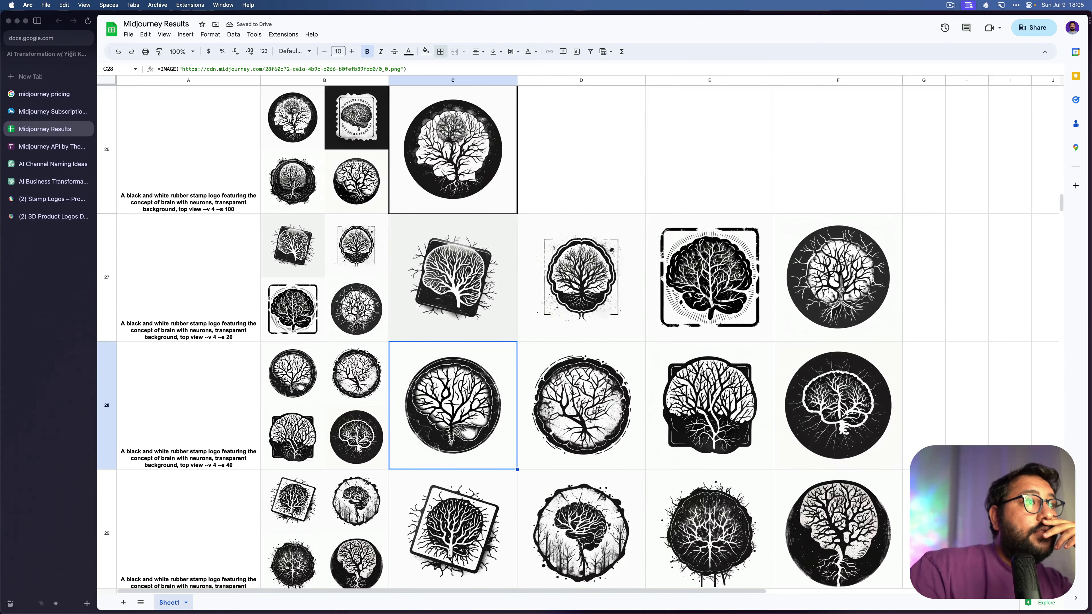
key(Down)
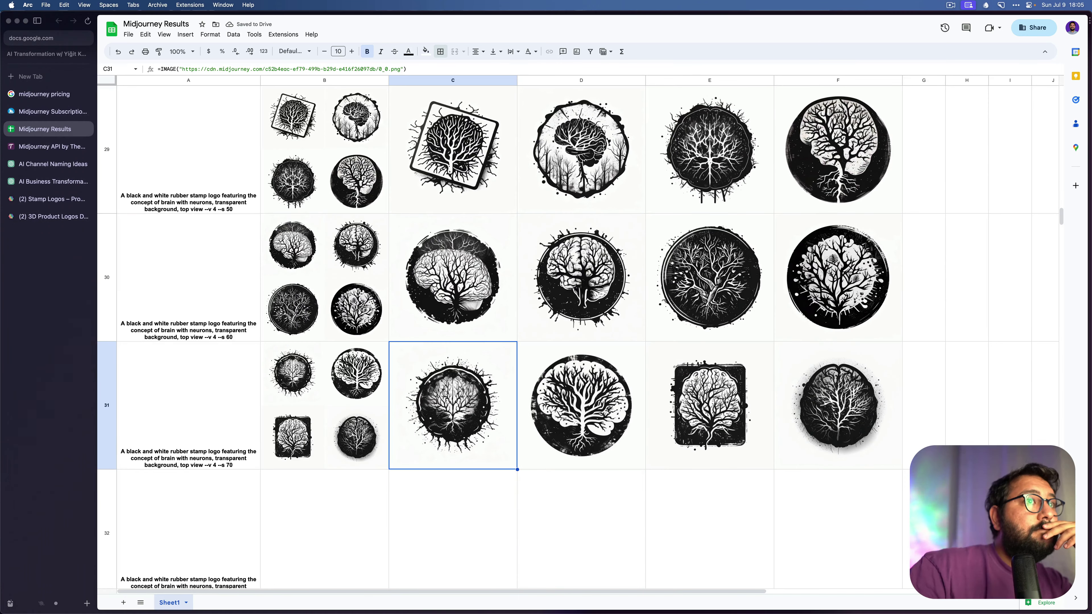
key(Down)
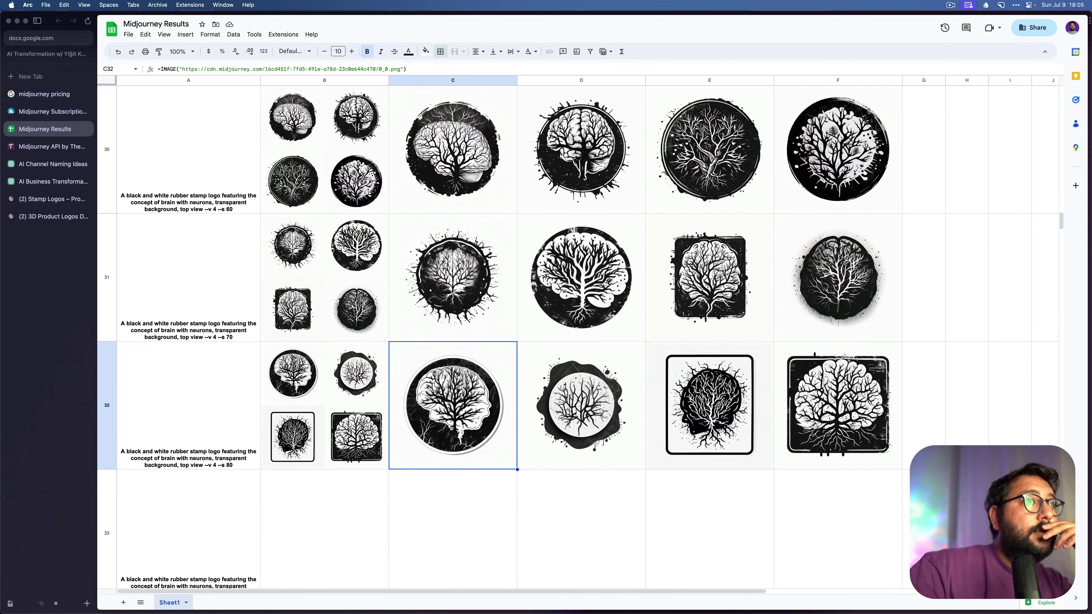
key(Down)
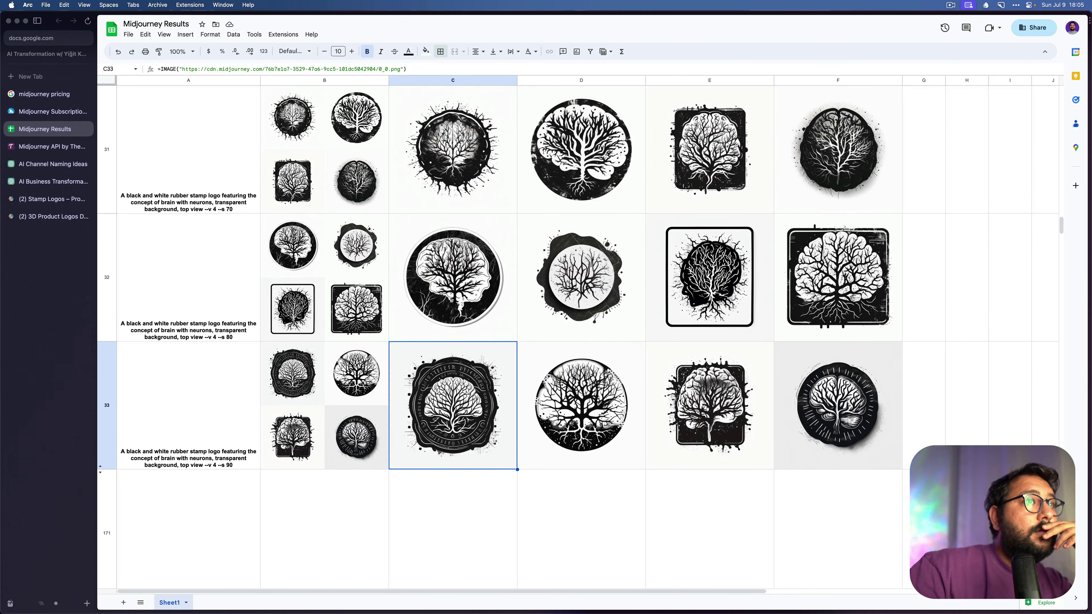
key(Up)
key(Up)
key(Up)
key(Up)
key(Up)
key(Up)
key(Up)
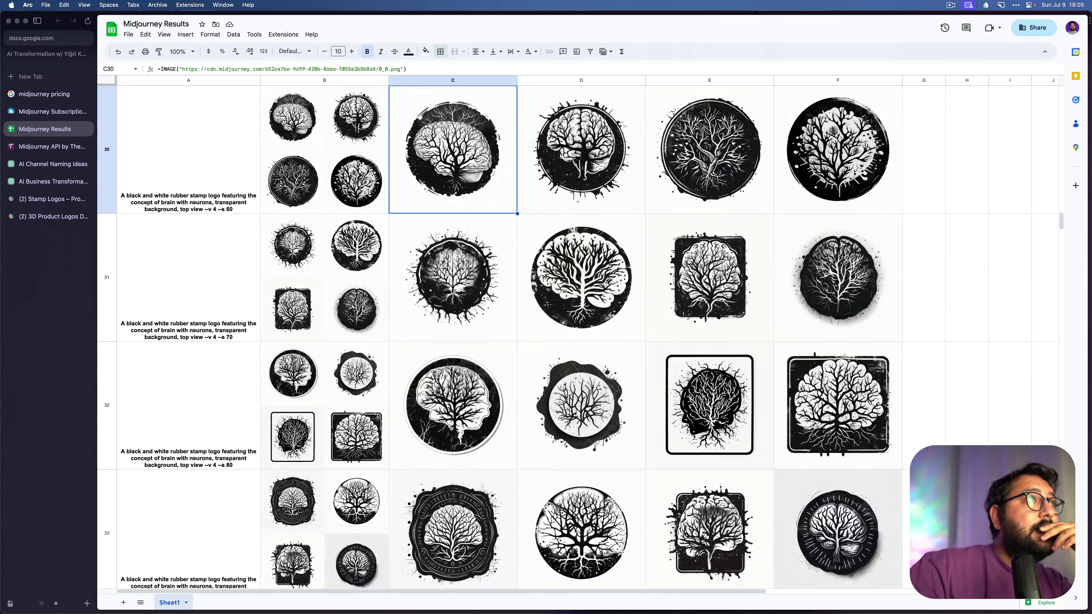
key(Up)
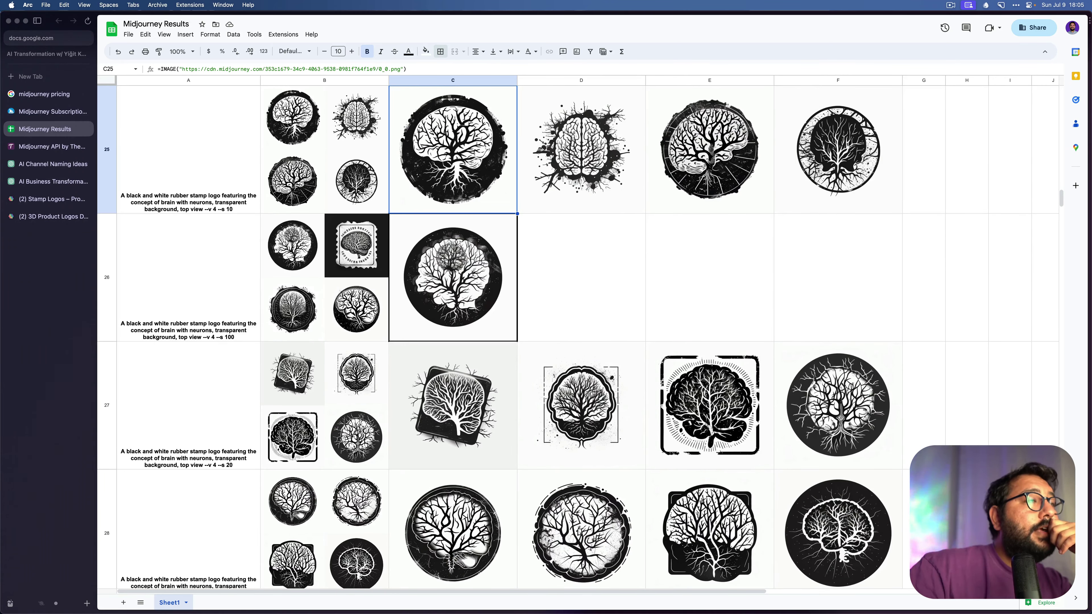
key(Up)
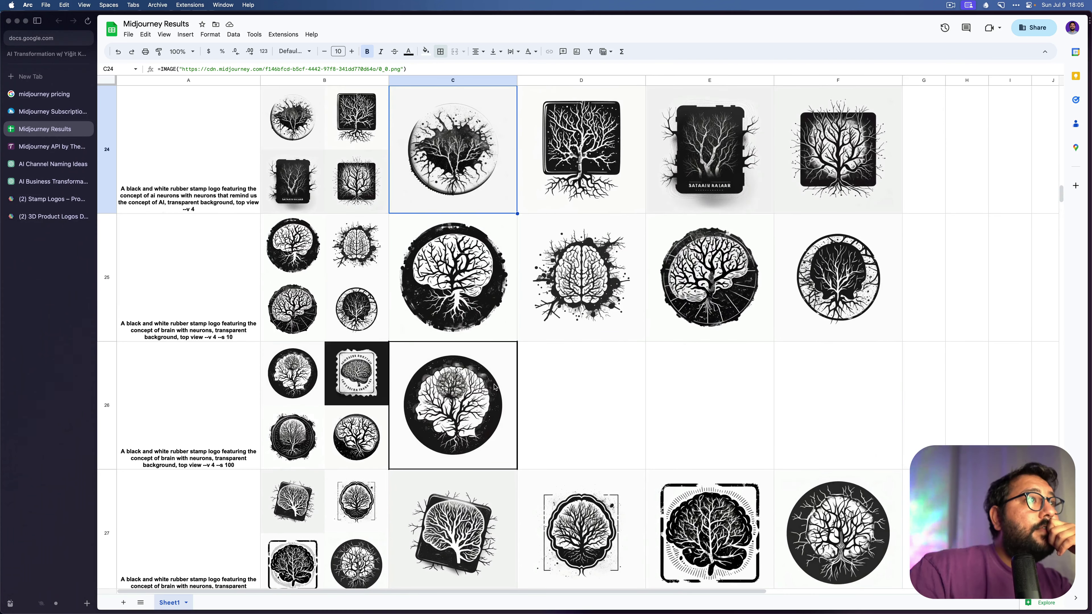
key(Up)
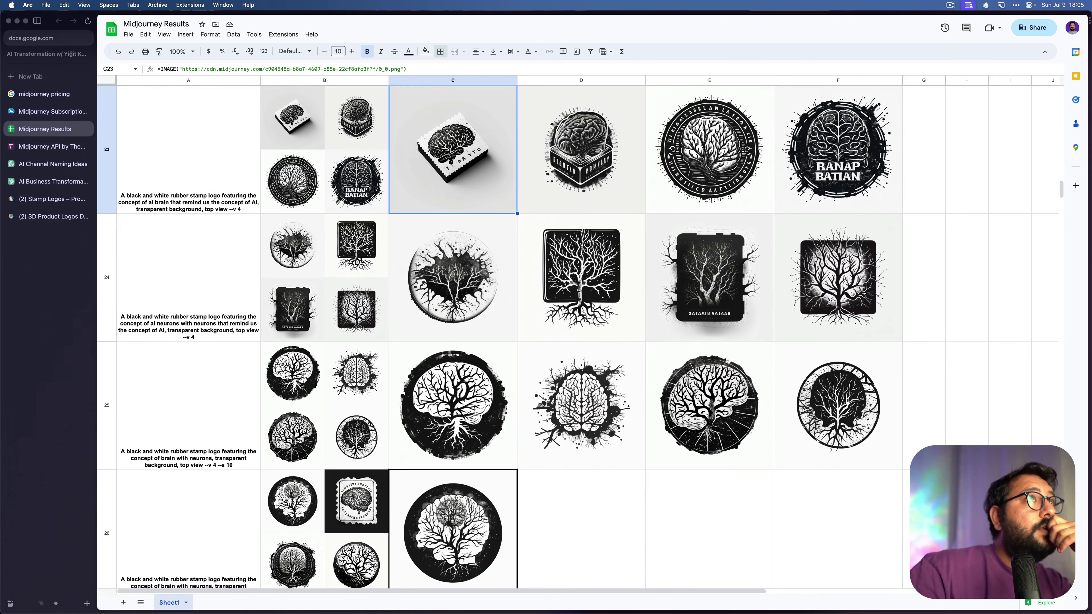
key(Down)
key(Down)
key(Down)
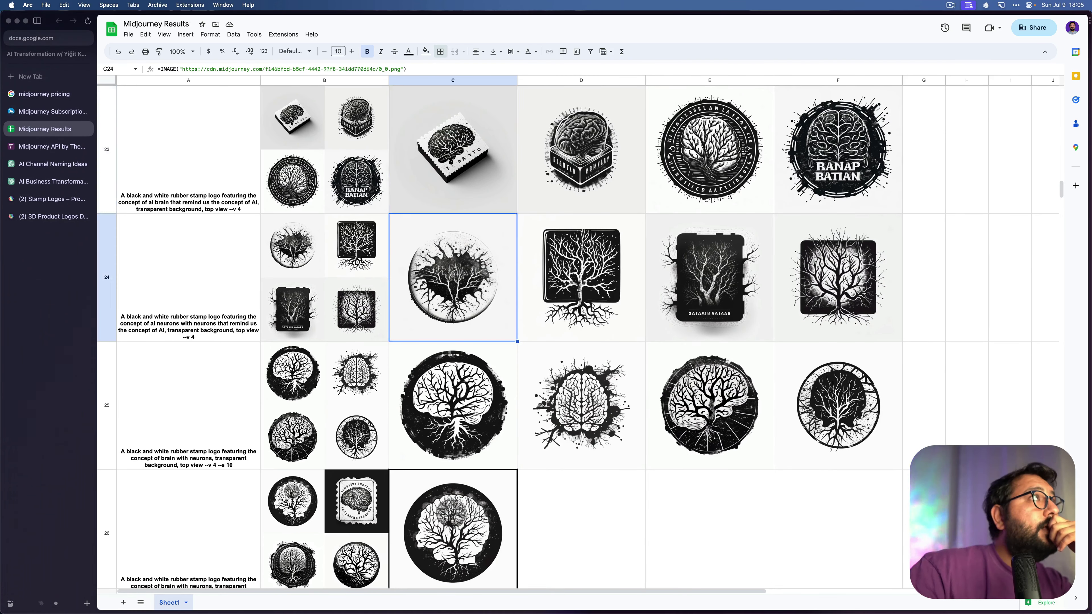
- Zoom the sheet out to 50% and reselect the kept logo in C26
click(181, 52)
click(178, 67)
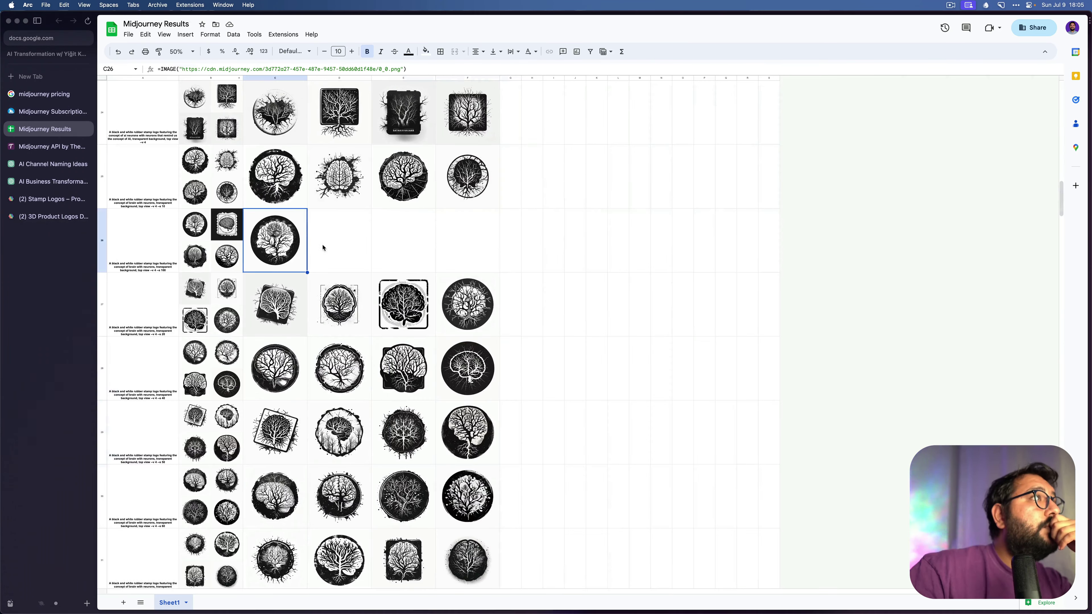
click(333, 245)
key(Left)
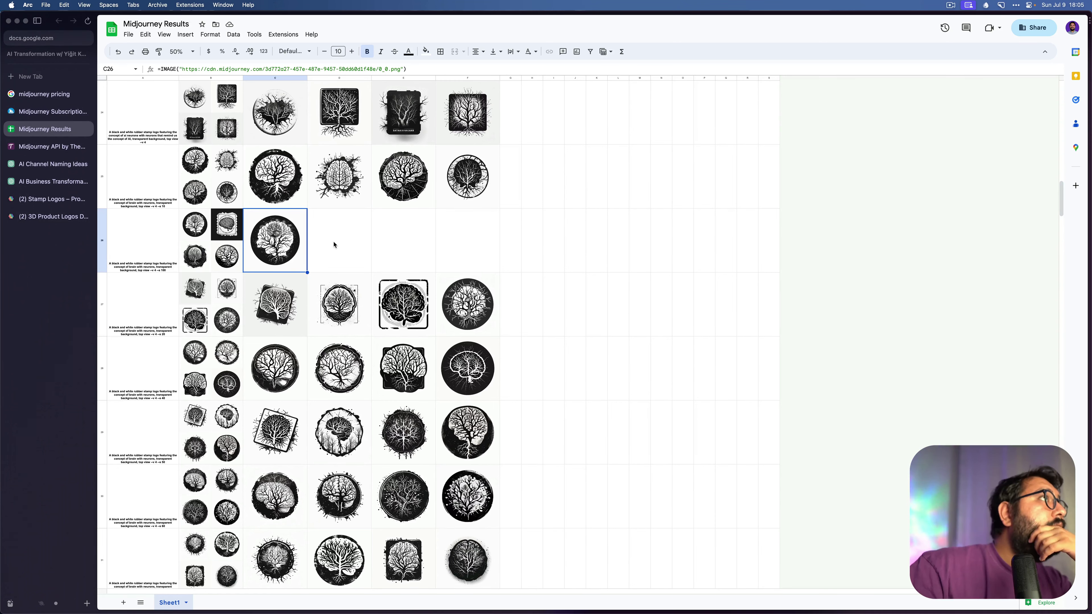
scroll(334, 244, up, 2)
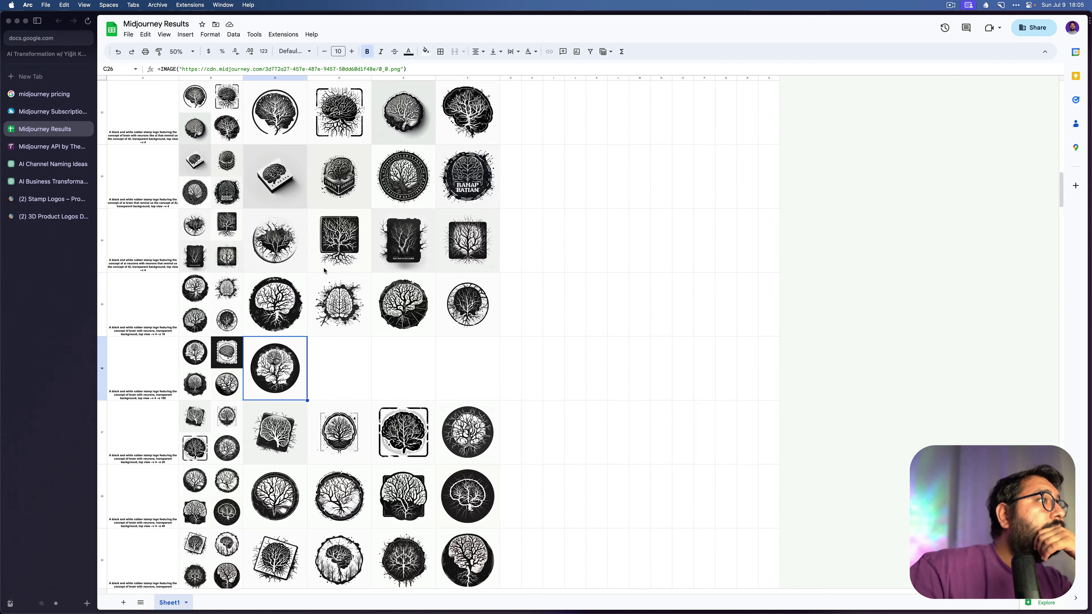
scroll(325, 270, down, 2)
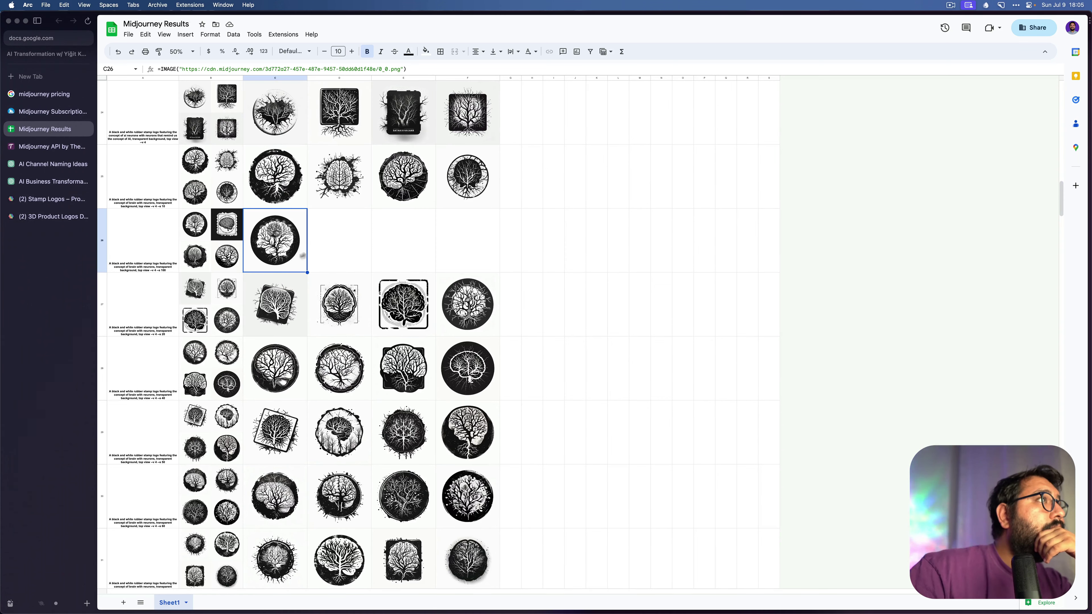
scroll(369, 289, down, 2)
scroll(369, 289, down, 3)
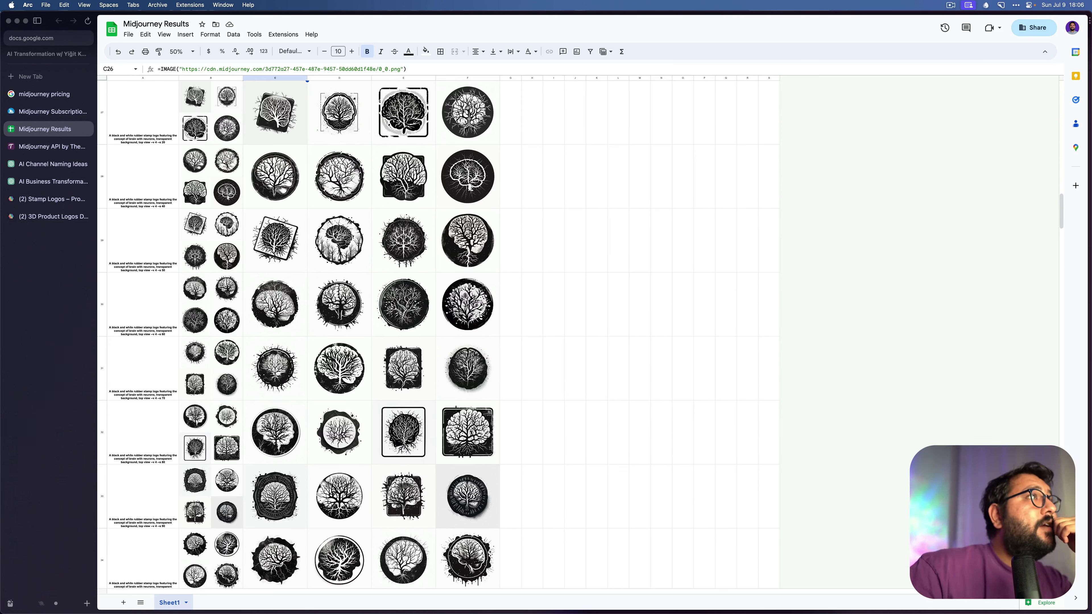
- Delete the logo images in D28, E28 and F28, keeping only the C28 image
click(280, 190)
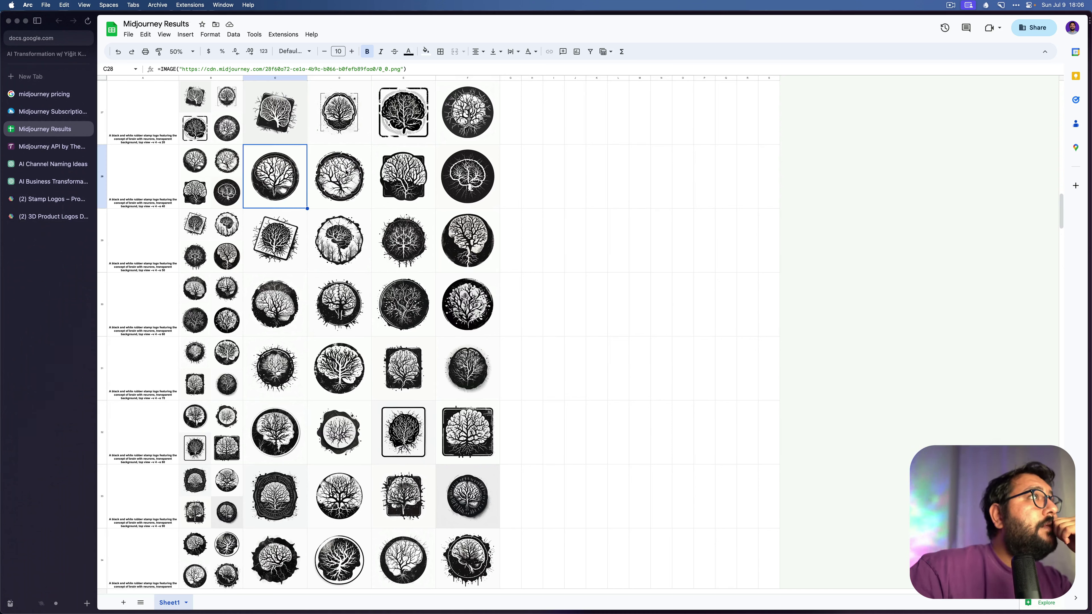
click(347, 172)
key(BackSpace)
key(Right)
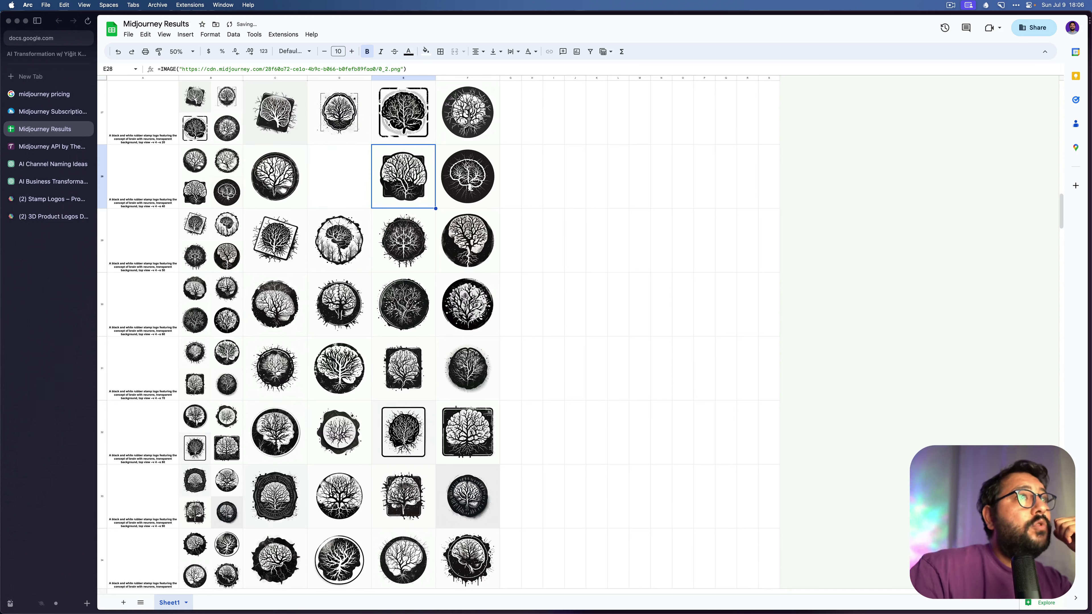
key(BackSpace)
key(Right)
key(BackSpace)
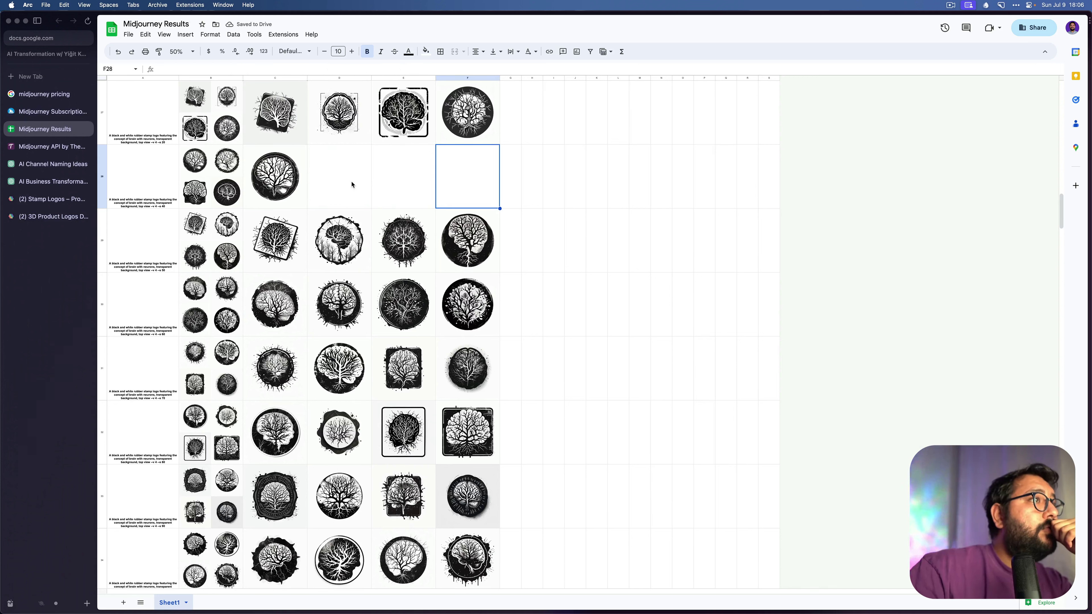
key(Left)
key(Left)
key(Left)
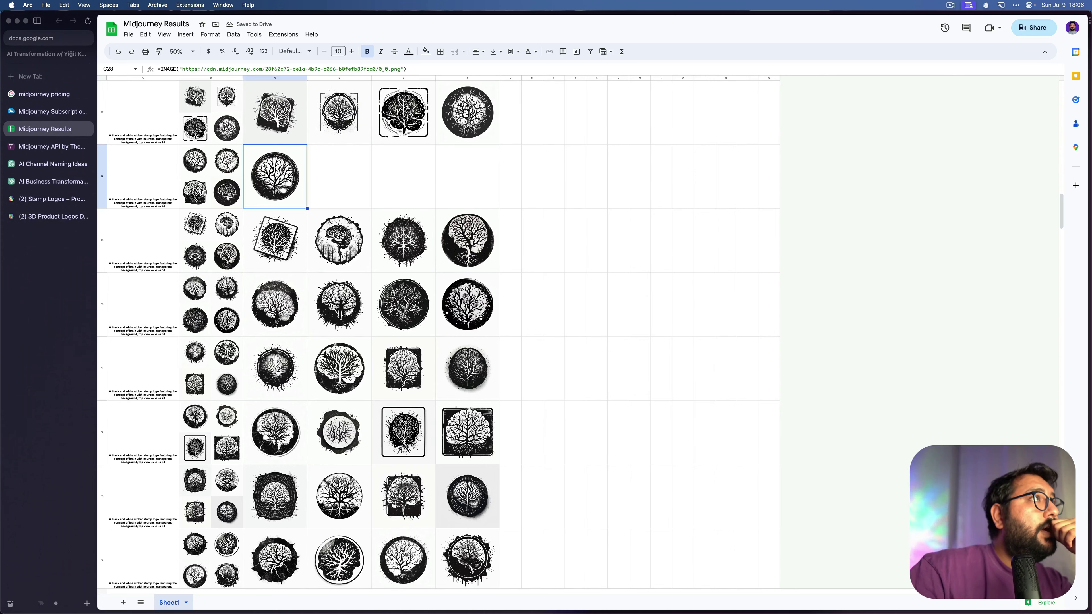
- Glance at the 3D Product Logos and Stamp Logos prompt pages, then return to Midjourney Results
scroll(388, 304, down, 2)
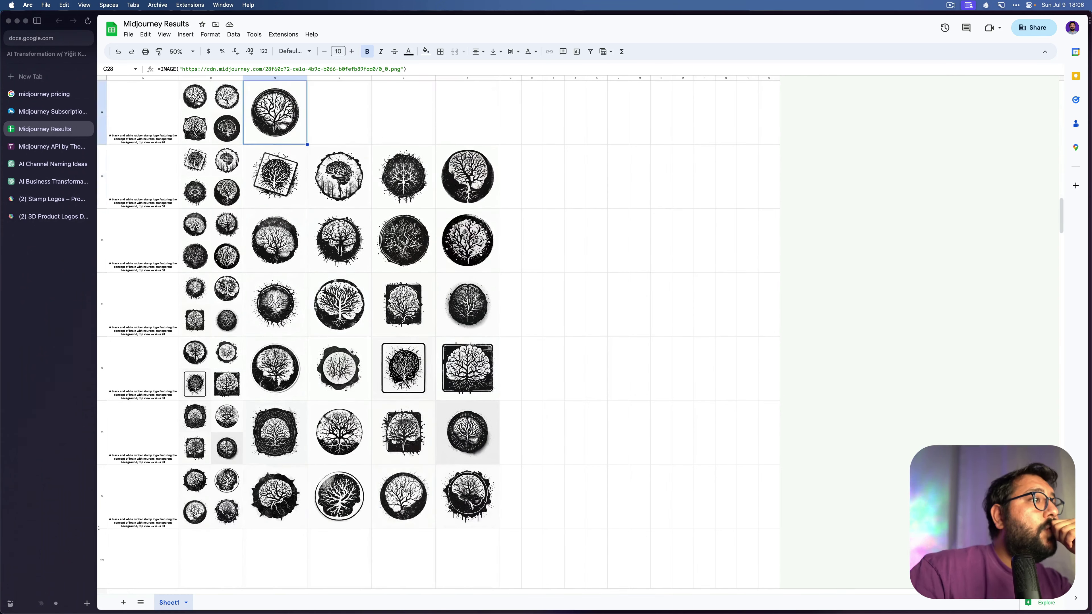
scroll(389, 304, up, 5)
scroll(388, 304, up, 10)
scroll(388, 304, down, 7)
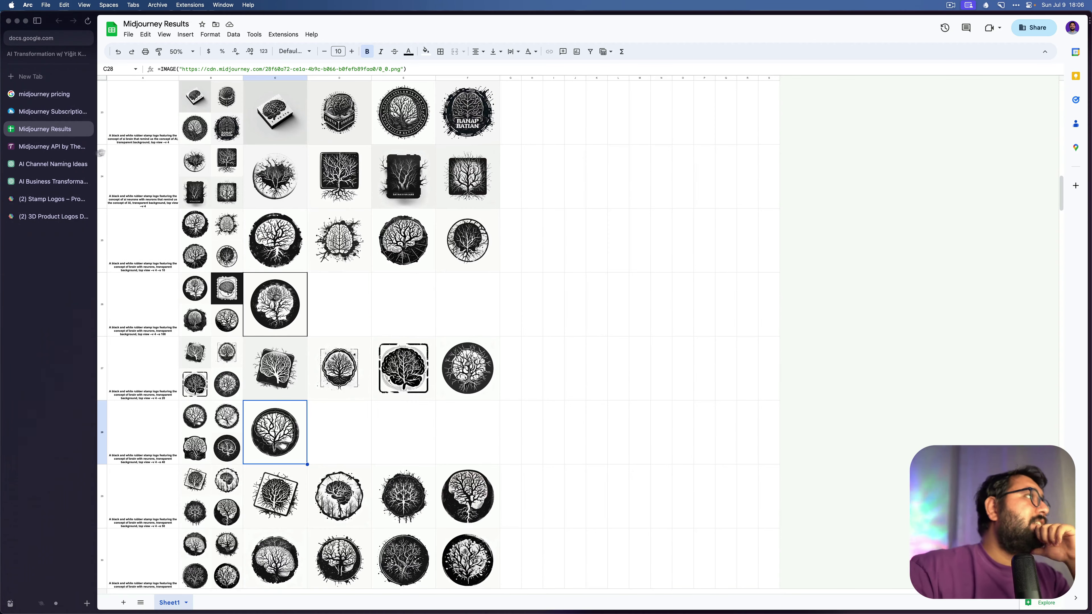
key(ctrl+Tab)
key(ctrl+Tab)
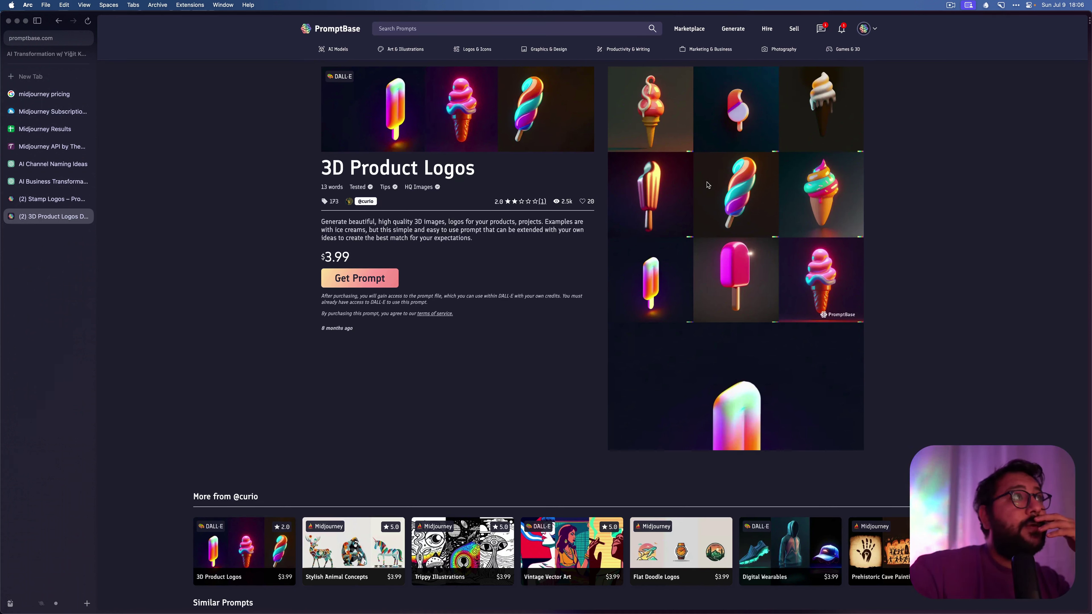
key(ctrl+shift+Tab)
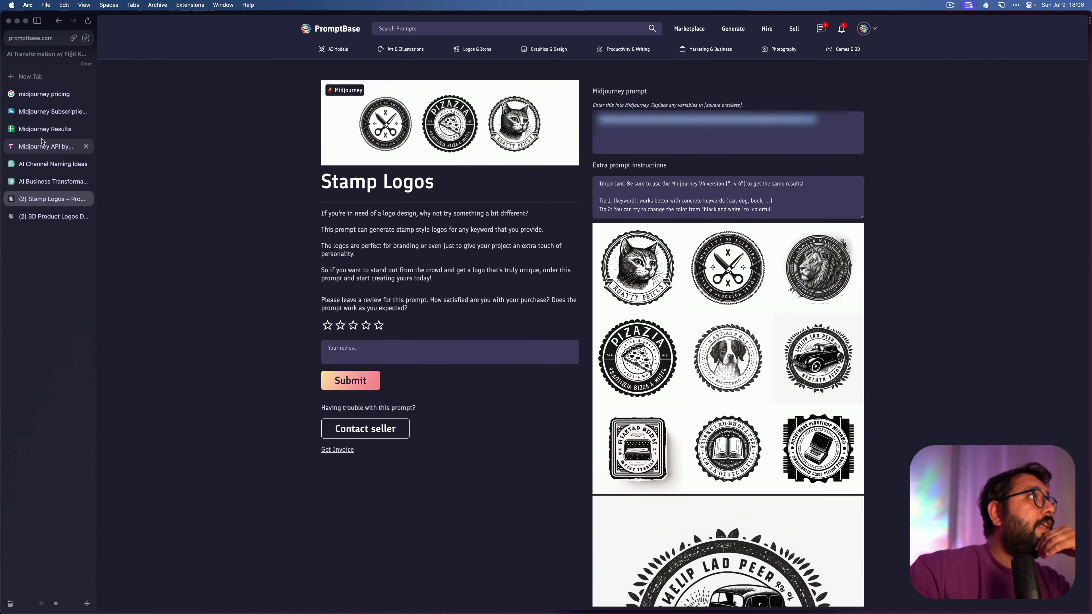
click(46, 125)
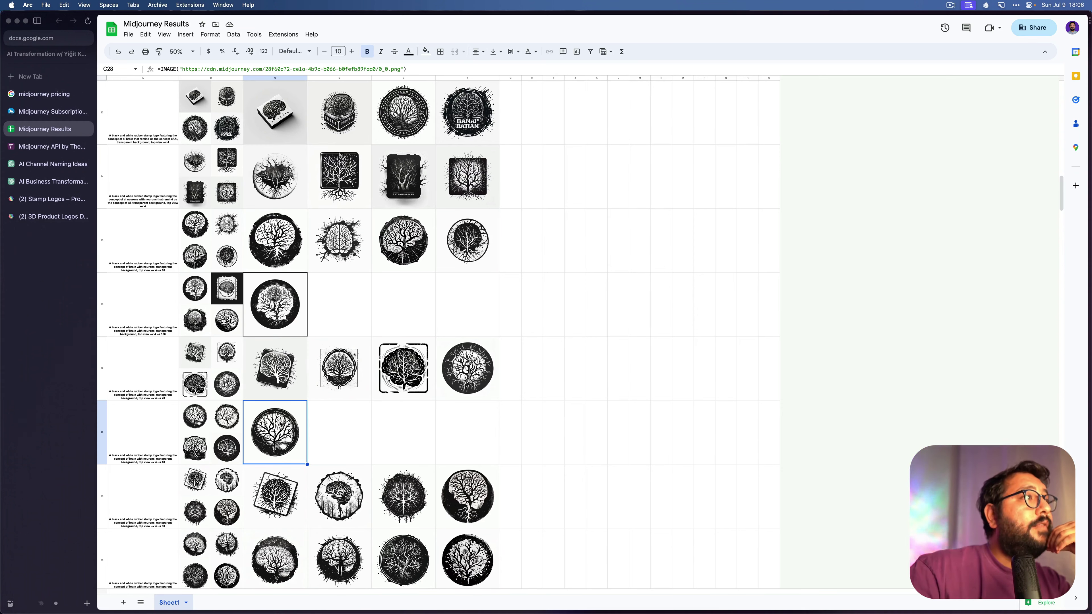
scroll(291, 425, down, 3)
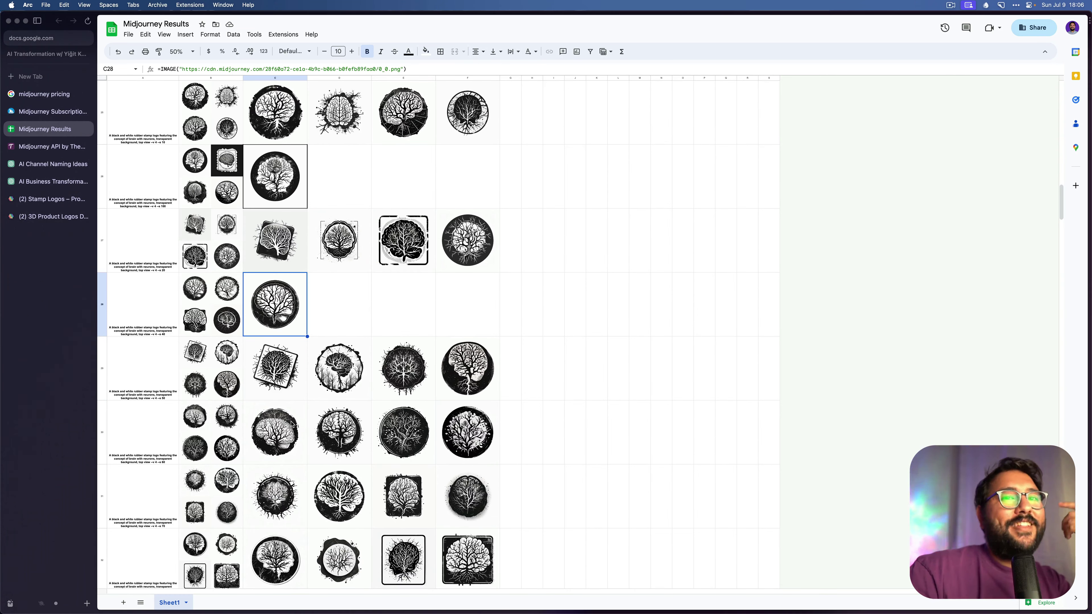
scroll(292, 424, down, 2)
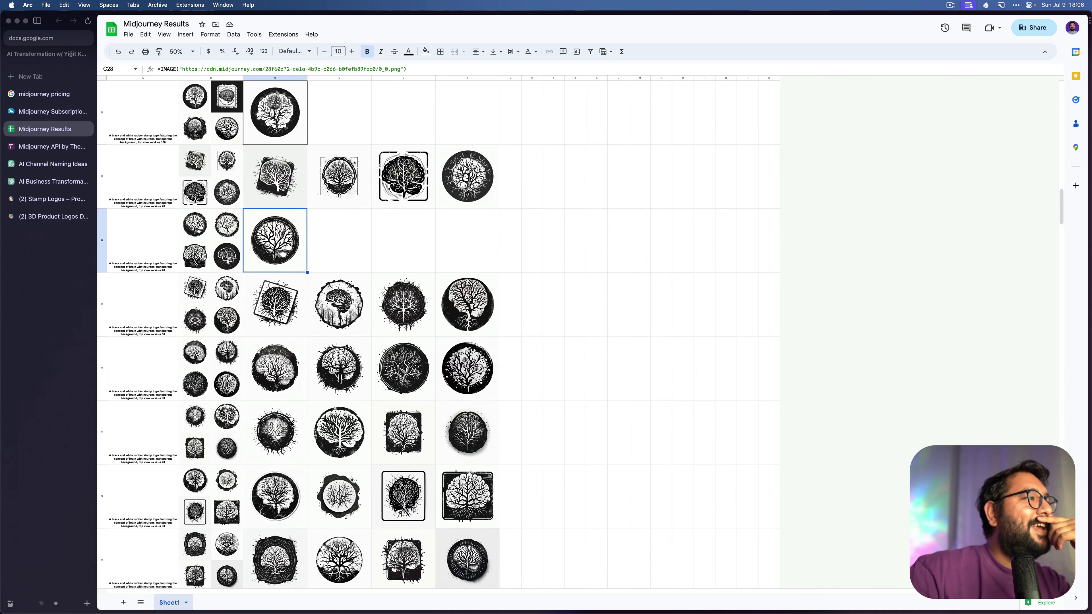
scroll(291, 425, down, 8)
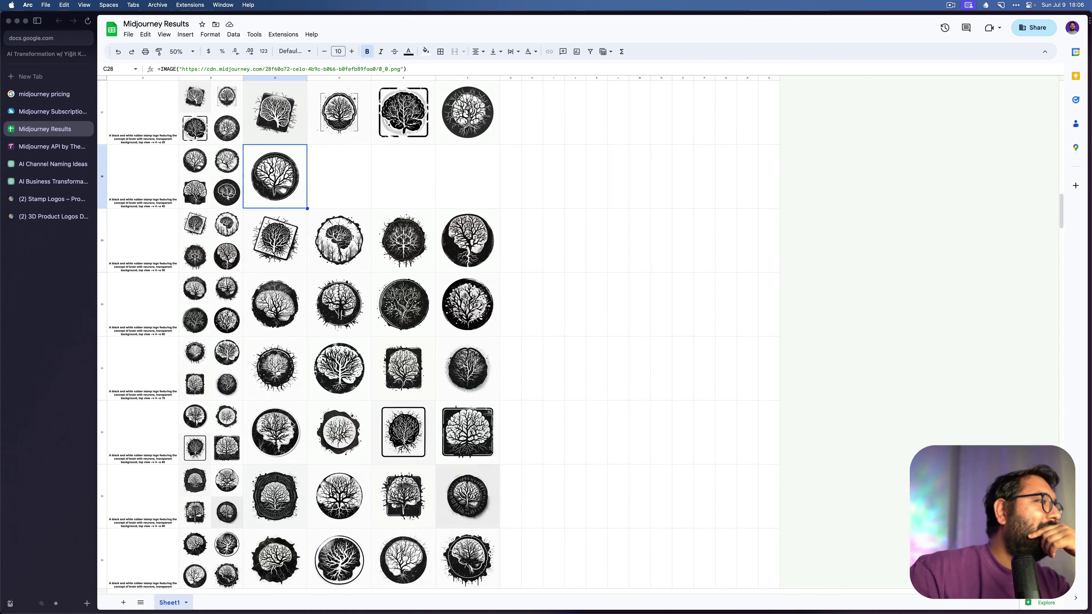
scroll(291, 425, up, 10)
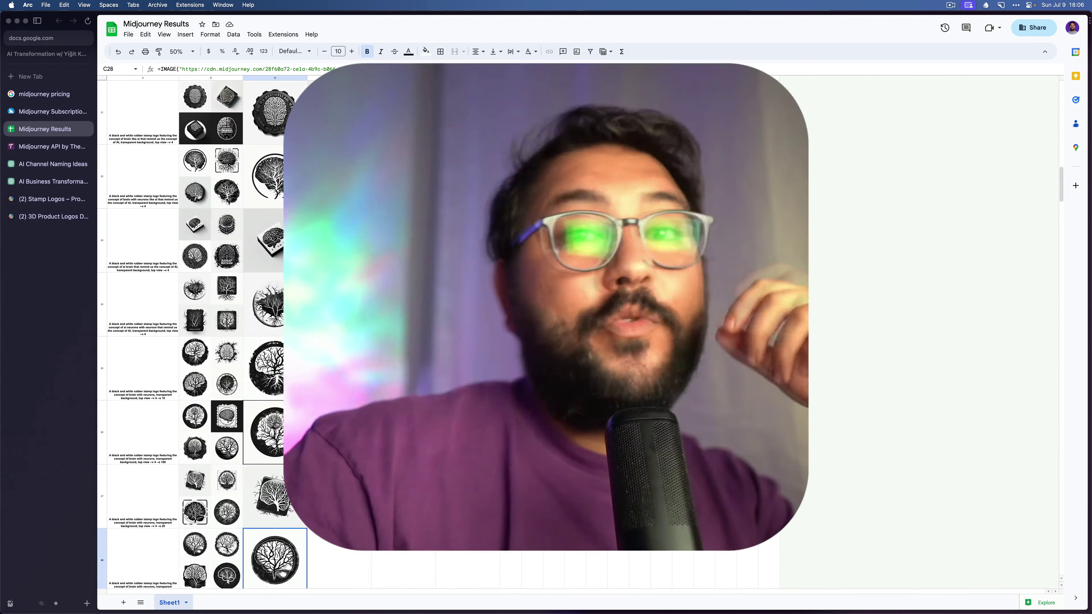